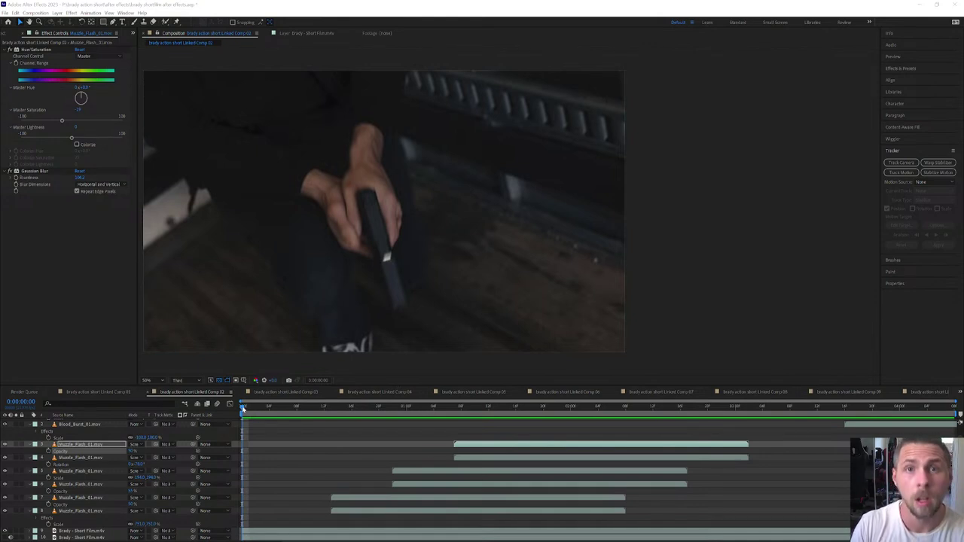
# Step: Examine the first two muzzle flashes in Linked Comp 02 at 0:00:00:13 and 0:00:00:22, checking the two Muzzle_Flash_01.mov layers of the first shot
pyautogui.moveTo(243, 407); pyautogui.dragTo(332, 426)
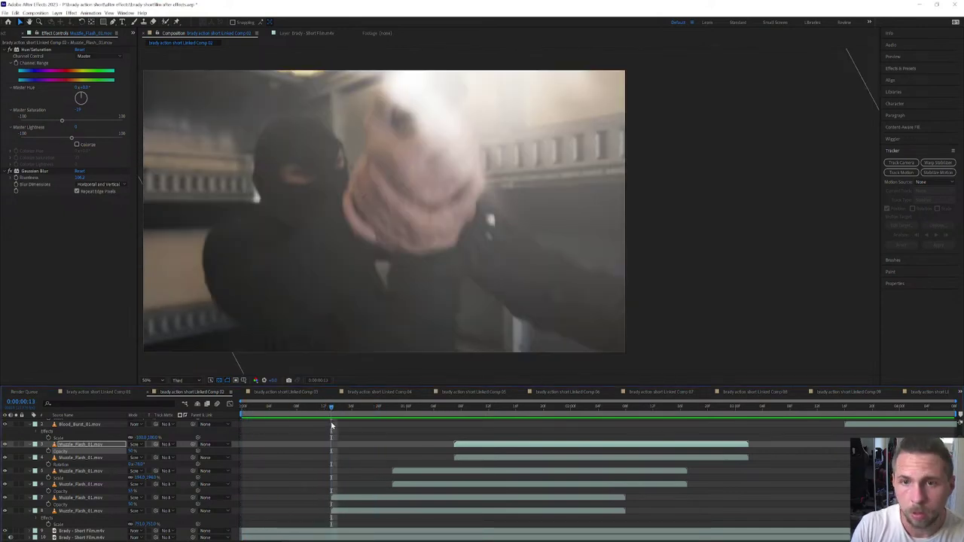
pyautogui.click(354, 512)
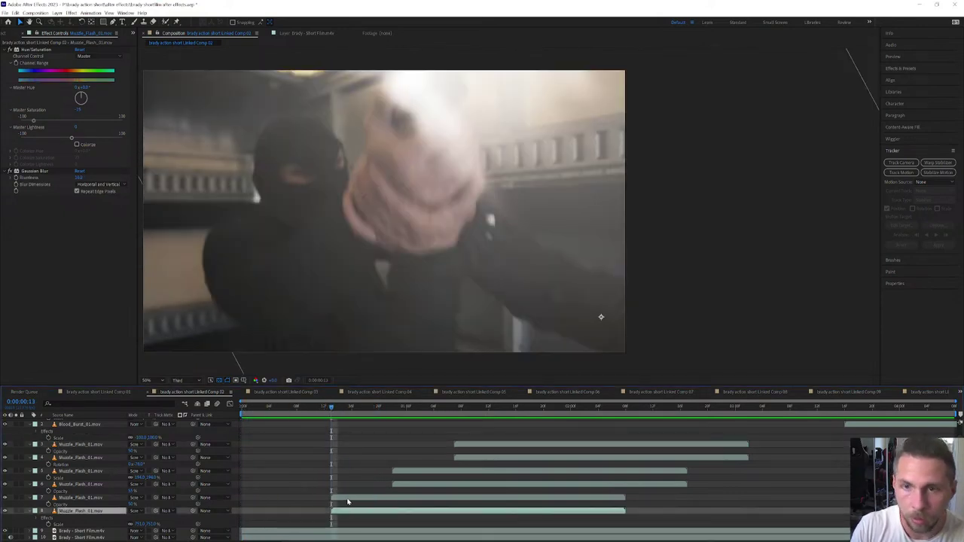
pyautogui.click(347, 501)
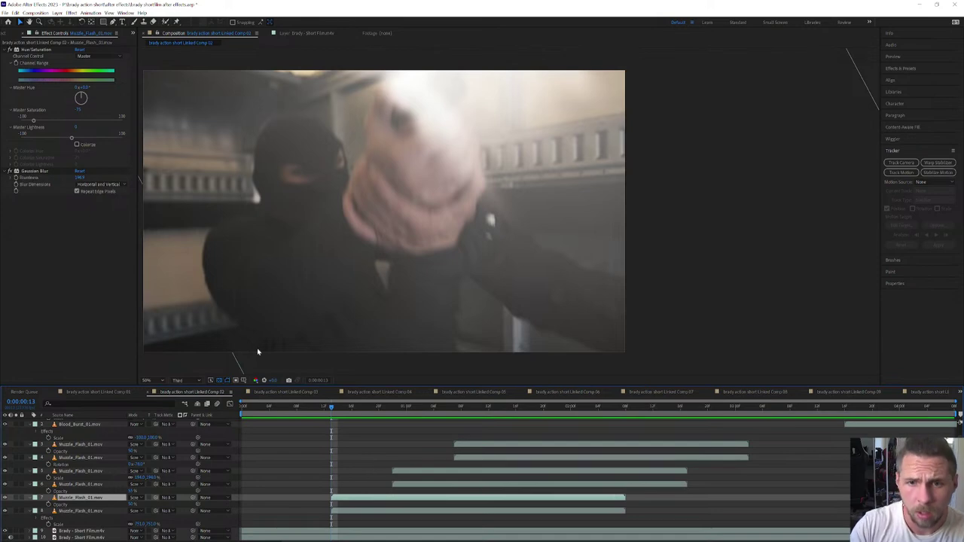
pyautogui.press('space')
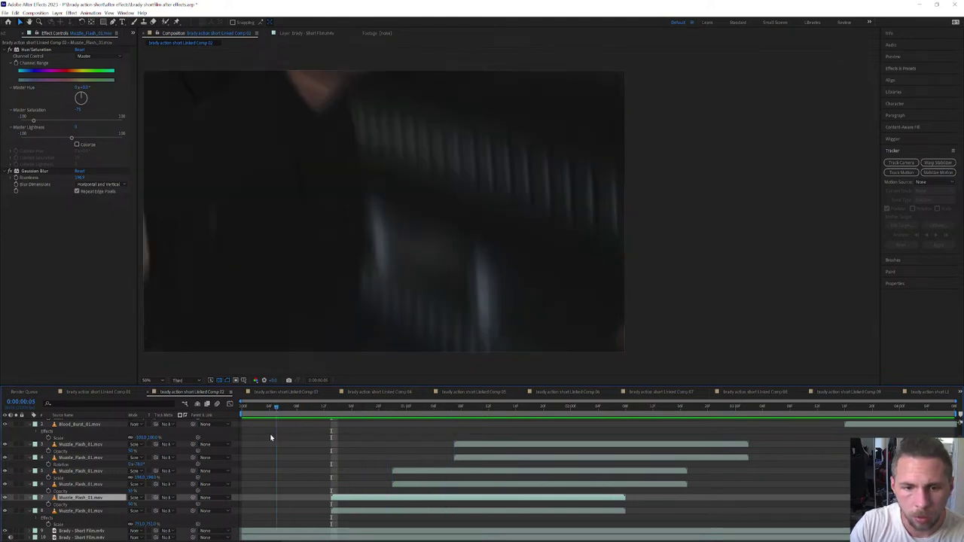
pyautogui.click(243, 408)
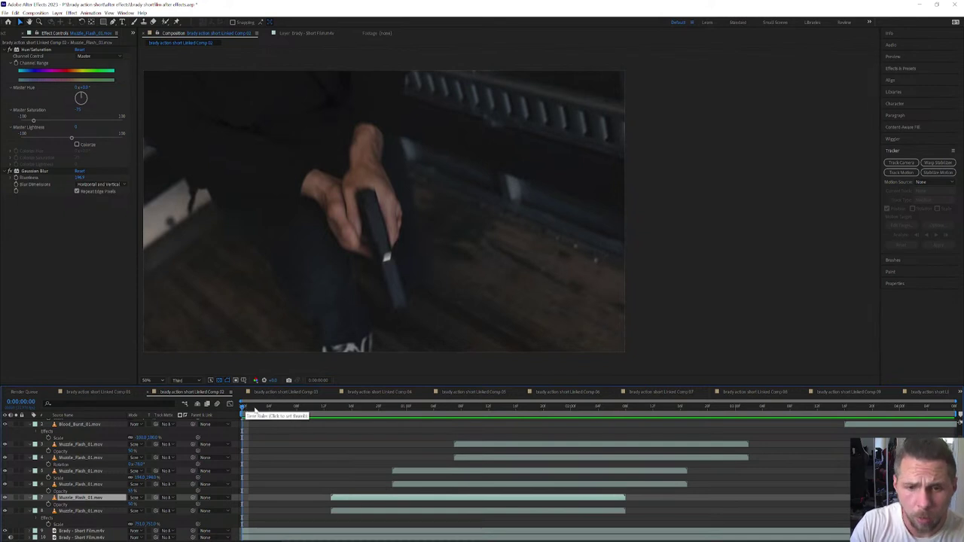
pyautogui.click(331, 409)
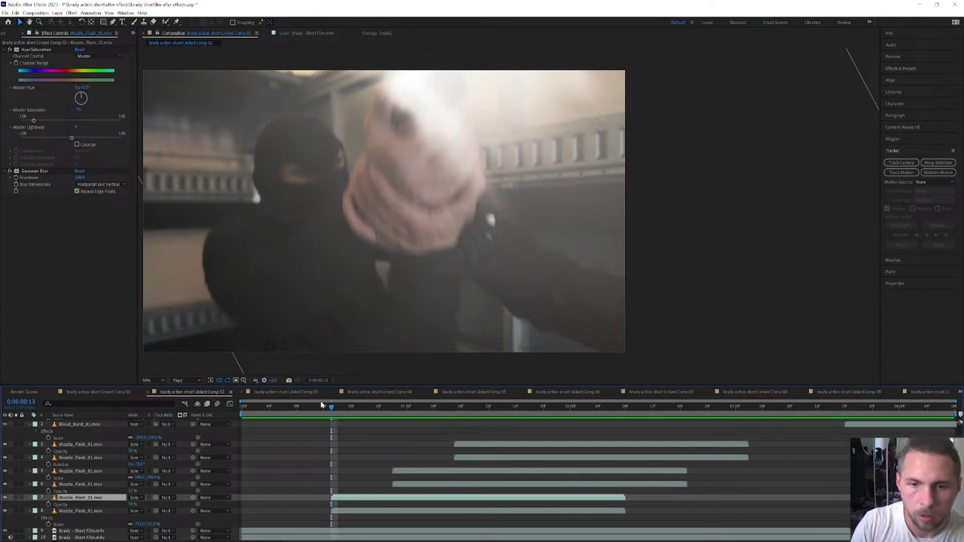
pyautogui.moveTo(334, 410); pyautogui.dragTo(396, 428)
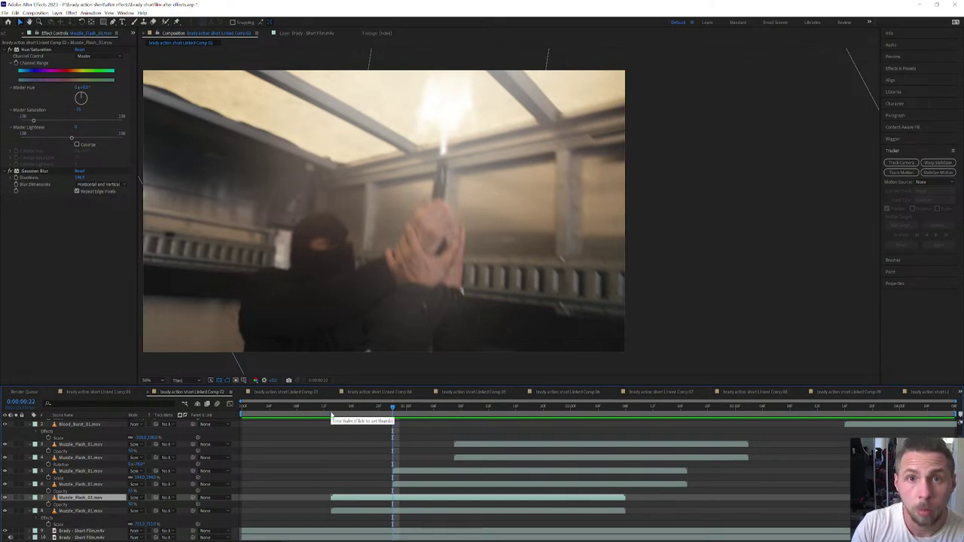
pyautogui.moveTo(331, 416); pyautogui.dragTo(244, 414)
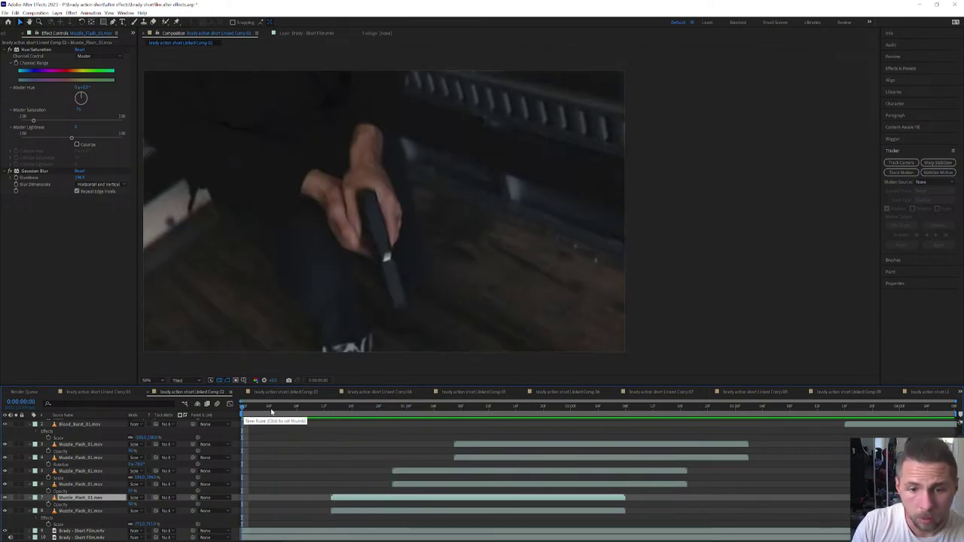
# Step: Preview Linked Comp 02 from the first frame and scrub through the frames following the gunshots up to about 2 seconds
pyautogui.press('space')
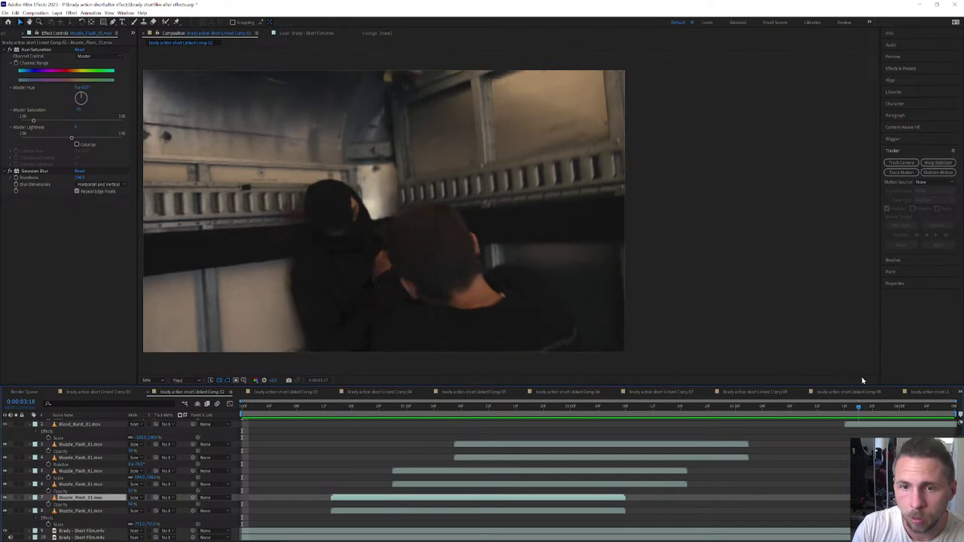
pyautogui.moveTo(848, 406); pyautogui.dragTo(224, 422)
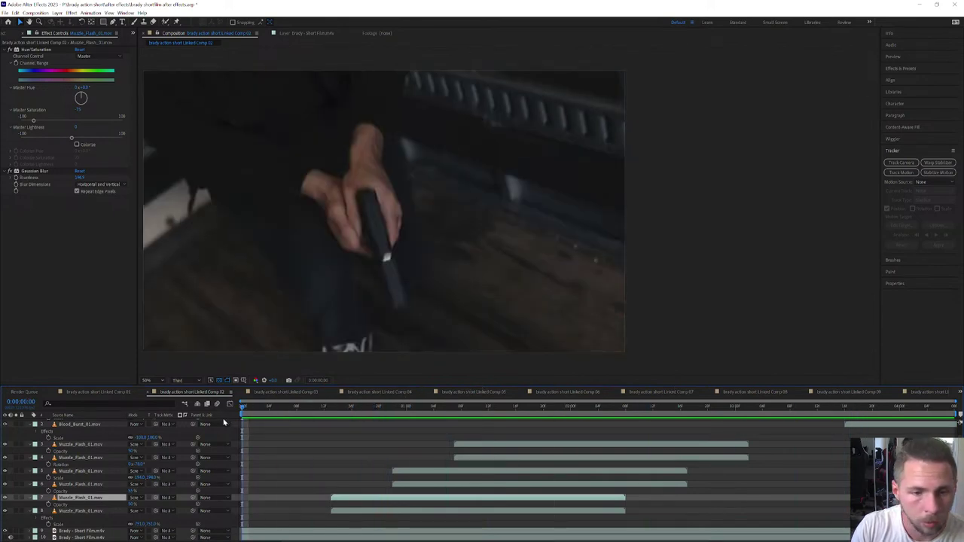
pyautogui.press('space')
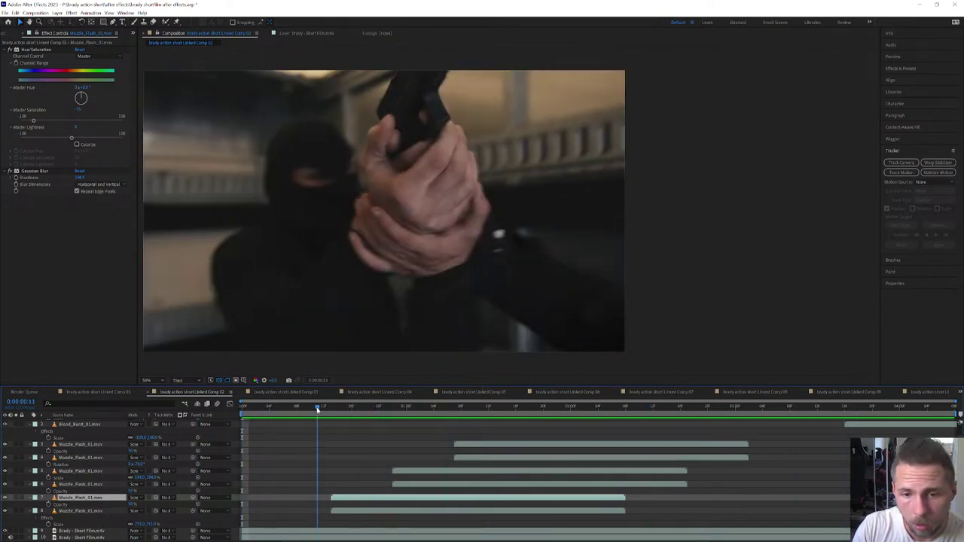
pyautogui.moveTo(360, 410); pyautogui.dragTo(578, 404)
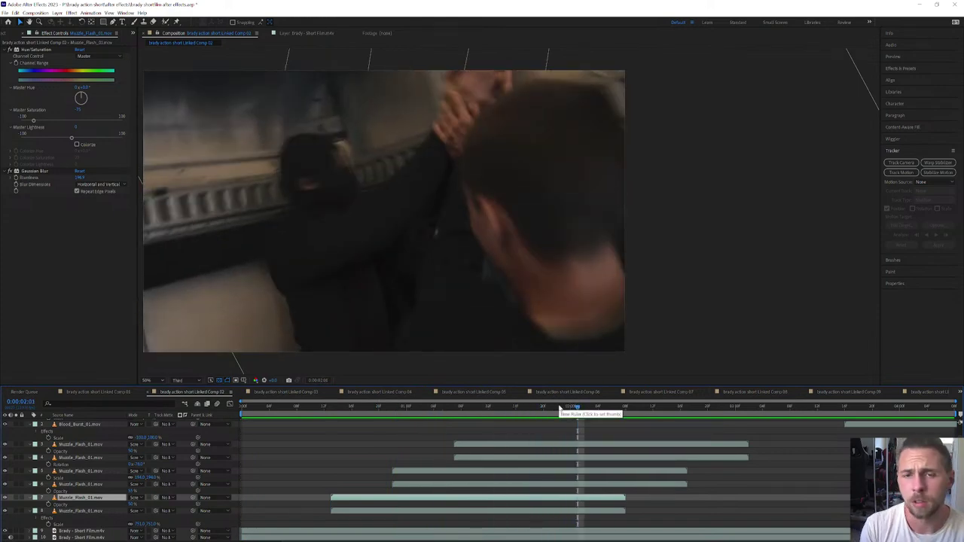
pyautogui.moveTo(382, 414); pyautogui.dragTo(550, 422)
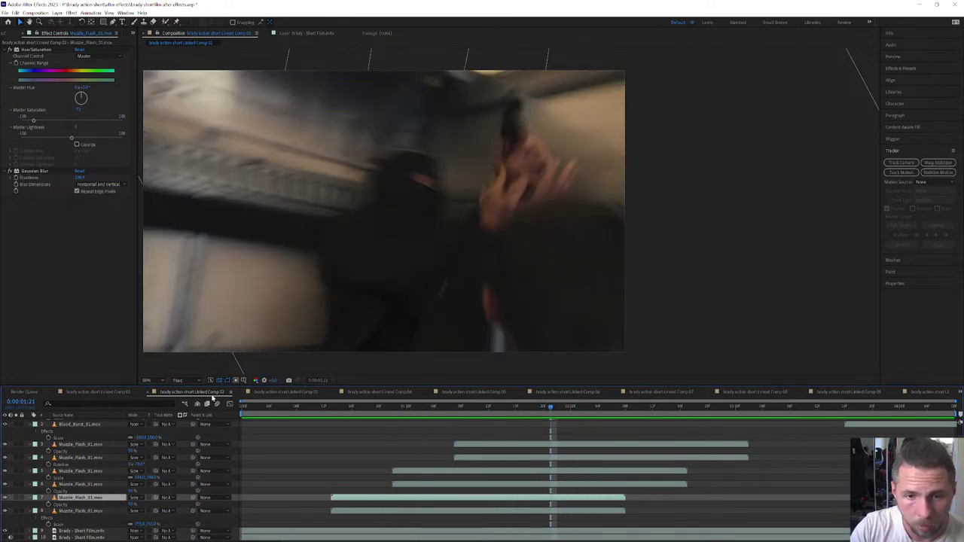
# Step: Open Linked Comp 03 and preview the straight-on muzzle flash from the start, inspecting the flash frame at 0:00:00:02
pyautogui.click(295, 394)
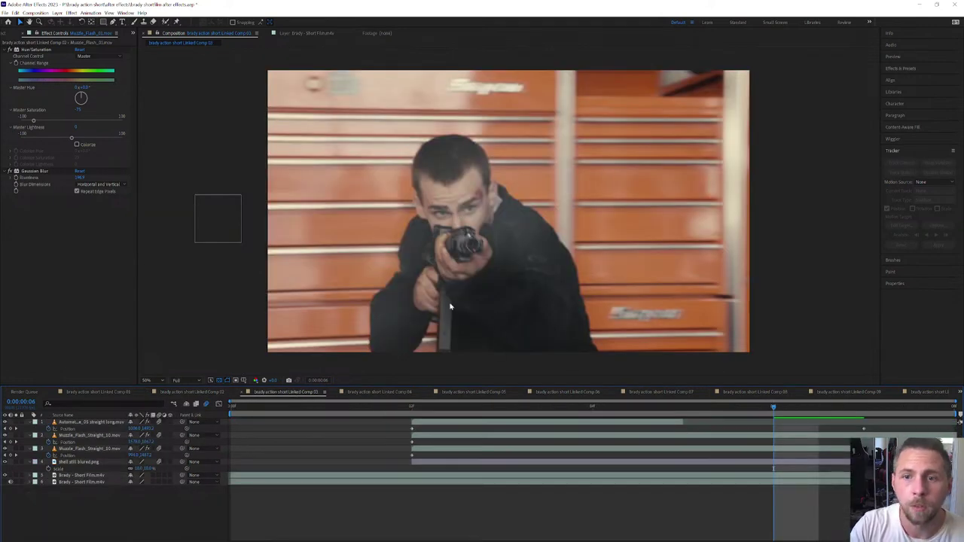
pyautogui.click(409, 407)
pyautogui.moveTo(403, 407); pyautogui.dragTo(222, 407)
pyautogui.press('space')
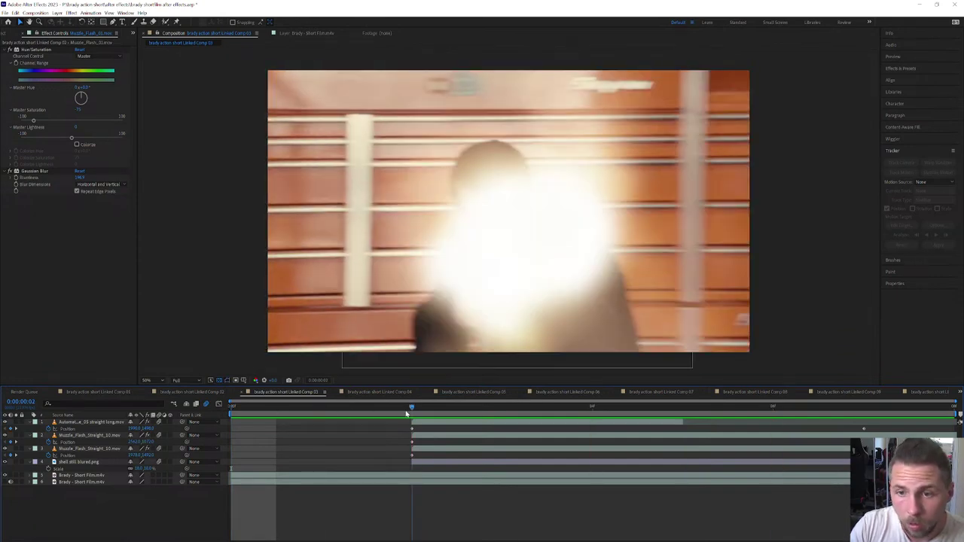
pyautogui.click(407, 413)
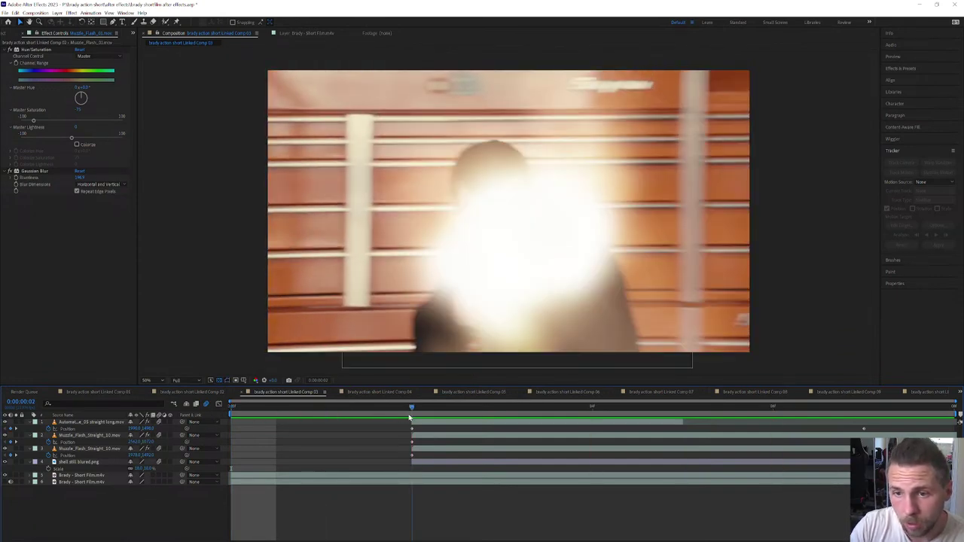
pyautogui.press('space')
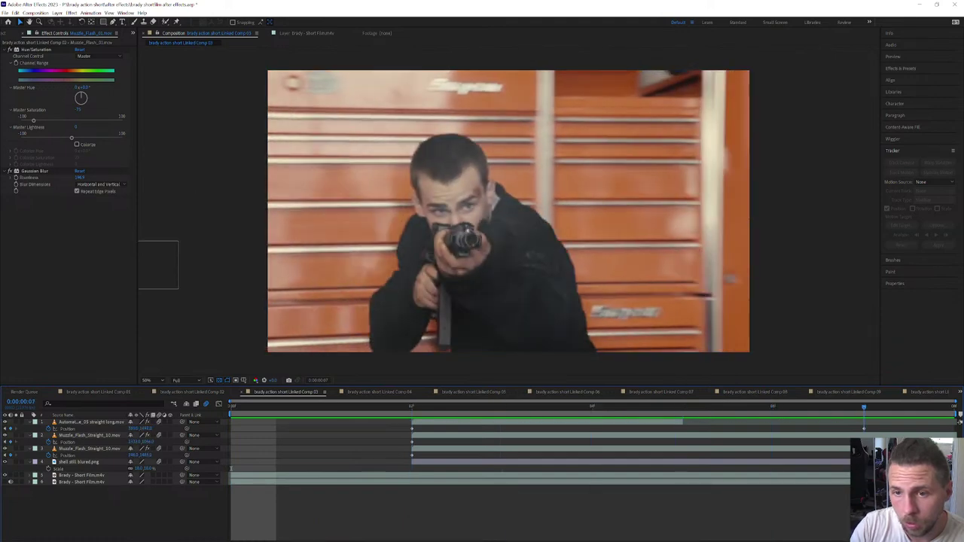
pyautogui.moveTo(636, 406); pyautogui.dragTo(218, 405)
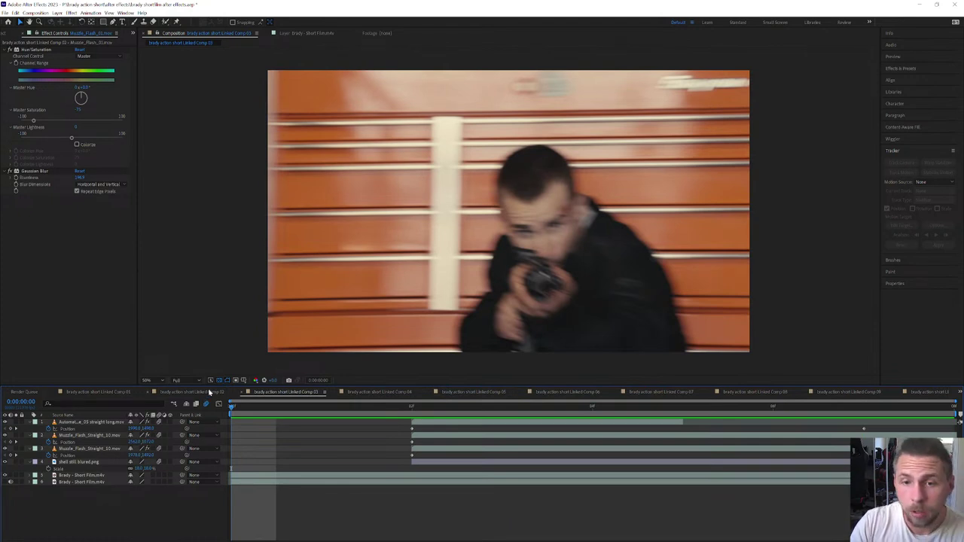
# Step: Hide the topmost footage layer in Linked Comp 01 and check the rendered button box across its first frames
pyautogui.click(112, 394)
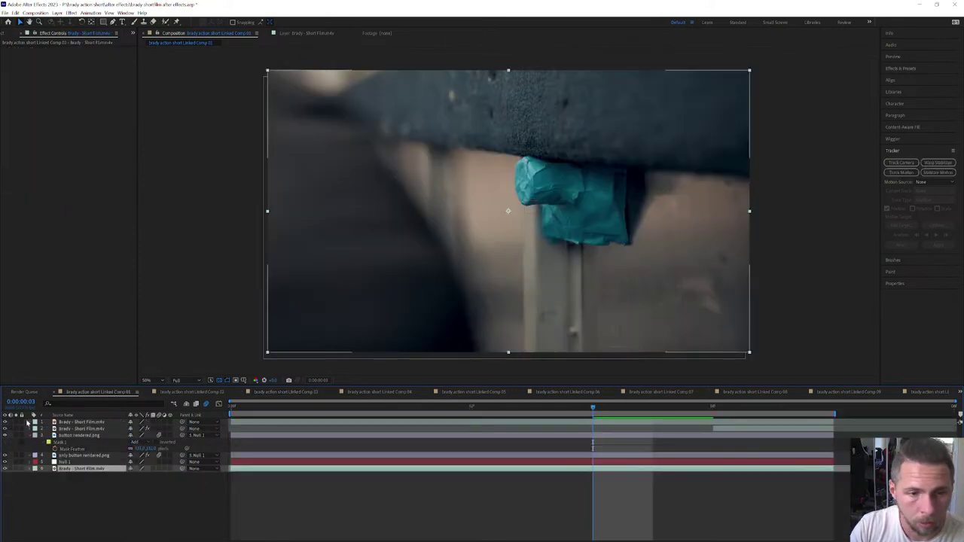
pyautogui.moveTo(594, 413); pyautogui.dragTo(351, 413)
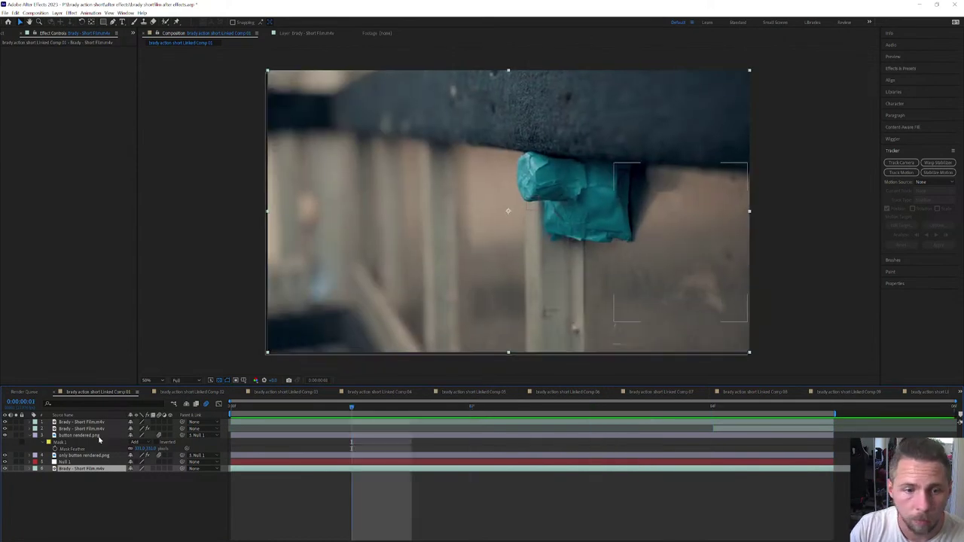
pyautogui.click(5, 424)
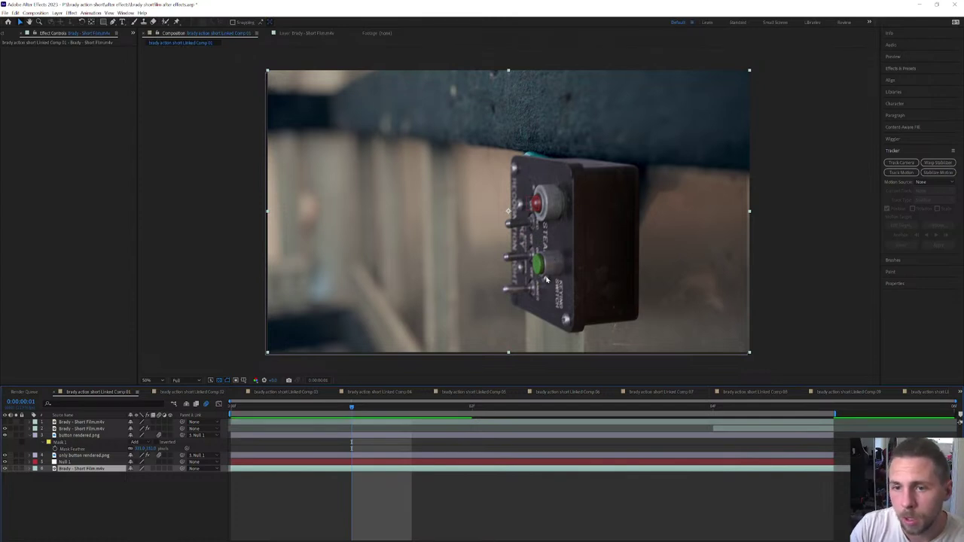
pyautogui.click(480, 408)
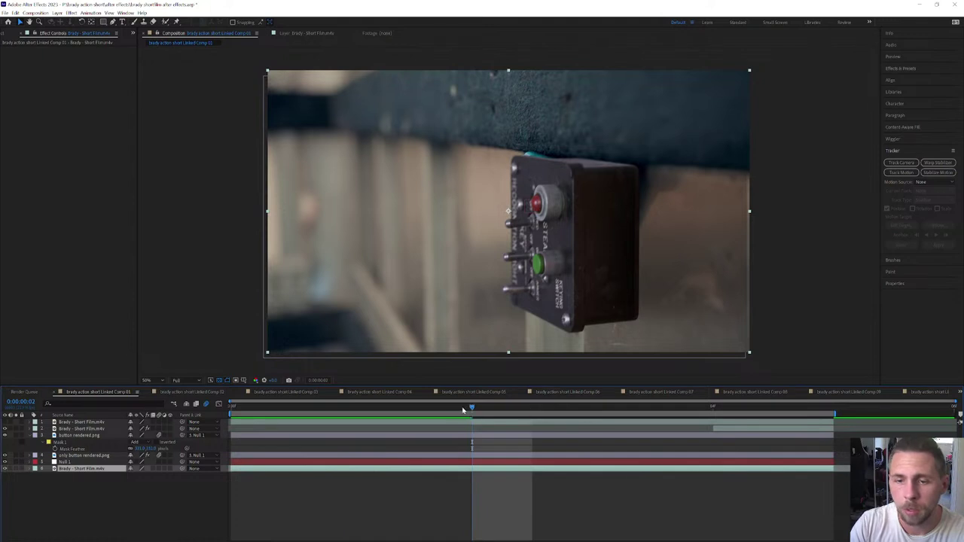
pyautogui.click(402, 408)
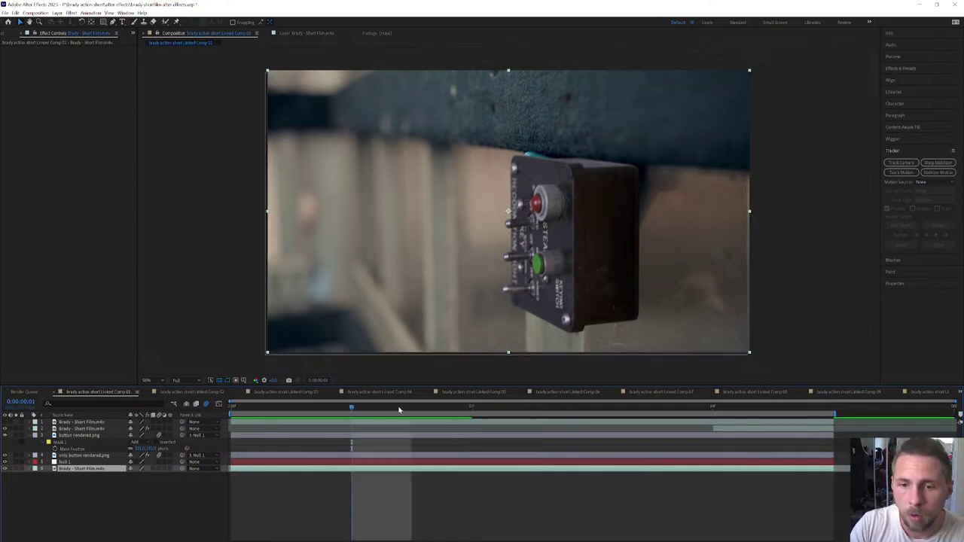
pyautogui.moveTo(401, 409); pyautogui.dragTo(560, 413)
pyautogui.moveTo(624, 414)
pyautogui.mouseDown()
pyautogui.moveTo(837, 414)
pyautogui.moveTo(618, 413)
pyautogui.moveTo(630, 413)
pyautogui.mouseUp()
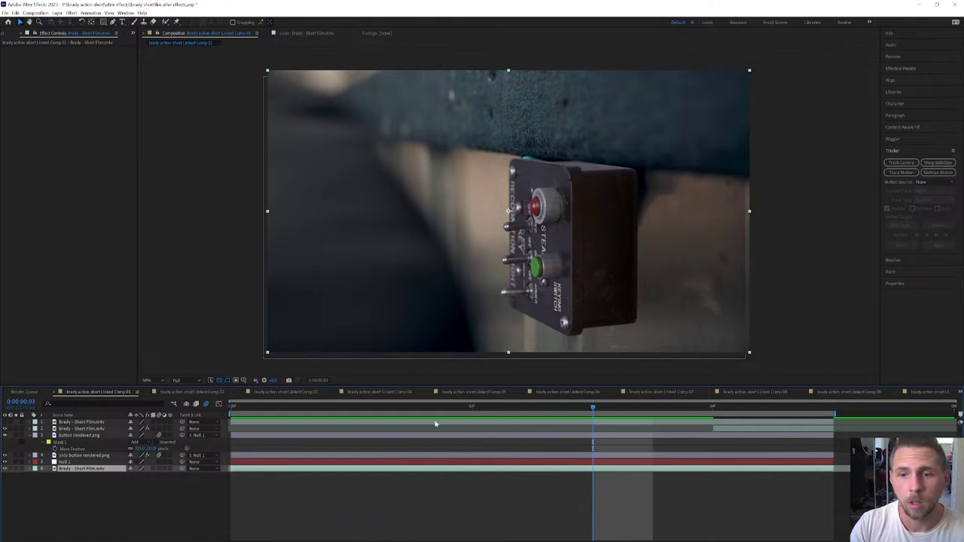
# Step: Glance at the early frames of Linked Comp 02, and preview the button box in Linked Comp 01 from its first frame
pyautogui.click(188, 392)
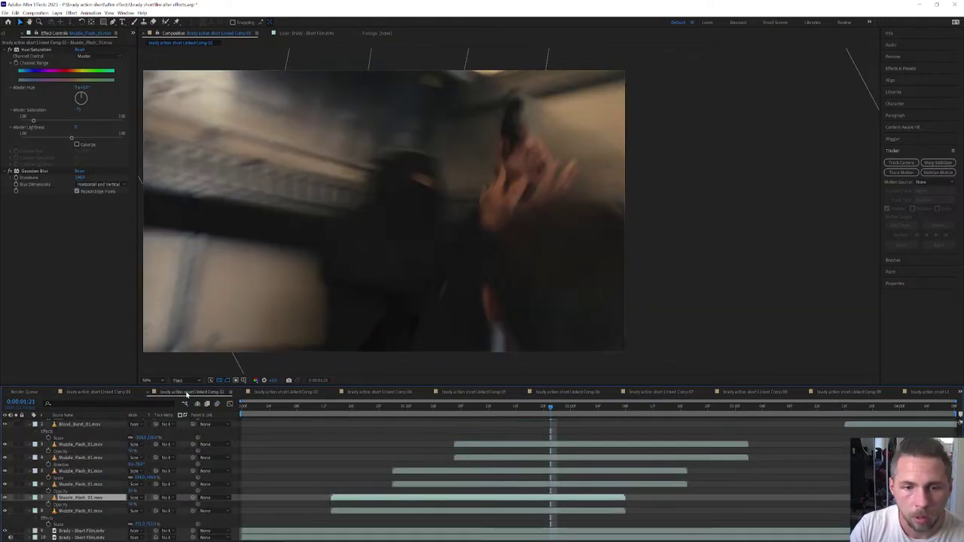
pyautogui.moveTo(527, 407); pyautogui.dragTo(283, 406)
pyautogui.click(105, 392)
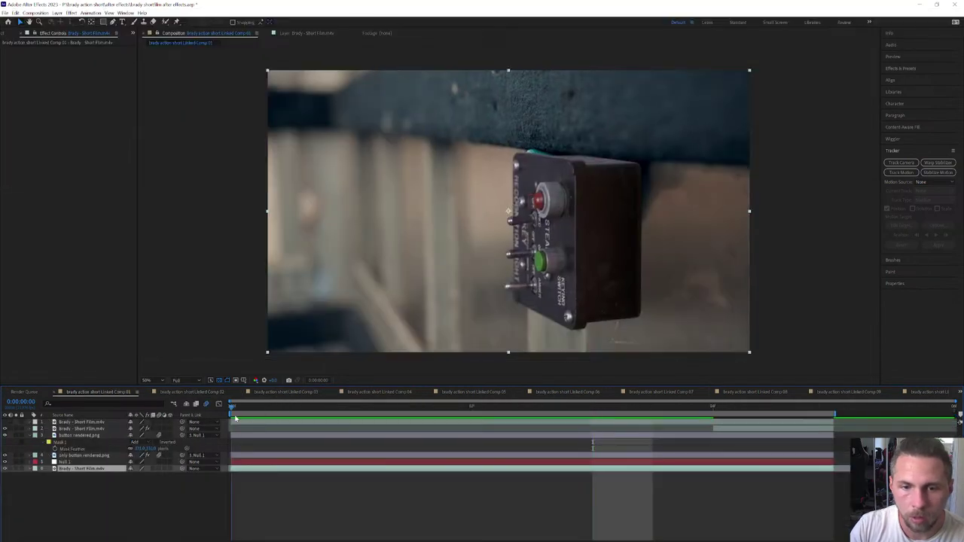
pyautogui.moveTo(777, 417); pyautogui.dragTo(5, 418)
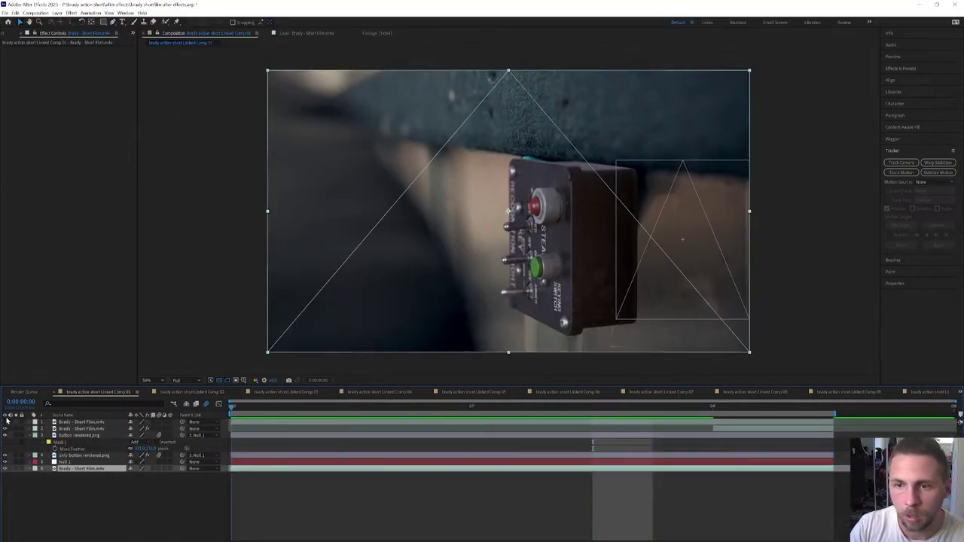
pyautogui.press('space')
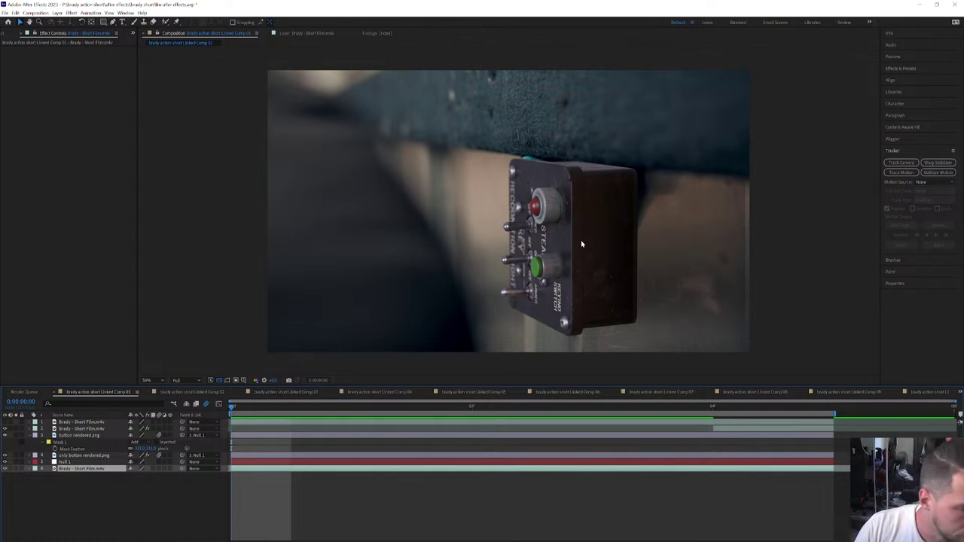
# Step: Play Linked Comp 02 from the start and compare the flash frames at 0:00:00:13 and 0:00:00:22
pyautogui.click(187, 395)
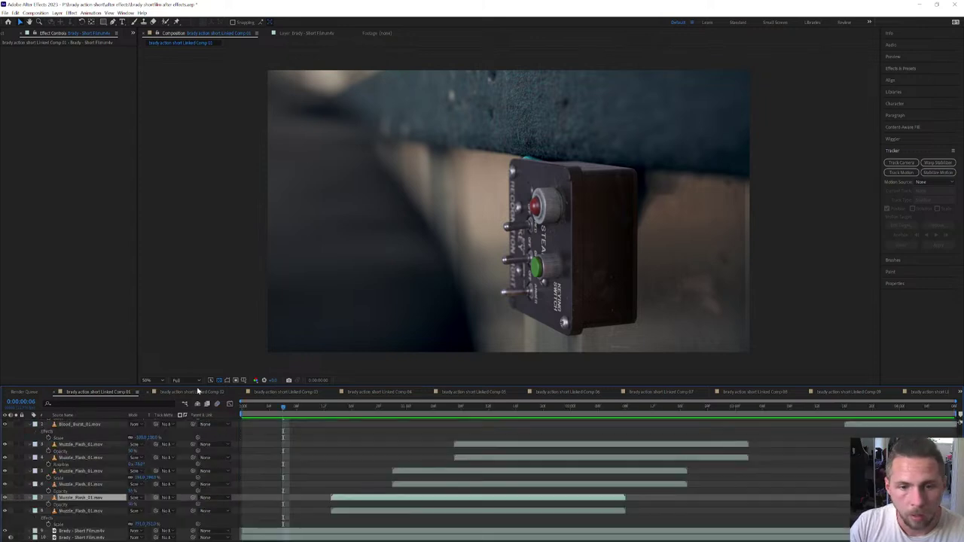
pyautogui.moveTo(301, 407); pyautogui.dragTo(233, 412)
pyautogui.press('space')
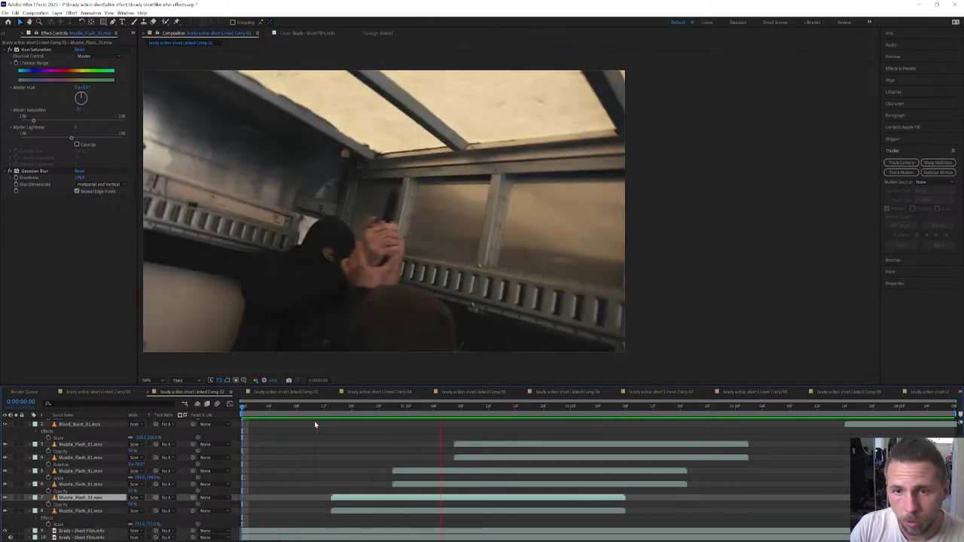
pyautogui.moveTo(331, 407)
pyautogui.mouseDown()
pyautogui.moveTo(340, 412)
pyautogui.moveTo(331, 416)
pyautogui.mouseUp()
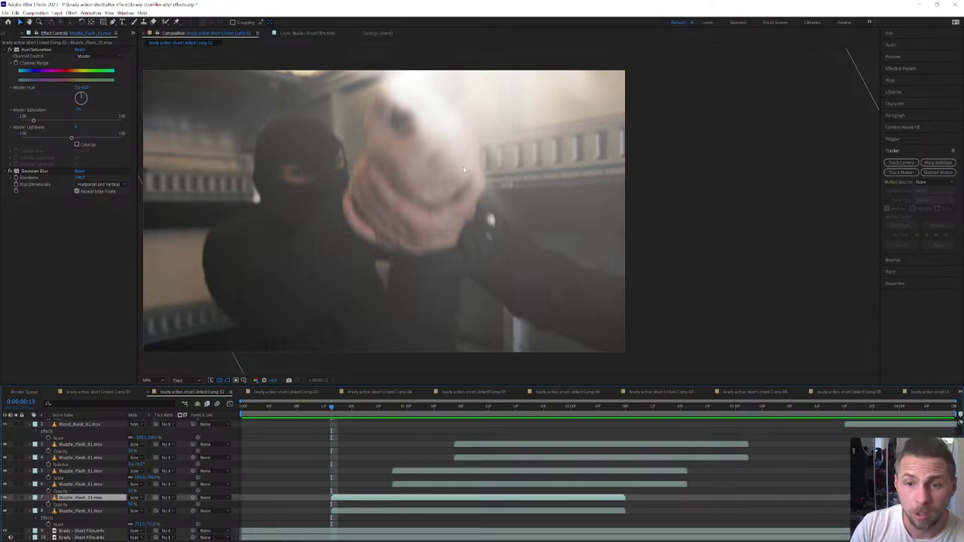
pyautogui.moveTo(332, 407); pyautogui.dragTo(395, 414)
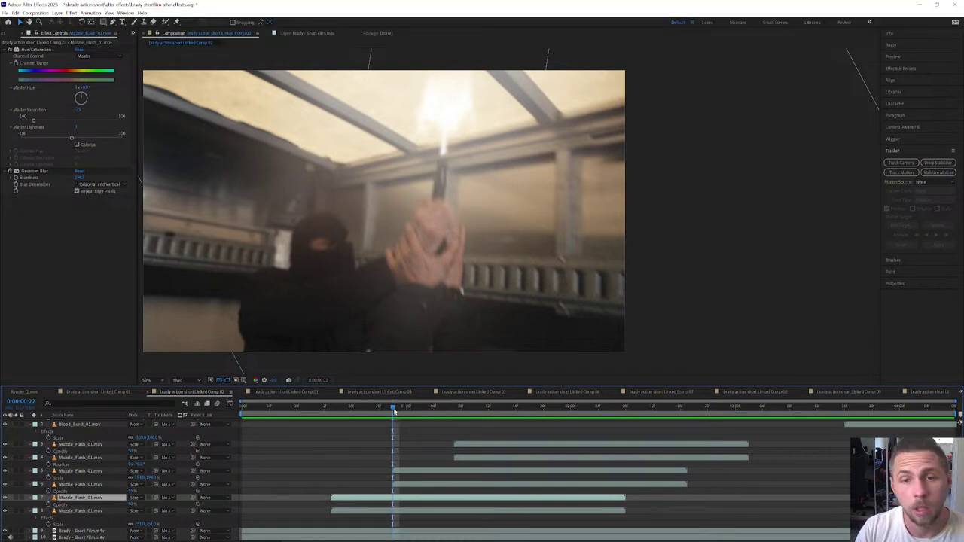
# Step: Return to 0:00:00:13 and open the seventh layer, Muzzle_Flash_01.mov, in its own layer view
pyautogui.moveTo(408, 415); pyautogui.dragTo(331, 415)
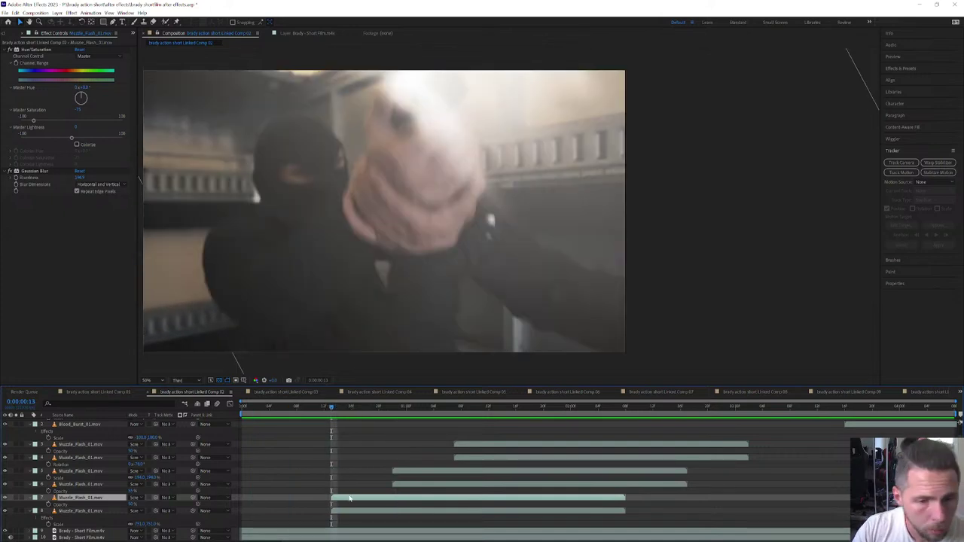
pyautogui.moveTo(333, 412)
pyautogui.mouseDown()
pyautogui.moveTo(249, 420)
pyautogui.moveTo(329, 430)
pyautogui.mouseUp()
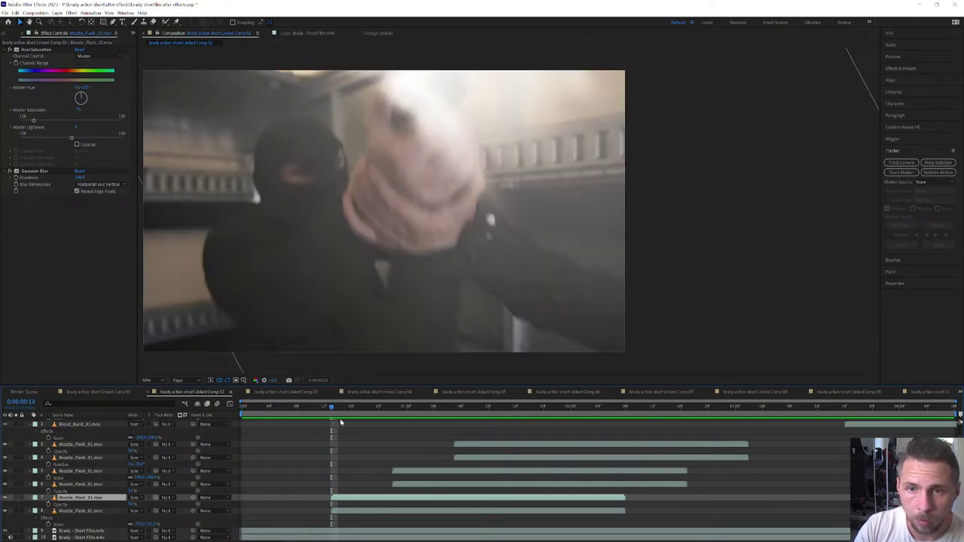
pyautogui.doubleClick(344, 500)
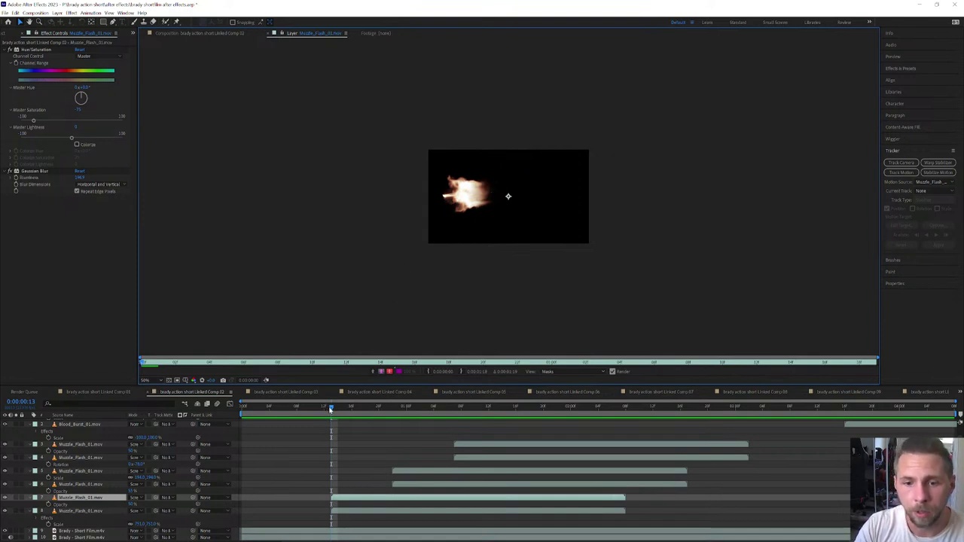
# Step: Return from the layer view to the Linked Comp 02 composition view and check the frame before the flash, 0:00:00:12
pyautogui.moveTo(332, 408)
pyautogui.mouseDown()
pyautogui.moveTo(387, 419)
pyautogui.moveTo(320, 421)
pyautogui.moveTo(333, 424)
pyautogui.mouseUp()
pyautogui.click(215, 33)
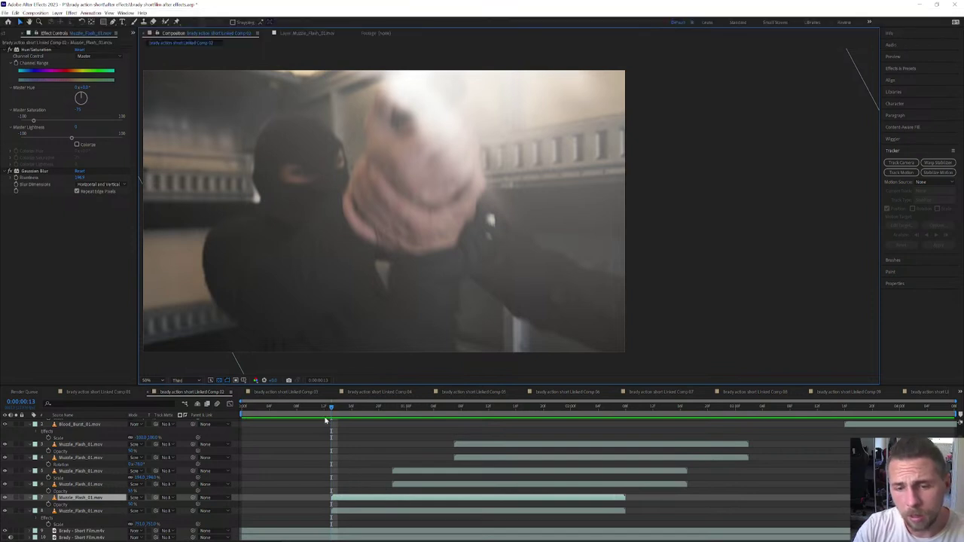
pyautogui.moveTo(332, 408)
pyautogui.mouseDown()
pyautogui.moveTo(362, 407)
pyautogui.moveTo(324, 420)
pyautogui.mouseUp()
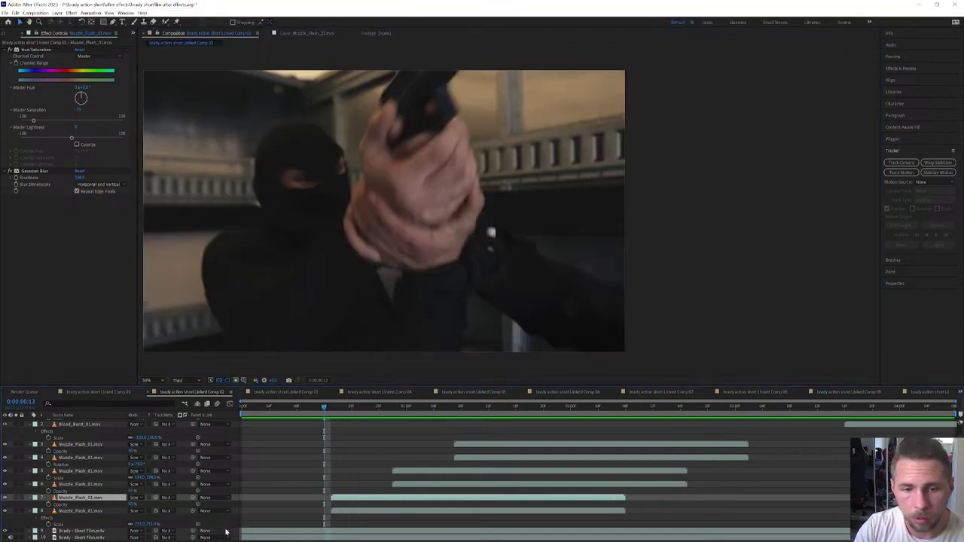
# Step: Try the Add blending mode on the seventh layer, Muzzle_Flash_01.mov, at 0:00:00:13, and restore it to Screen
pyautogui.click(136, 498)
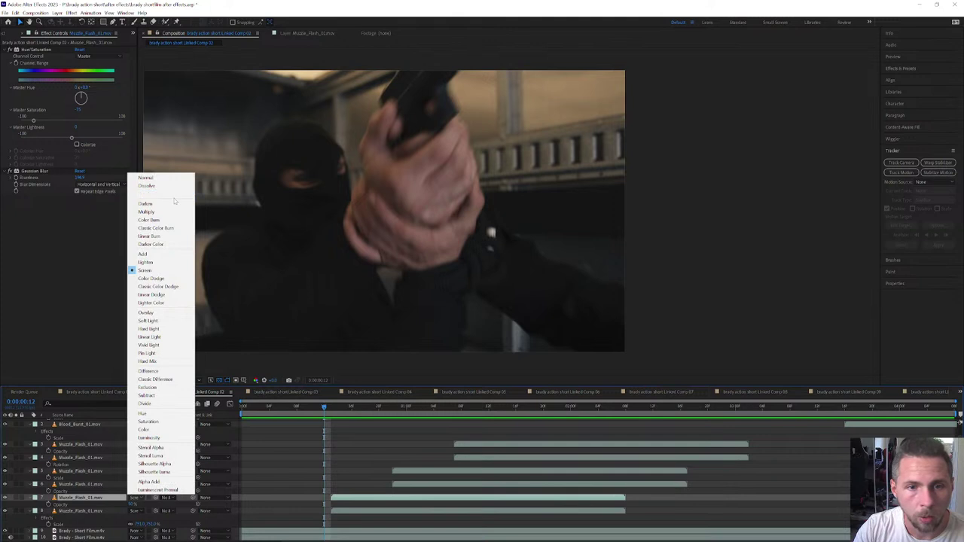
pyautogui.click(153, 253)
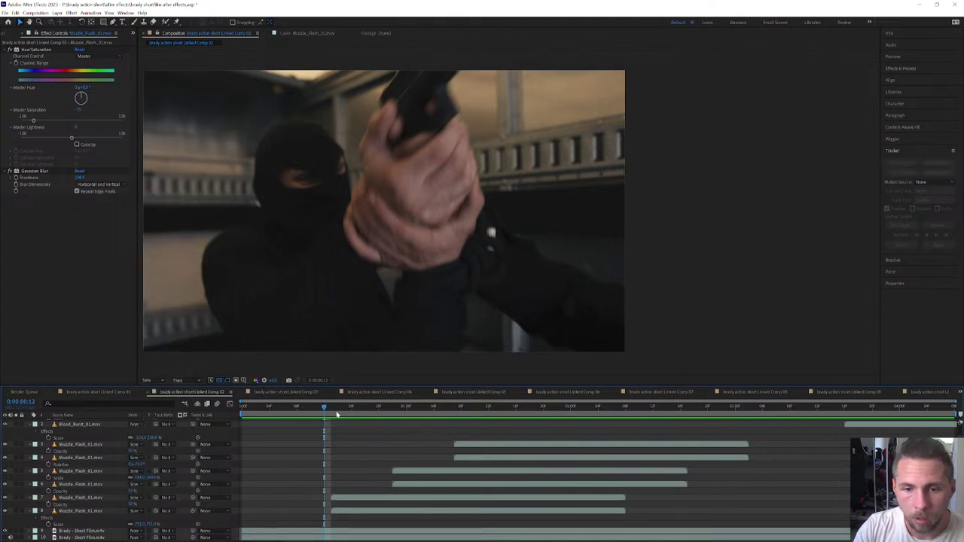
pyautogui.press('pagedown')
pyautogui.click(345, 501)
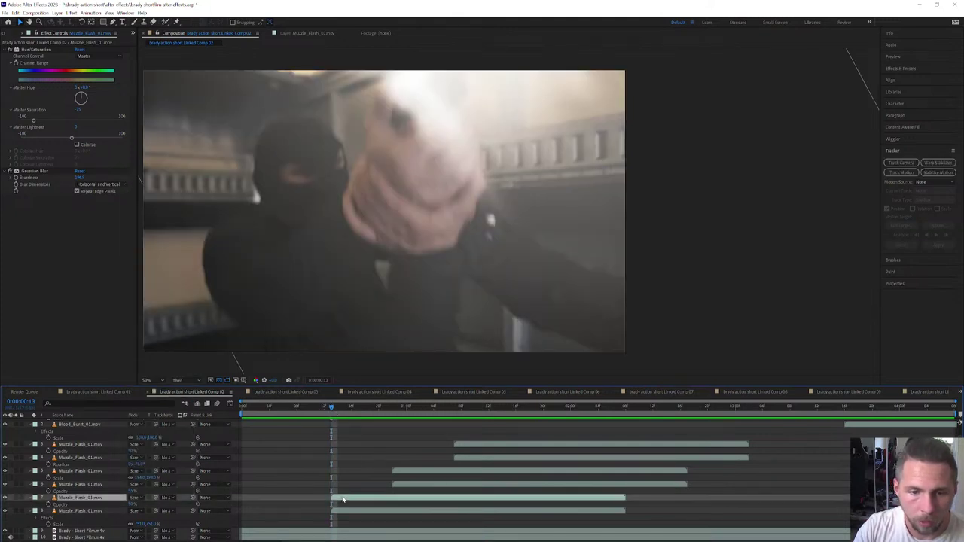
pyautogui.click(136, 498)
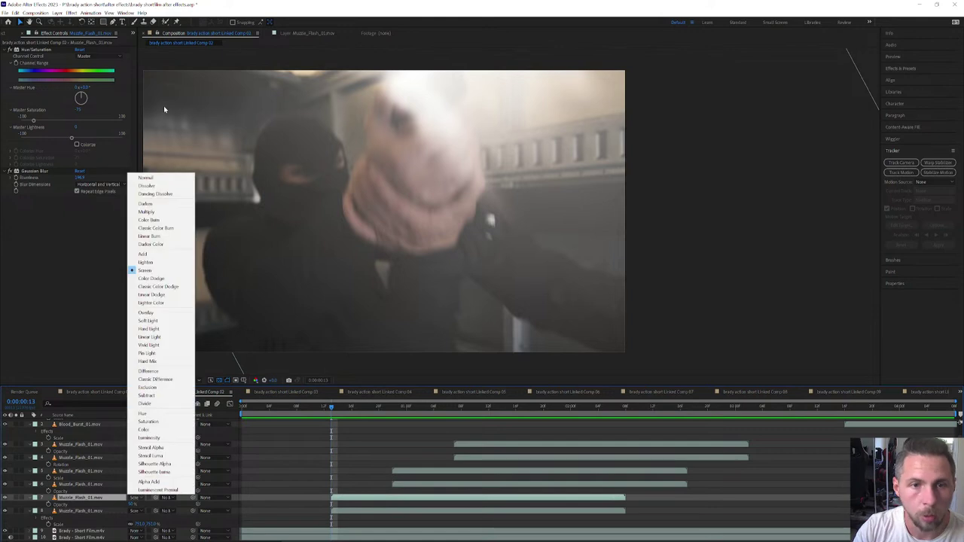
pyautogui.click(147, 254)
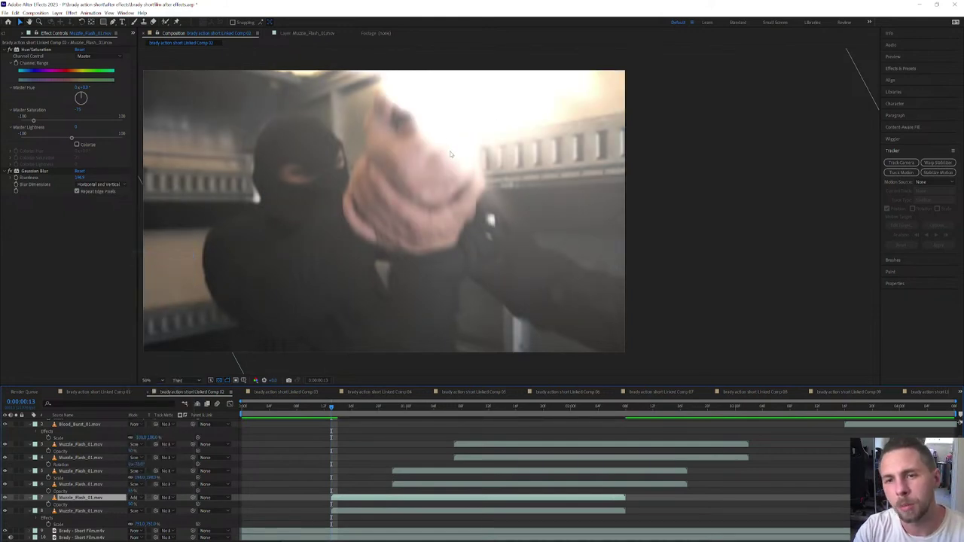
pyautogui.click(133, 498)
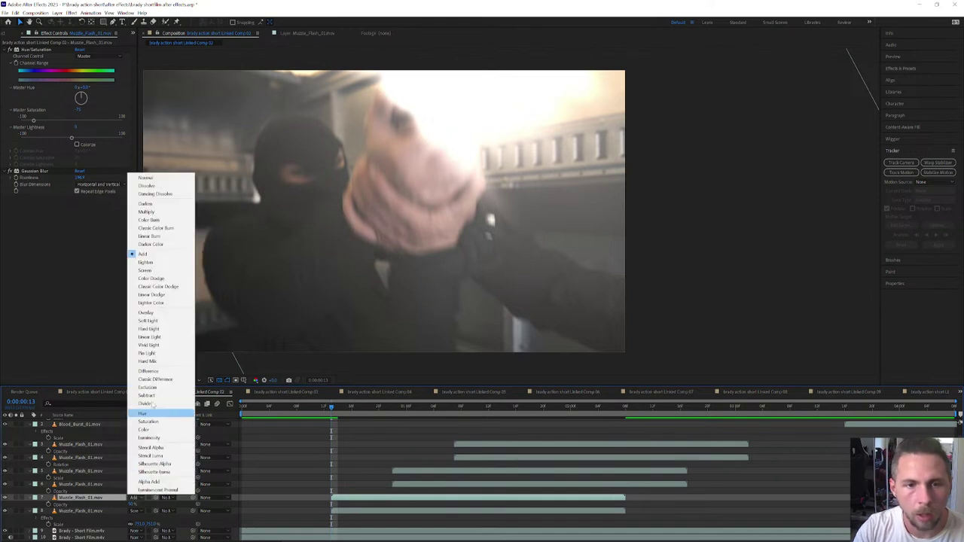
pyautogui.click(155, 270)
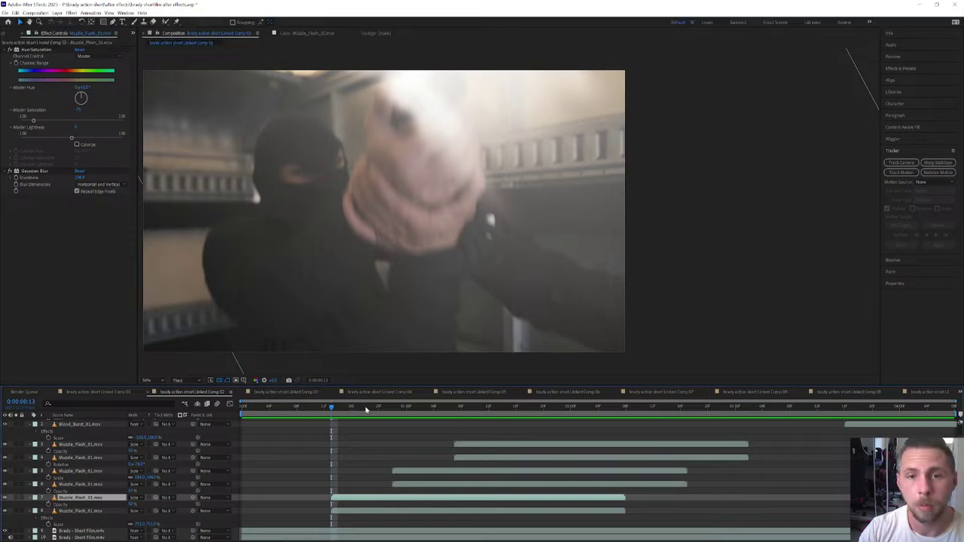
# Step: Look through the frames on either side of the first flash, including 0:00:00:23 and 0:00:00:10, and return to 0:00:00:13
pyautogui.click(379, 409)
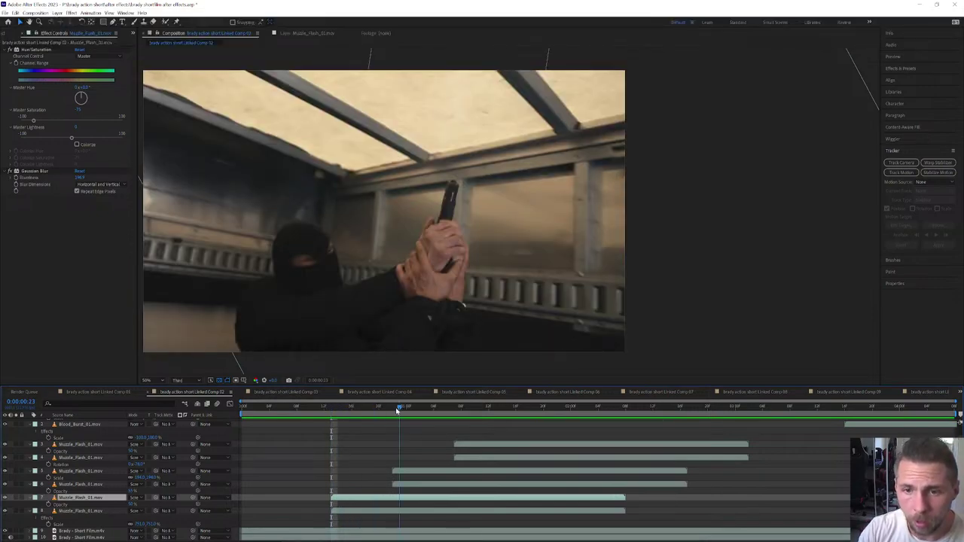
pyautogui.click(333, 408)
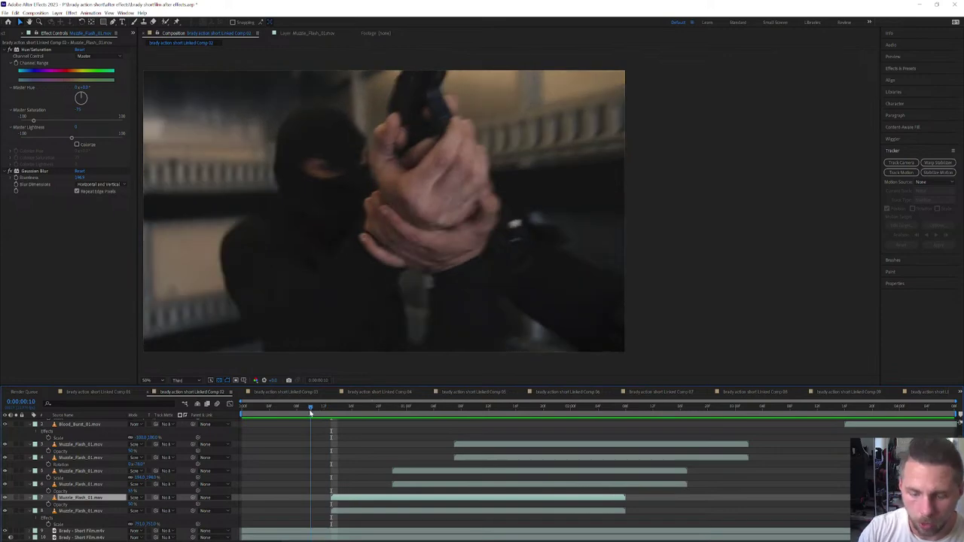
pyautogui.click(310, 409)
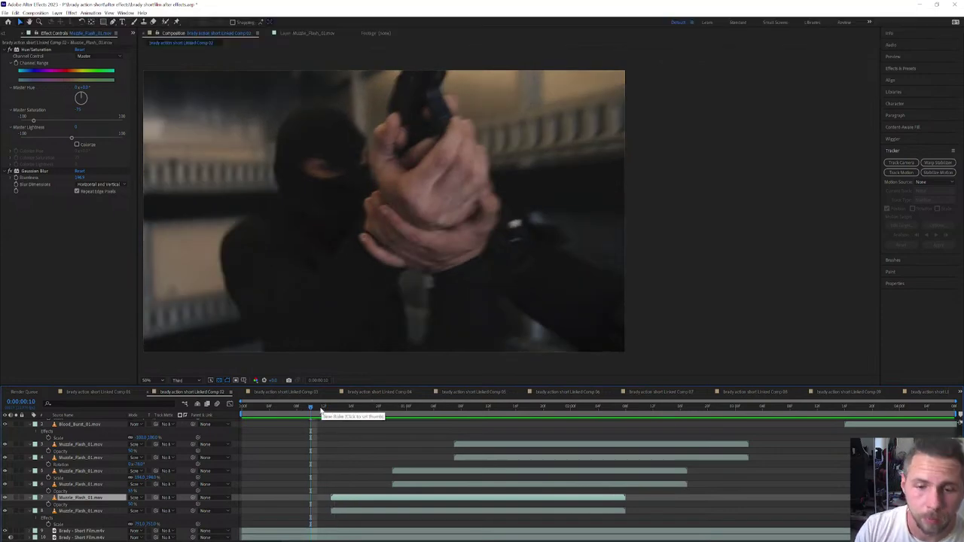
pyautogui.click(337, 408)
pyautogui.moveTo(334, 419)
pyautogui.mouseDown()
pyautogui.moveTo(411, 422)
pyautogui.moveTo(330, 427)
pyautogui.mouseUp()
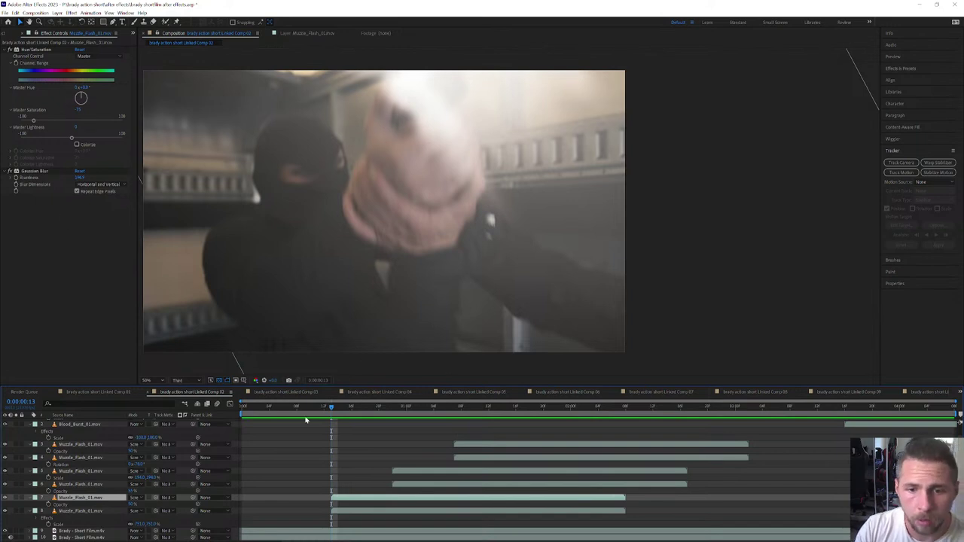
# Step: Copy the fourth layer, shell still blured.png, from Linked Comp 04 and paste it into Linked Comp 02 at 0:00:00:13
pyautogui.click(377, 393)
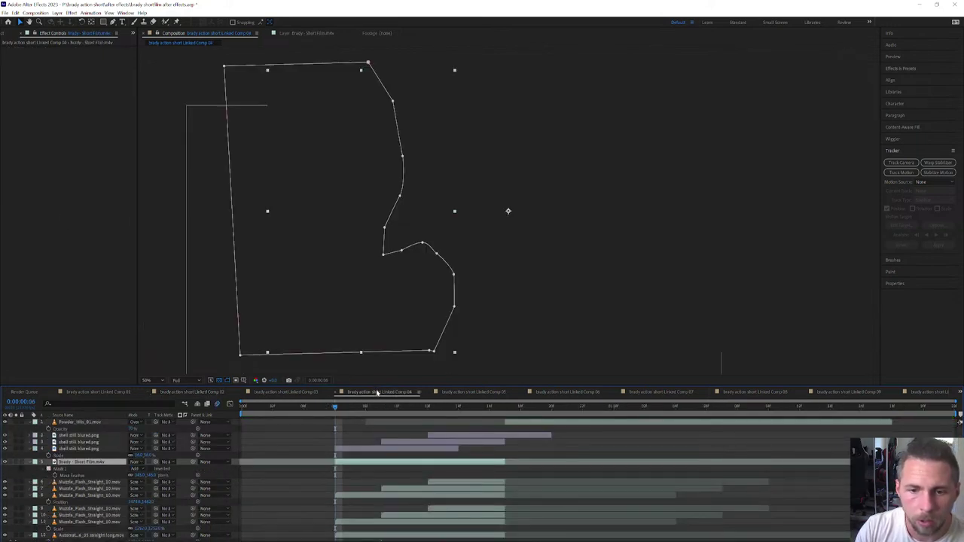
pyautogui.click(365, 449)
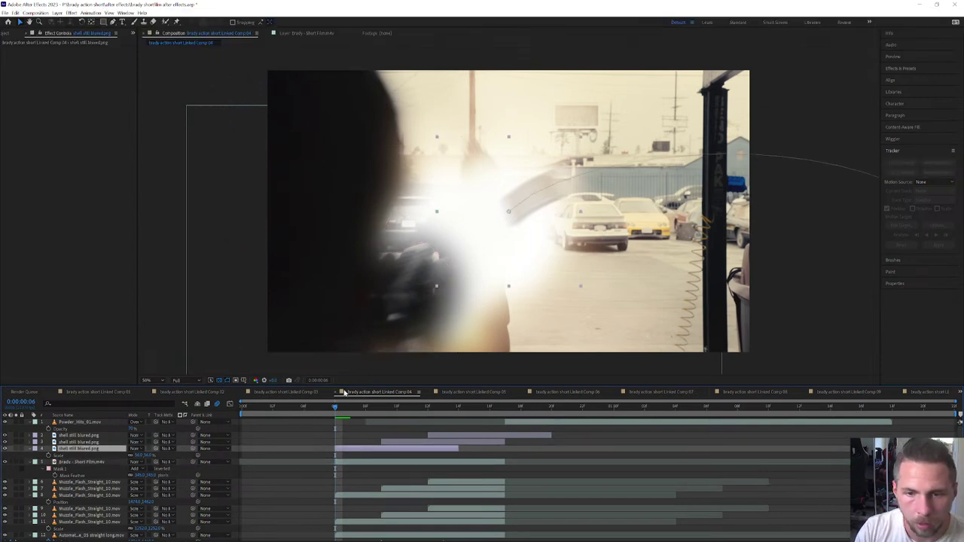
pyautogui.scroll(1, 344, 392)
pyautogui.scroll(2, 344, 392)
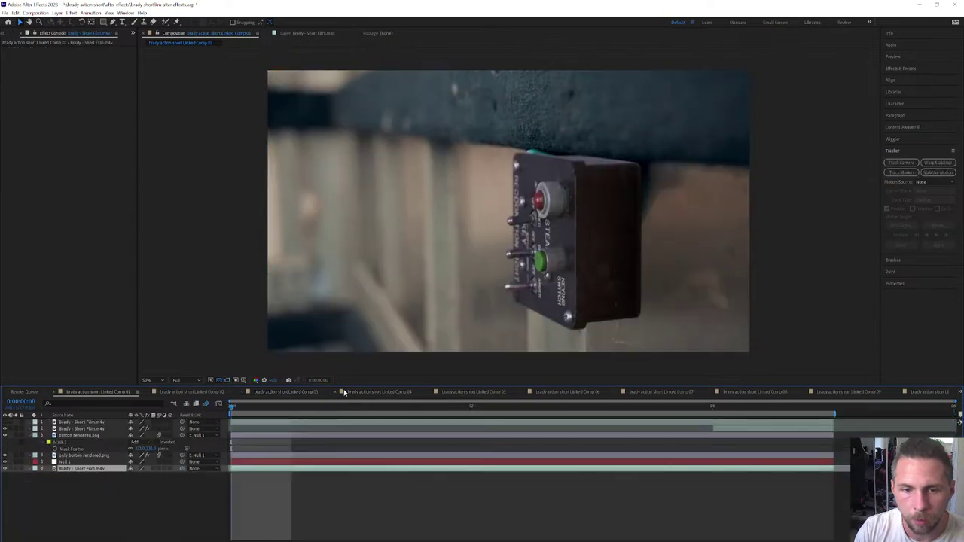
pyautogui.scroll(-1, 344, 393)
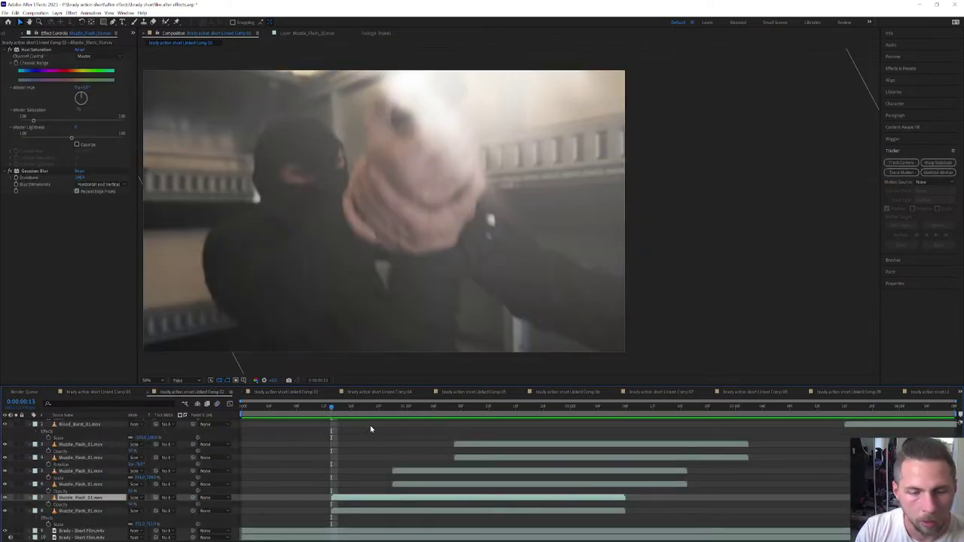
pyautogui.hotkey('ctrl', 'v')
# Step: Position the pasted shell over the pistol at the upper edge of the frame and scale it down to under half its size
pyautogui.moveTo(393, 225); pyautogui.dragTo(410, 87)
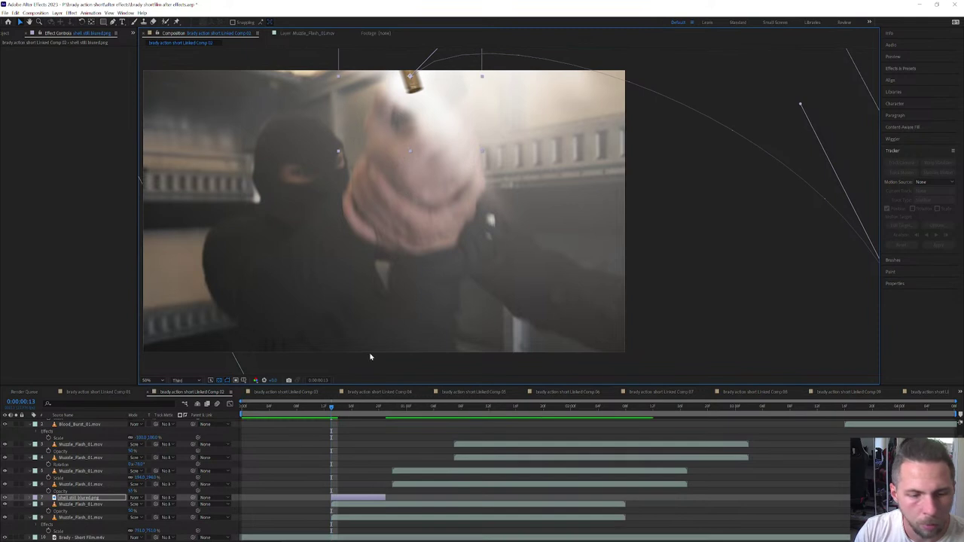
pyautogui.press('s')
pyautogui.moveTo(138, 504); pyautogui.dragTo(126, 504)
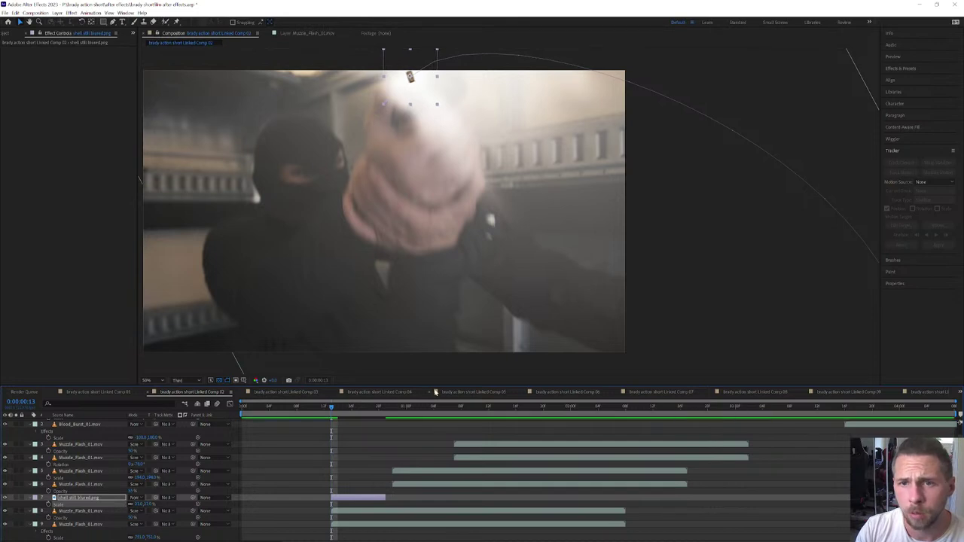
# Step: Reshape the shell's motion path so it arcs from the pistol to an end point just outside the frame's lower left edge
pyautogui.press(',')
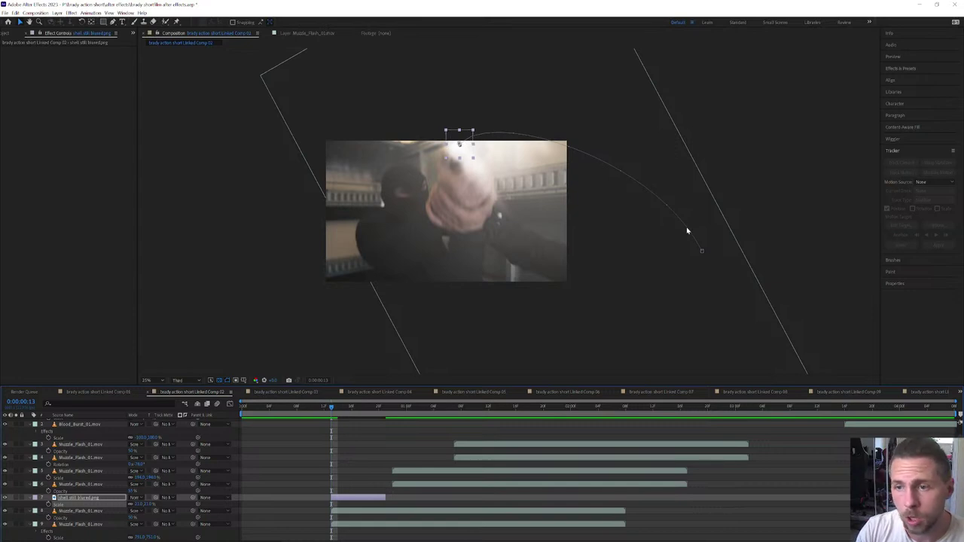
pyautogui.moveTo(702, 250); pyautogui.dragTo(263, 251)
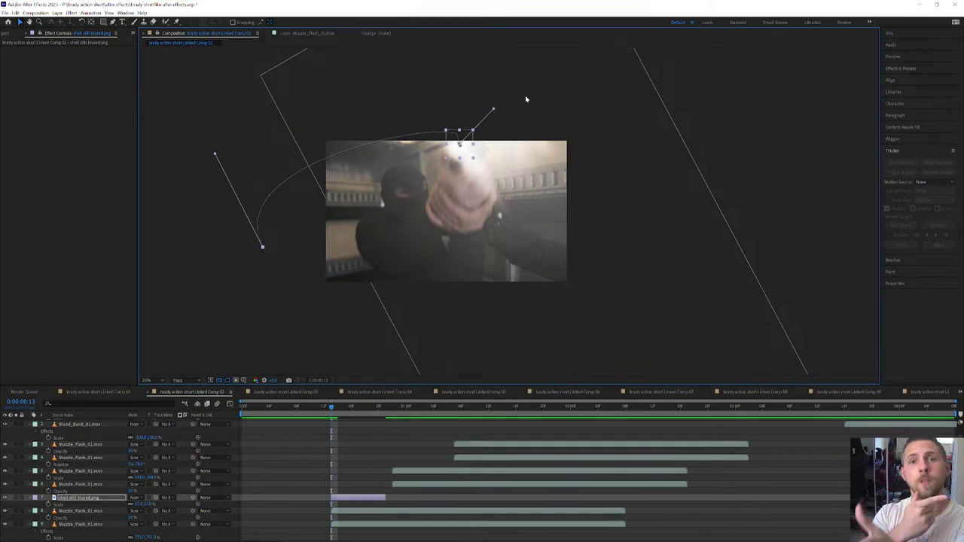
pyautogui.moveTo(494, 109); pyautogui.dragTo(415, 142)
pyautogui.moveTo(215, 155); pyautogui.dragTo(297, 160)
pyautogui.moveTo(262, 250); pyautogui.dragTo(326, 274)
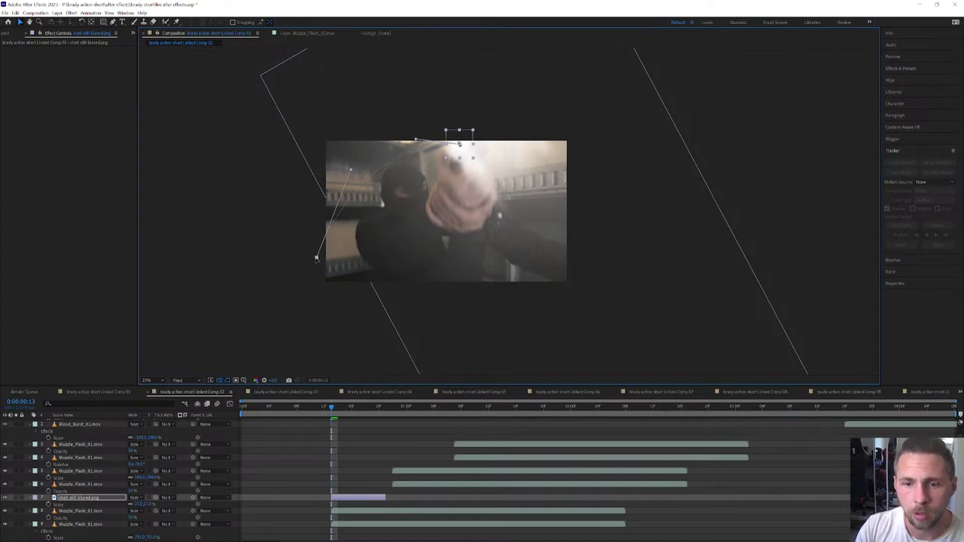
# Step: Examine the shell in flight against the footage around 0:00:00:16, with the layer deselected and the view enlarged
pyautogui.moveTo(333, 410); pyautogui.dragTo(351, 412)
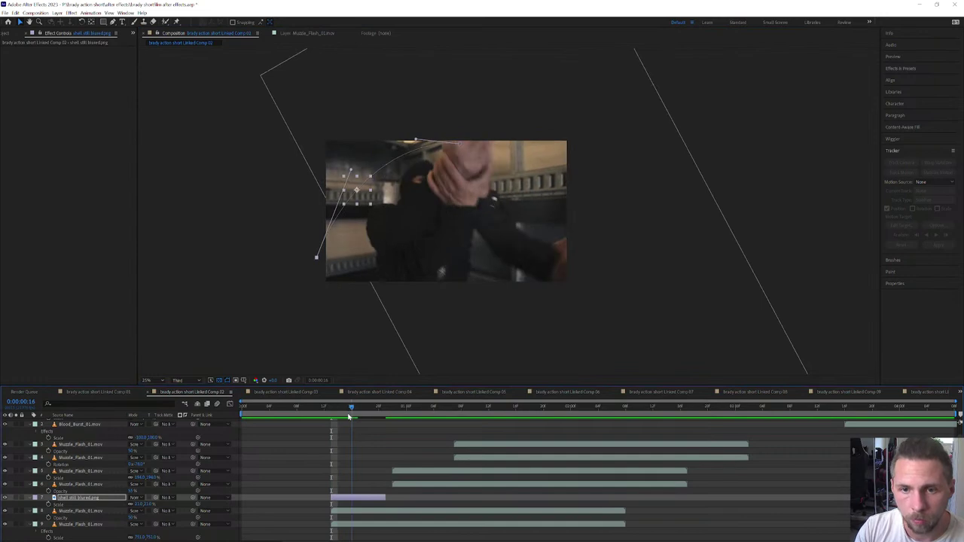
pyautogui.click(377, 326)
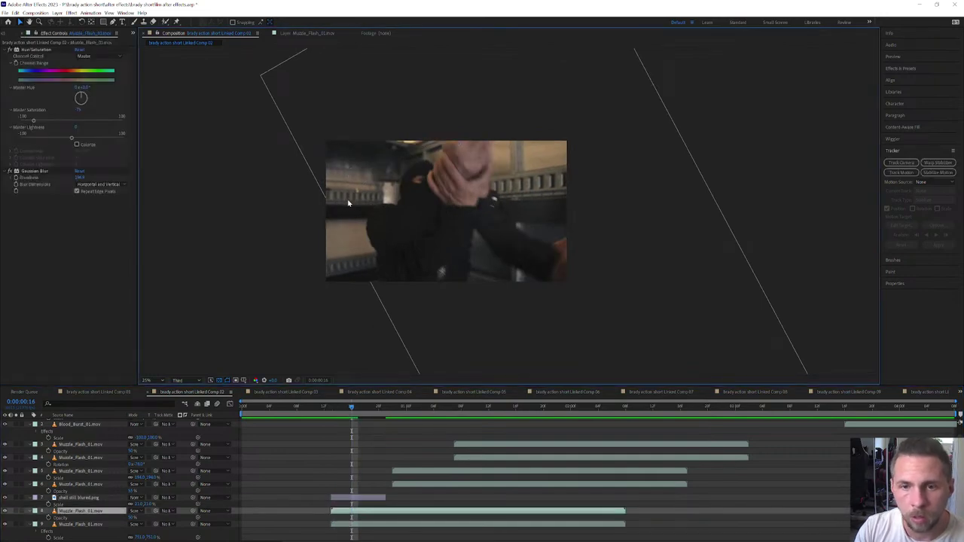
pyautogui.scroll(3, 348, 199)
pyautogui.scroll(-1, 348, 198)
pyautogui.scroll(-2, 348, 198)
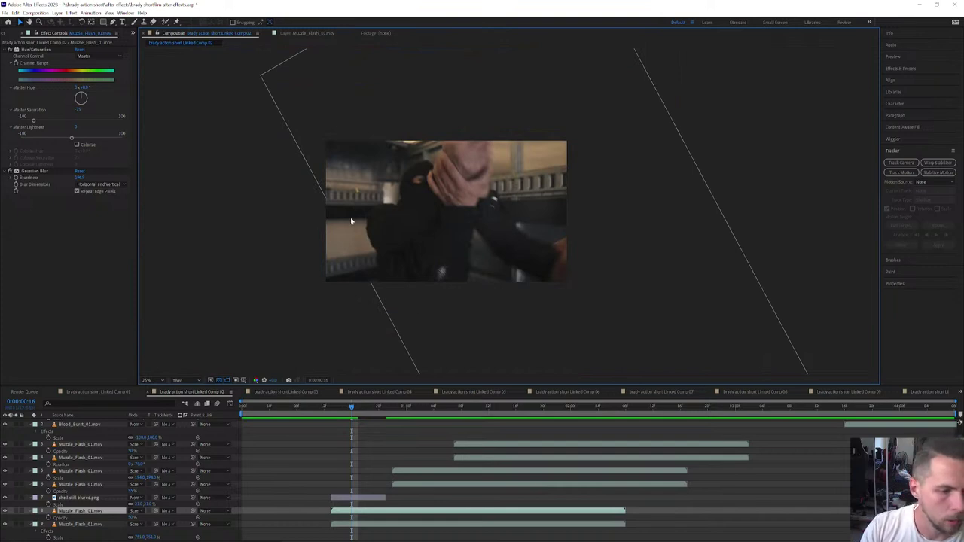
pyautogui.moveTo(345, 413)
pyautogui.mouseDown()
pyautogui.moveTo(336, 412)
pyautogui.moveTo(360, 420)
pyautogui.moveTo(336, 416)
pyautogui.moveTo(355, 426)
pyautogui.mouseUp()
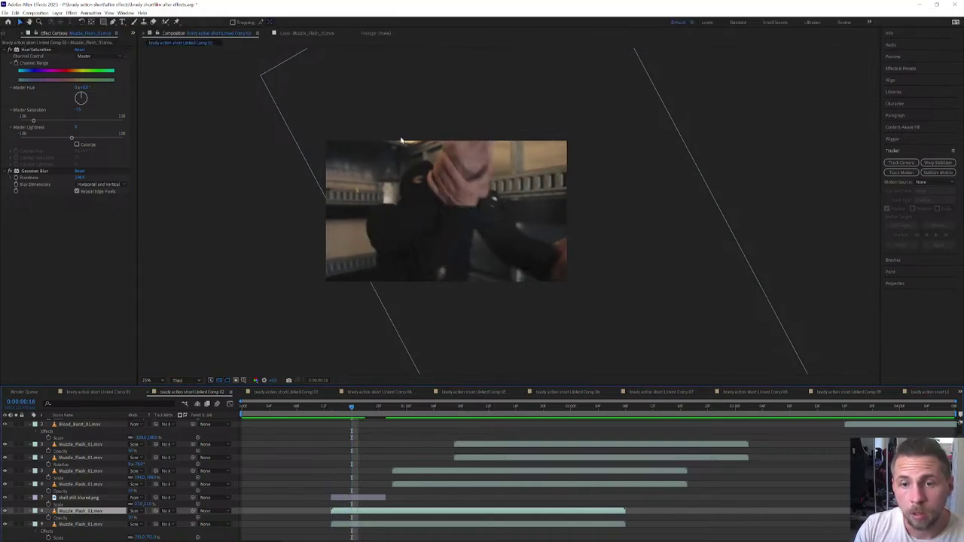
pyautogui.scroll(4, 433, 204)
pyautogui.scroll(-4, 382, 209)
pyautogui.scroll(2, 392, 209)
pyautogui.moveTo(296, 205); pyautogui.dragTo(351, 228)
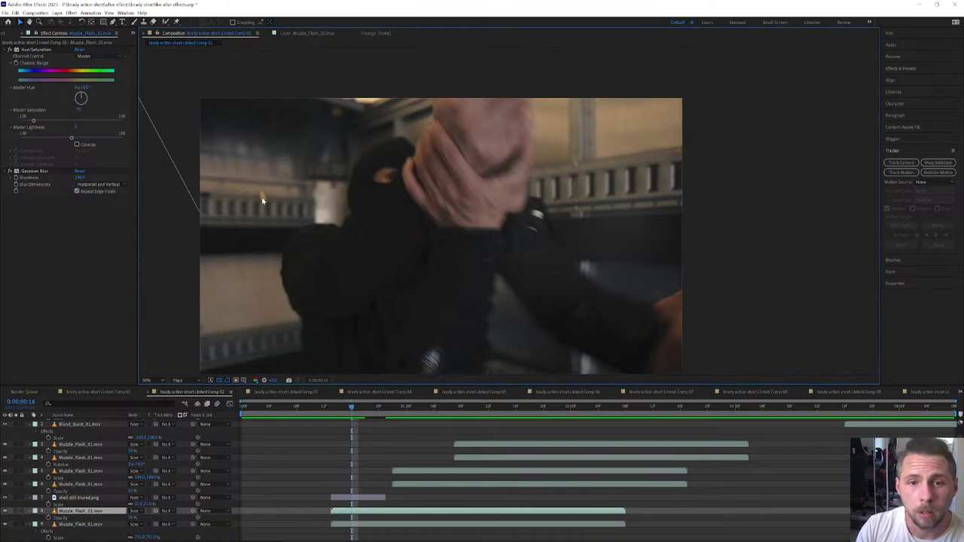
# Step: Show the layer switches for shell still blured.png and enable motion blur for the composition
pyautogui.click(354, 501)
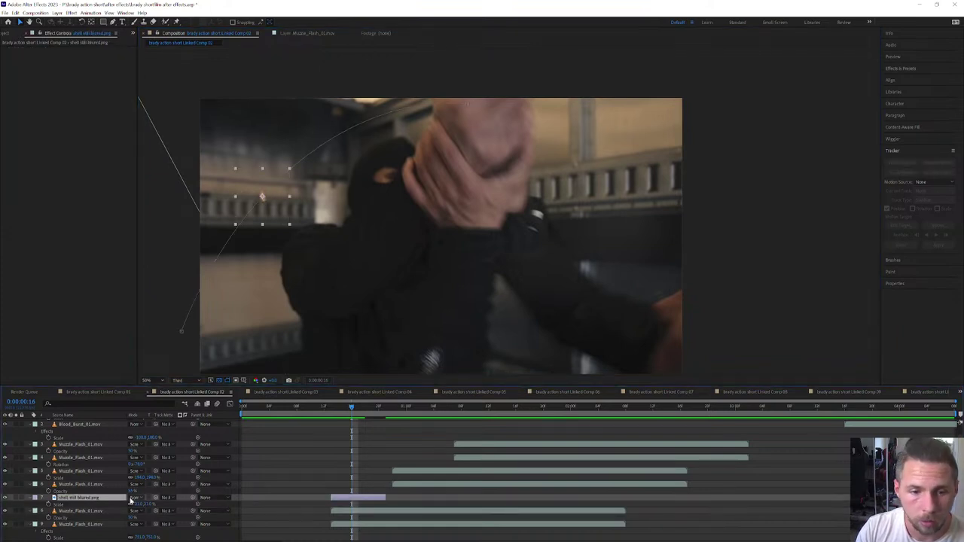
pyautogui.press('F4')
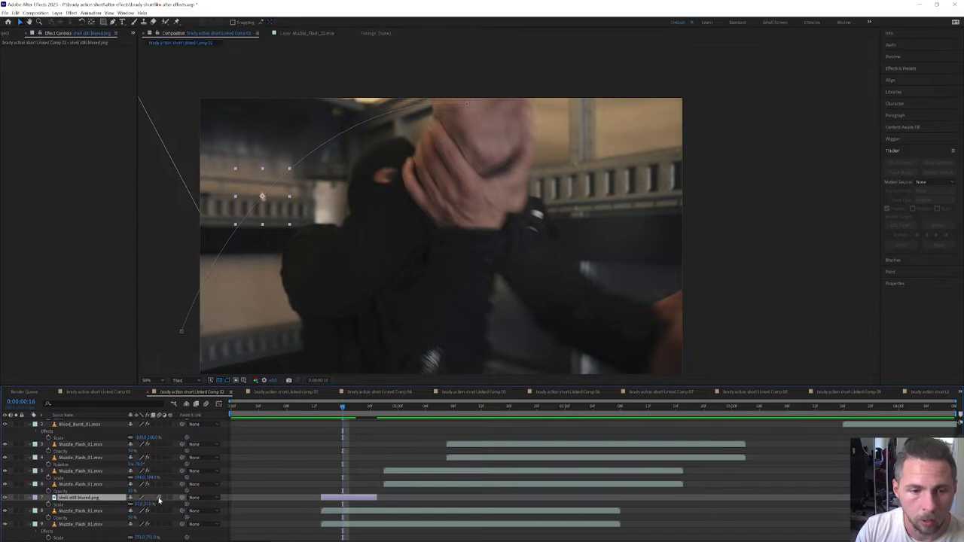
pyautogui.click(206, 404)
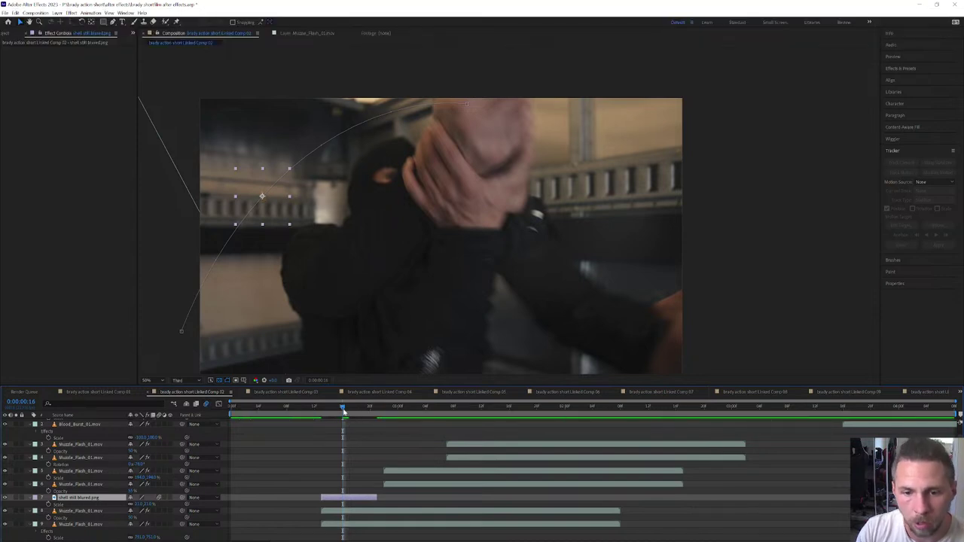
# Step: Check the motion-blurred shell at 0:00:00:15, play the shot from 0:00:00:13, and return to that frame
pyautogui.moveTo(344, 410); pyautogui.dragTo(336, 410)
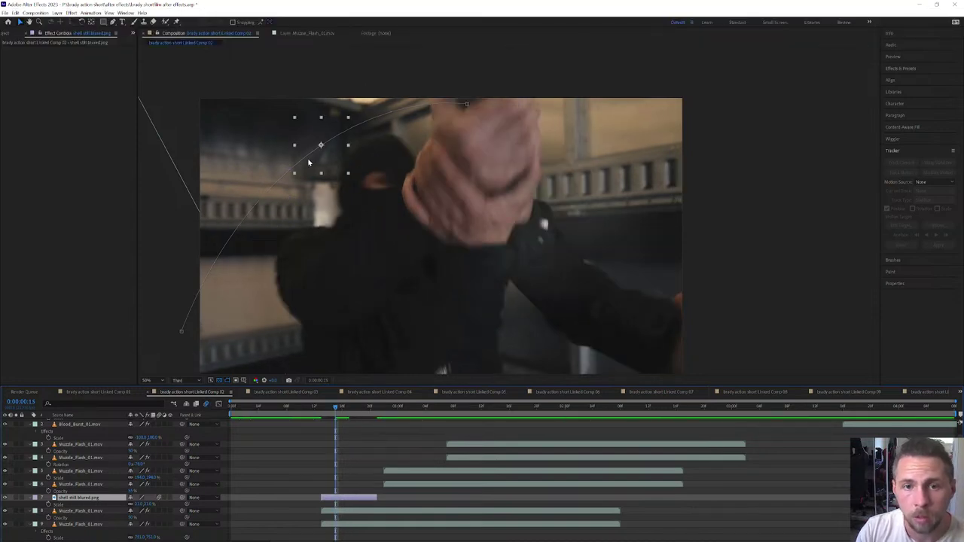
pyautogui.moveTo(343, 417); pyautogui.dragTo(325, 414)
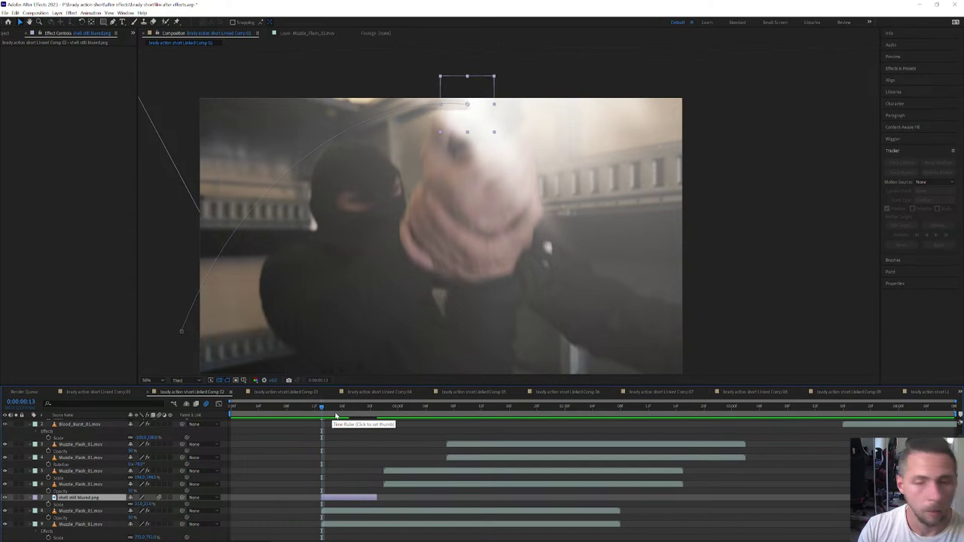
pyautogui.press('space')
pyautogui.press('space')
pyautogui.click(321, 415)
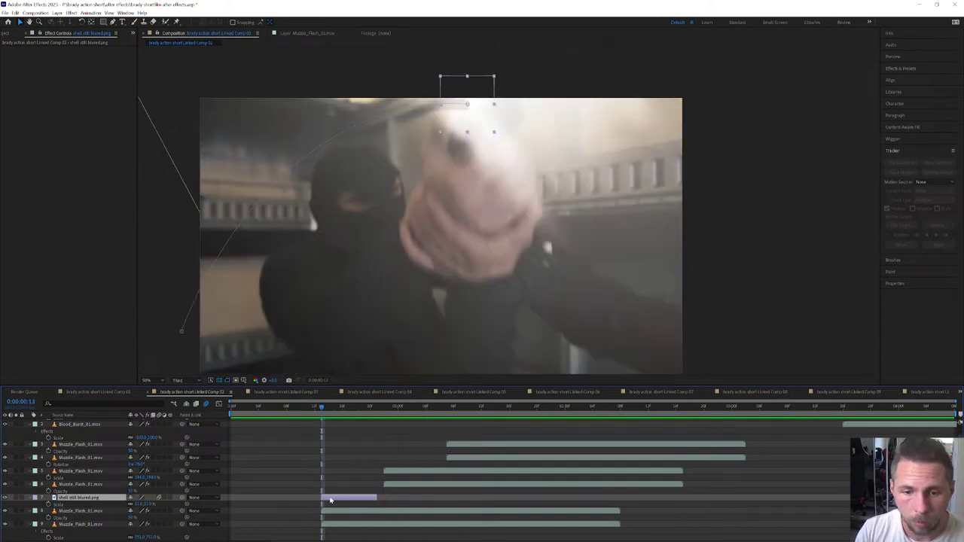
# Step: Duplicate the shell layer, start the copy at the second flash at 0:00:00:22, and move its starting point onto the pistol
pyautogui.hotkey('ctrl', 'd')
pyautogui.moveTo(330, 500); pyautogui.dragTo(392, 501)
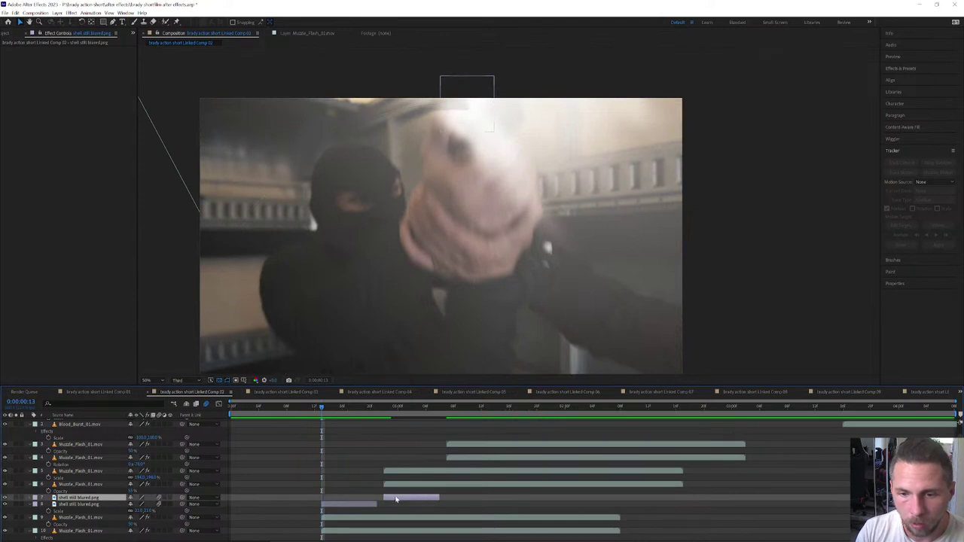
pyautogui.click(382, 413)
pyautogui.moveTo(471, 120); pyautogui.dragTo(491, 240)
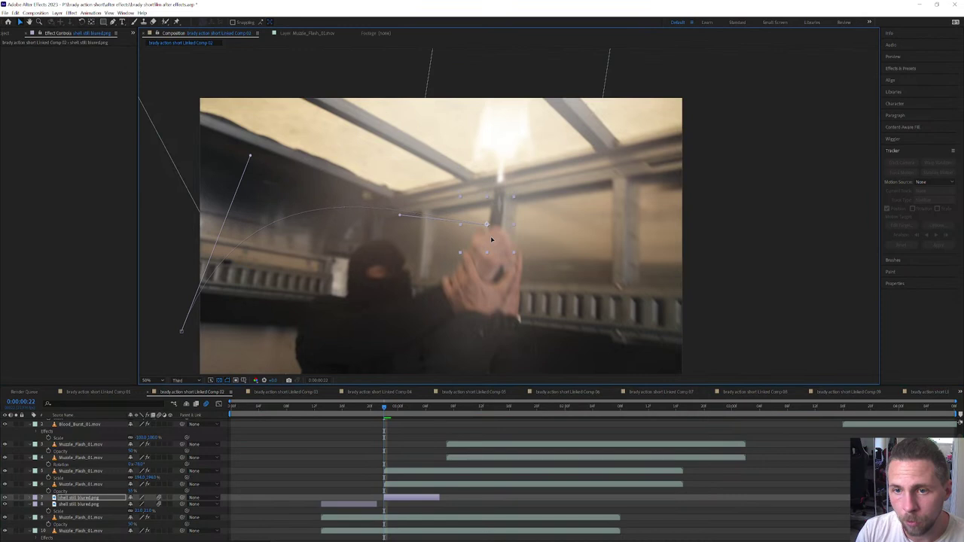
# Step: Raise the end point of the second shell's motion path and adjust both curve handles to reshape its arc
pyautogui.moveTo(250, 156); pyautogui.dragTo(317, 207)
pyautogui.moveTo(181, 333); pyautogui.dragTo(181, 266)
pyautogui.moveTo(404, 217); pyautogui.dragTo(414, 186)
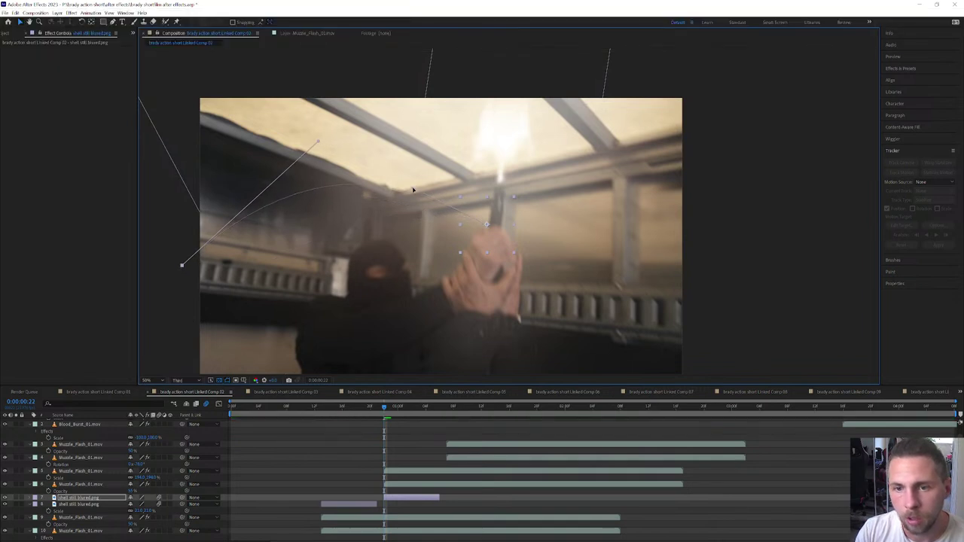
# Step: Duplicate the second shell layer, start the copy at the third flash at 0:00:01:07, and move its starting point onto the pistol
pyautogui.moveTo(385, 408); pyautogui.dragTo(446, 430)
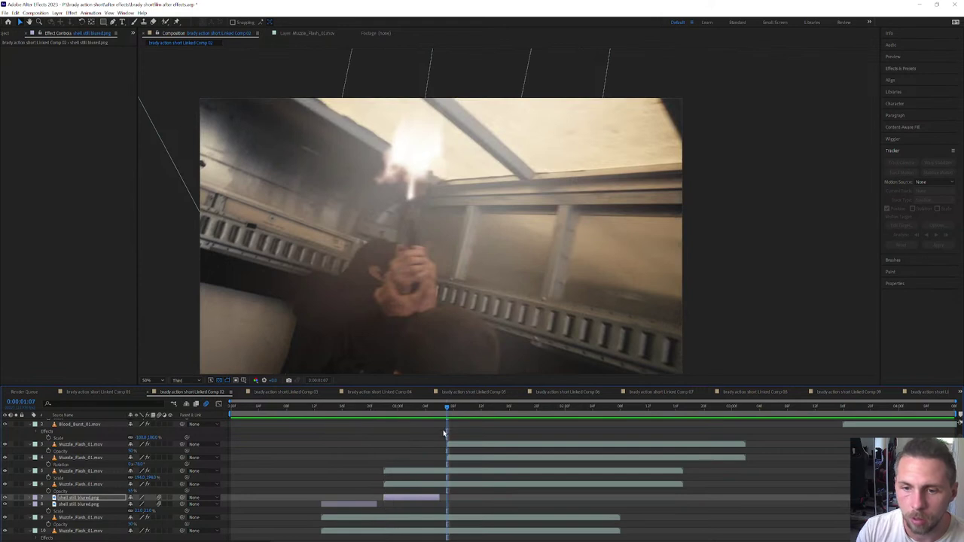
pyautogui.click(428, 498)
pyautogui.hotkey('ctrl', 'd')
pyautogui.moveTo(429, 498); pyautogui.dragTo(490, 496)
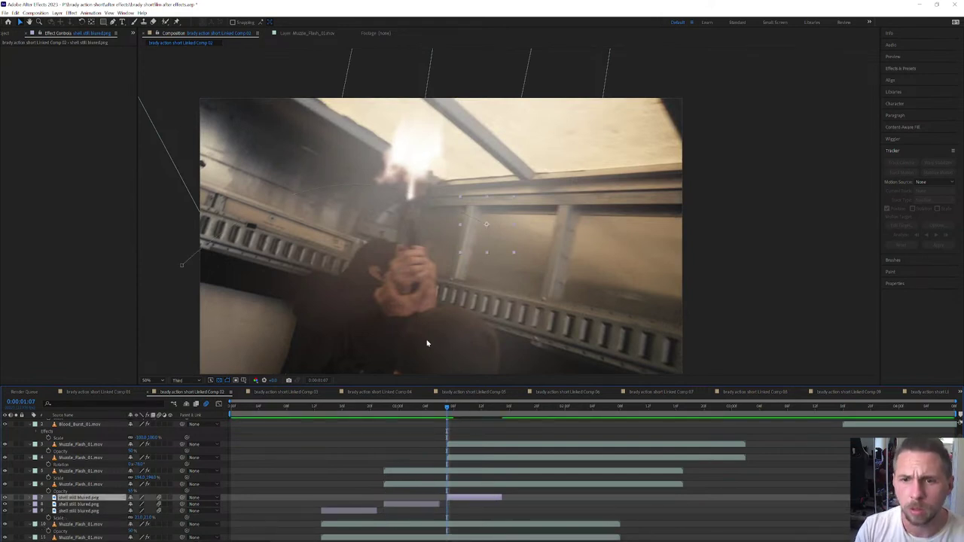
pyautogui.moveTo(490, 232); pyautogui.dragTo(404, 263)
pyautogui.moveTo(402, 313); pyautogui.dragTo(401, 252)
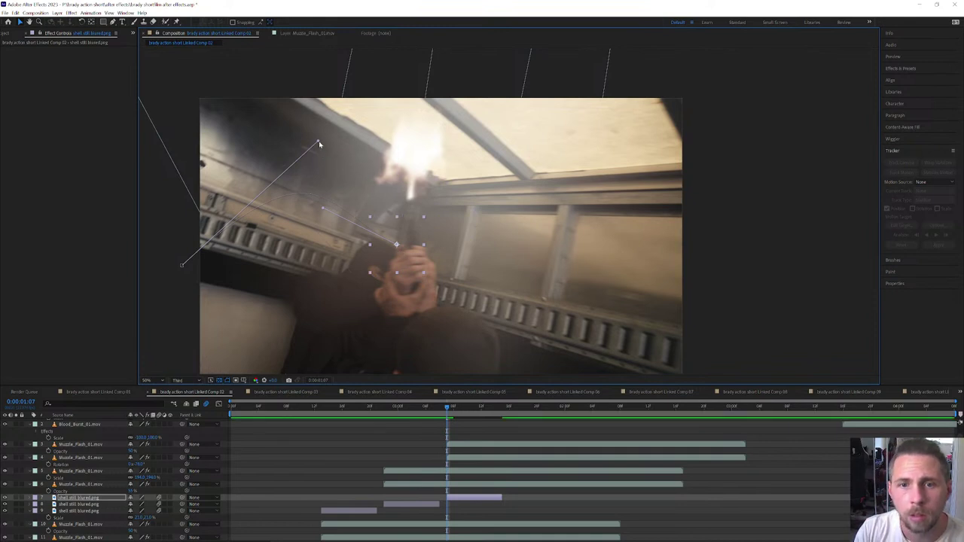
# Step: Reshape the third shell's motion path so it curves down and ends just outside the frame's lower-left edge
pyautogui.moveTo(318, 142); pyautogui.dragTo(278, 225)
pyautogui.moveTo(193, 286); pyautogui.dragTo(247, 325)
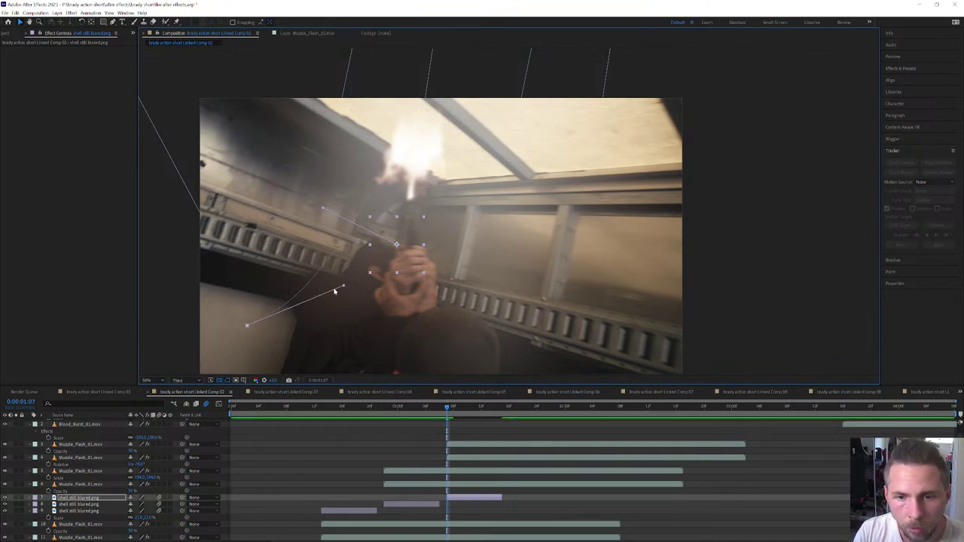
pyautogui.moveTo(343, 286); pyautogui.dragTo(284, 263)
pyautogui.scroll(-2, 249, 325)
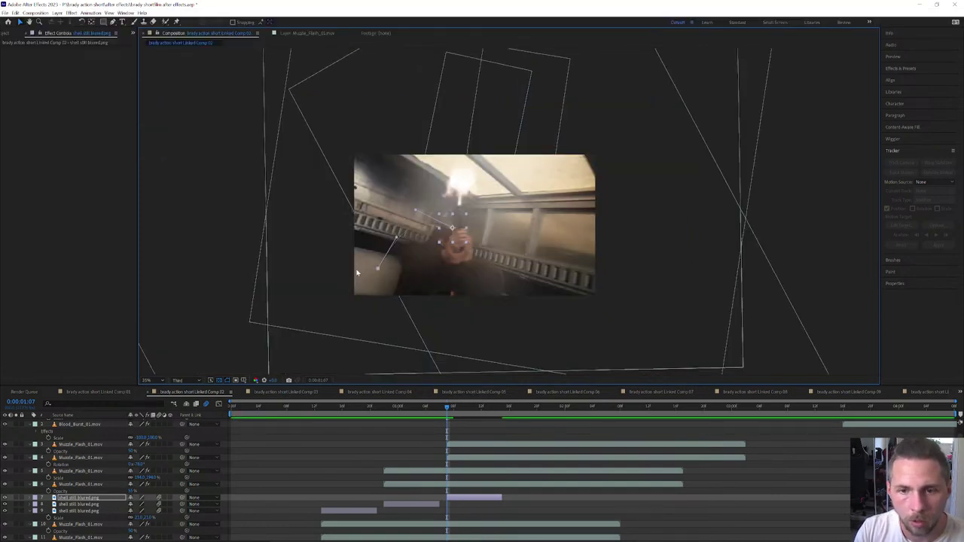
pyautogui.moveTo(377, 270); pyautogui.dragTo(348, 316)
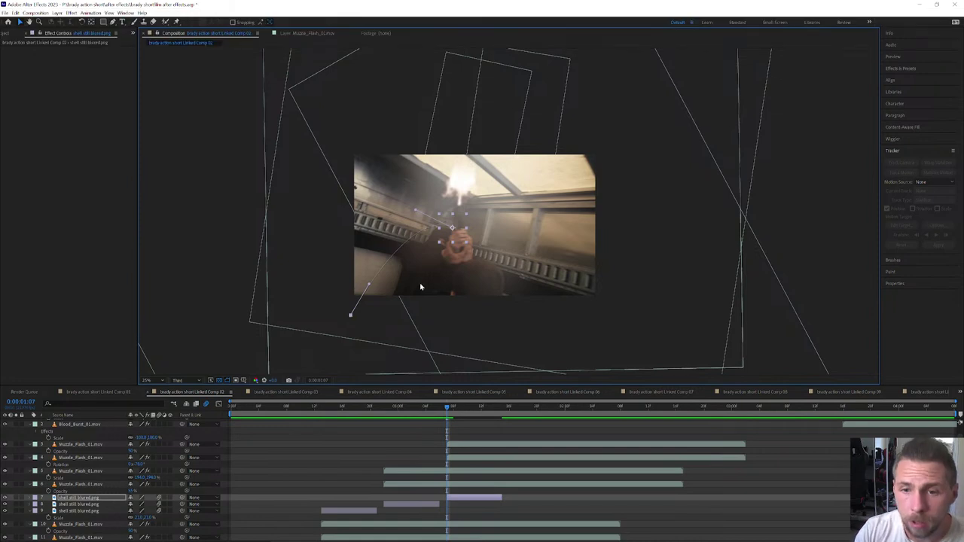
# Step: Play the composition from its beginning to review the shells ejected with the three gunshots
pyautogui.scroll(4, 412, 299)
pyautogui.scroll(-2, 406, 309)
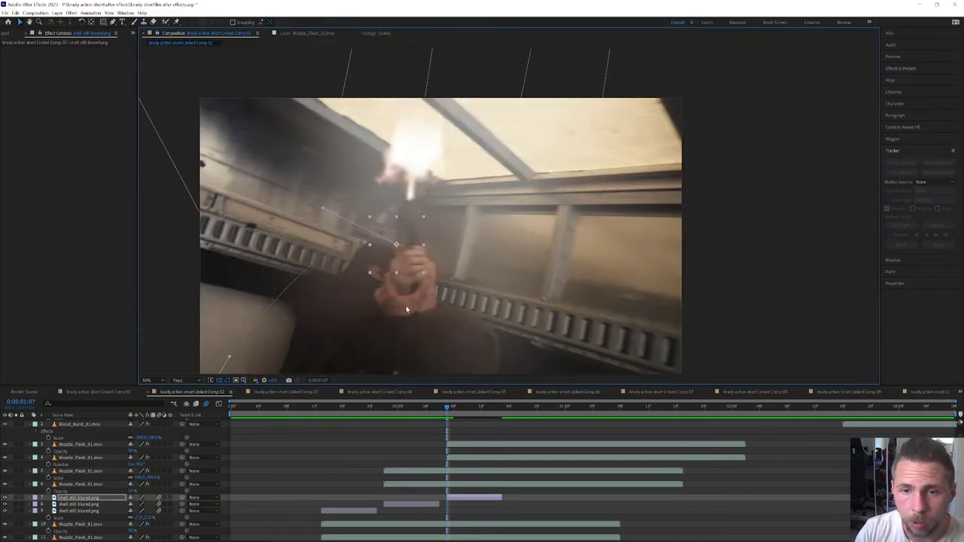
pyautogui.scroll(-2, 405, 309)
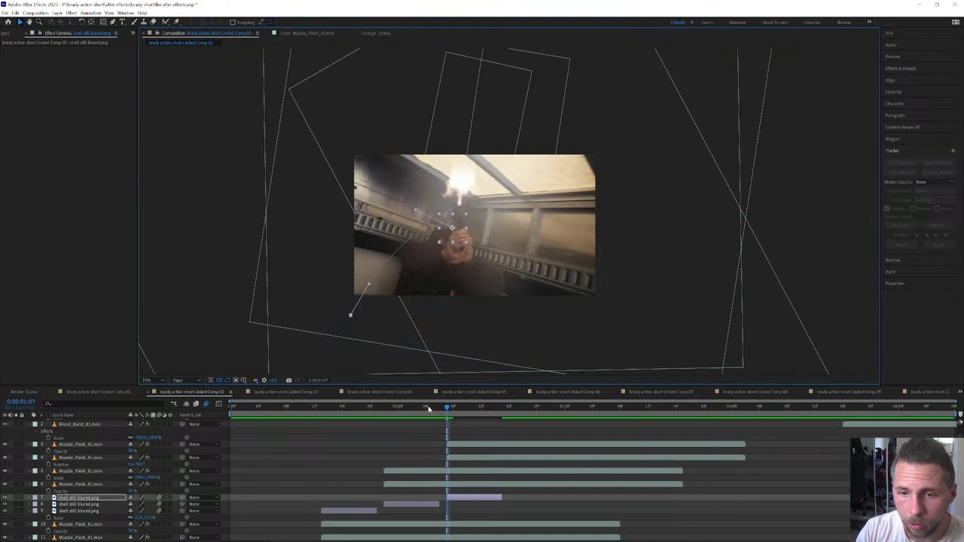
pyautogui.press('space')
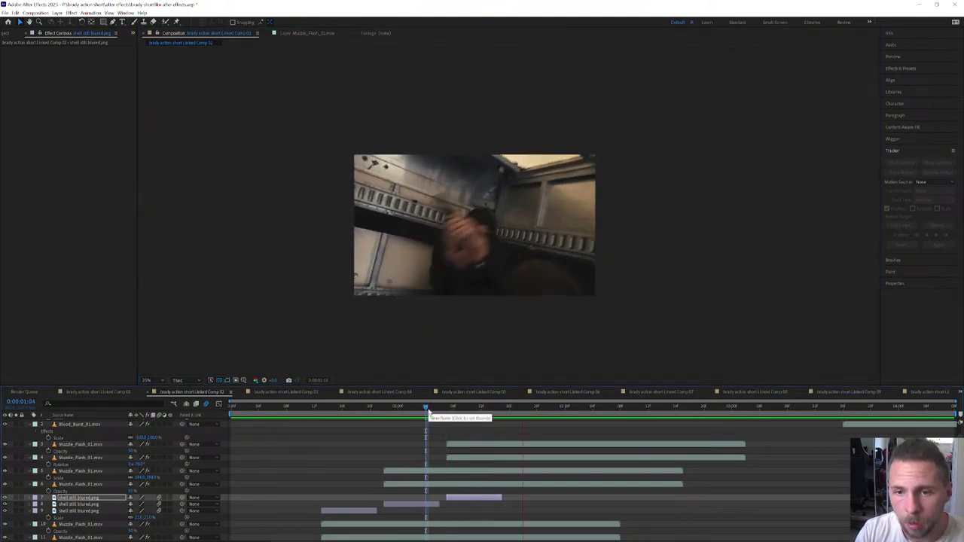
pyautogui.moveTo(323, 412); pyautogui.dragTo(245, 409)
pyautogui.press('space')
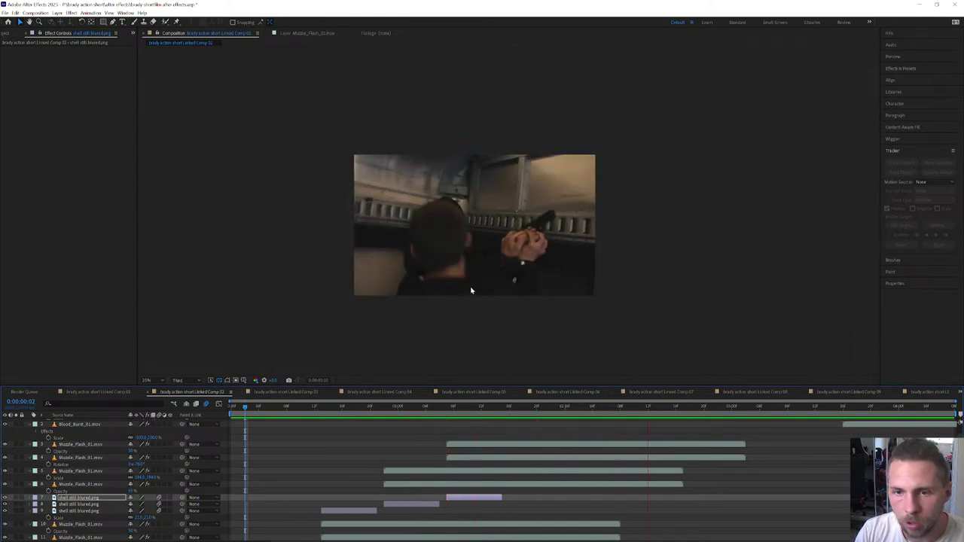
pyautogui.press('space')
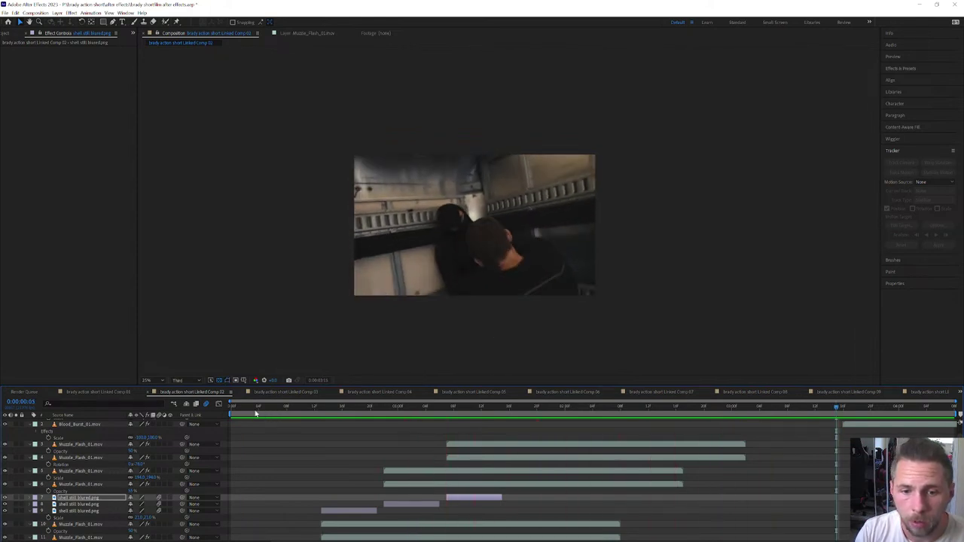
pyautogui.click(232, 407)
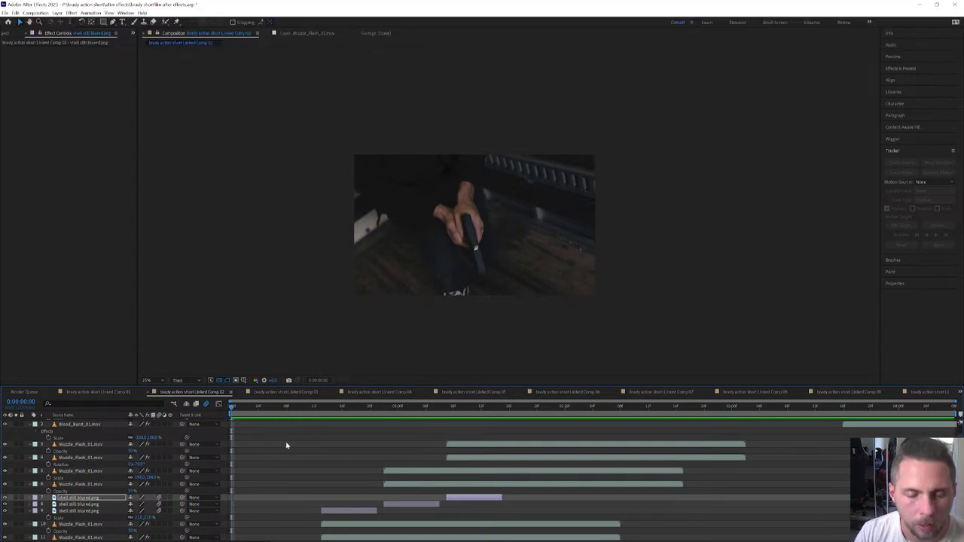
pyautogui.press('space')
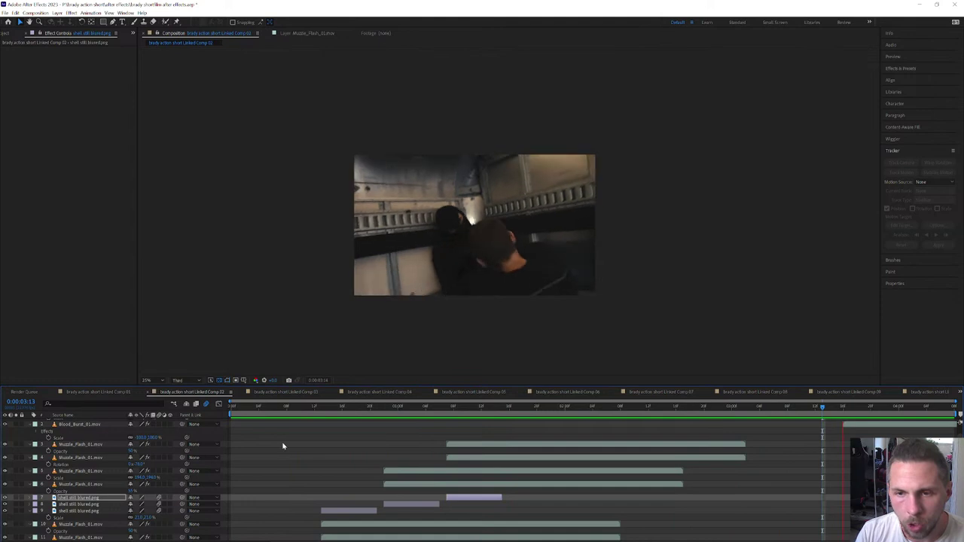
pyautogui.press('space')
# Step: At 0:00:03:16, adjust the last muzzle flash's Gaussian Blur and reposition the flash between the masked man and the foreground head
pyautogui.moveTo(864, 413); pyautogui.dragTo(806, 409)
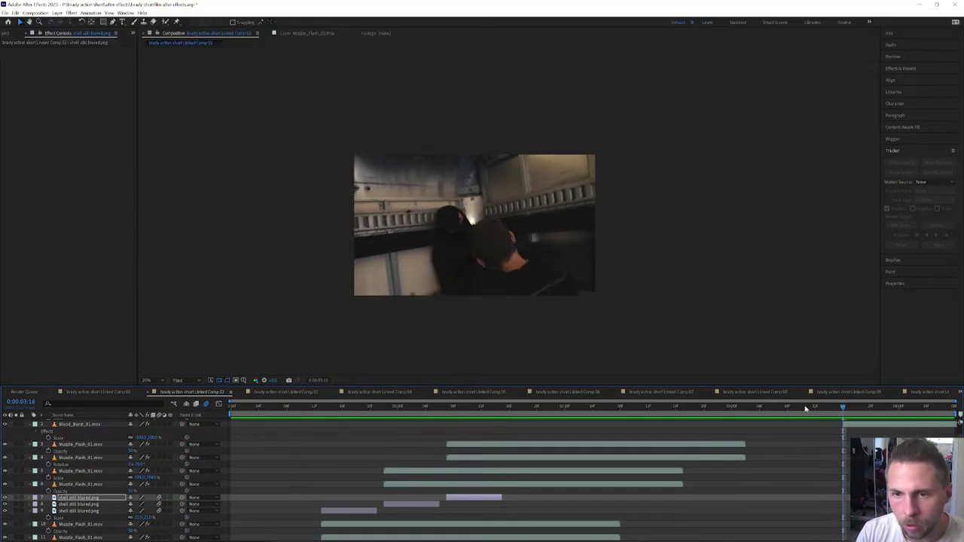
pyautogui.press('.')
pyautogui.press('.')
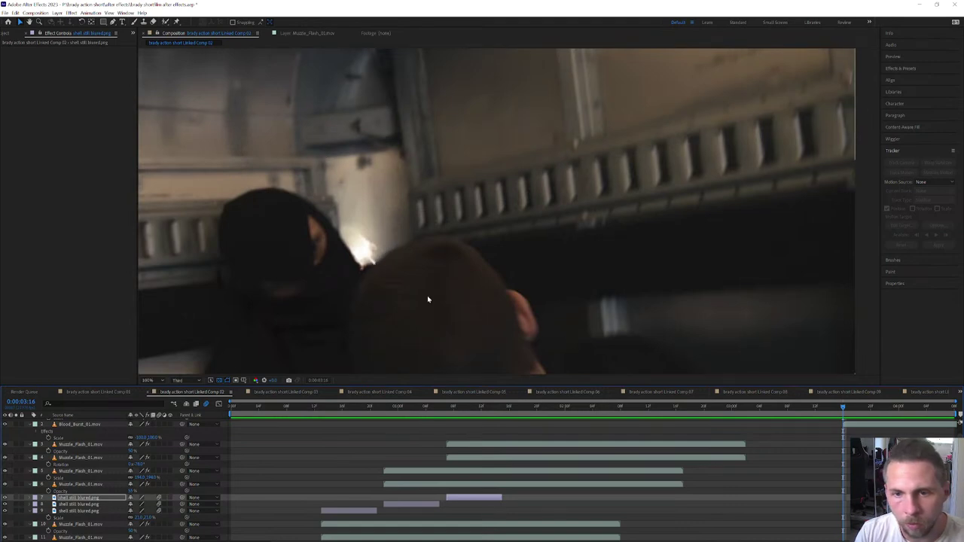
pyautogui.moveTo(843, 413)
pyautogui.mouseDown()
pyautogui.moveTo(857, 411)
pyautogui.moveTo(842, 415)
pyautogui.mouseUp()
pyautogui.click(377, 260)
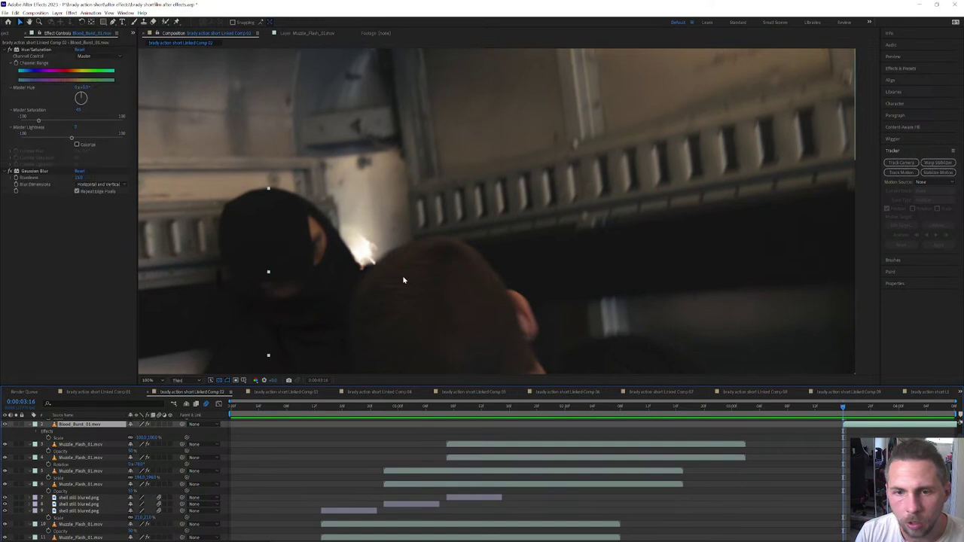
pyautogui.moveTo(377, 260); pyautogui.dragTo(364, 277)
pyautogui.click(79, 179)
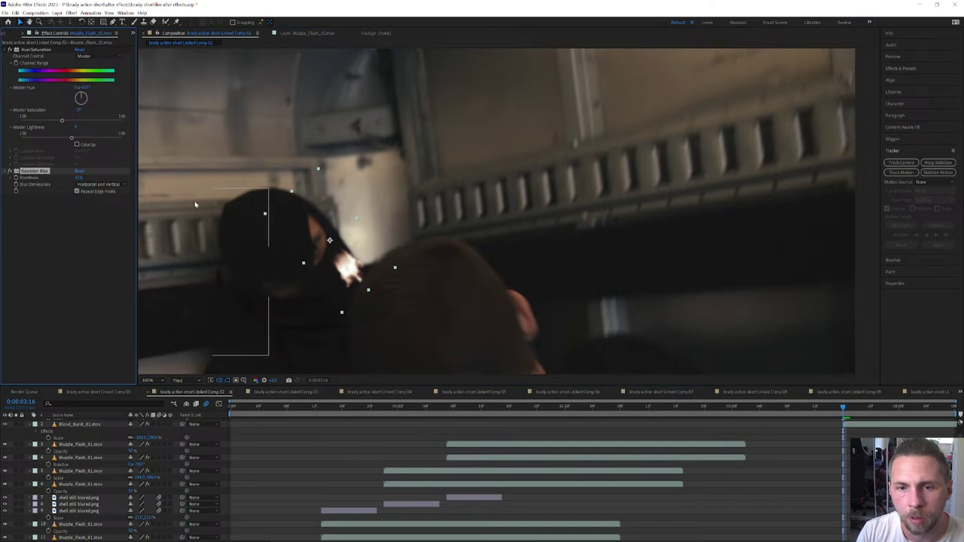
pyautogui.moveTo(354, 274); pyautogui.dragTo(365, 279)
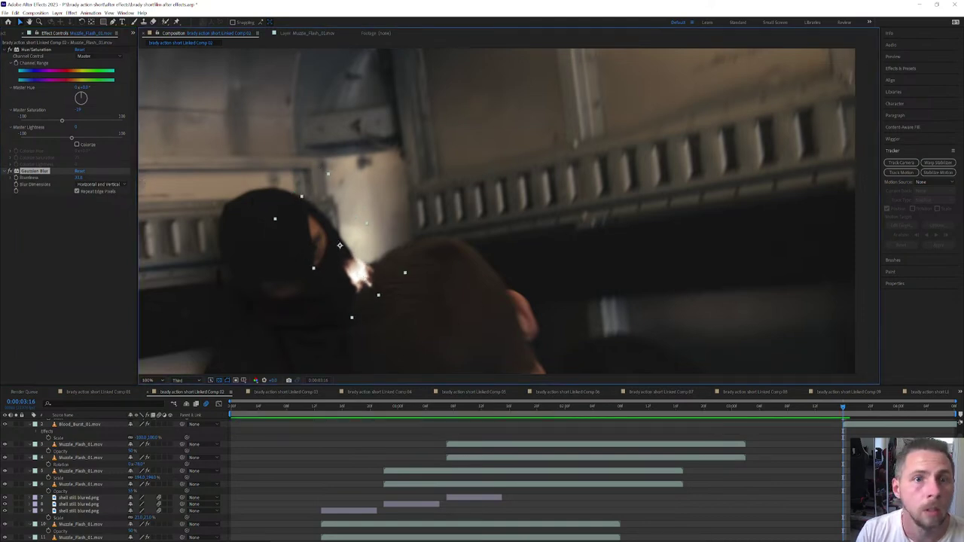
# Step: Draw a closed Pen mask around the last muzzle flash, following the edge of the foreground man's head
pyautogui.click(113, 22)
pyautogui.click(379, 259)
pyautogui.click(352, 298)
pyautogui.click(322, 278)
pyautogui.click(324, 241)
pyautogui.click(360, 230)
pyautogui.click(380, 258)
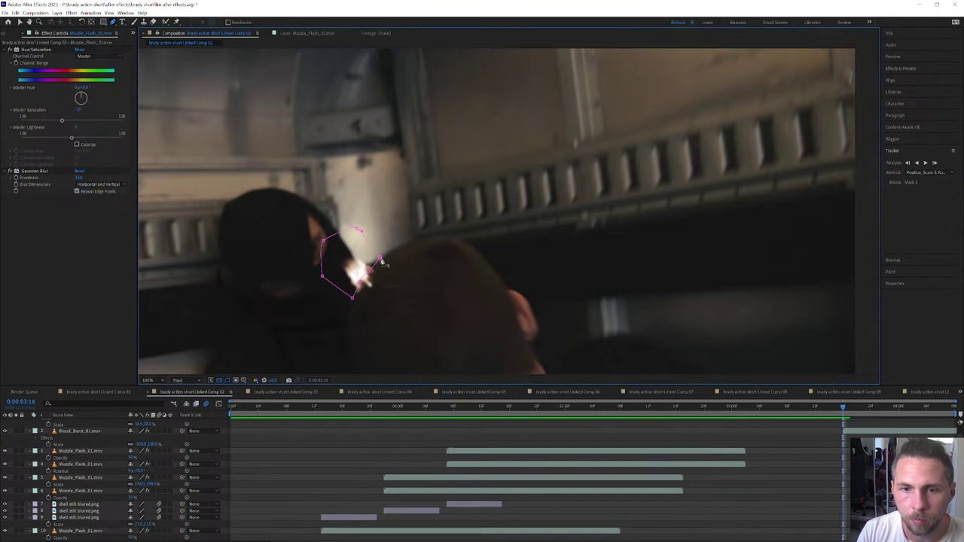
# Step: Feather the muzzle flash mask, restore the Selection tool, and deselect the flash layer
pyautogui.press('f')
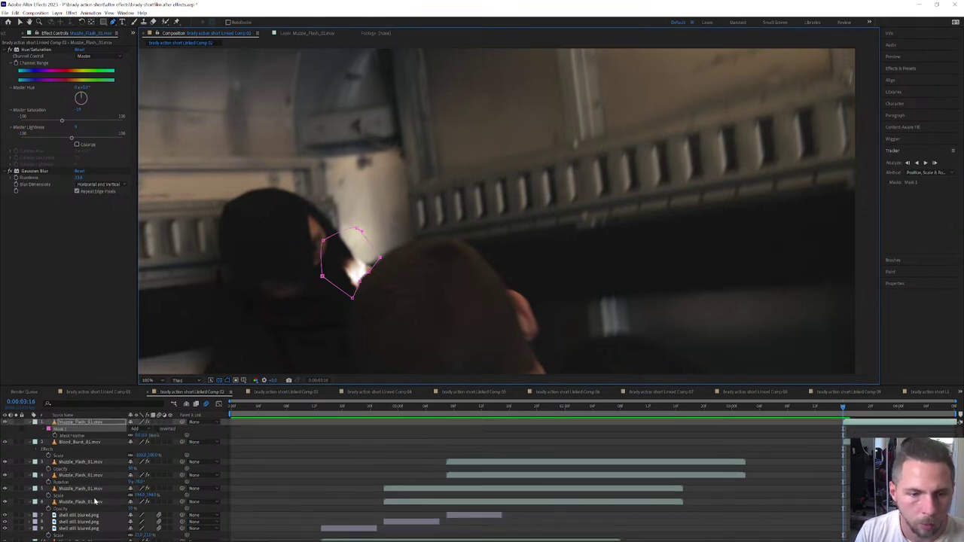
pyautogui.moveTo(139, 436); pyautogui.dragTo(148, 438)
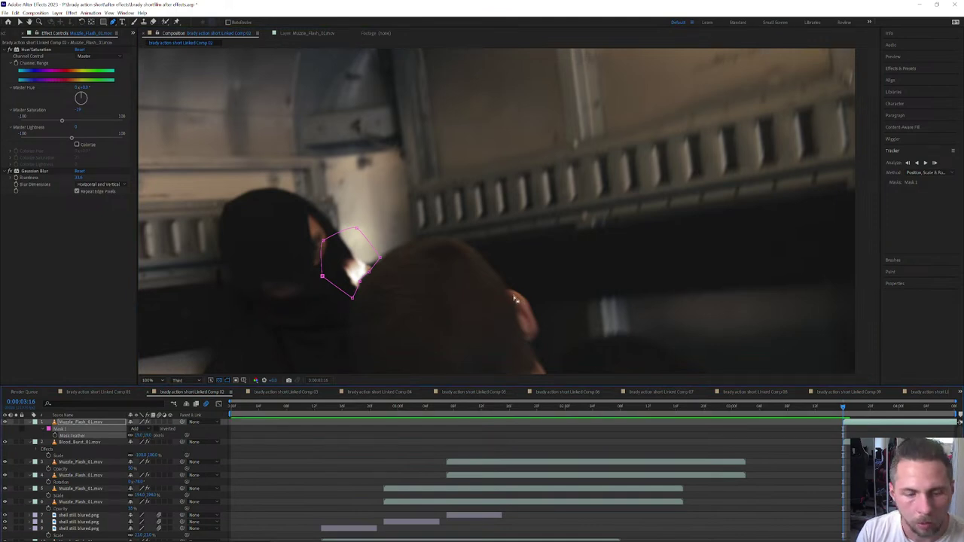
pyautogui.press('v')
pyautogui.click(540, 293)
pyautogui.scroll(-1, 536, 304)
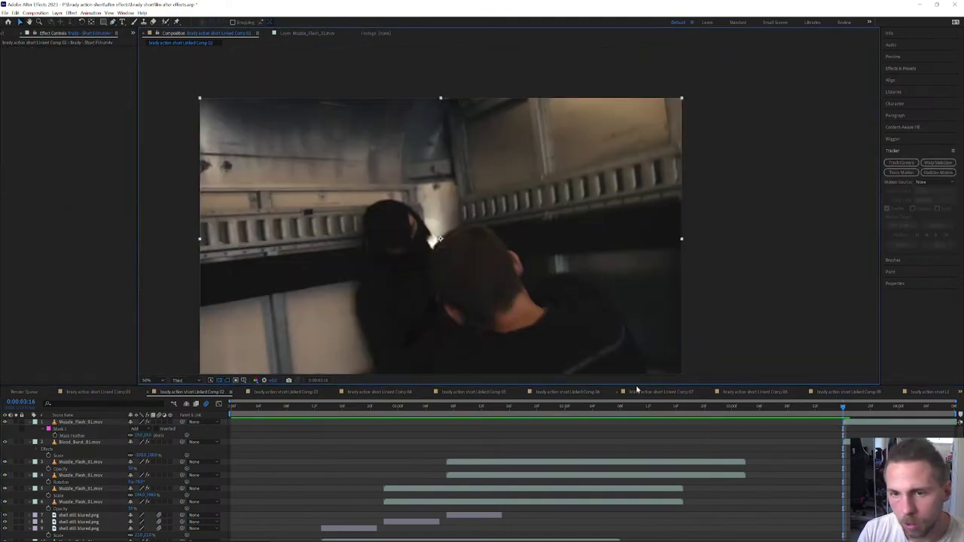
# Step: Play the shot from 0:00:03:17 to review the blood burst, and return to the masked flash at 0:00:03:16
pyautogui.moveTo(844, 411); pyautogui.dragTo(850, 431)
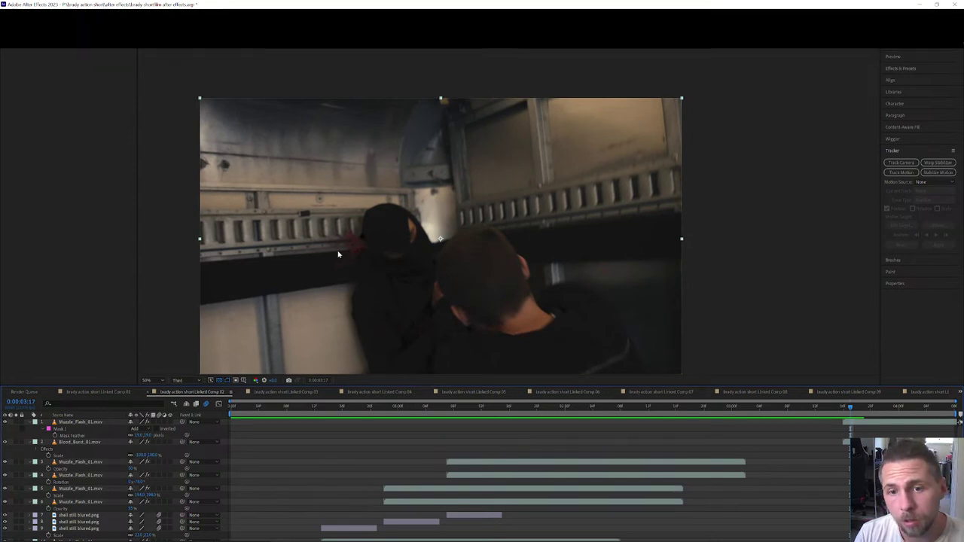
pyautogui.press('space')
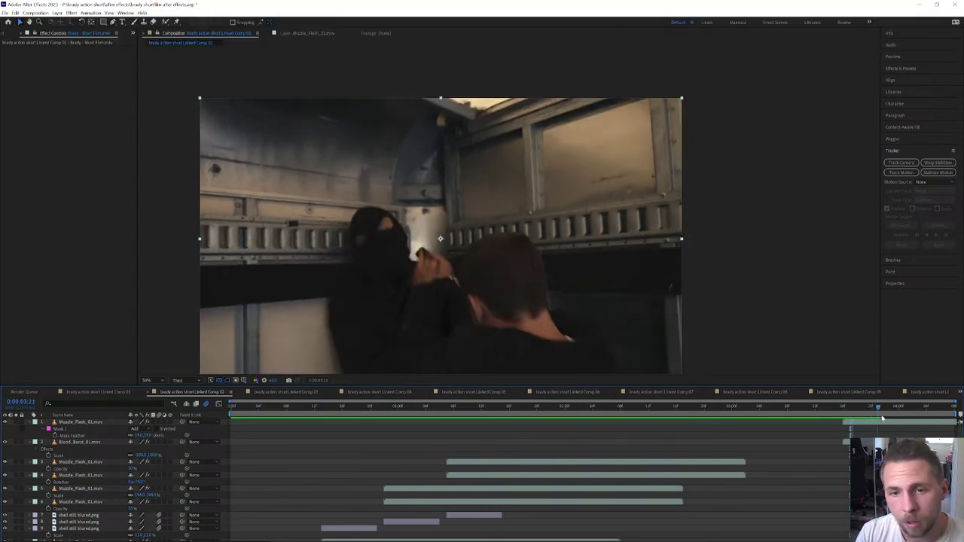
pyautogui.press('space')
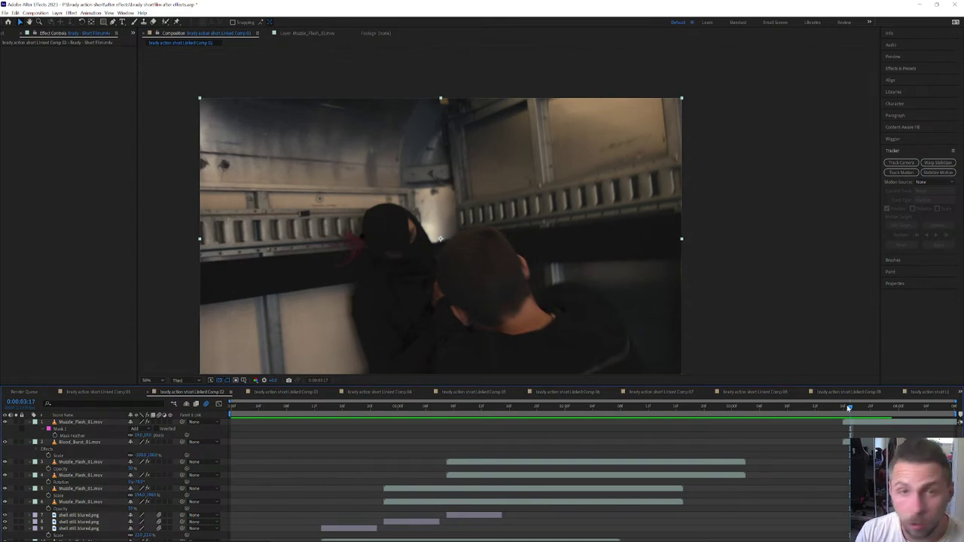
pyautogui.moveTo(849, 408); pyautogui.dragTo(846, 408)
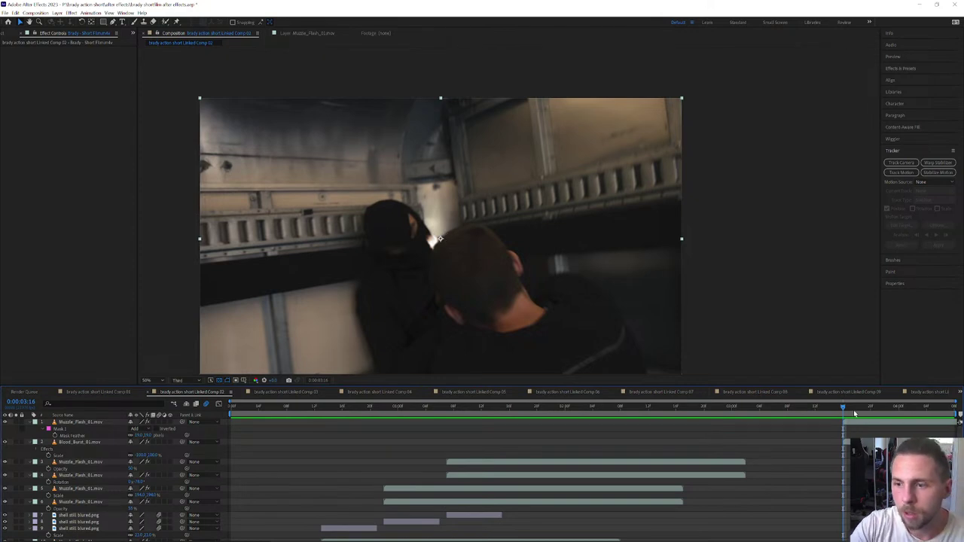
# Step: At 0:00:03:17, rotate Blood_Burst_01.mov clockwise about 40° and reposition it at the upper back of the masked man's head
pyautogui.moveTo(847, 409); pyautogui.dragTo(852, 428)
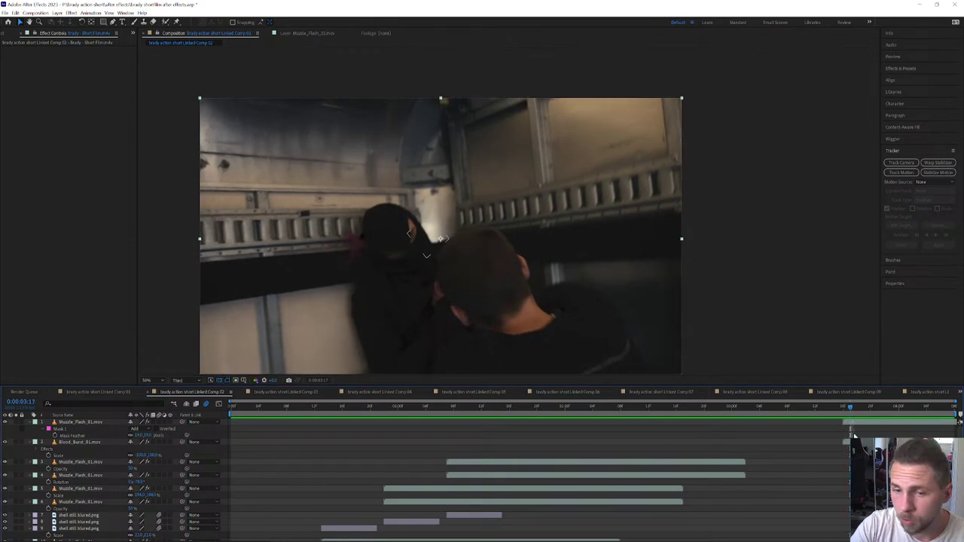
pyautogui.click(359, 247)
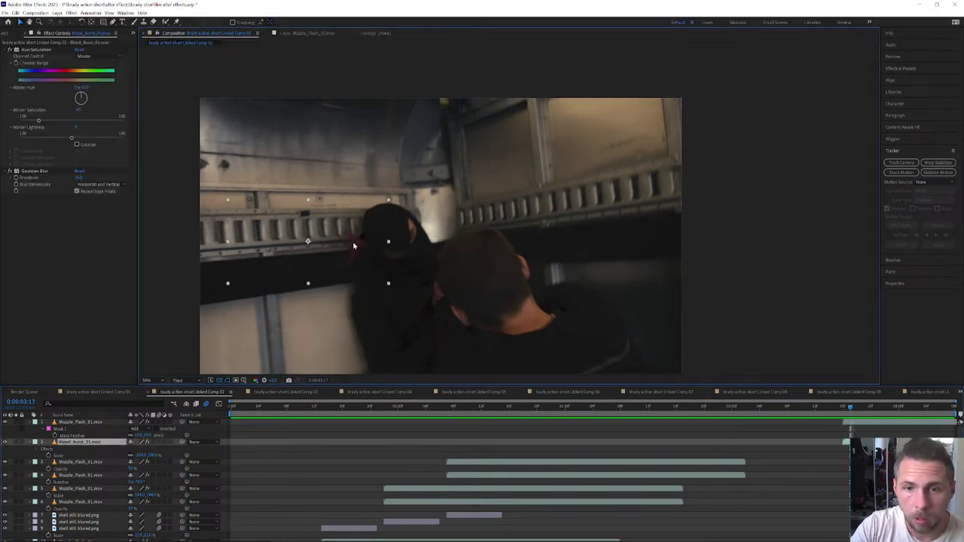
pyautogui.moveTo(358, 220); pyautogui.dragTo(369, 211)
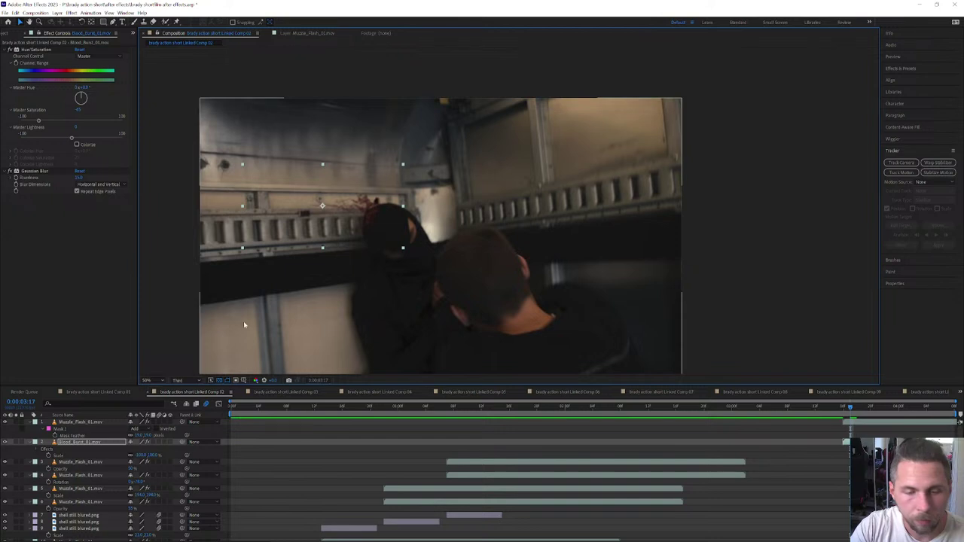
pyautogui.press('r')
pyautogui.moveTo(140, 449); pyautogui.dragTo(151, 449)
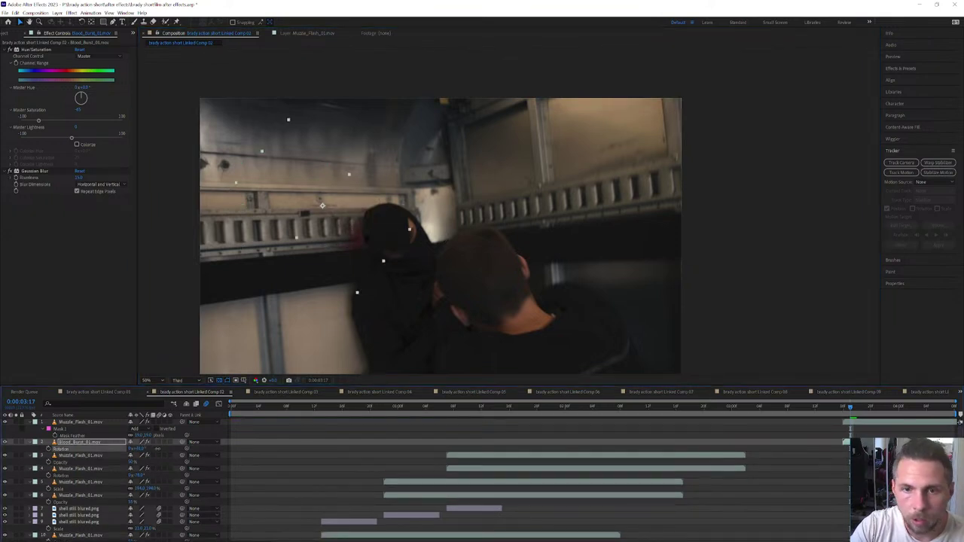
pyautogui.moveTo(361, 254); pyautogui.dragTo(372, 220)
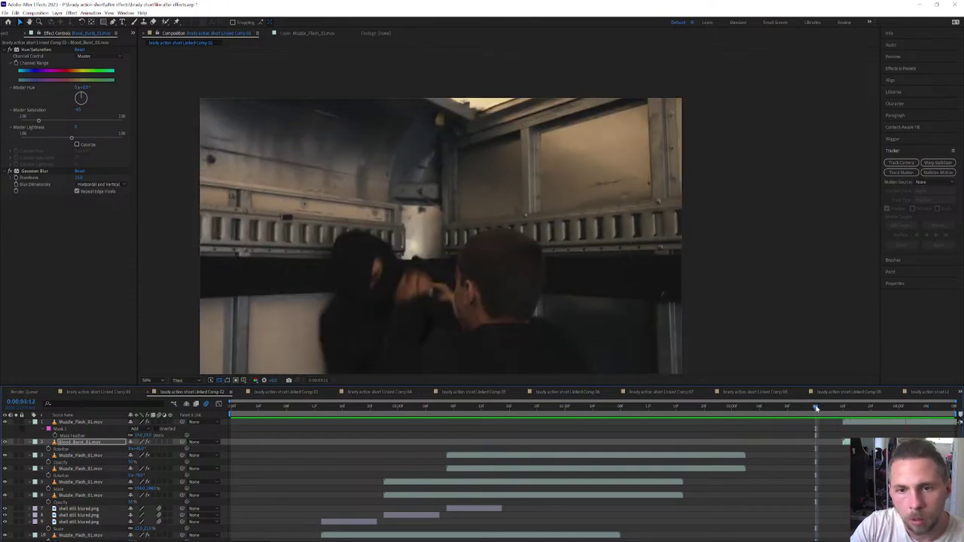
# Step: Compare the enlarged frames at 0:00:03:16 and 0:00:03:17 to check the flash and the repositioned blood burst
pyautogui.click(843, 408)
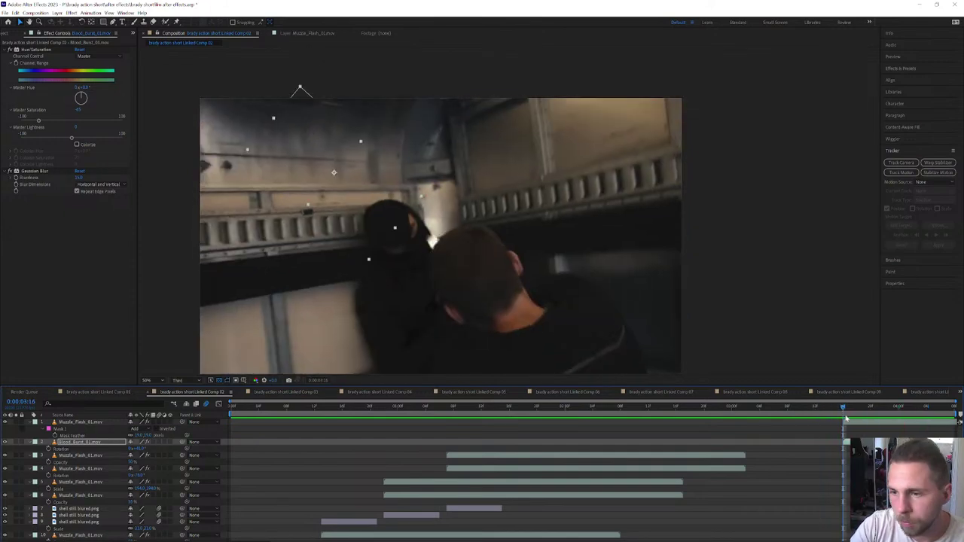
pyautogui.scroll(2, 451, 192)
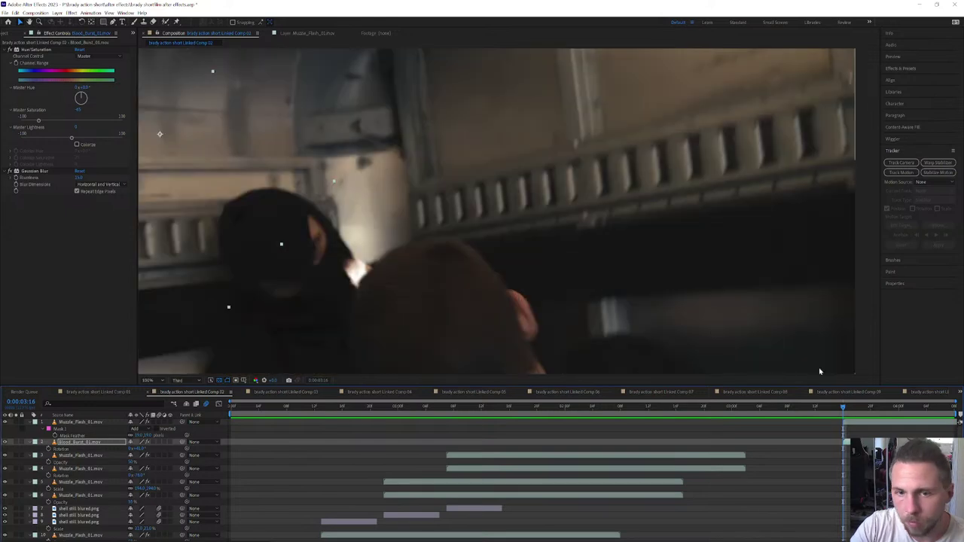
pyautogui.click(849, 411)
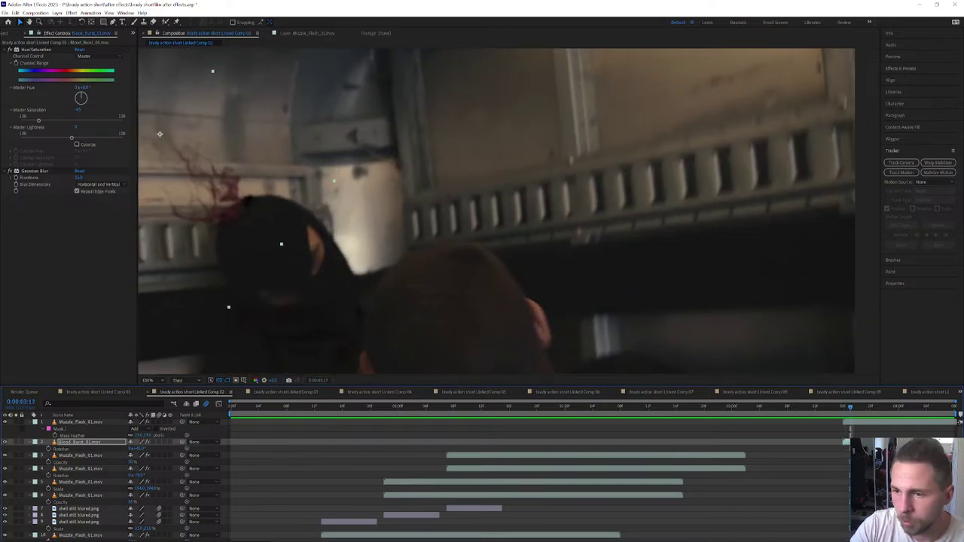
# Step: Draw a closed pen mask on Blood_Burst_01.mov around the spray, tracing the masked man's head edge so the burst stays behind it
pyautogui.click(112, 23)
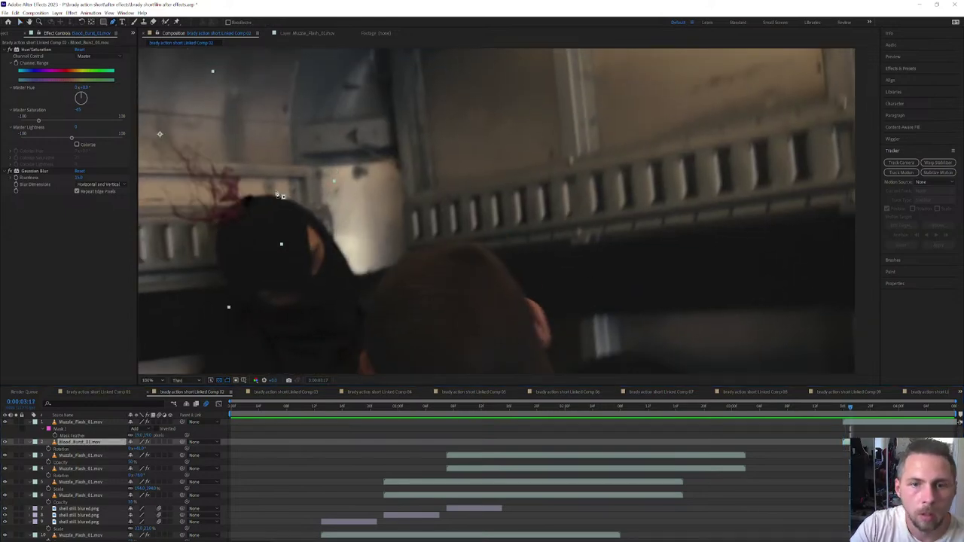
pyautogui.click(276, 198)
pyautogui.click(250, 198)
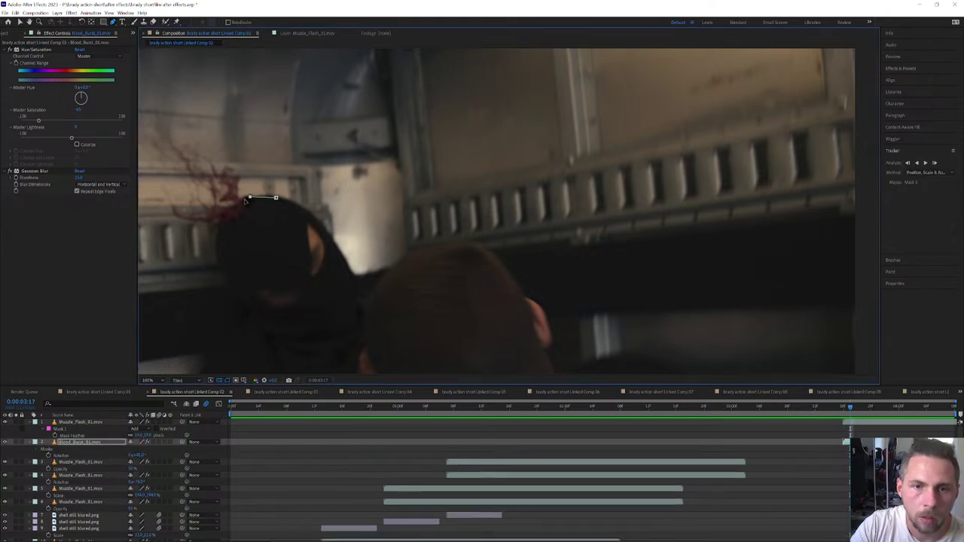
pyautogui.click(231, 208)
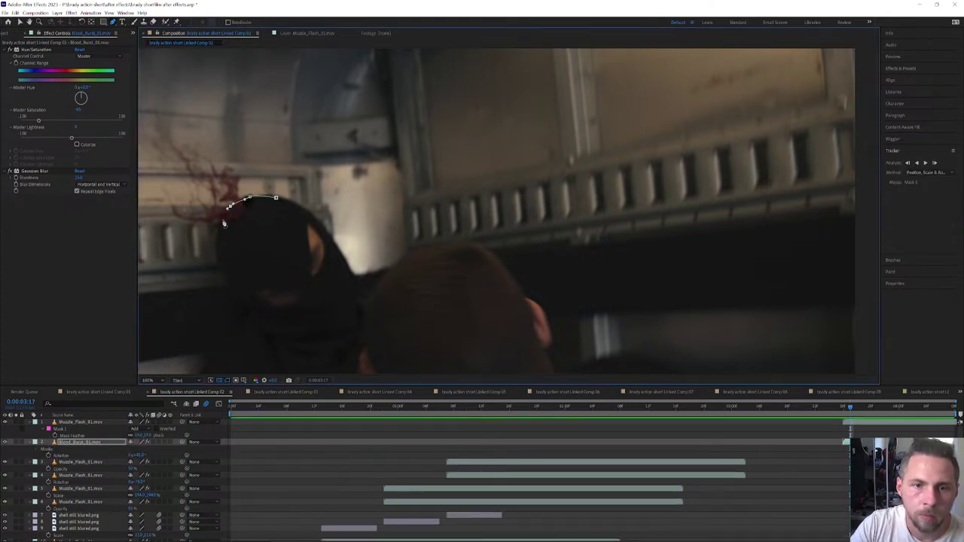
pyautogui.click(219, 224)
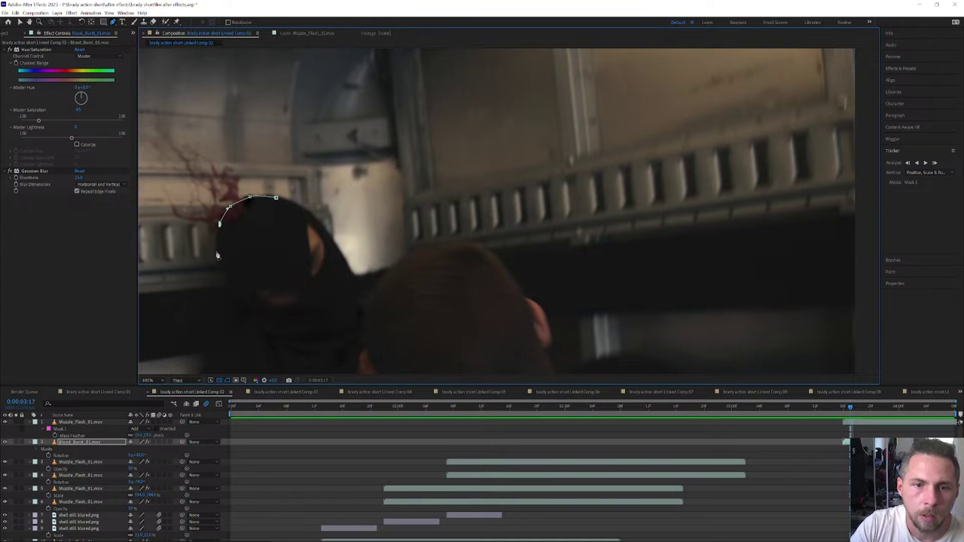
pyautogui.click(217, 257)
pyautogui.press(',')
pyautogui.moveTo(263, 259); pyautogui.dragTo(237, 220)
pyautogui.click(226, 127)
pyautogui.click(332, 99)
pyautogui.click(428, 169)
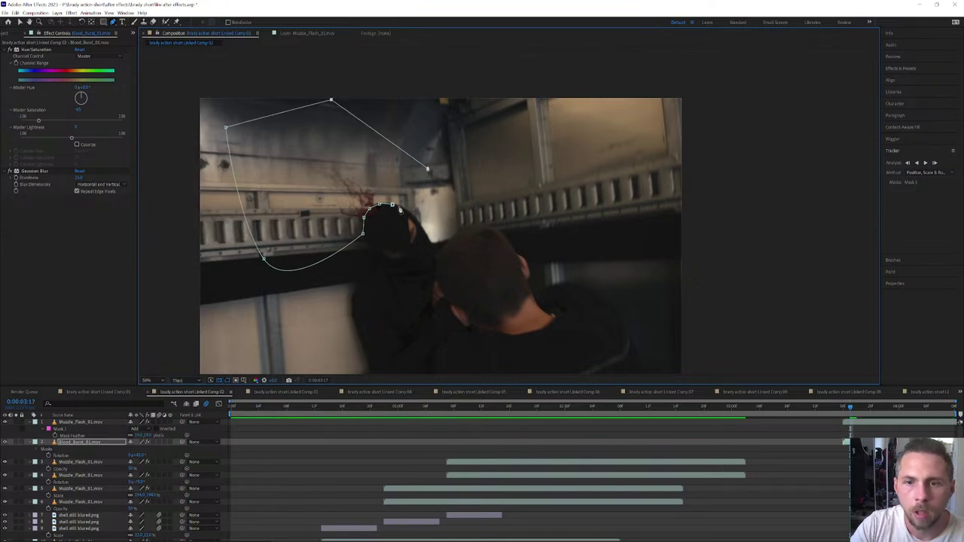
pyautogui.click(392, 206)
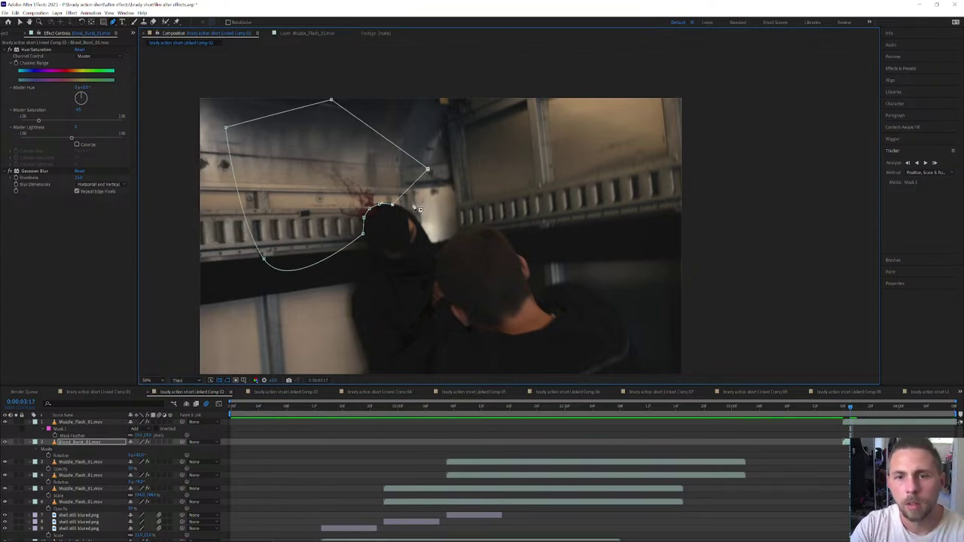
# Step: Feather the blood burst mask by 5 pixels, restore the Selection tool, and deselect the layer
pyautogui.press('f')
pyautogui.click(138, 456)
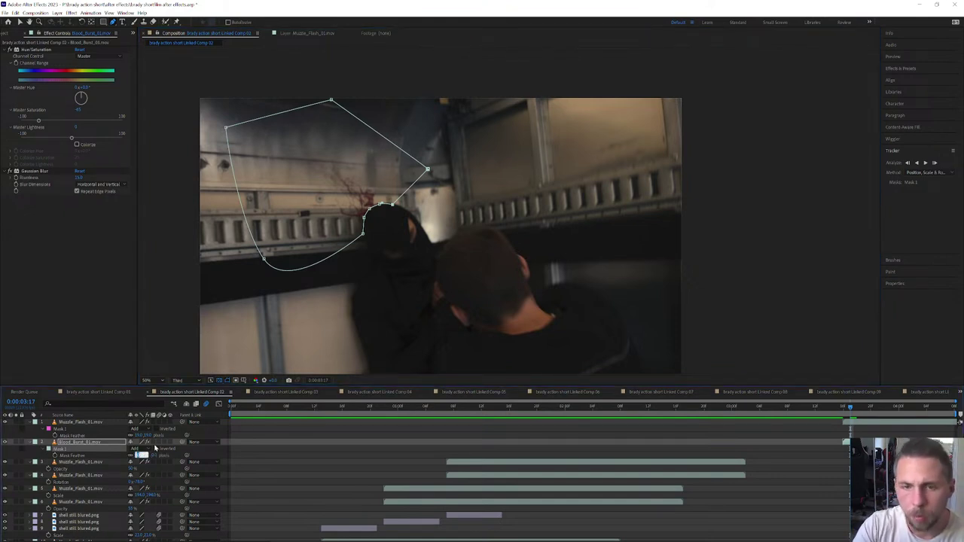
pyautogui.press('Return')
pyautogui.scroll(1, 439, 224)
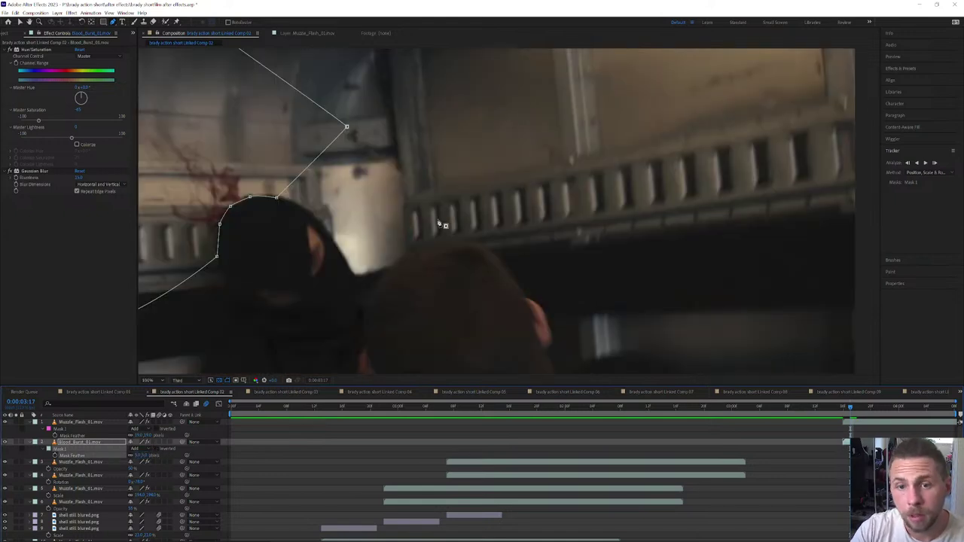
pyautogui.scroll(-1, 439, 225)
pyautogui.press('v')
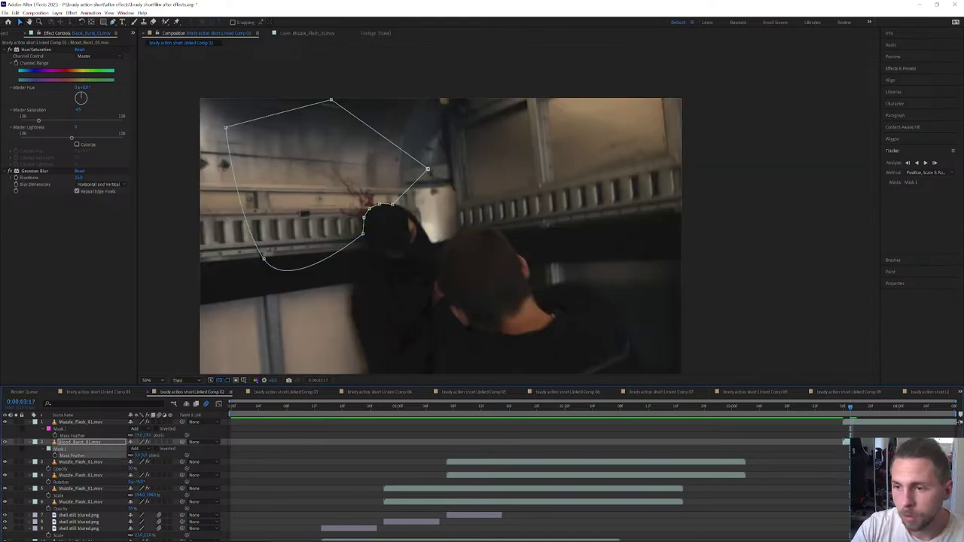
pyautogui.click(835, 434)
pyautogui.click(852, 420)
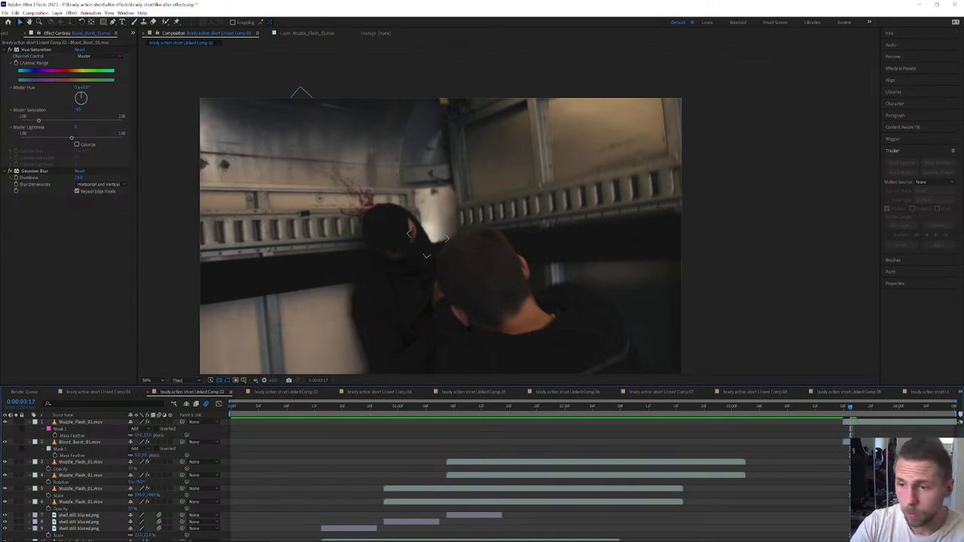
# Step: Keyframe the blood burst's Mask Path at 0:00:03:17, and at 0:00:03:16 shift the mask slightly up to follow the head
pyautogui.click(847, 442)
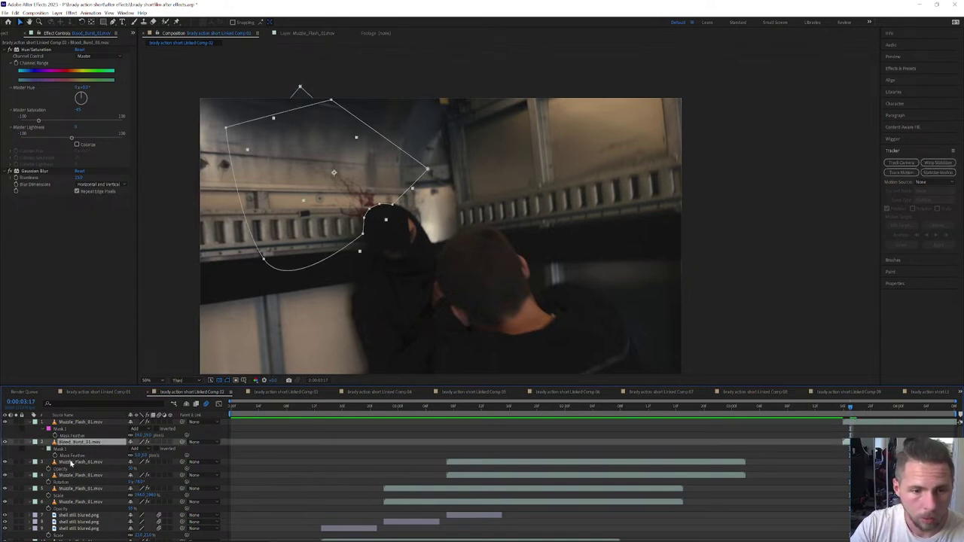
pyautogui.press('m')
pyautogui.click(55, 455)
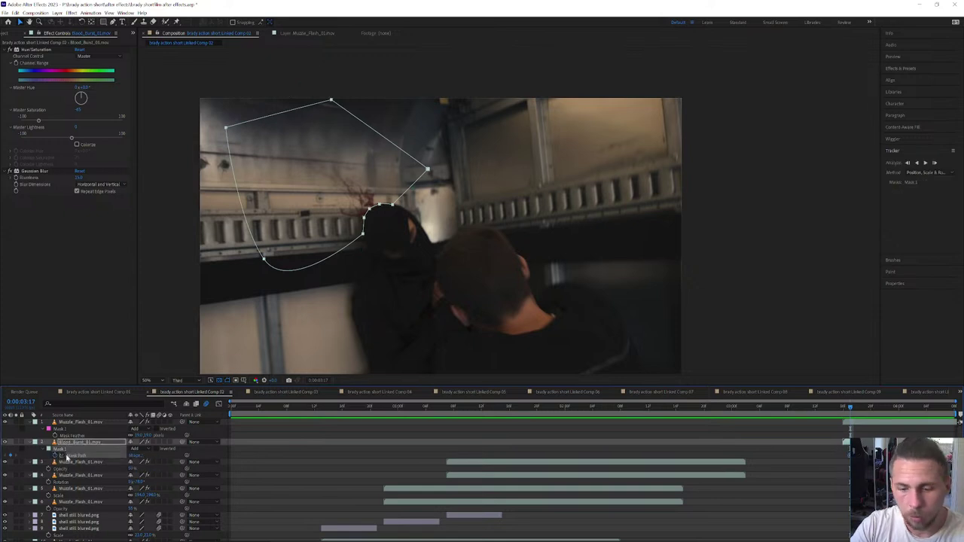
pyautogui.press('pageup')
pyautogui.doubleClick(402, 203)
pyautogui.moveTo(396, 194); pyautogui.dragTo(397, 190)
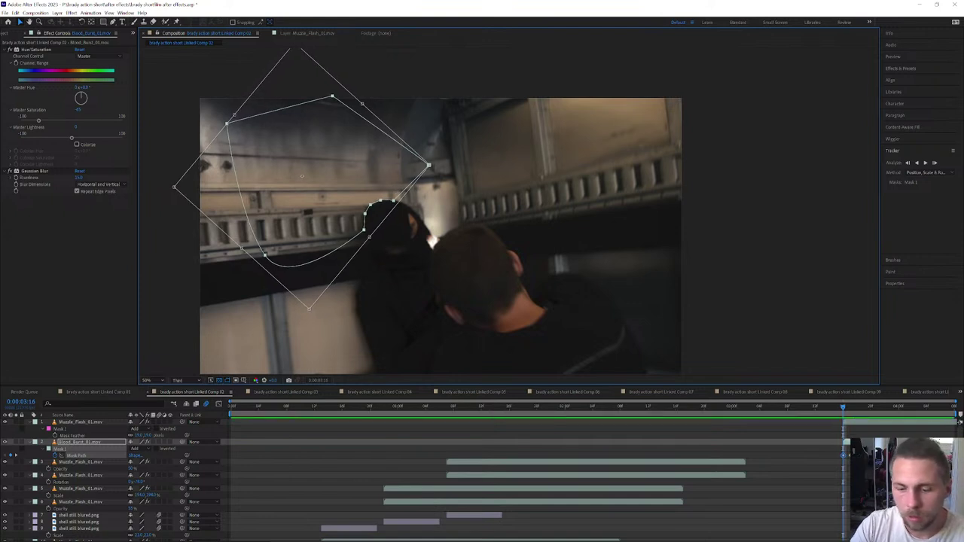
# Step: At 0:00:03:18, shift the blood burst mask slightly down and left to match the masked man's head
pyautogui.press('pagedown')
pyautogui.press('pagedown')
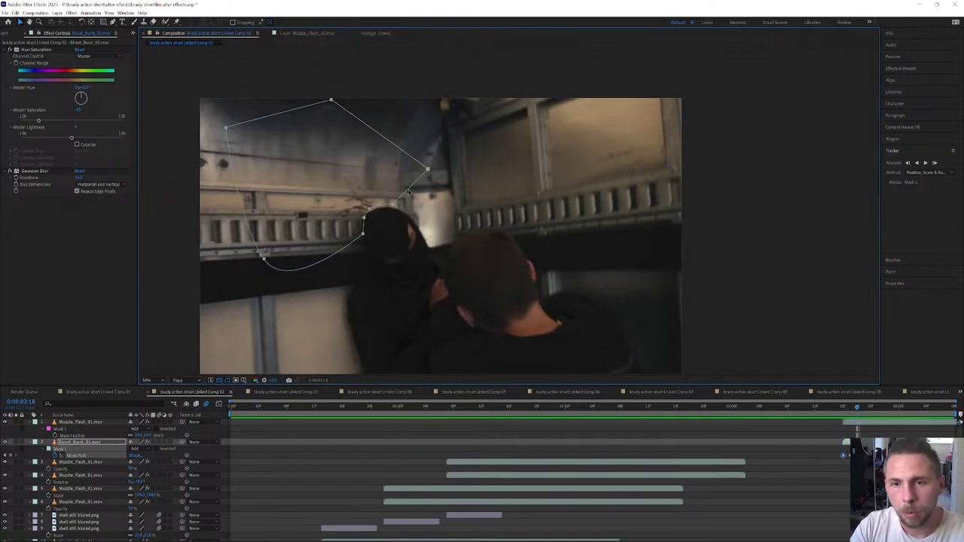
pyautogui.doubleClick(408, 190)
pyautogui.moveTo(389, 185); pyautogui.dragTo(387, 189)
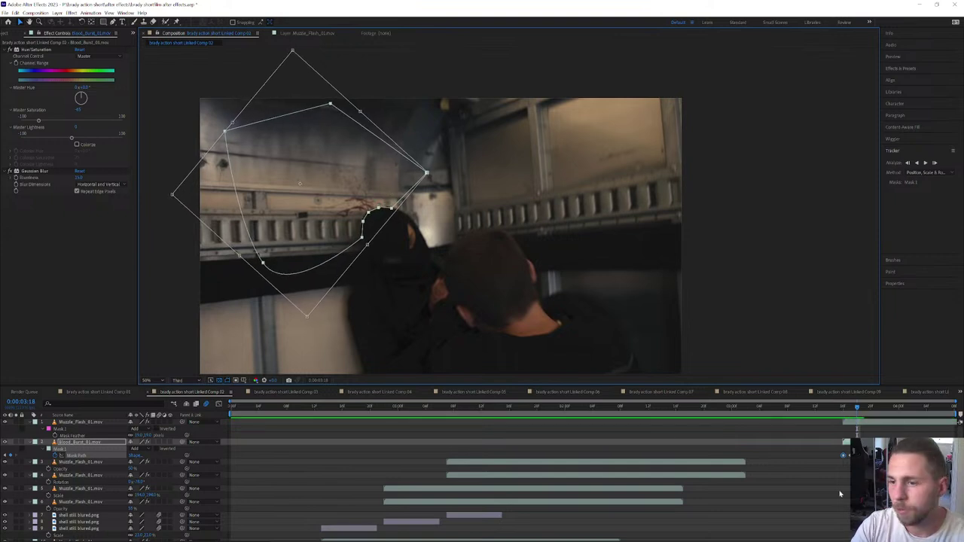
# Step: Match the blood burst mask to the moving head at 0:00:03:20, and correct its position at 0:00:03:19
pyautogui.press('pagedown')
pyautogui.press('pagedown')
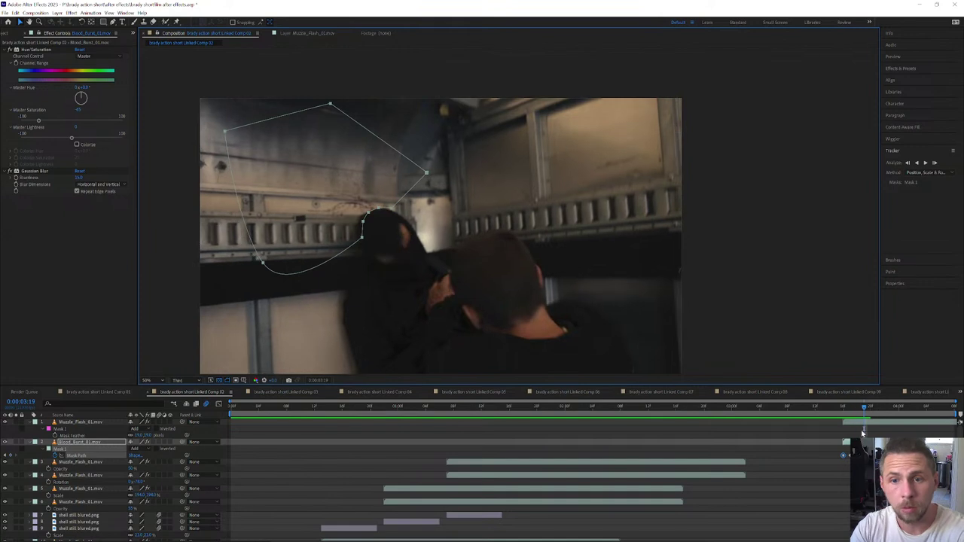
pyautogui.doubleClick(399, 200)
pyautogui.moveTo(384, 198); pyautogui.dragTo(378, 198)
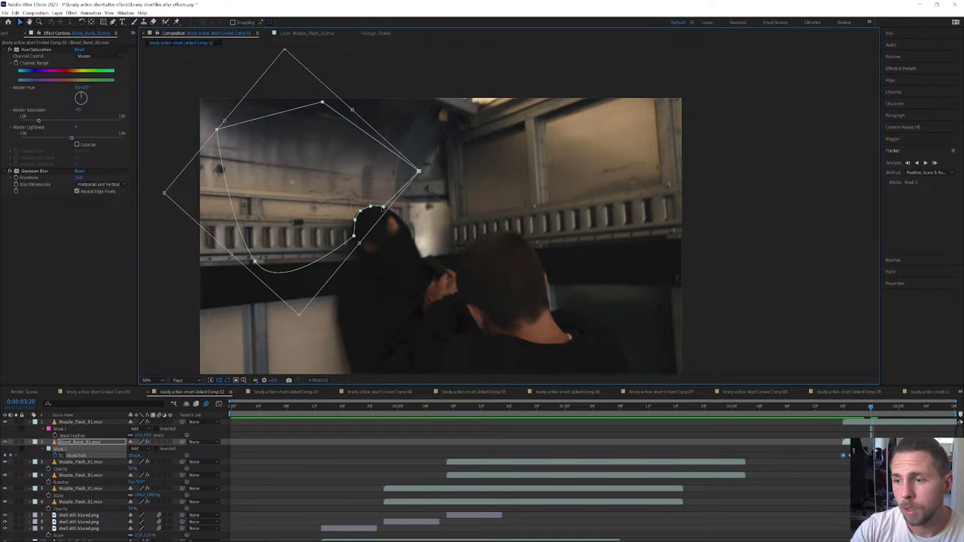
pyautogui.moveTo(871, 413); pyautogui.dragTo(868, 413)
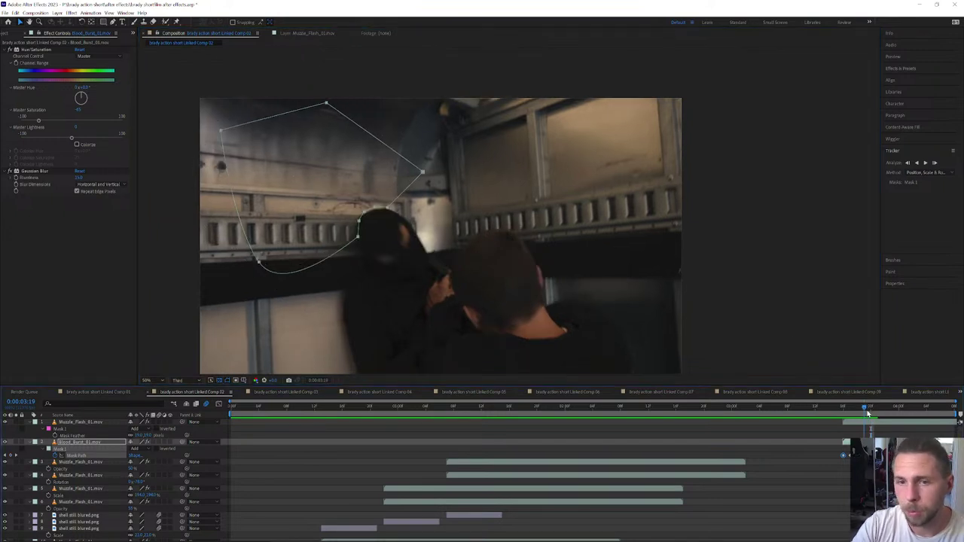
pyautogui.doubleClick(404, 194)
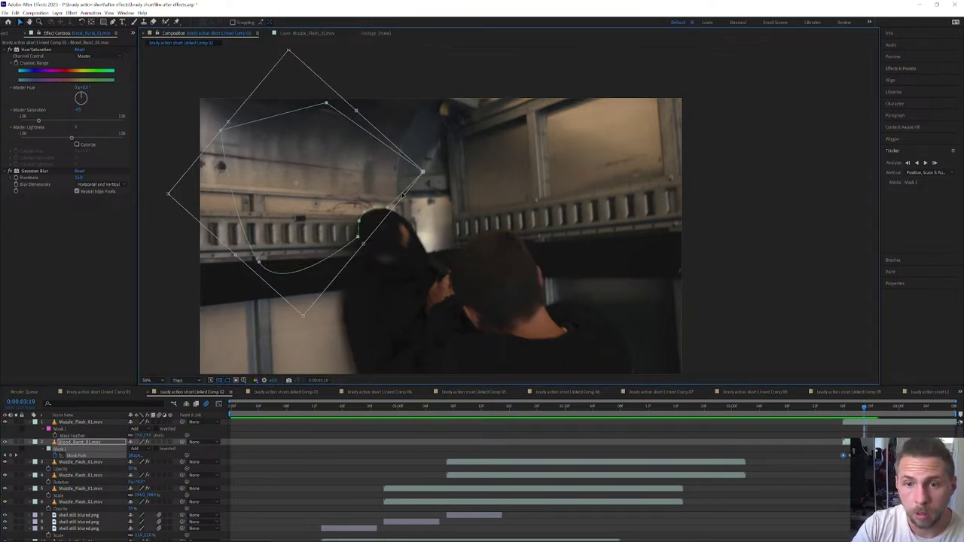
pyautogui.moveTo(393, 190); pyautogui.dragTo(392, 192)
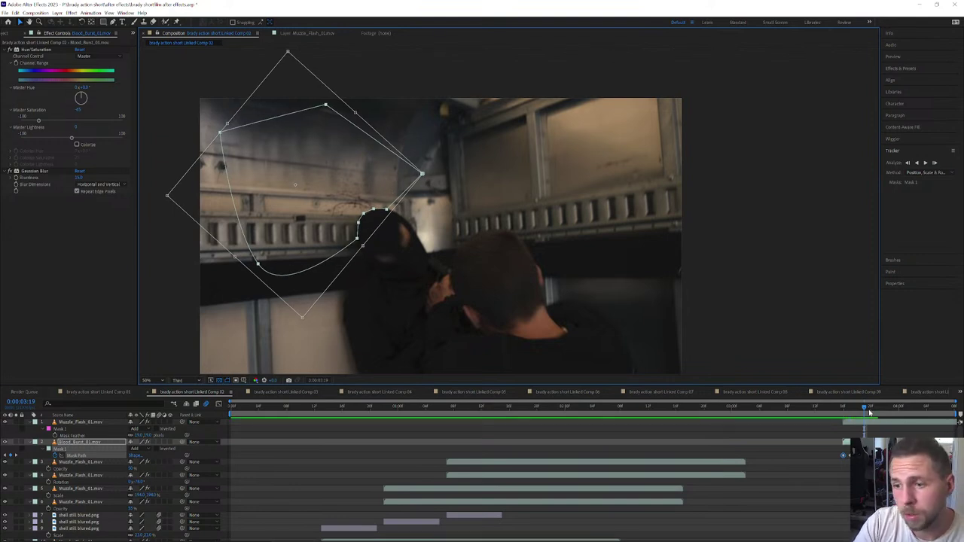
# Step: At 0:00:03:21, shift the blood burst mask slightly left to follow the masked man's head
pyautogui.moveTo(870, 413); pyautogui.dragTo(877, 413)
pyautogui.doubleClick(401, 193)
pyautogui.moveTo(399, 192); pyautogui.dragTo(393, 193)
pyautogui.press('space')
# Step: At 0:00:03:22, realign the blood burst mask with the head in the composition view, and review the tracked mask from 0:00:03:16
pyautogui.press('pagedown')
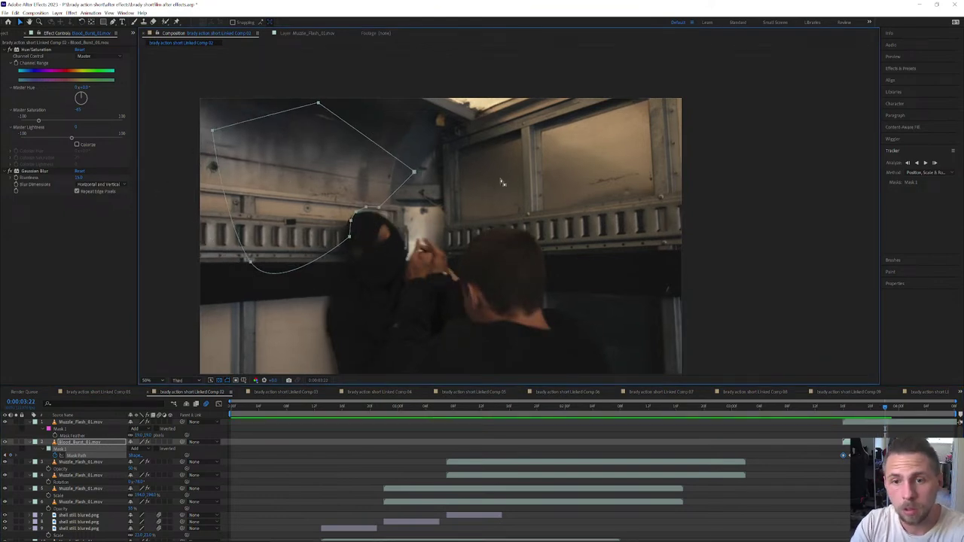
pyautogui.doubleClick(394, 191)
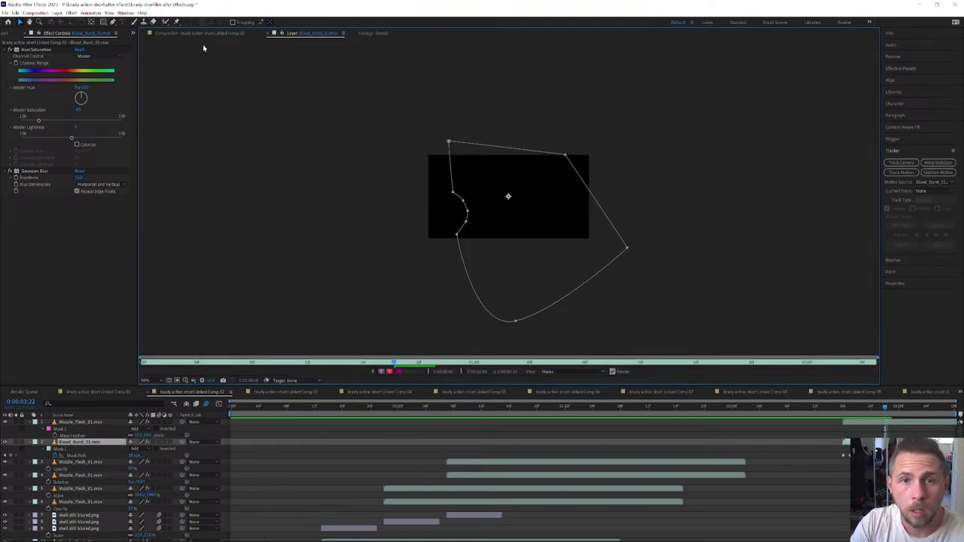
pyautogui.click(201, 34)
pyautogui.doubleClick(376, 198)
pyautogui.moveTo(376, 197); pyautogui.dragTo(375, 196)
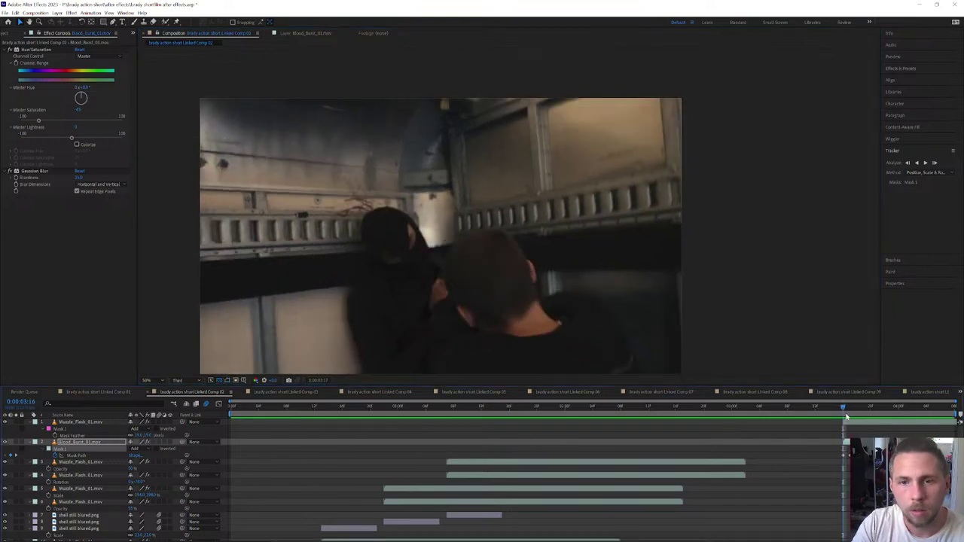
pyautogui.moveTo(847, 410)
pyautogui.mouseDown()
pyautogui.moveTo(801, 421)
pyautogui.moveTo(809, 410)
pyautogui.moveTo(865, 416)
pyautogui.moveTo(856, 413)
pyautogui.mouseUp()
pyautogui.press('space')
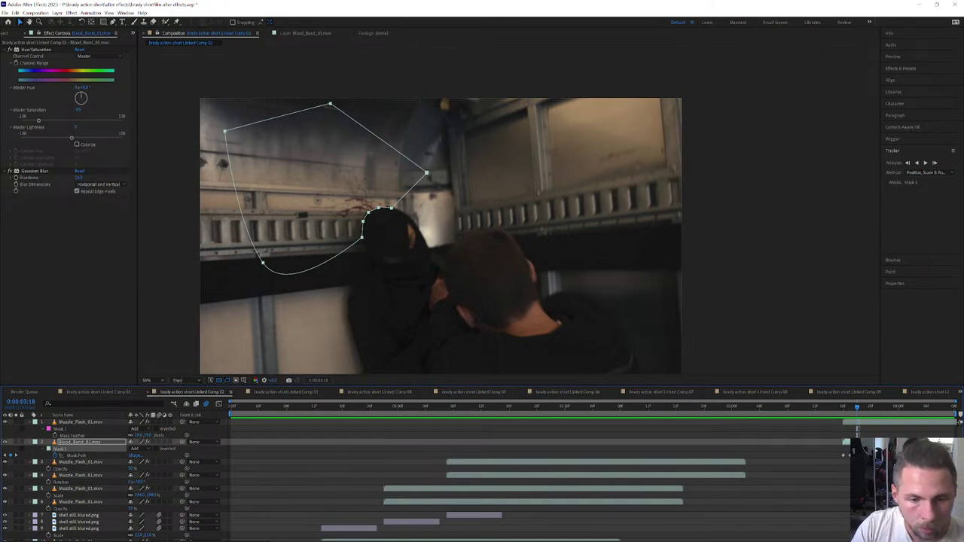
# Step: Switch to File Explorer, locate the Action Essentials 2 folder on the PDrive, and minimize the window
pyautogui.press('super+e')
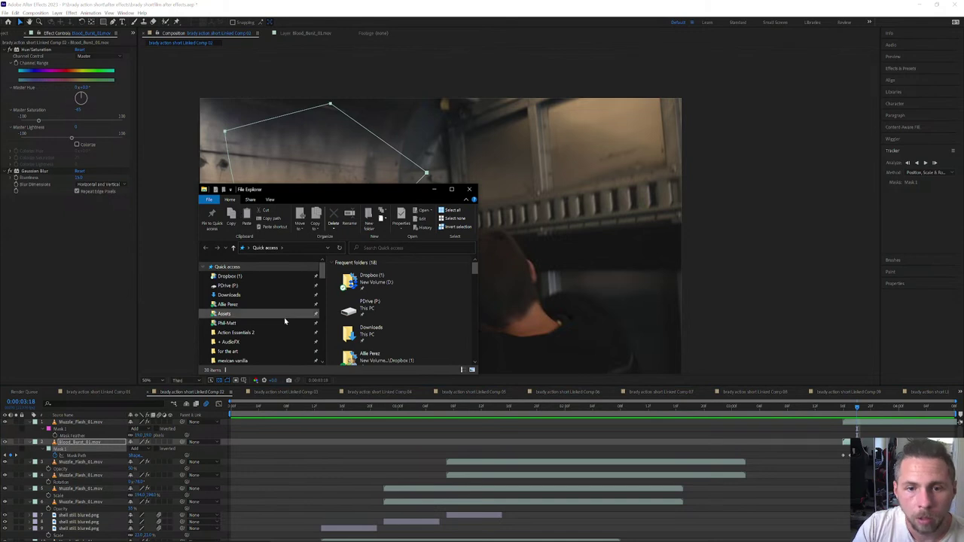
pyautogui.click(241, 285)
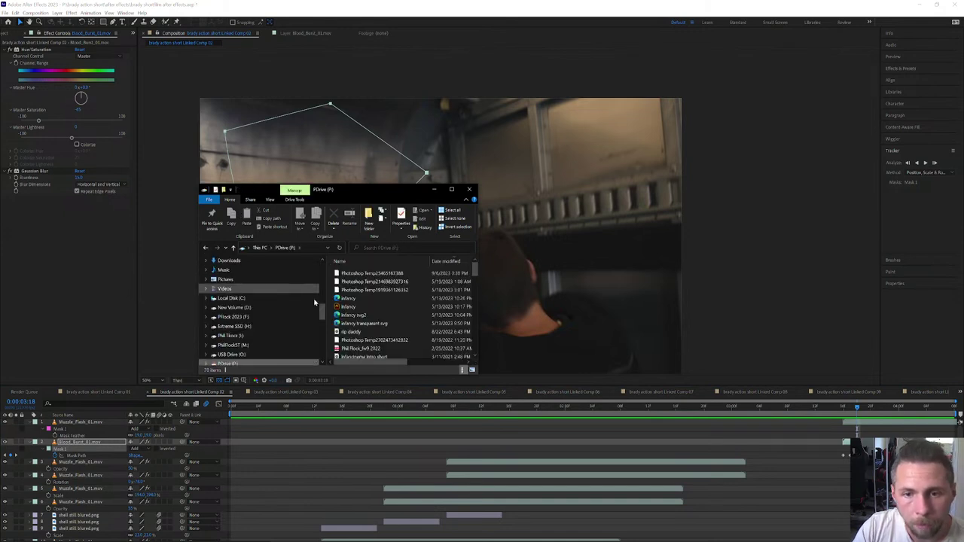
pyautogui.click(415, 291)
pyautogui.press('a')
pyautogui.press('c')
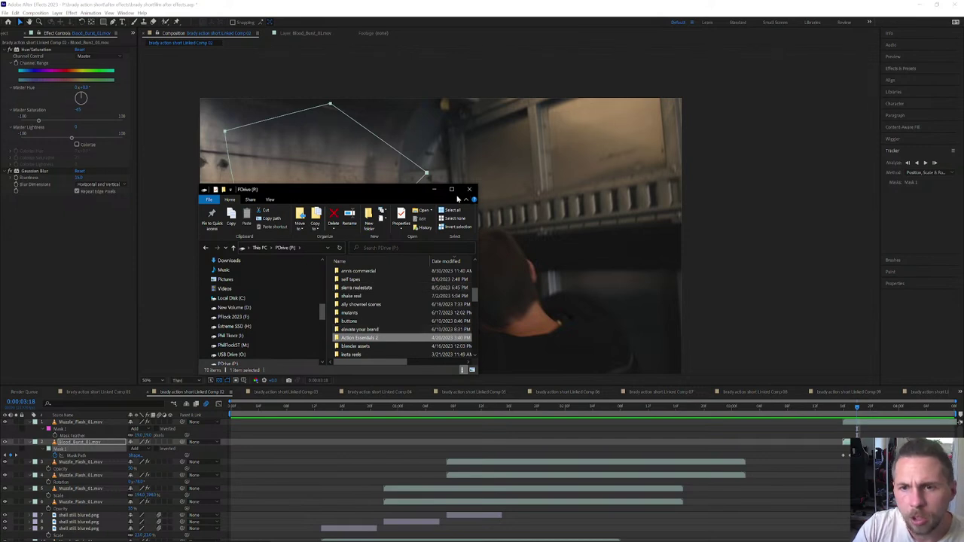
pyautogui.click(436, 190)
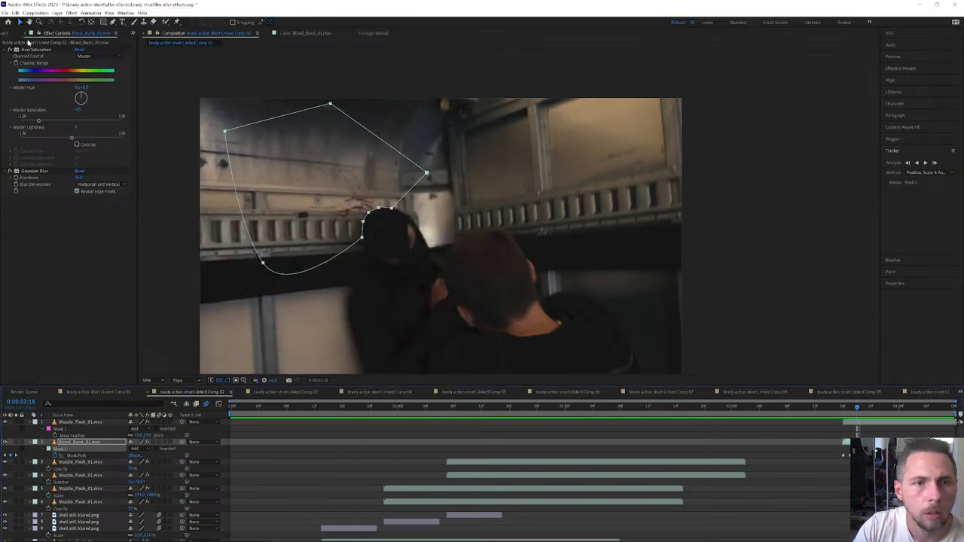
# Step: Find the Blood_Splat clip in the project footage and add it as the top layer starting at 0:00:03:16
pyautogui.click(42, 50)
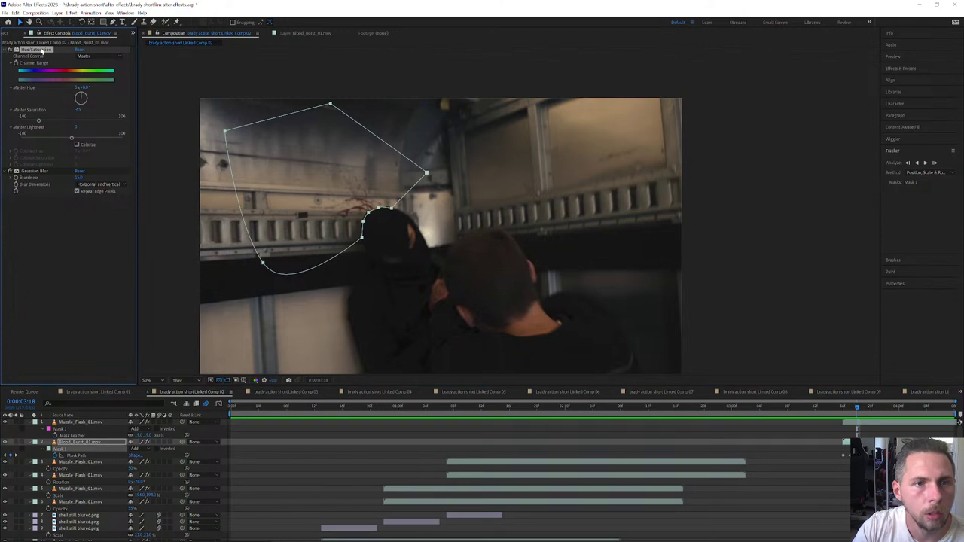
pyautogui.scroll(1, 47, 34)
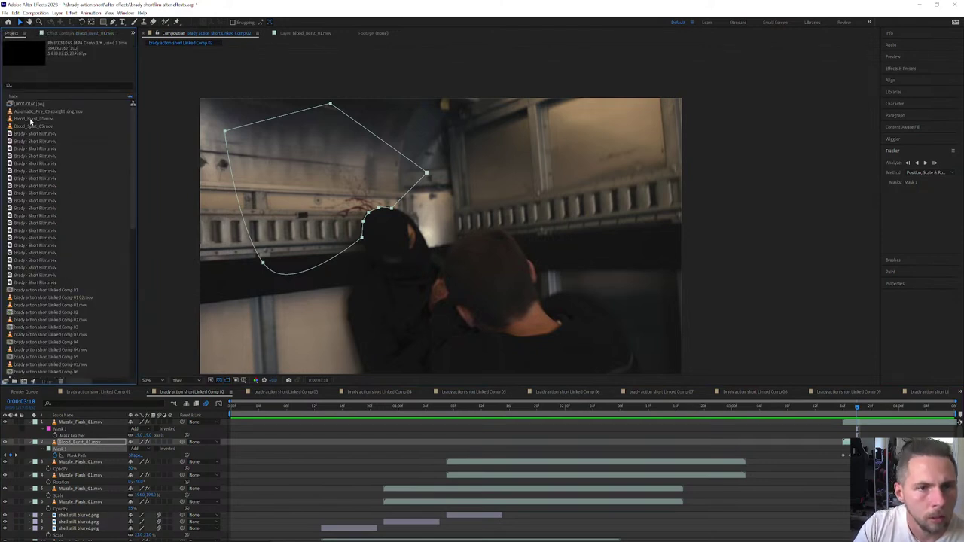
pyautogui.scroll(-10, 45, 248)
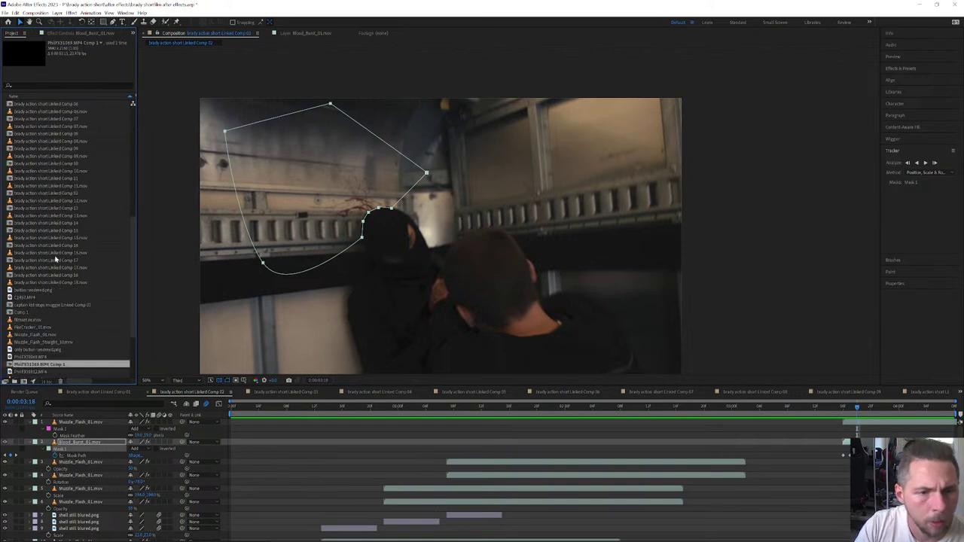
pyautogui.click(54, 296)
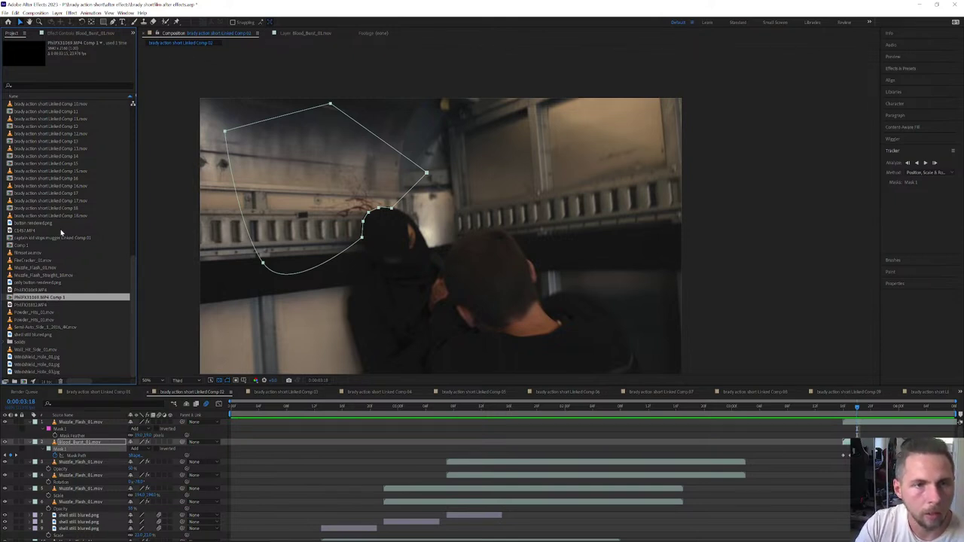
pyautogui.scroll(10, 64, 234)
pyautogui.moveTo(44, 129); pyautogui.dragTo(872, 417)
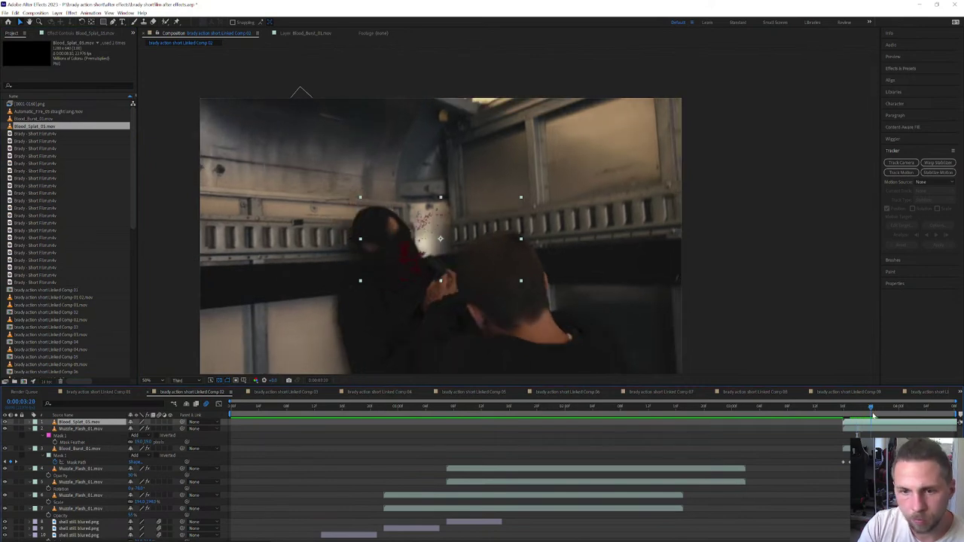
# Step: Move the Blood_Splat layer onto the van wall just above the masked man's head and review its placement over the shot
pyautogui.moveTo(440, 238); pyautogui.dragTo(344, 153)
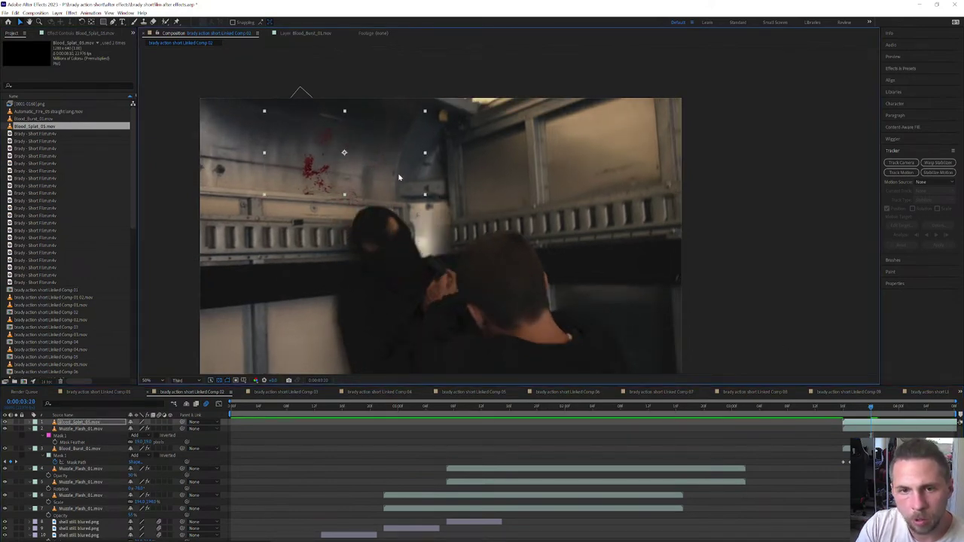
pyautogui.doubleClick(883, 424)
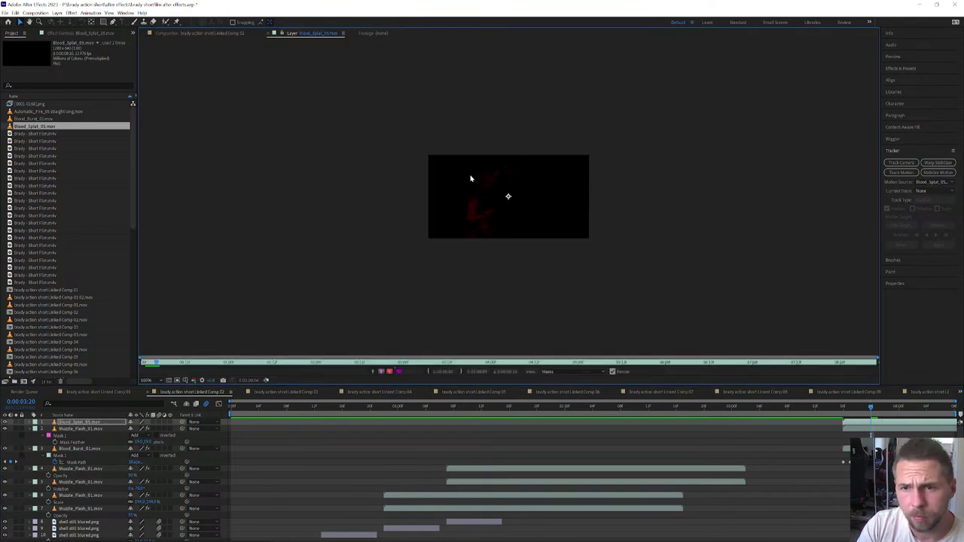
pyautogui.scroll(4, 470, 176)
pyautogui.scroll(-4, 460, 196)
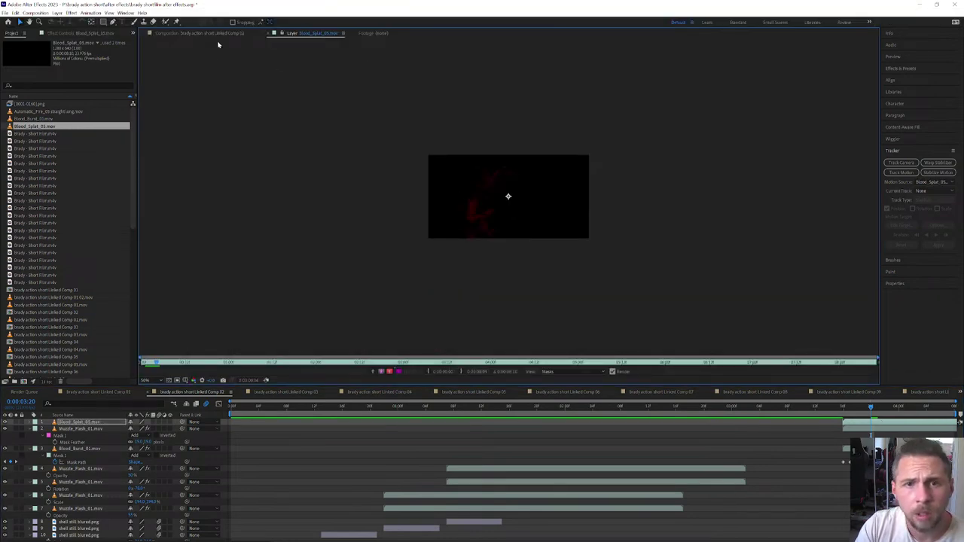
pyautogui.click(212, 34)
pyautogui.moveTo(371, 195); pyautogui.dragTo(367, 198)
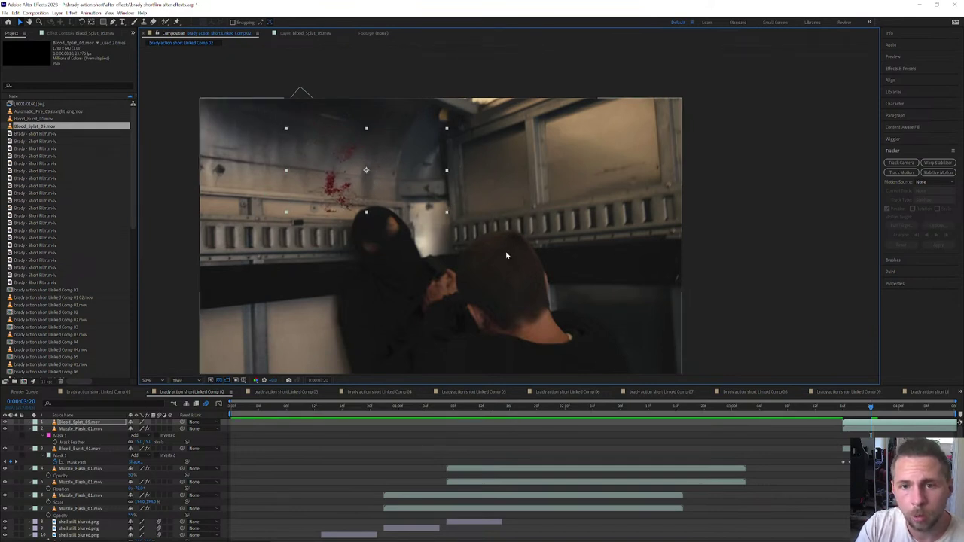
pyautogui.moveTo(353, 174); pyautogui.dragTo(352, 179)
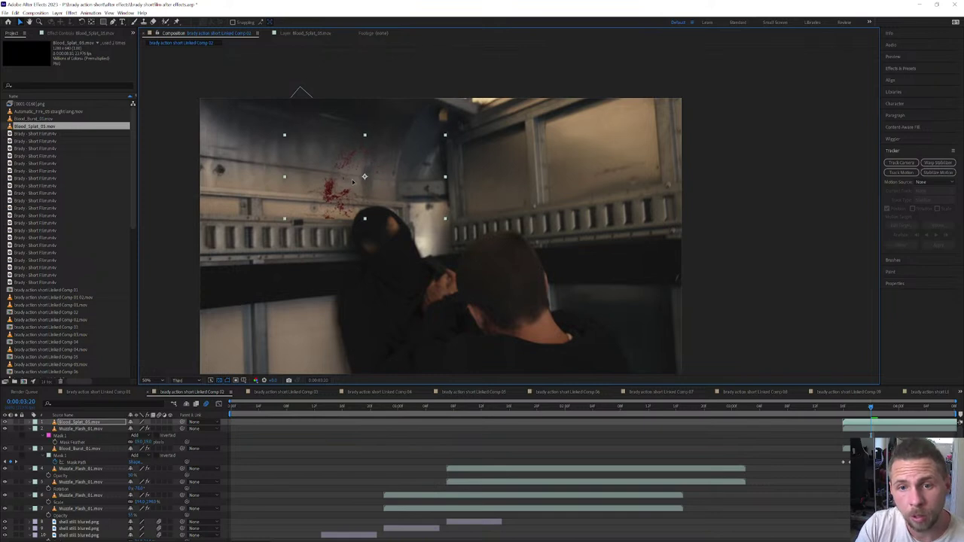
pyautogui.moveTo(845, 409); pyautogui.dragTo(869, 420)
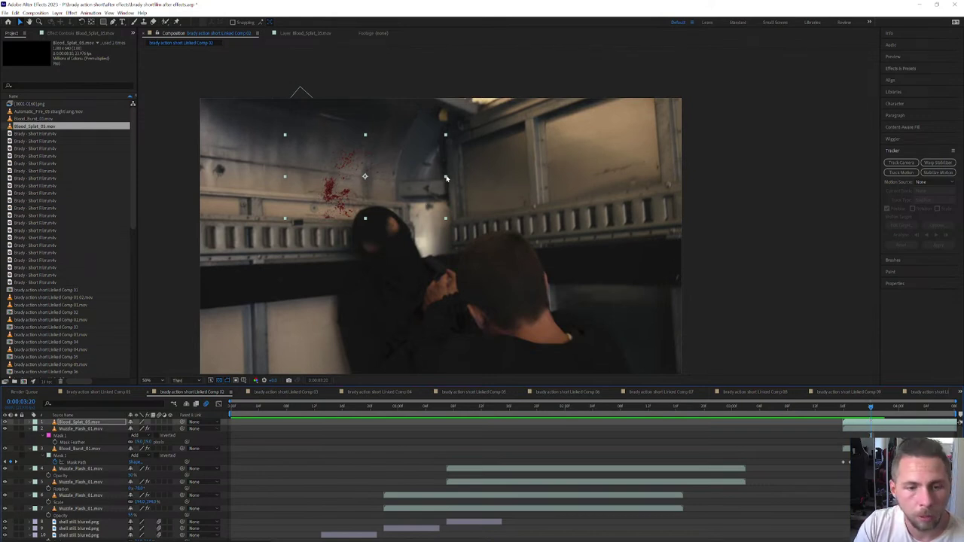
# Step: Rotate the blood splat to about -83°, reposition it on the wall beside the masked man's head, and review it over the following frames
pyautogui.press('s')
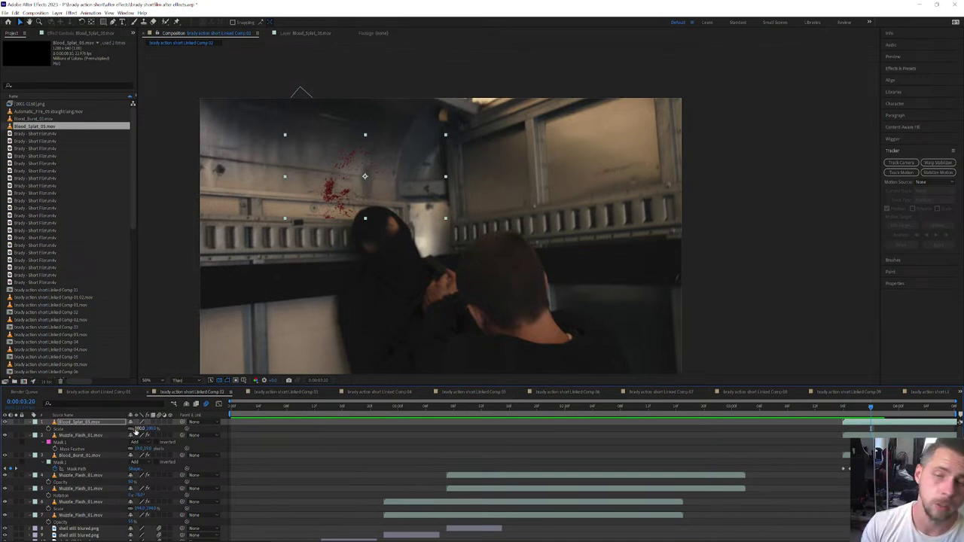
pyautogui.press('r')
pyautogui.moveTo(138, 428); pyautogui.dragTo(107, 422)
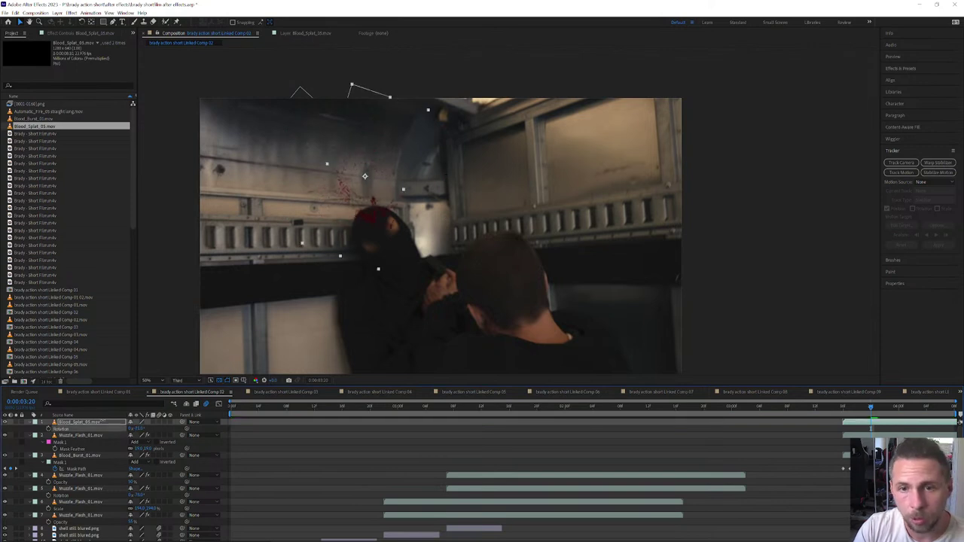
pyautogui.moveTo(370, 186); pyautogui.dragTo(323, 173)
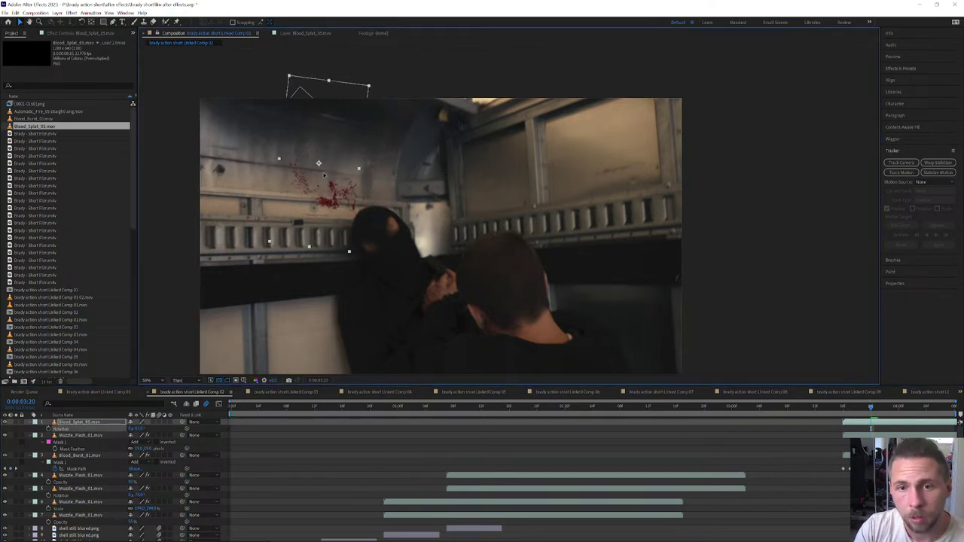
pyautogui.moveTo(850, 412); pyautogui.dragTo(879, 413)
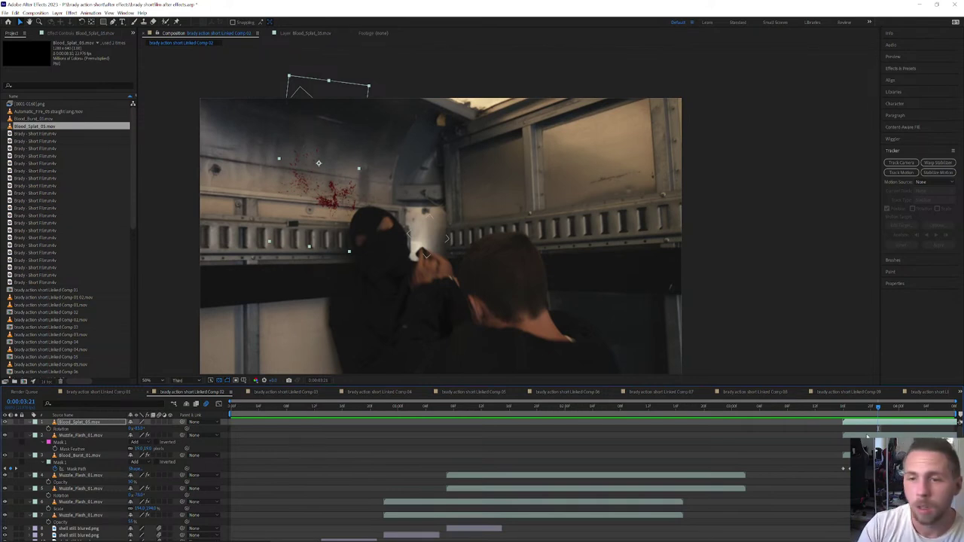
pyautogui.moveTo(851, 415); pyautogui.dragTo(872, 437)
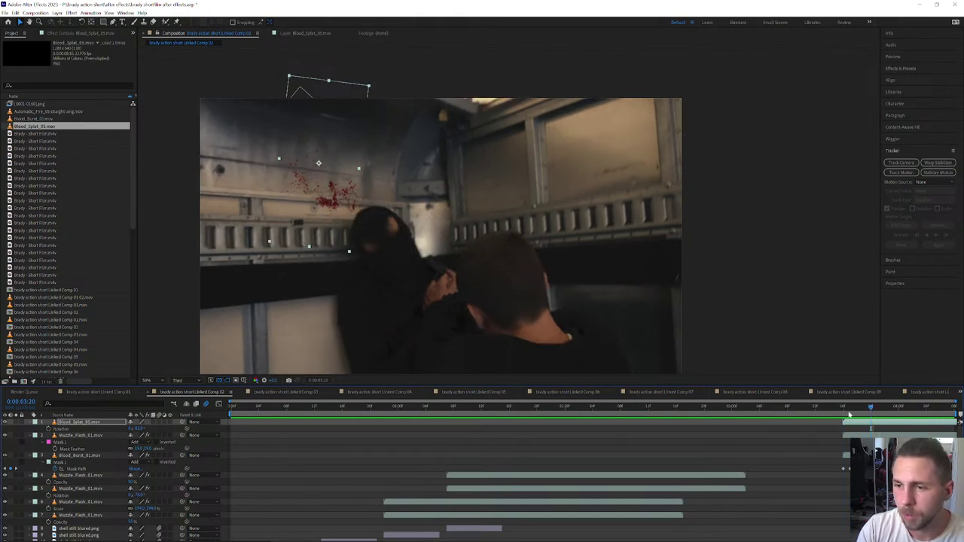
# Step: At 0:00:03:16, camera-track the upper Short Film footage layer and create a solid and camera from track points on the wall
pyautogui.click(847, 413)
pyautogui.scroll(-3, 527, 482)
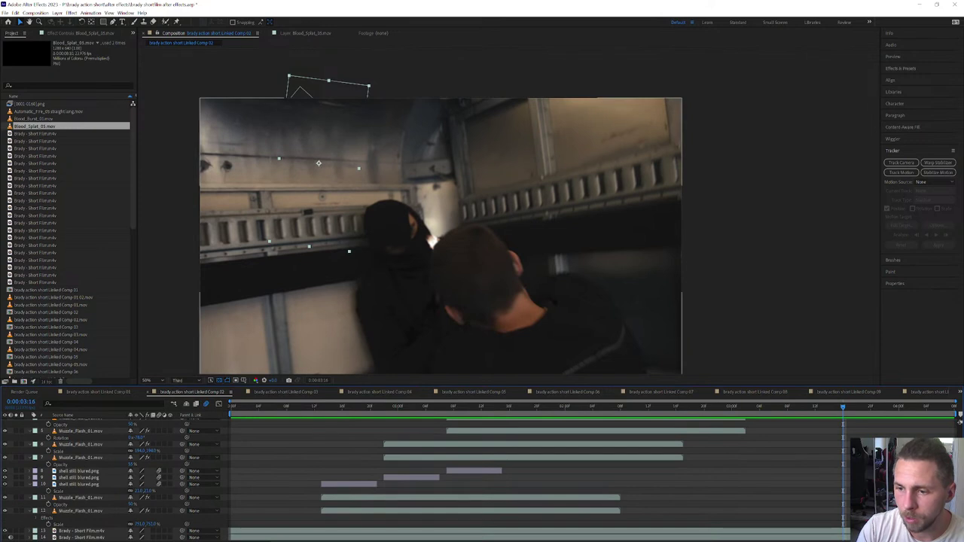
pyautogui.click(81, 531)
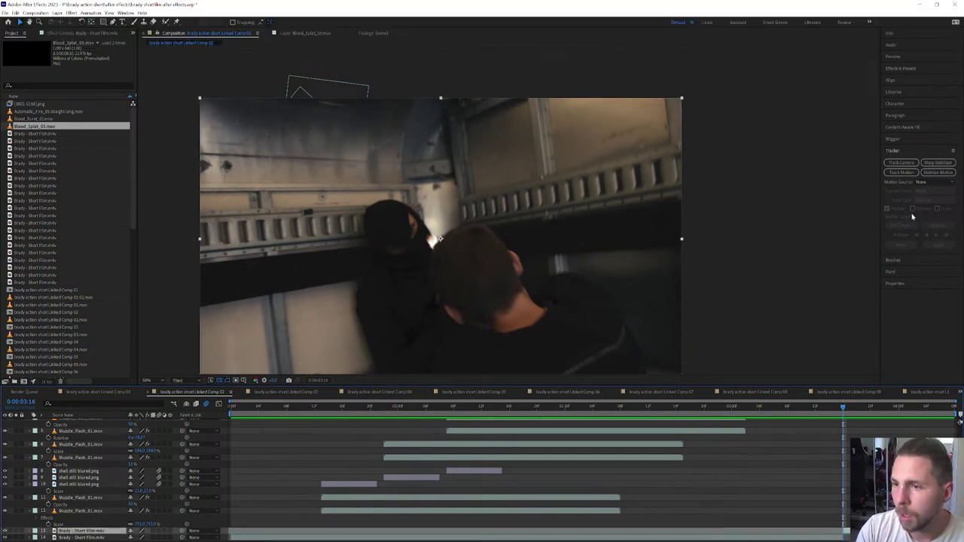
pyautogui.click(903, 164)
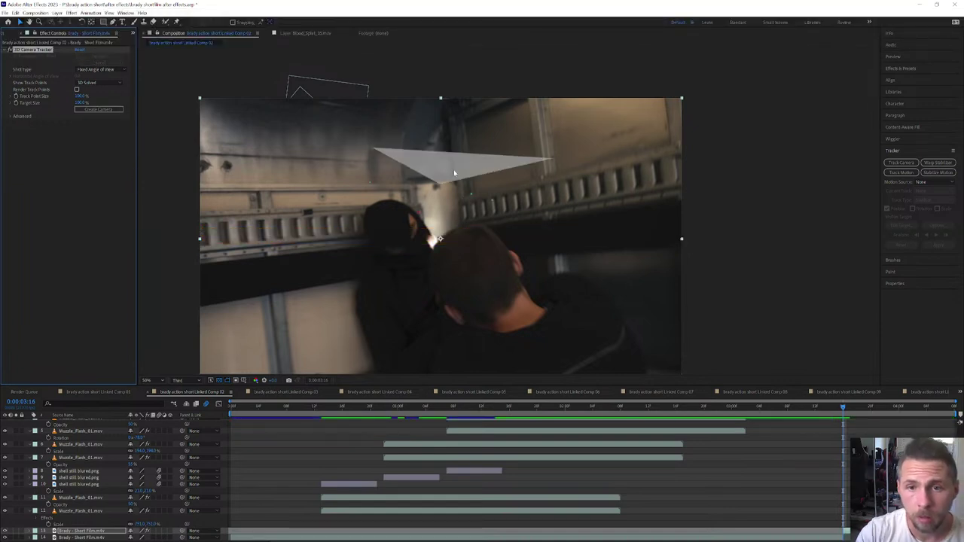
pyautogui.rightClick(353, 179)
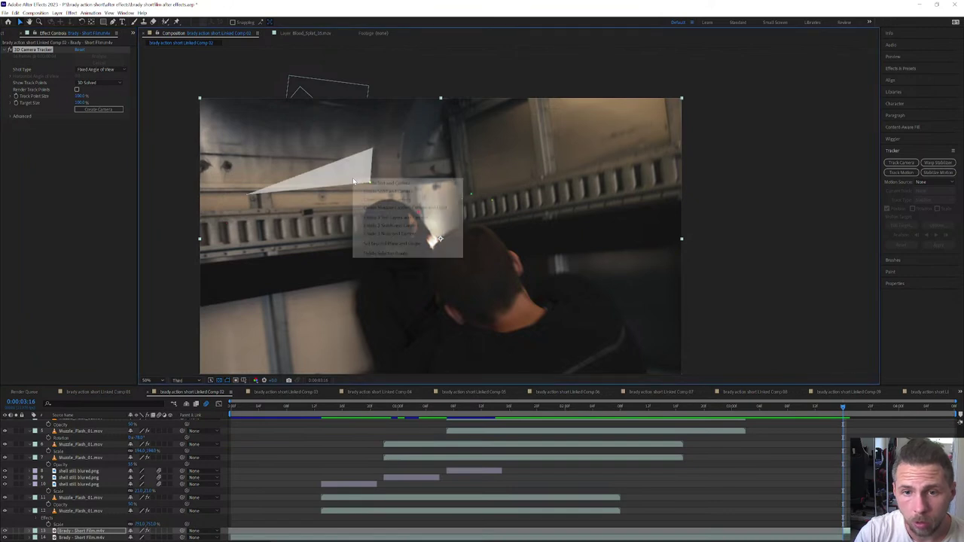
pyautogui.click(380, 191)
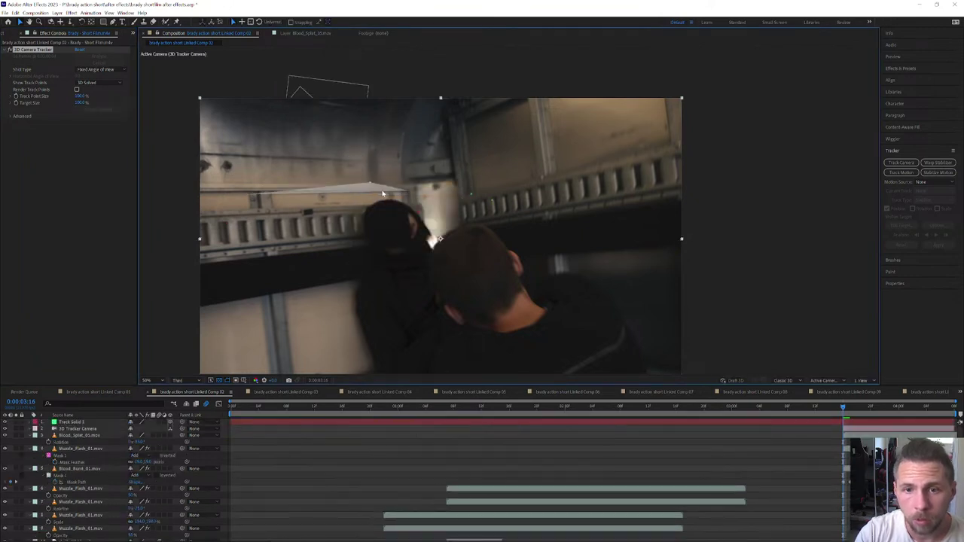
# Step: Greatly enlarge the scale of Track Solid 1 to make the green plane easy to see across the shot
pyautogui.click(867, 424)
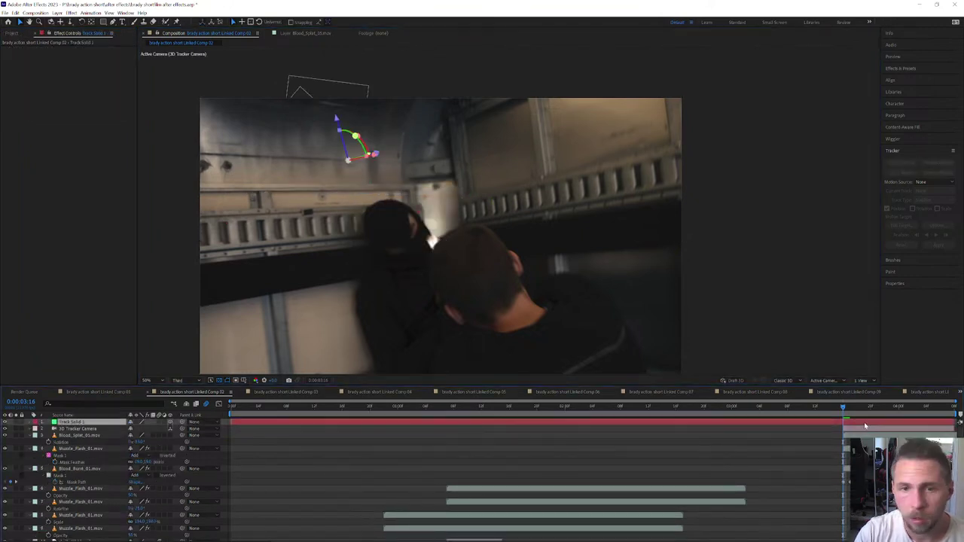
pyautogui.press('s')
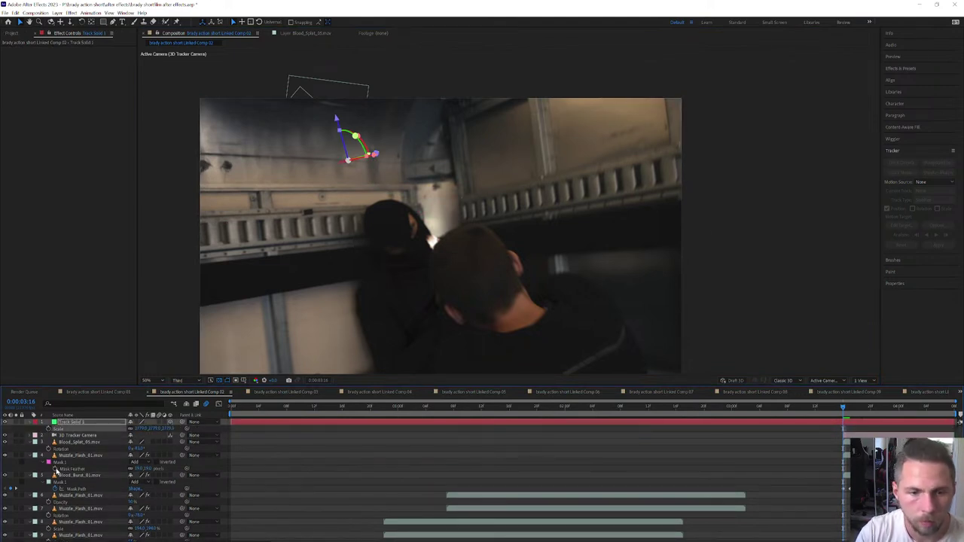
pyautogui.moveTo(141, 429); pyautogui.dragTo(175, 429)
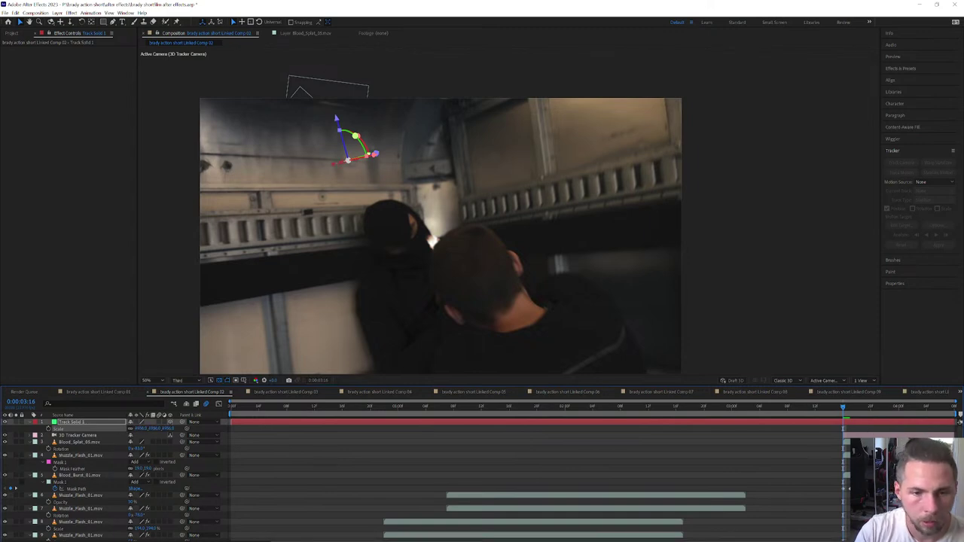
pyautogui.moveTo(140, 428); pyautogui.dragTo(960, 428)
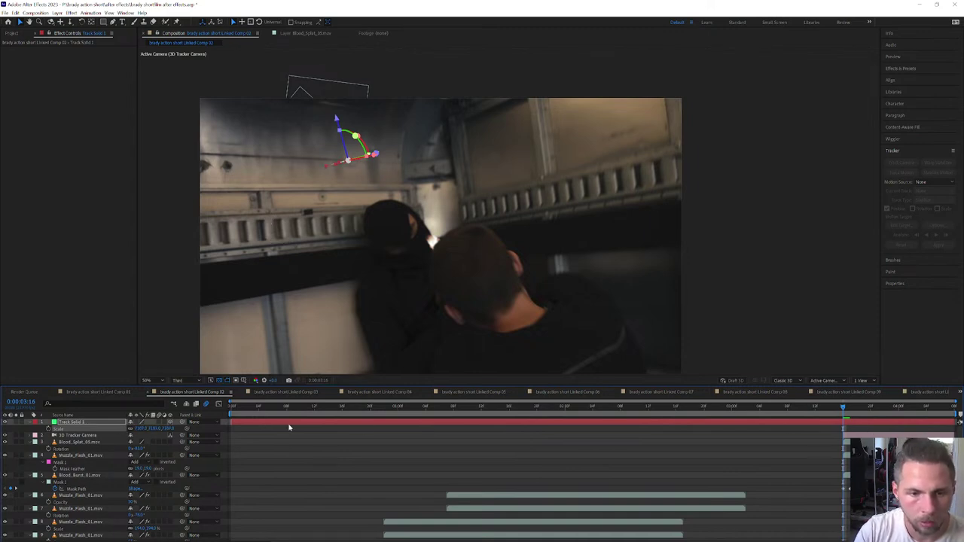
pyautogui.click(141, 429)
pyautogui.write('7100')
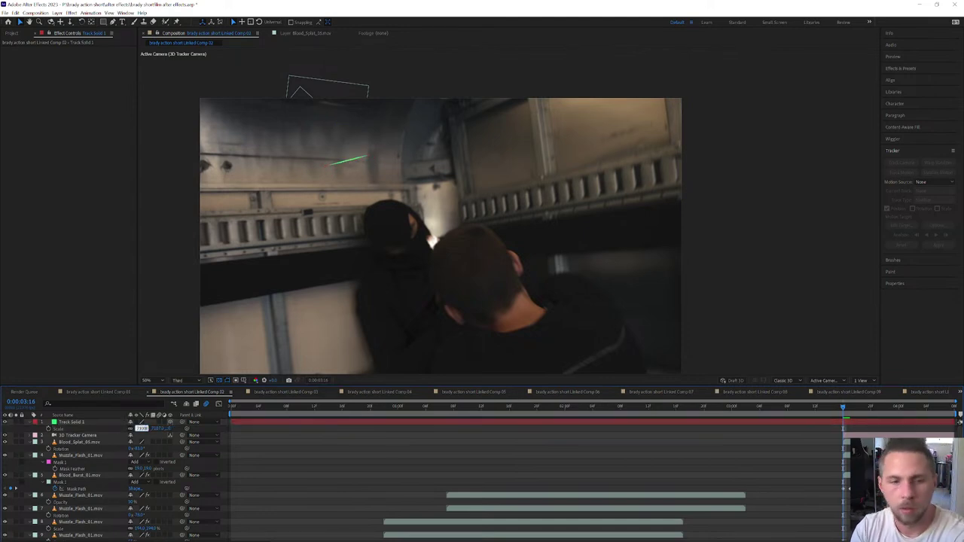
pyautogui.press('Return')
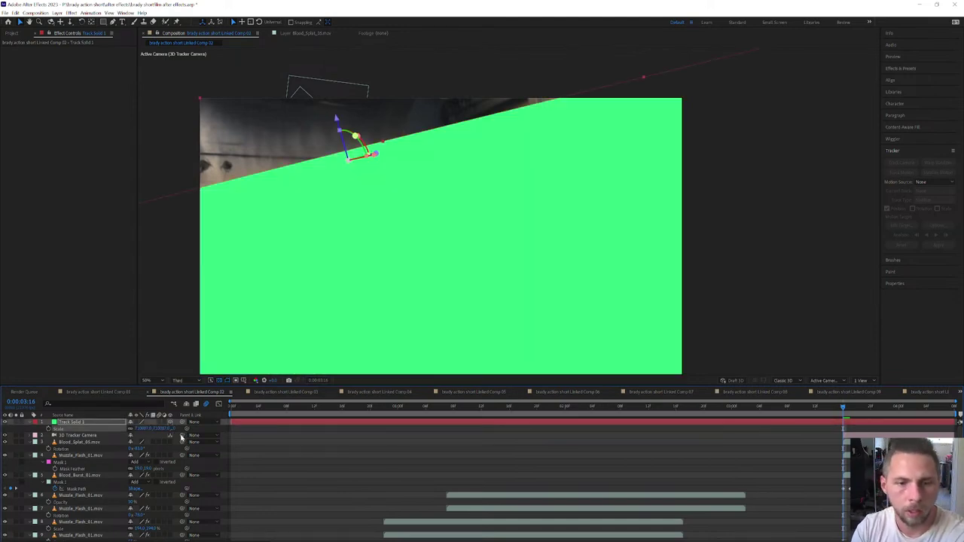
pyautogui.click(143, 428)
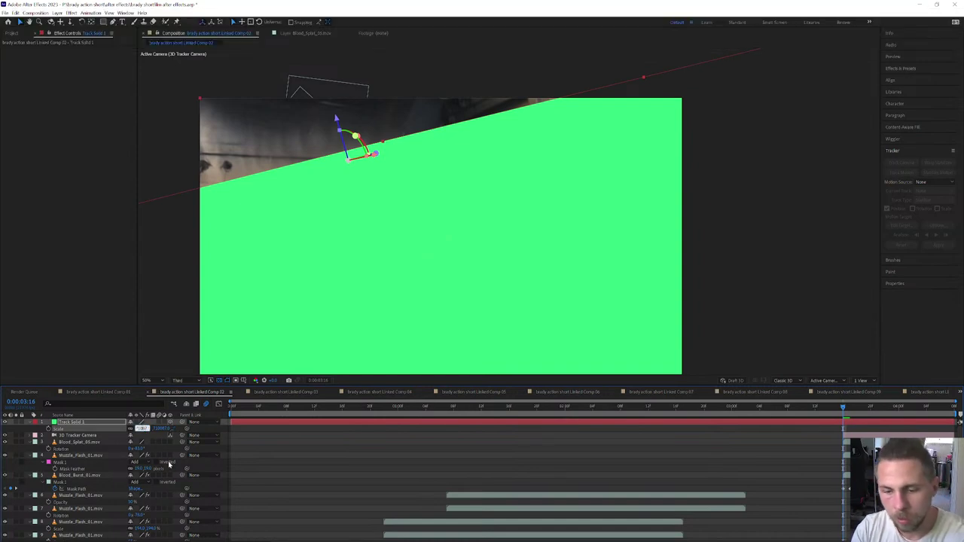
pyautogui.write('1587')
pyautogui.press('Return')
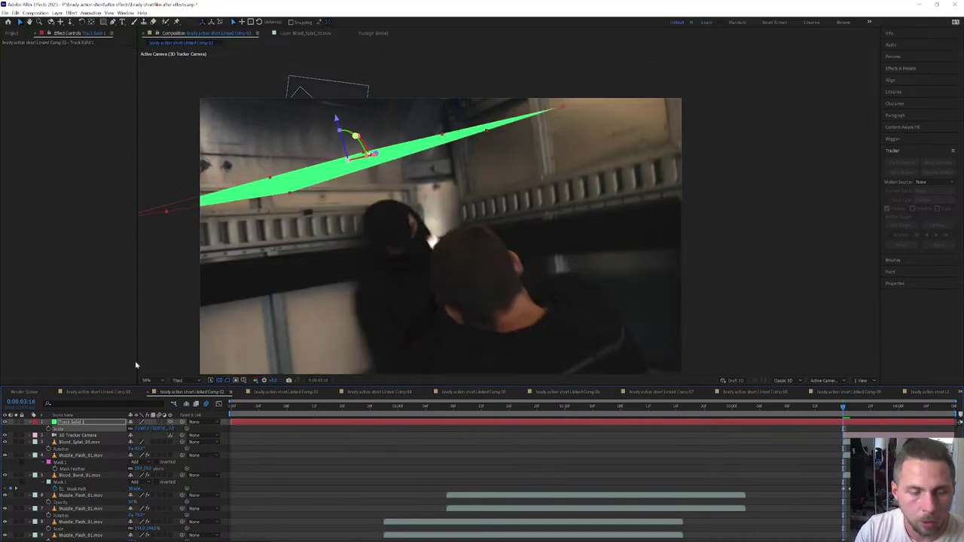
# Step: Reset the orientation of Track Solid 1 to 0°, 0°, 0° so it faces the view squarely
pyautogui.click(30, 422)
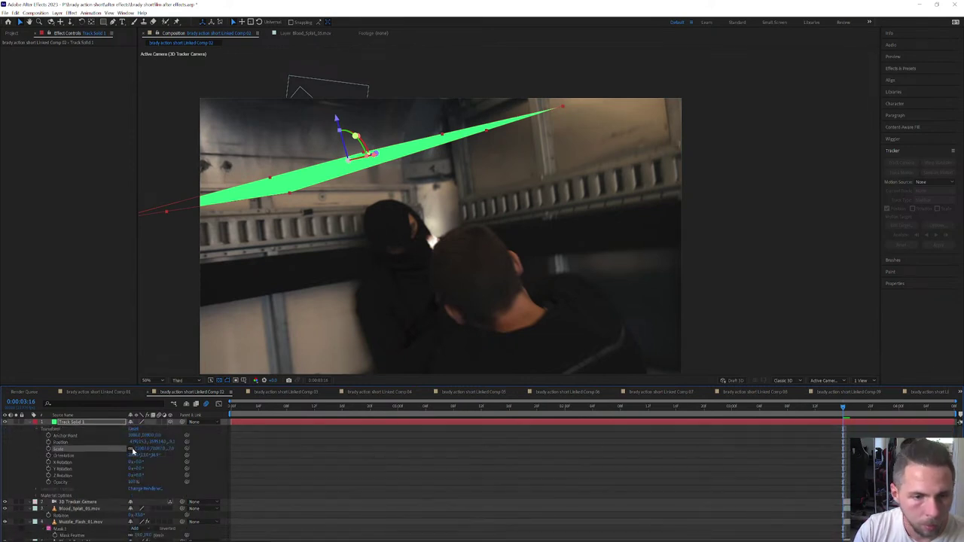
pyautogui.moveTo(155, 459); pyautogui.dragTo(186, 464)
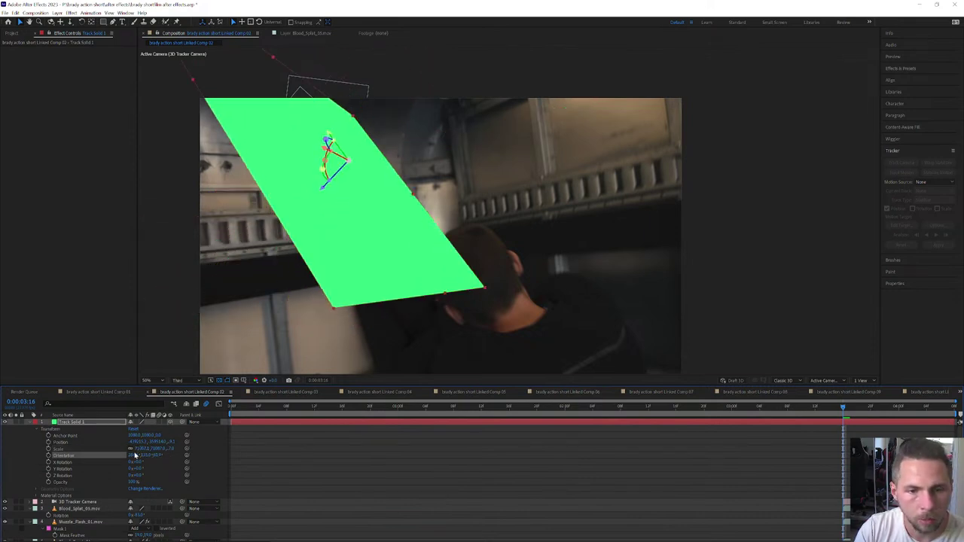
pyautogui.moveTo(136, 457); pyautogui.dragTo(156, 456)
pyautogui.click(142, 455)
pyautogui.write('0')
pyautogui.click(164, 468)
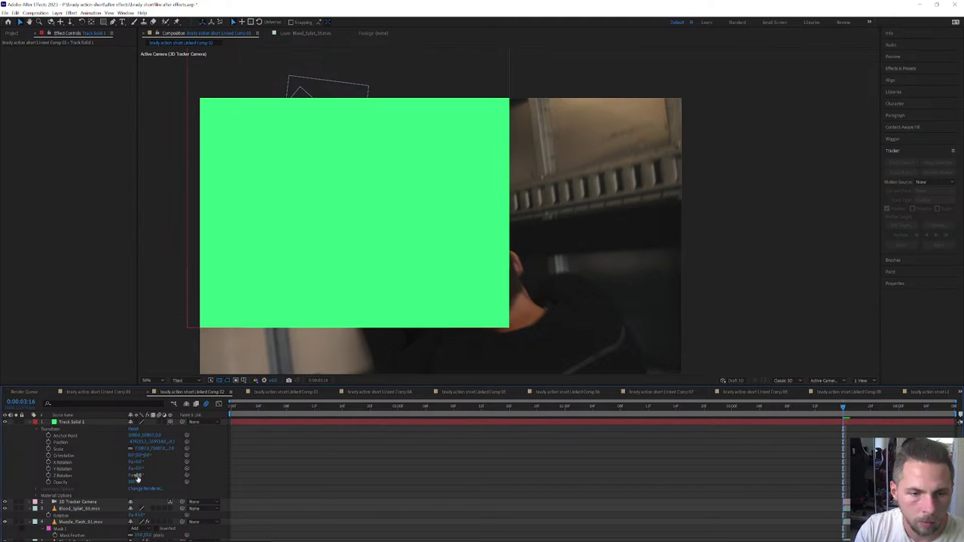
# Step: Set the scale of Track Solid 1 to 7187% and review how it follows the wall from 0:00:03:16
pyautogui.press('s')
pyautogui.click(141, 427)
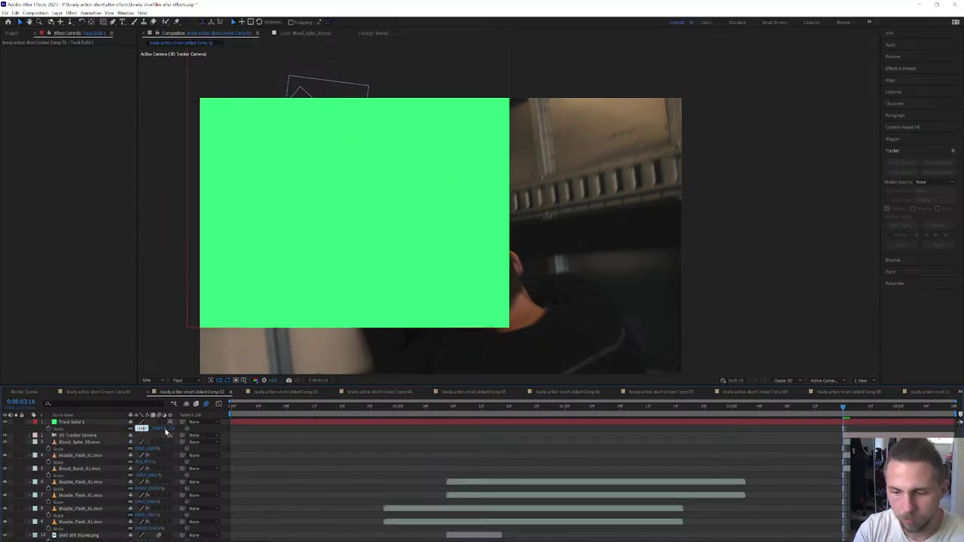
pyautogui.write('17')
pyautogui.press('Return')
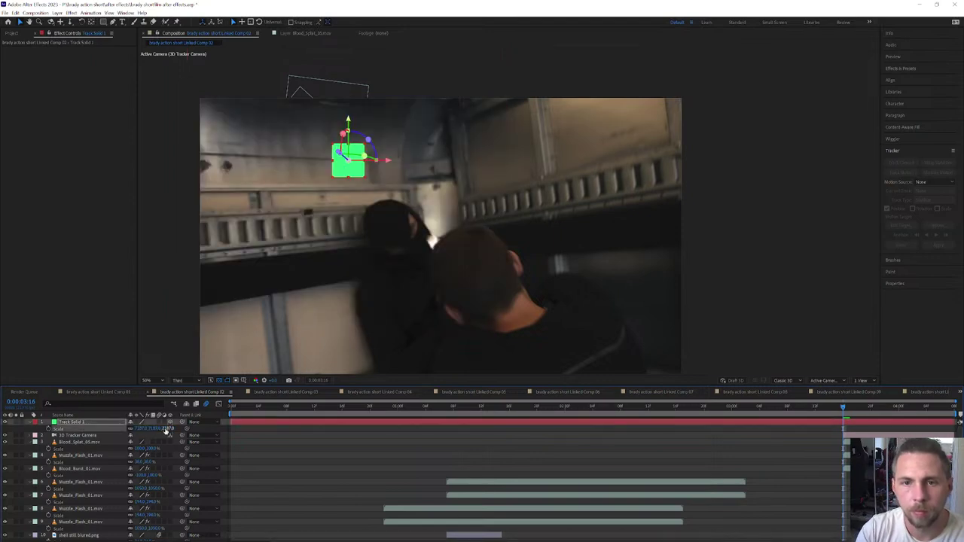
pyautogui.moveTo(844, 407)
pyautogui.mouseDown()
pyautogui.moveTo(958, 413)
pyautogui.moveTo(845, 417)
pyautogui.mouseUp()
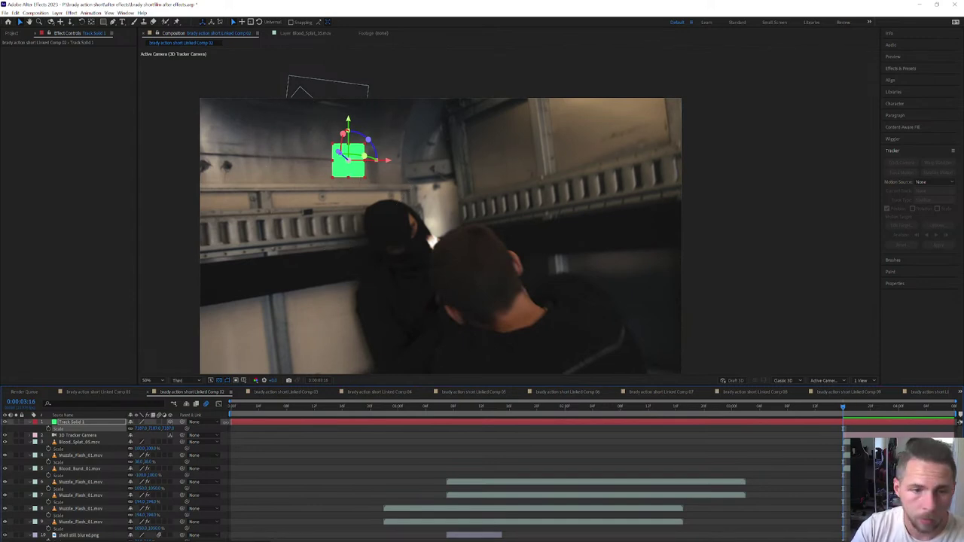
# Step: Make the Blood_Splat layer a 3D layer and check it at 0:00:03:16
pyautogui.click(83, 443)
pyautogui.click(171, 443)
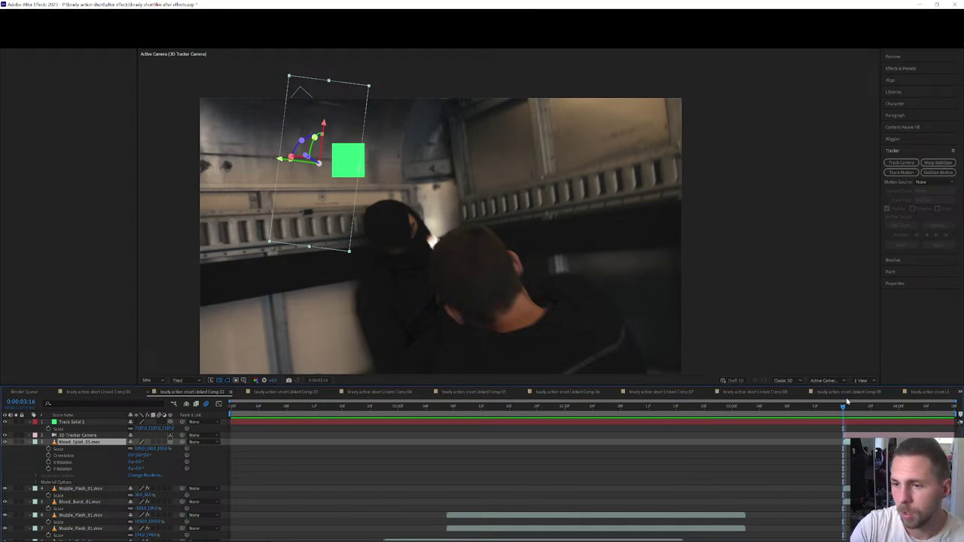
pyautogui.moveTo(843, 407)
pyautogui.mouseDown()
pyautogui.moveTo(857, 413)
pyautogui.moveTo(835, 412)
pyautogui.moveTo(843, 419)
pyautogui.mouseUp()
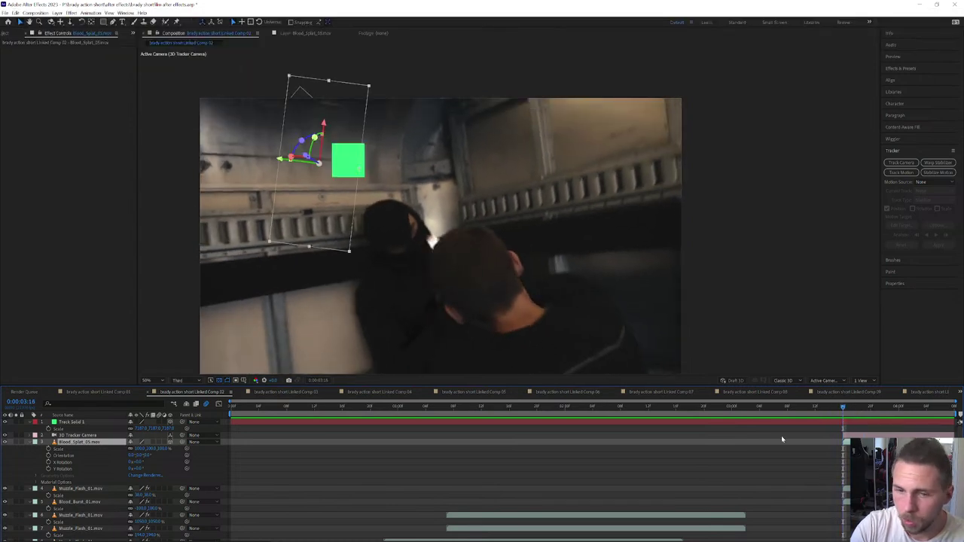
# Step: Copy the Transform properties of Track Solid 1 onto the Blood_Splat layer and hide the green solid
pyautogui.click(74, 424)
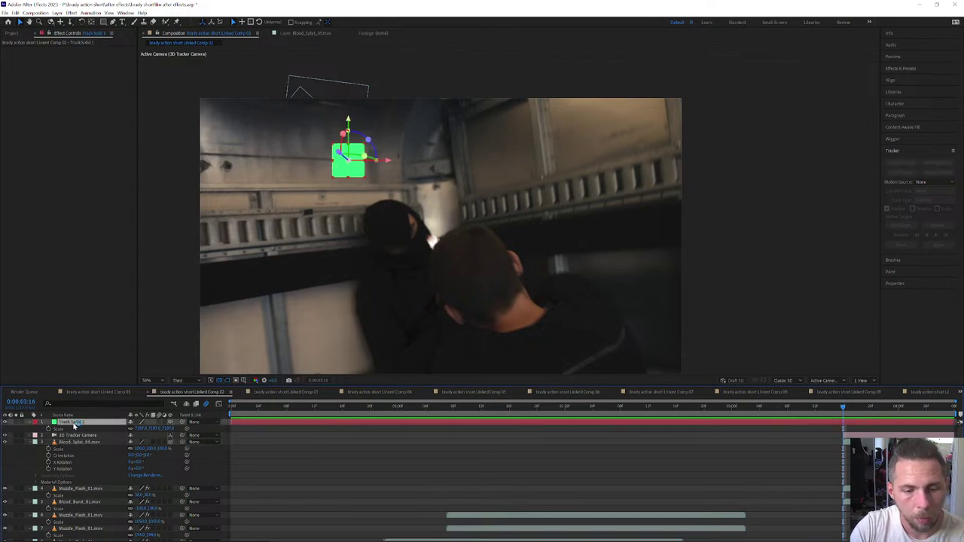
pyautogui.press('s')
pyautogui.click(32, 424)
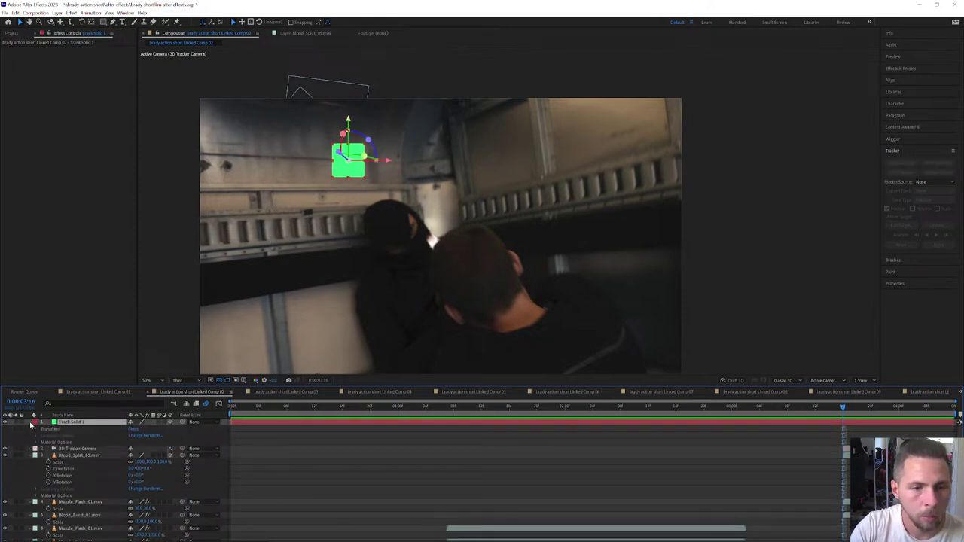
pyautogui.click(53, 429)
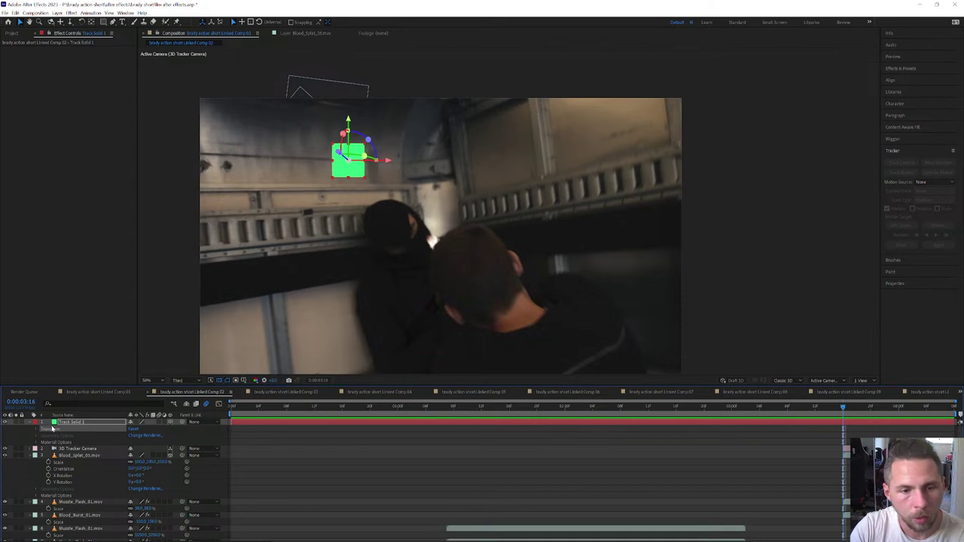
pyautogui.click(39, 429)
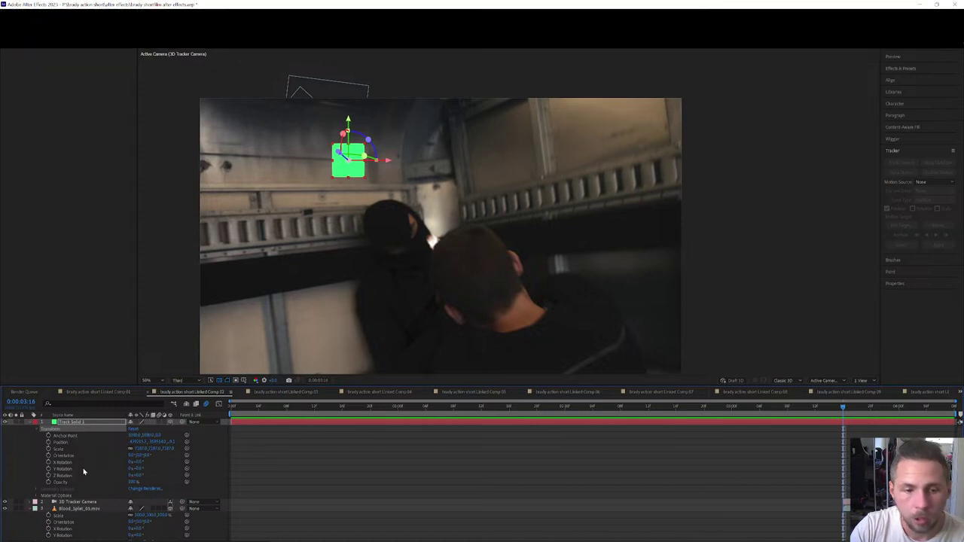
pyautogui.click(75, 508)
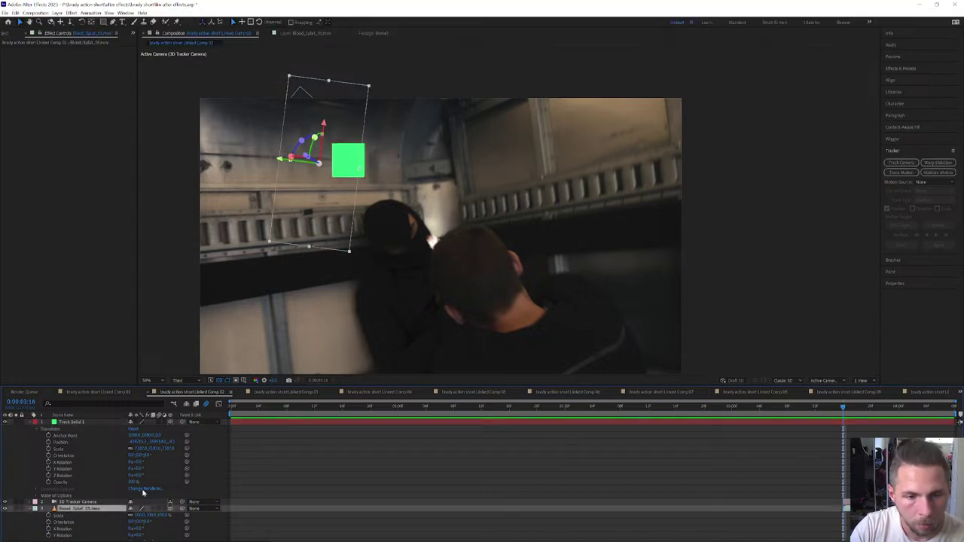
pyautogui.hotkey('ctrl', 'v')
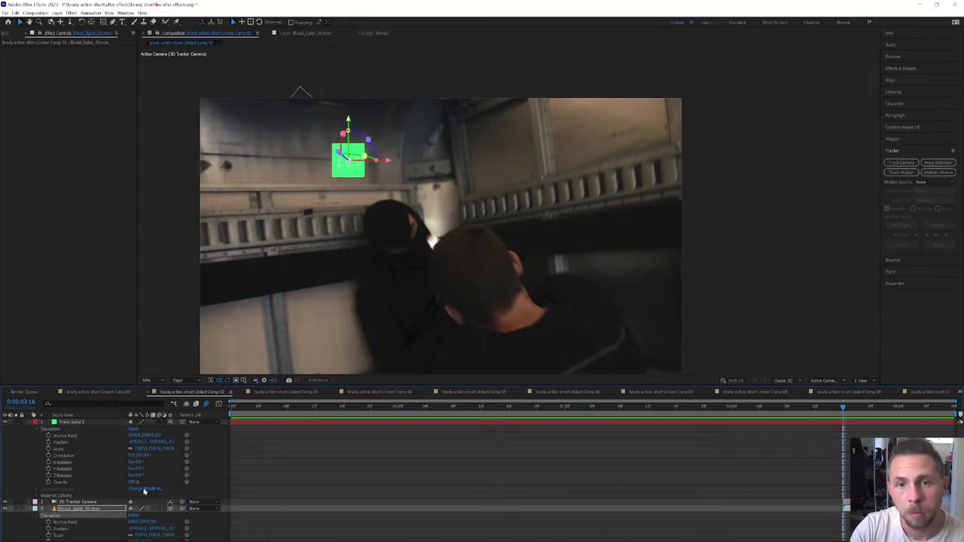
pyautogui.click(5, 422)
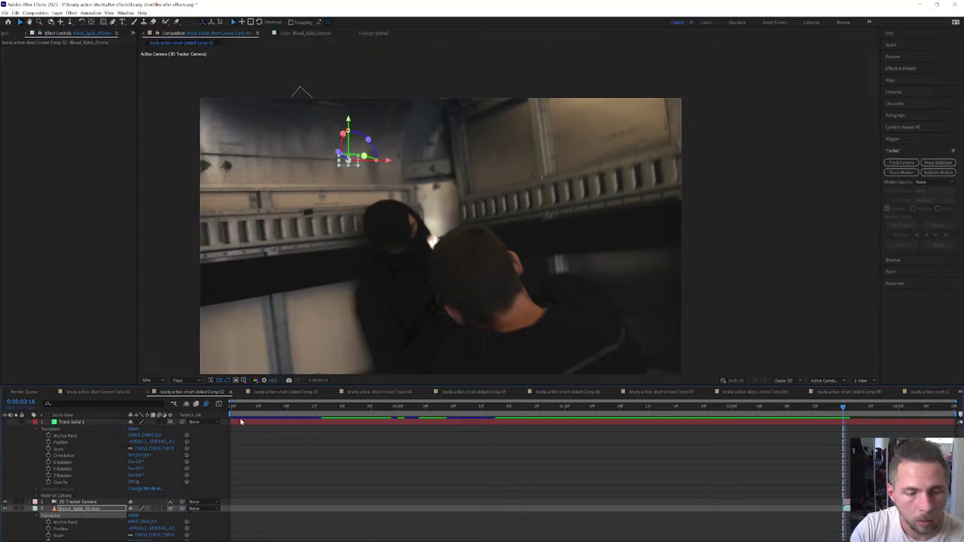
# Step: Enlarge the Blood_Splat layer's scale about tenfold so it spans the wall above the masked man, and check it at 0:00:03:19
pyautogui.press('s')
pyautogui.scroll(-2, 154, 524)
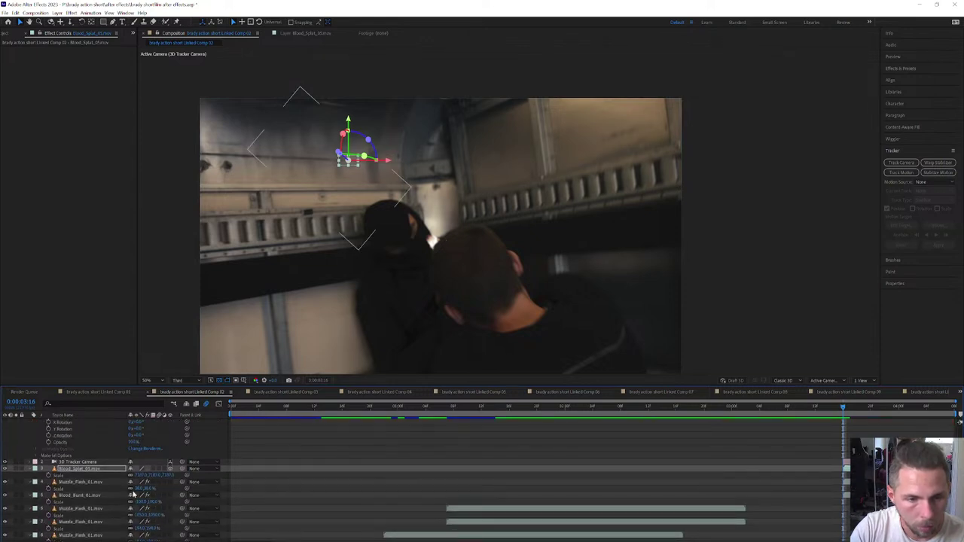
pyautogui.moveTo(140, 475); pyautogui.dragTo(881, 439)
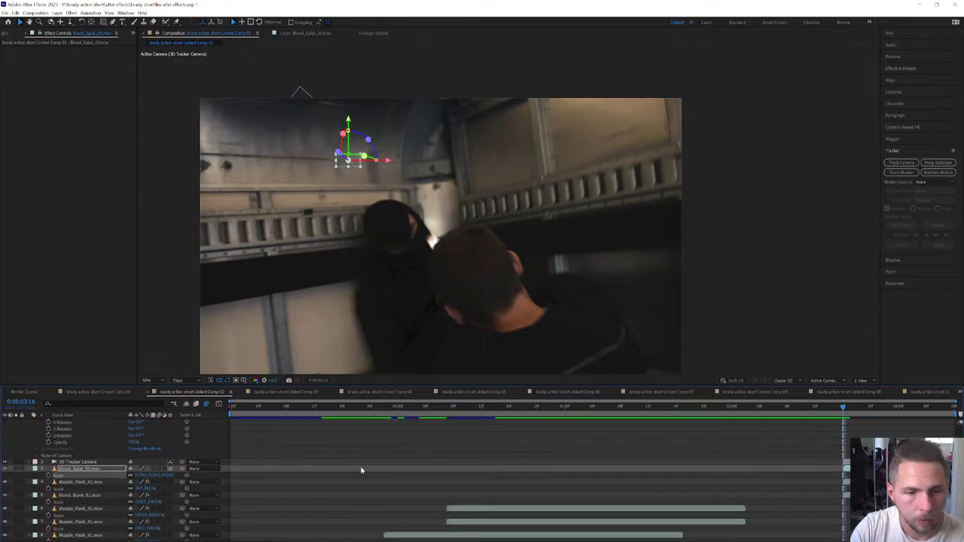
pyautogui.click(150, 476)
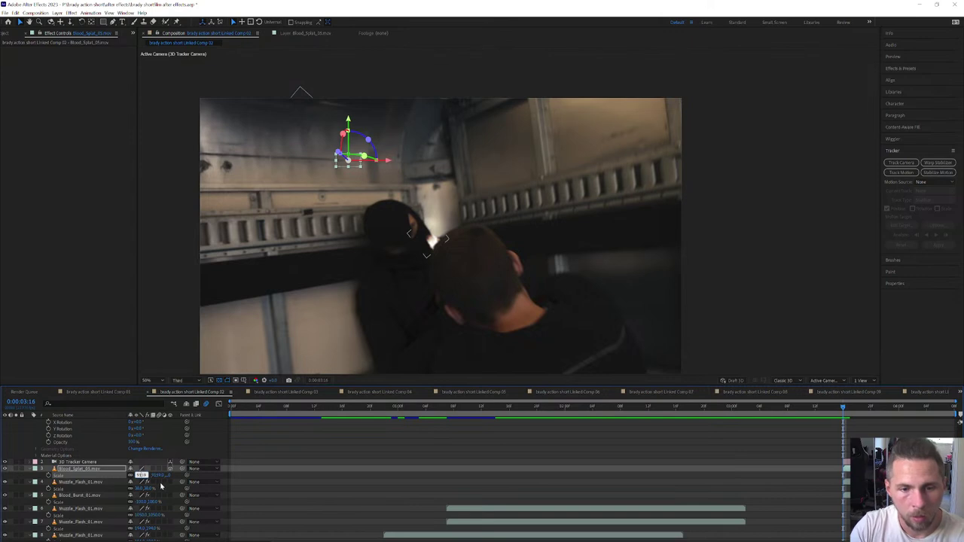
pyautogui.write('0')
pyautogui.press('Return')
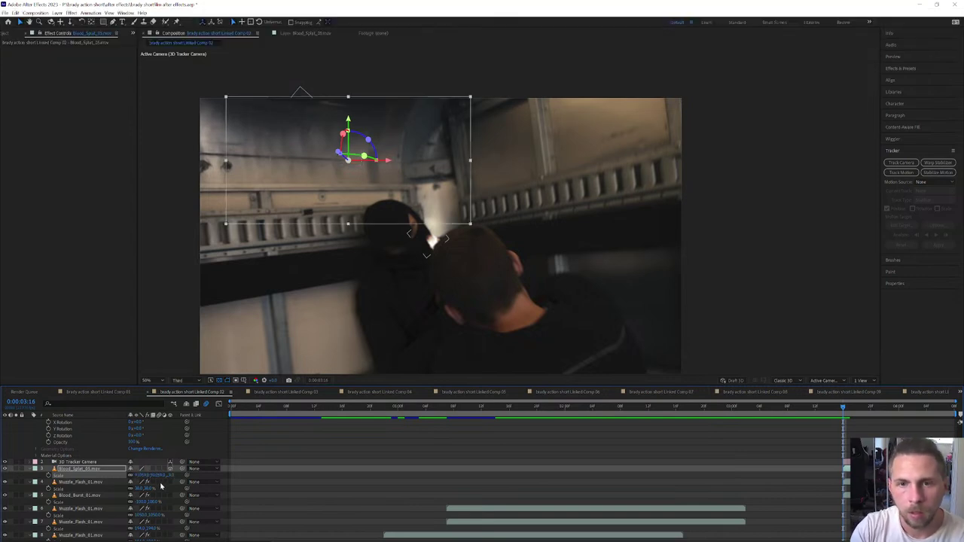
pyautogui.moveTo(843, 411); pyautogui.dragTo(866, 421)
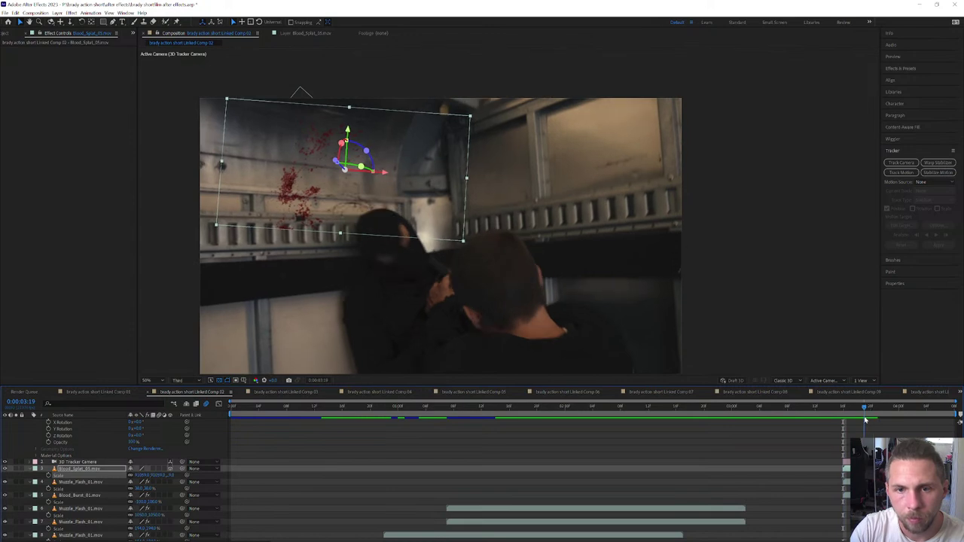
# Step: Mirror the Blood_Splat layer horizontally with an unlinked negative X scale and shift it up and left along the wall, checking through 0:00:03:21
pyautogui.click(33, 470)
pyautogui.click(33, 470)
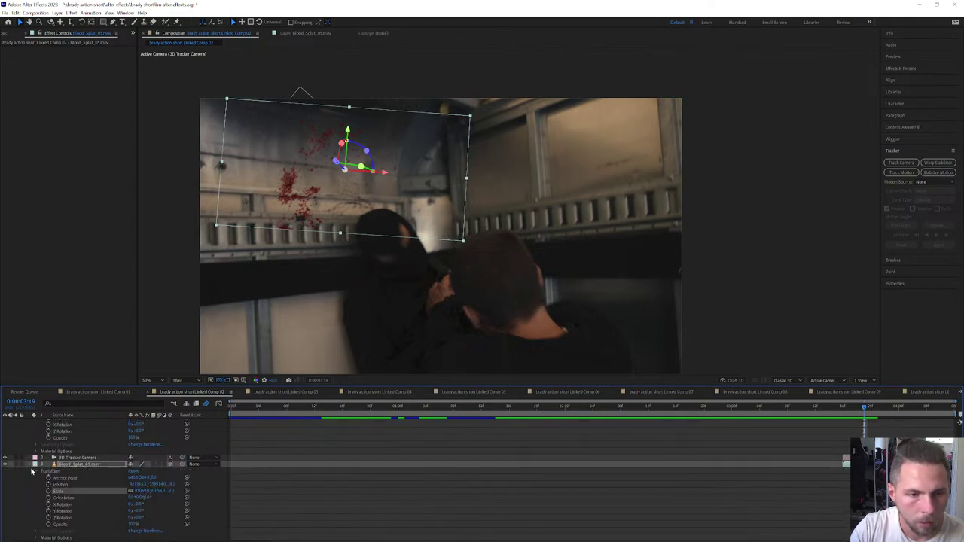
pyautogui.press('s')
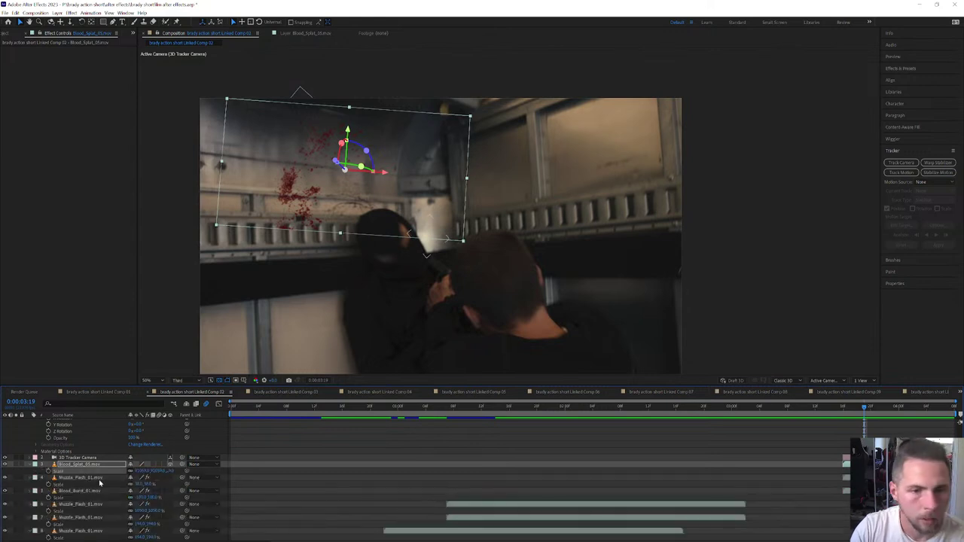
pyautogui.click(138, 471)
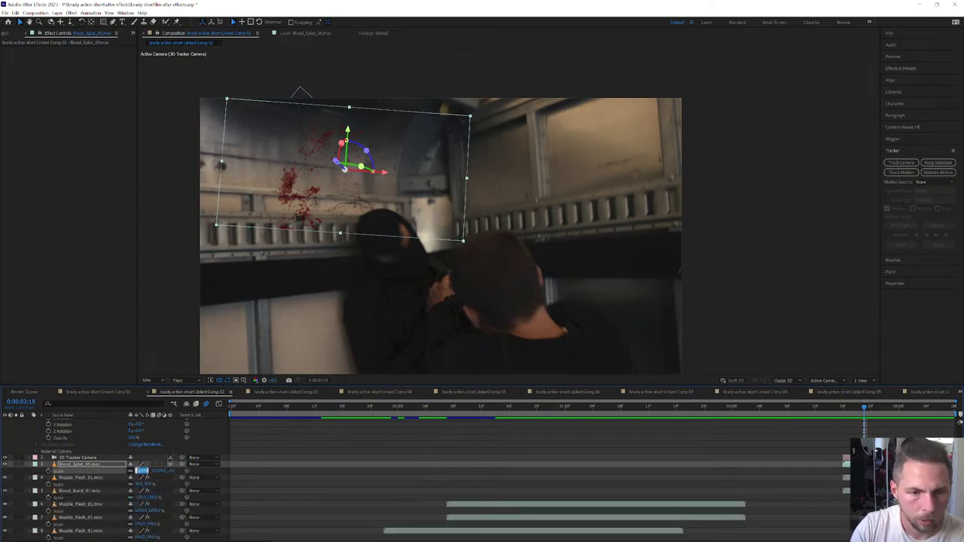
pyautogui.click(137, 471)
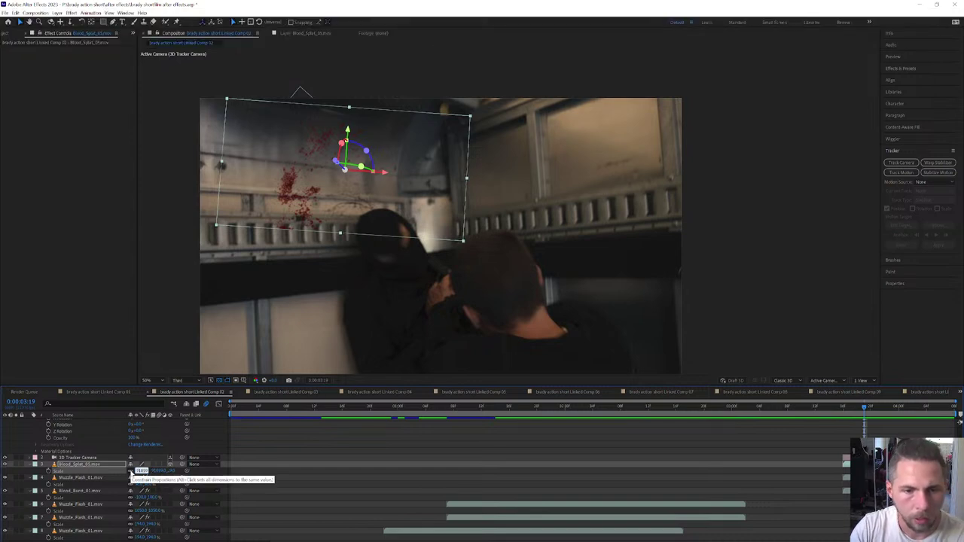
pyautogui.click(131, 472)
pyautogui.click(134, 471)
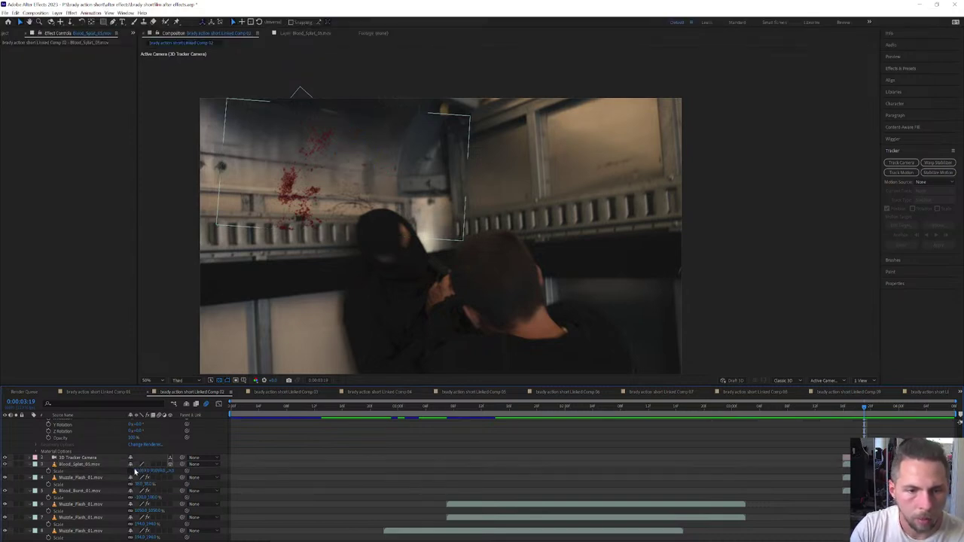
pyautogui.click(136, 471)
pyautogui.click(137, 471)
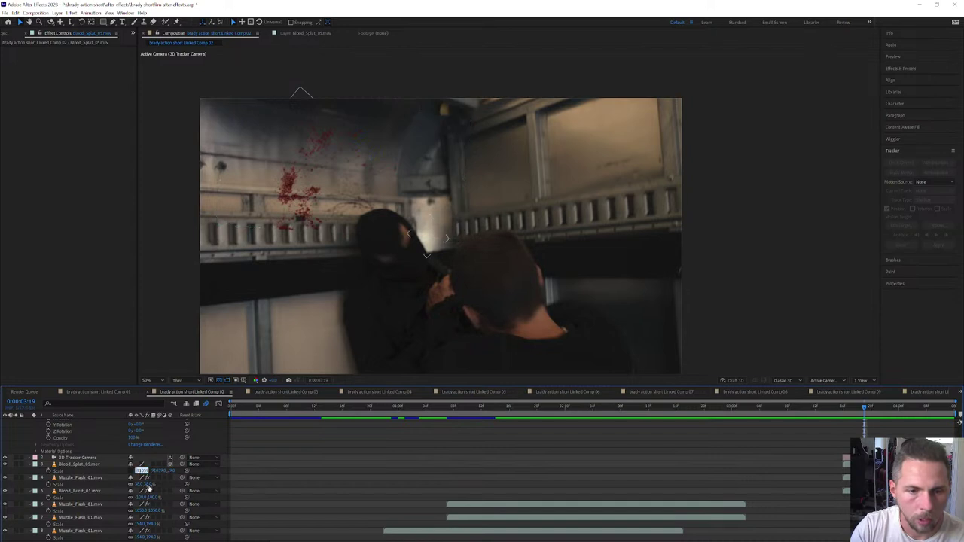
pyautogui.press('Return')
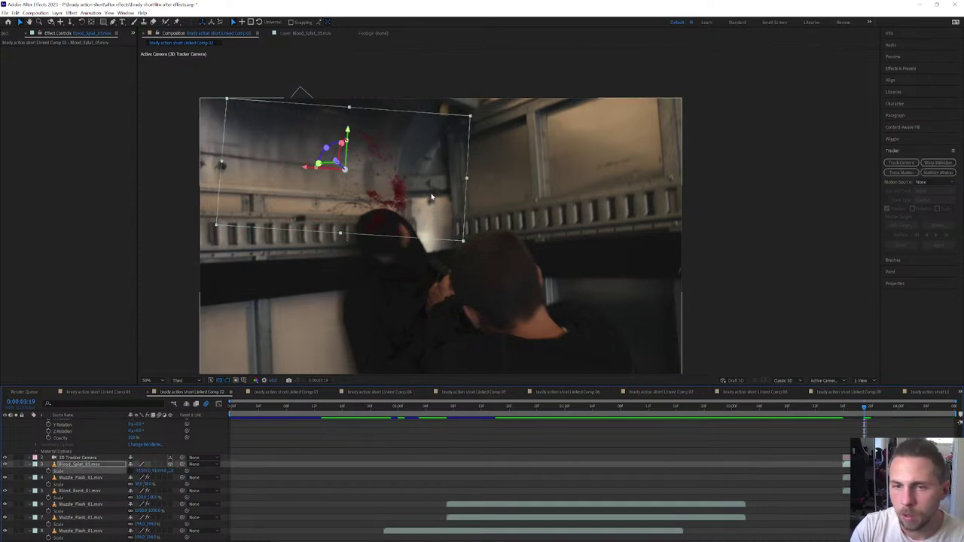
pyautogui.moveTo(382, 174); pyautogui.dragTo(348, 158)
pyautogui.moveTo(845, 407); pyautogui.dragTo(876, 430)
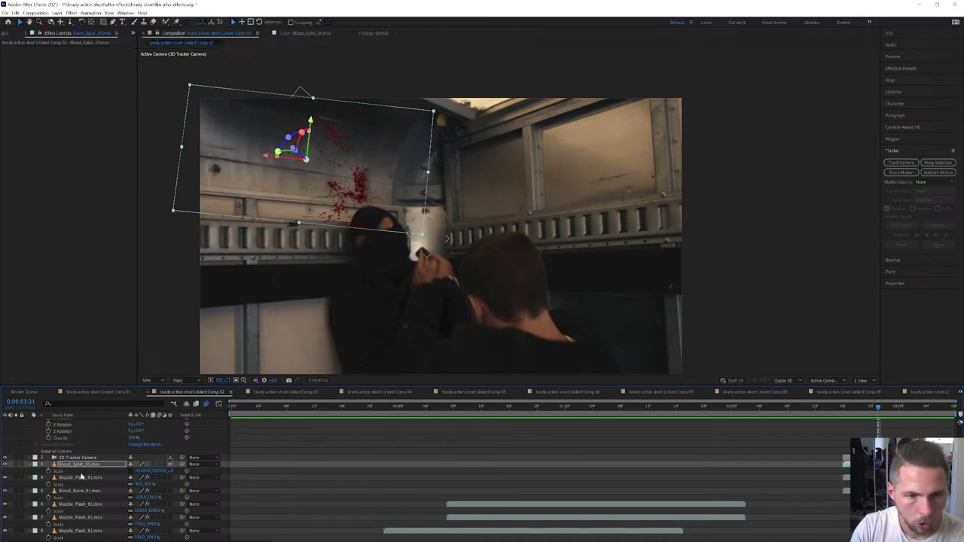
# Step: Try placing the camera-tracked Brady - Short Film.m4v layer above all other layers, and undo the reordering
pyautogui.scroll(2, 84, 475)
pyautogui.click(79, 511)
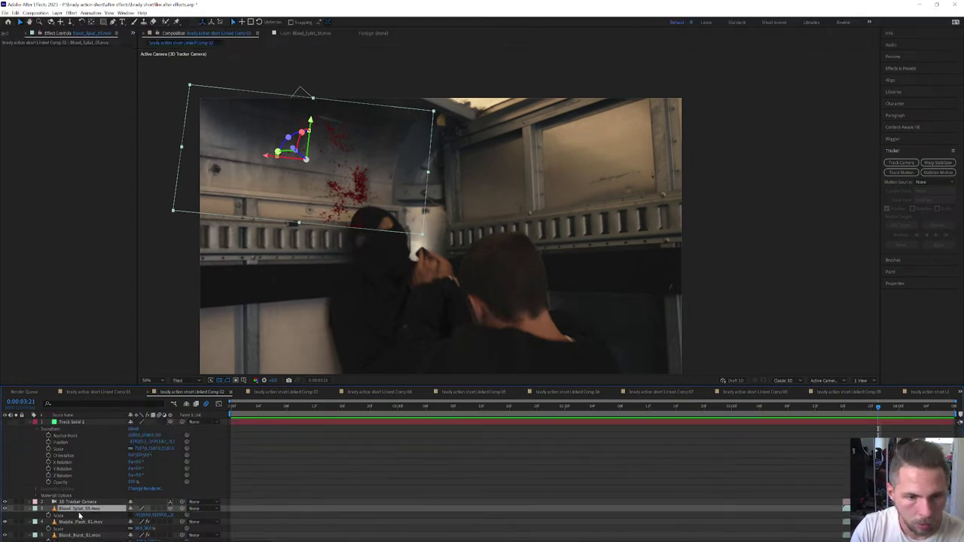
pyautogui.click(77, 503)
pyautogui.scroll(-2, 75, 506)
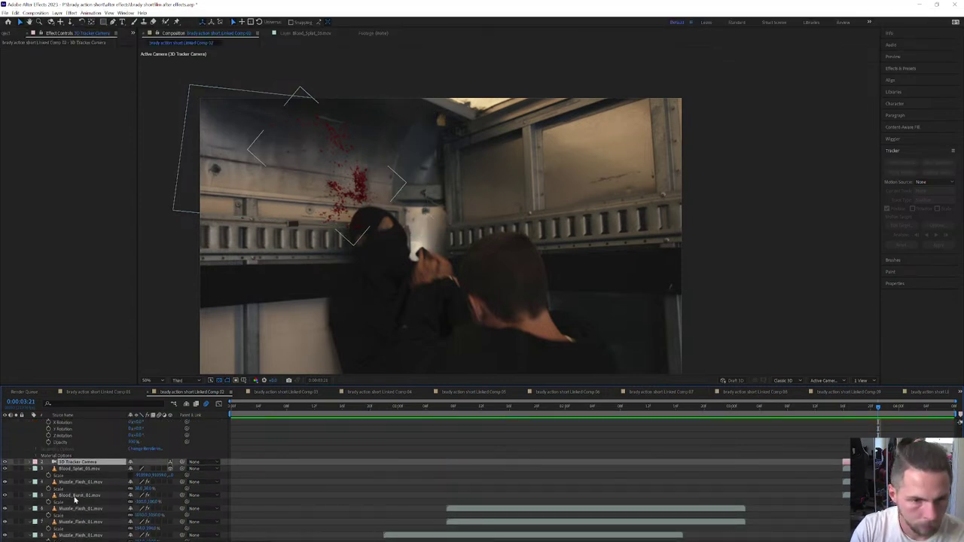
pyautogui.scroll(-5, 80, 486)
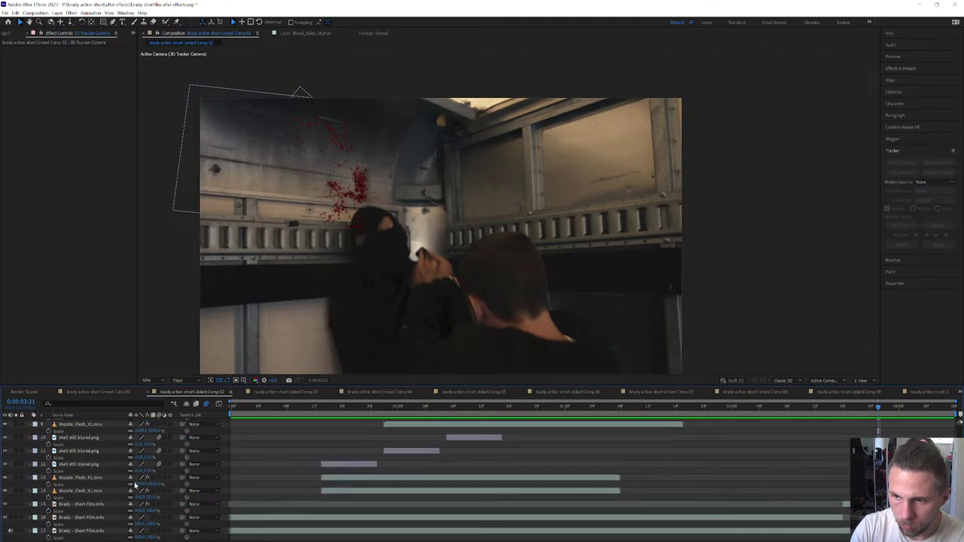
pyautogui.click(81, 504)
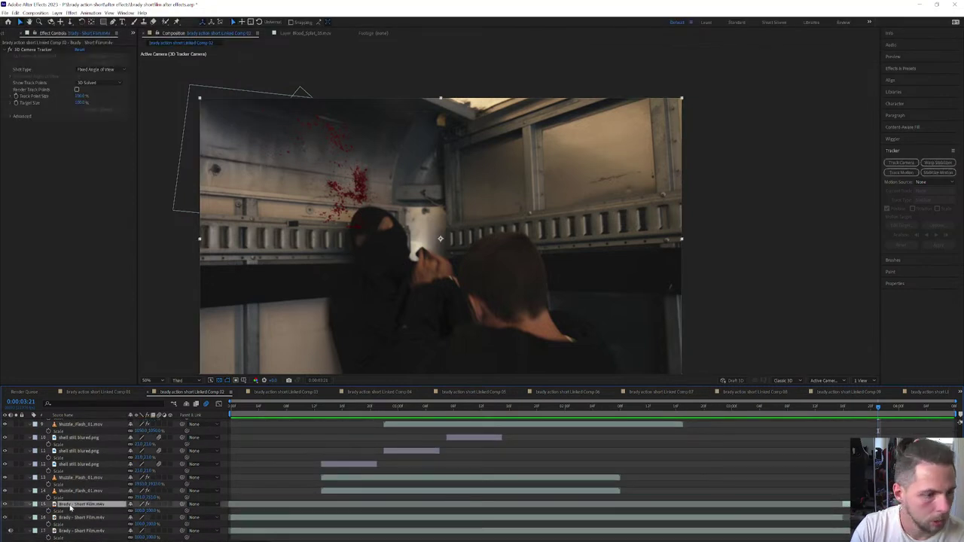
pyautogui.moveTo(71, 509); pyautogui.dragTo(80, 428)
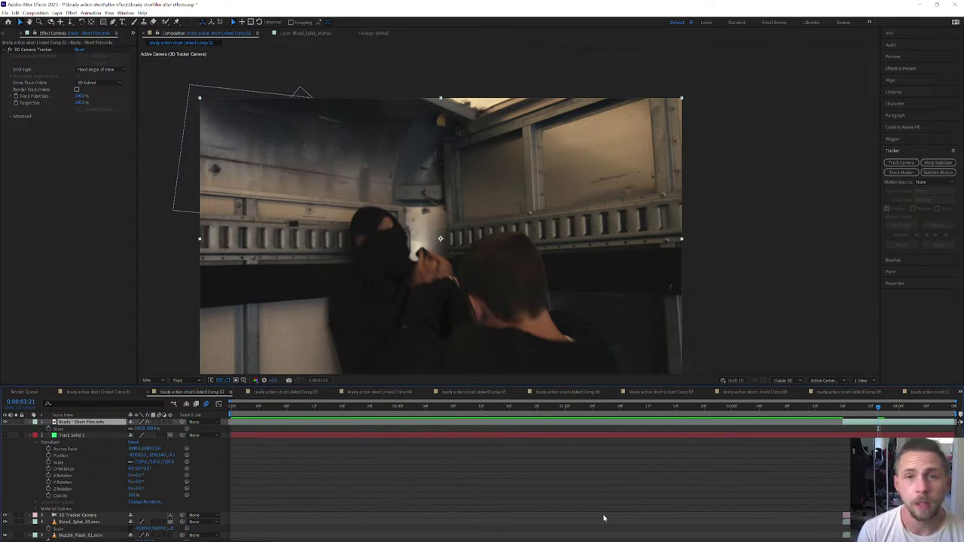
pyautogui.moveTo(848, 410)
pyautogui.mouseDown()
pyautogui.moveTo(907, 426)
pyautogui.moveTo(858, 427)
pyautogui.mouseUp()
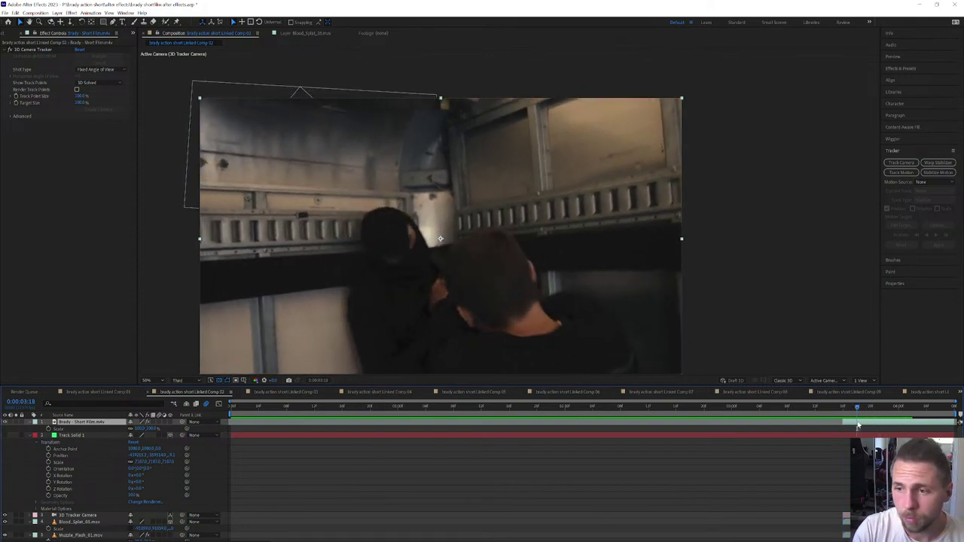
pyautogui.hotkey('ctrl', 'z')
pyautogui.scroll(-6, 860, 439)
pyautogui.scroll(1, 860, 438)
pyautogui.scroll(5, 859, 453)
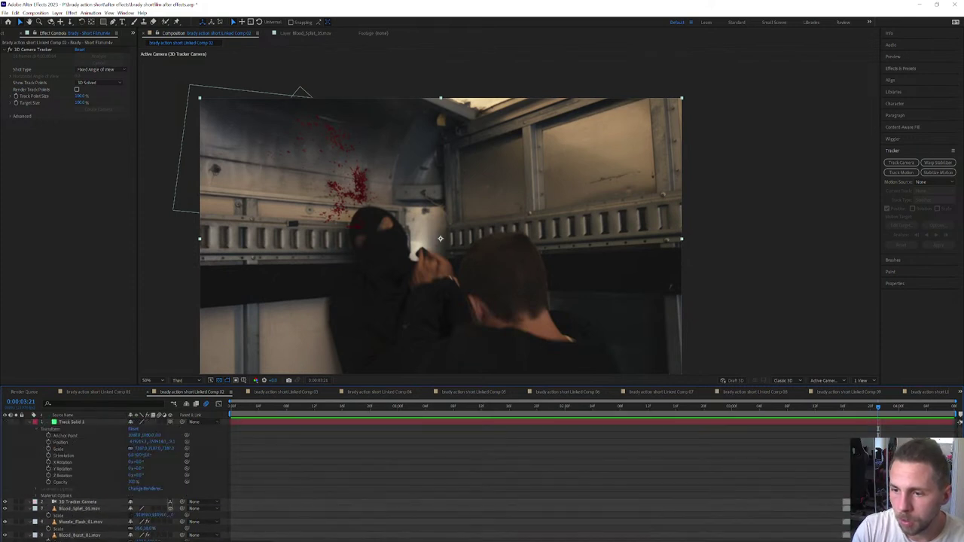
# Step: Review the blood splat from 0:00:03:16 to 0:00:03:21 and nudge it slightly up and left on the wall
pyautogui.click(844, 411)
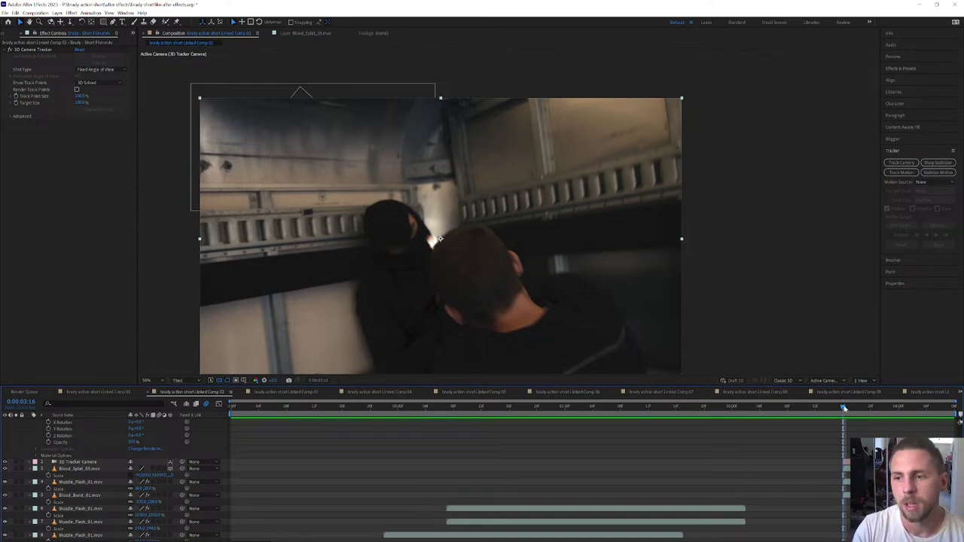
pyautogui.click(861, 408)
pyautogui.moveTo(862, 409)
pyautogui.mouseDown()
pyautogui.moveTo(885, 411)
pyautogui.moveTo(861, 413)
pyautogui.moveTo(877, 414)
pyautogui.mouseUp()
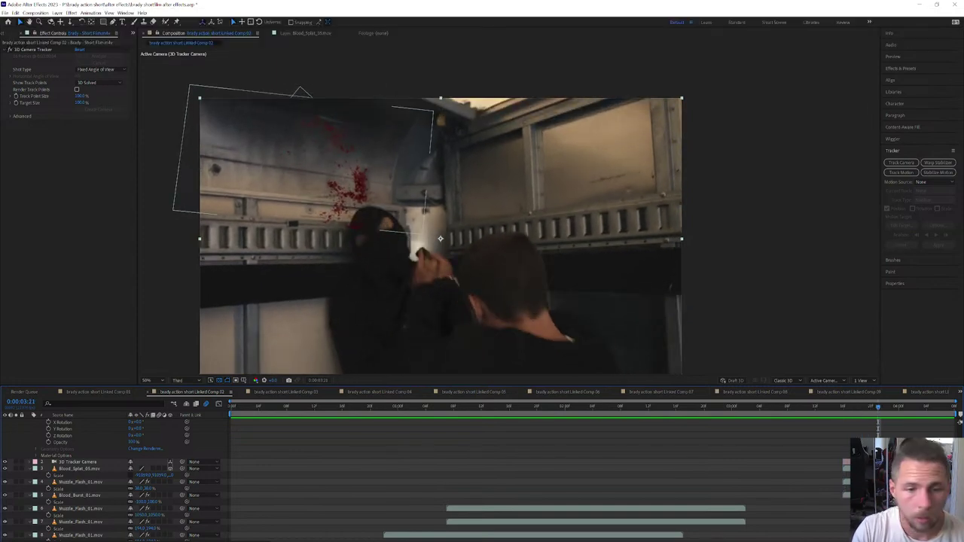
pyautogui.click(82, 470)
pyautogui.moveTo(351, 190)
pyautogui.mouseDown()
pyautogui.moveTo(339, 177)
pyautogui.moveTo(334, 183)
pyautogui.mouseUp()
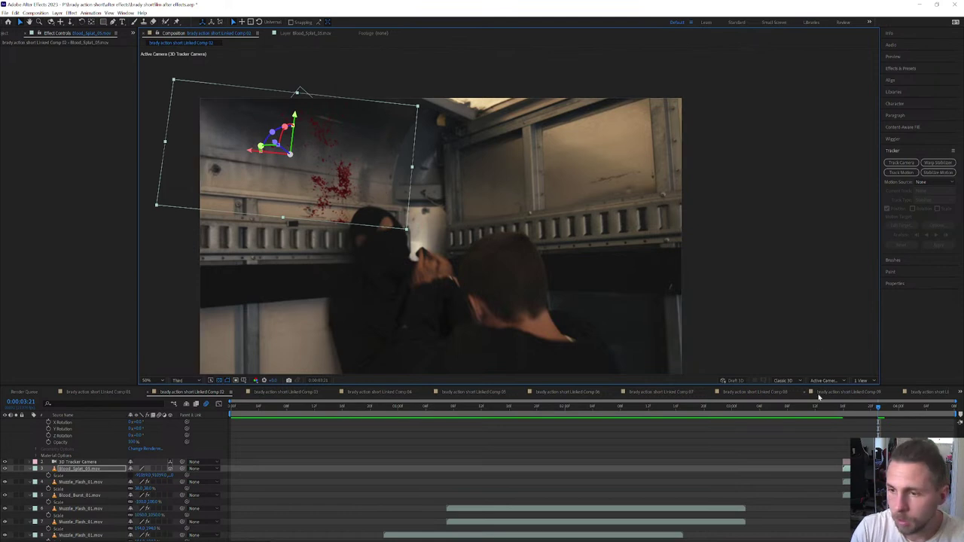
# Step: Draw a closed freeform mask around the lower cluster of blood on the van wall, on the blood splat layer
pyautogui.moveTo(845, 408); pyautogui.dragTo(878, 423)
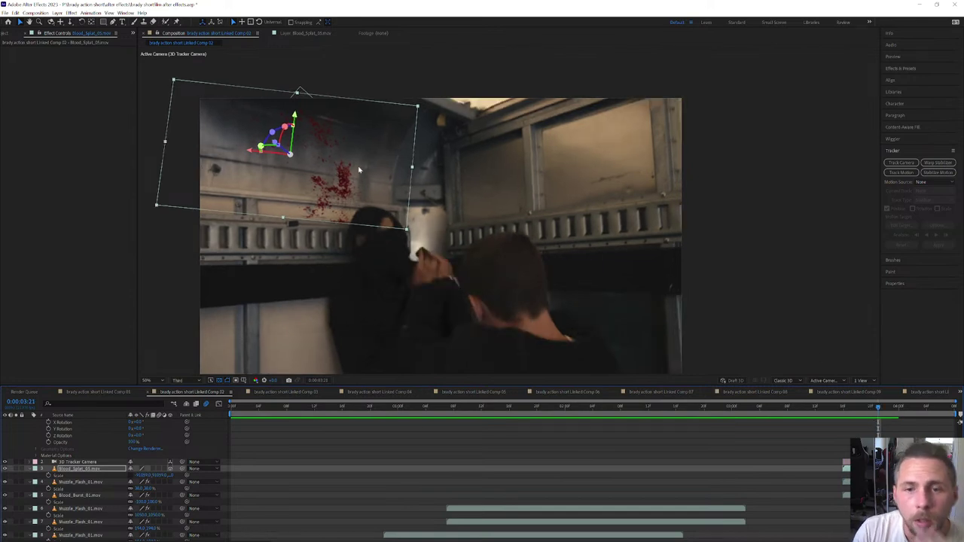
pyautogui.scroll(1, 358, 172)
pyautogui.scroll(-1, 351, 174)
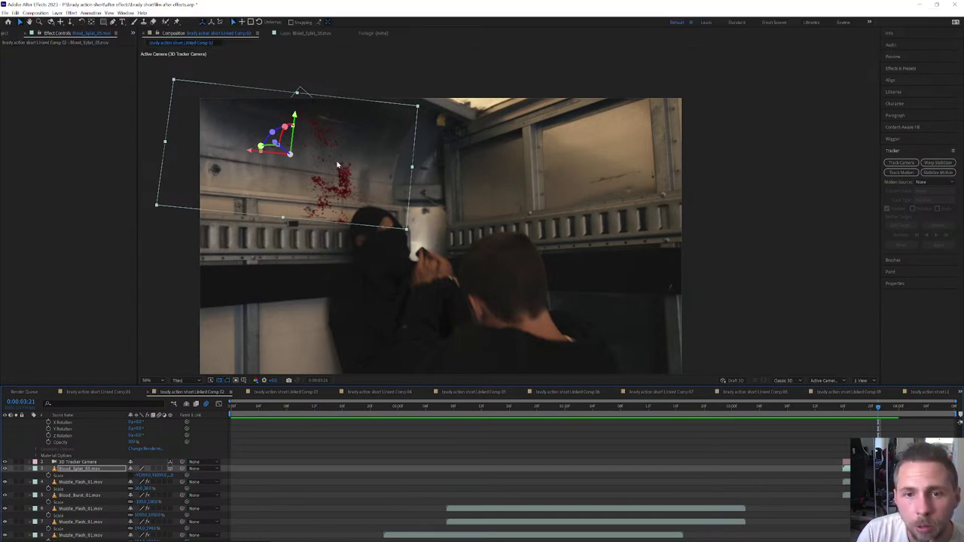
pyautogui.click(110, 23)
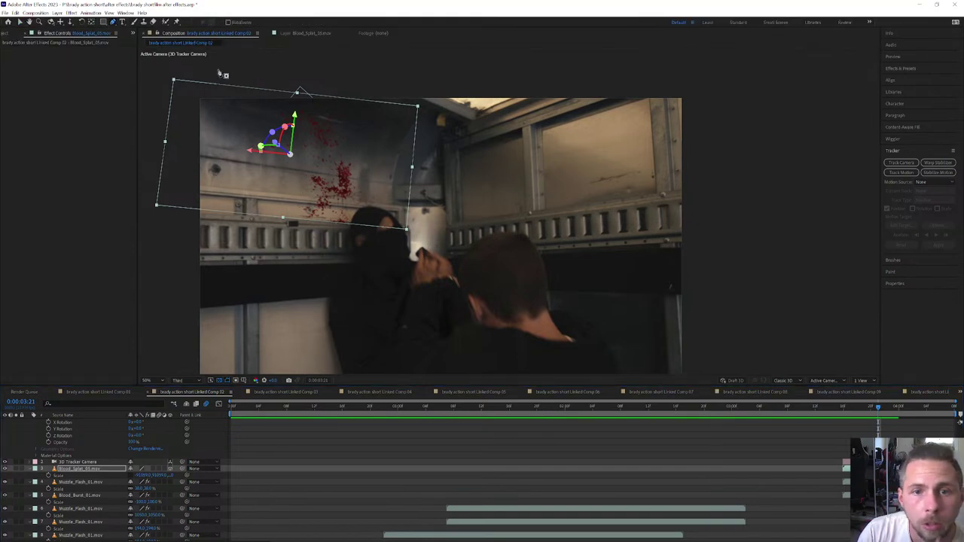
pyautogui.click(351, 149)
pyautogui.click(299, 177)
pyautogui.click(289, 199)
pyautogui.click(291, 214)
pyautogui.click(309, 223)
pyautogui.click(342, 218)
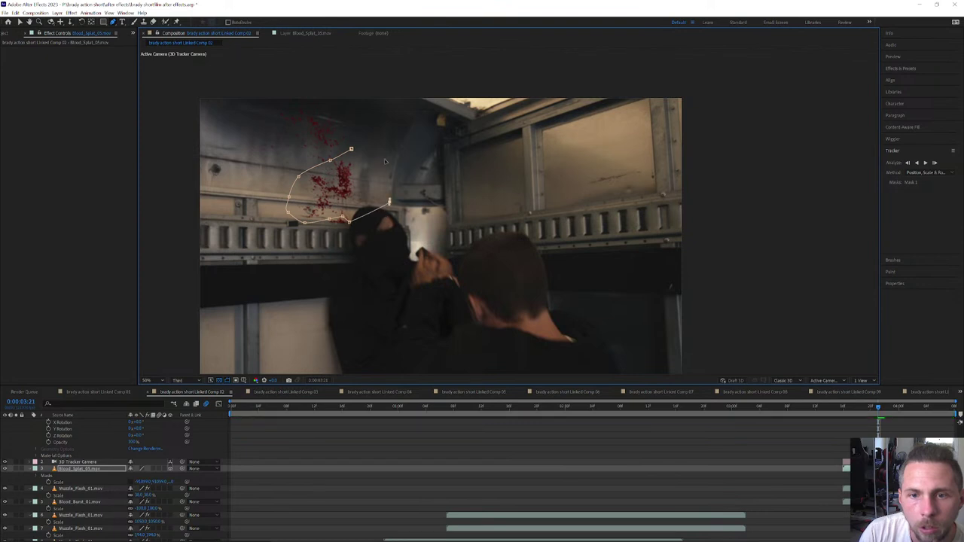
pyautogui.click(351, 149)
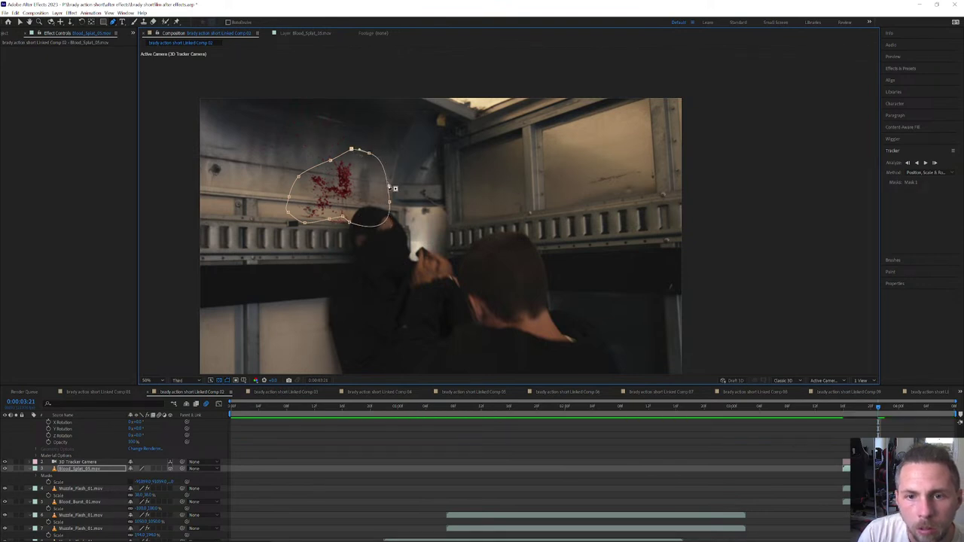
# Step: Feather the new blood splat mask by about 45 pixels and check its edge over the wall
pyautogui.press('f')
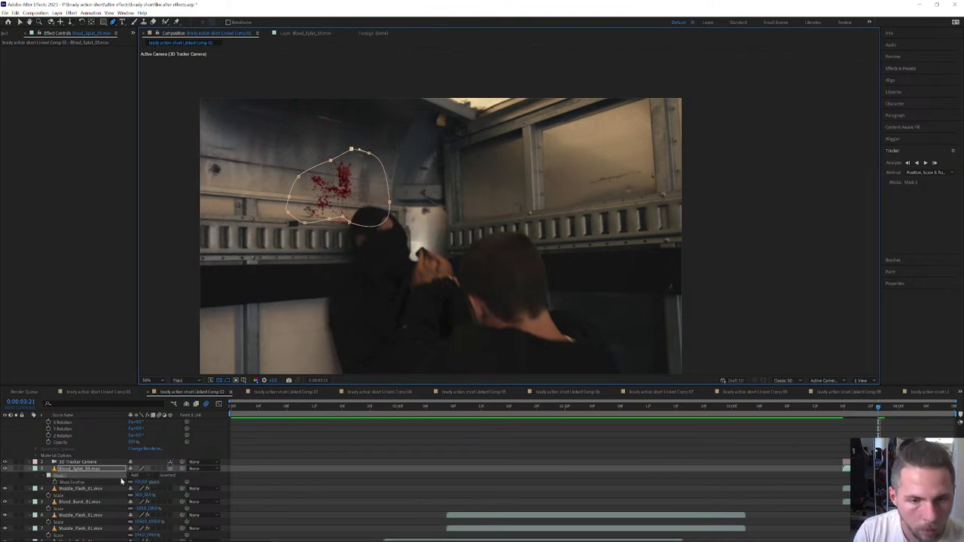
pyautogui.moveTo(136, 483); pyautogui.dragTo(151, 483)
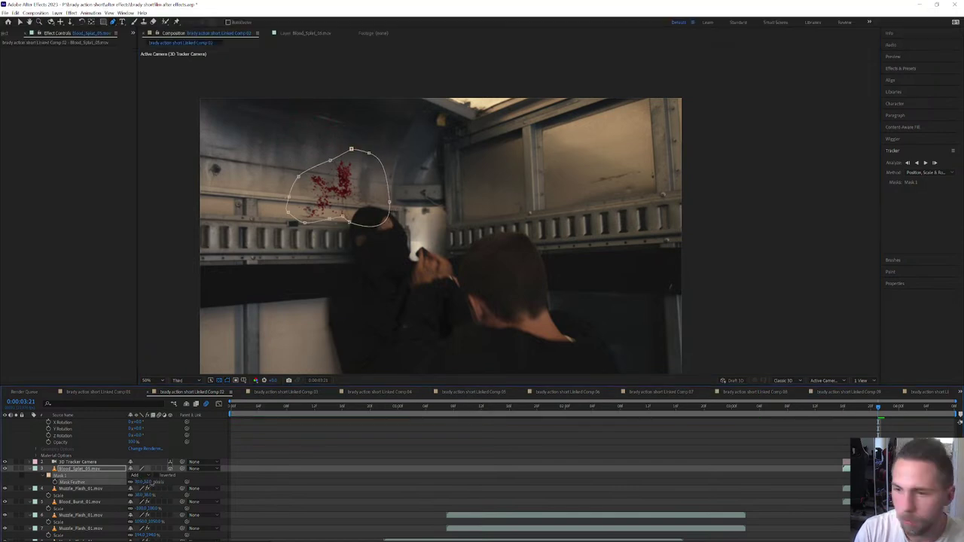
pyautogui.moveTo(840, 413); pyautogui.dragTo(881, 417)
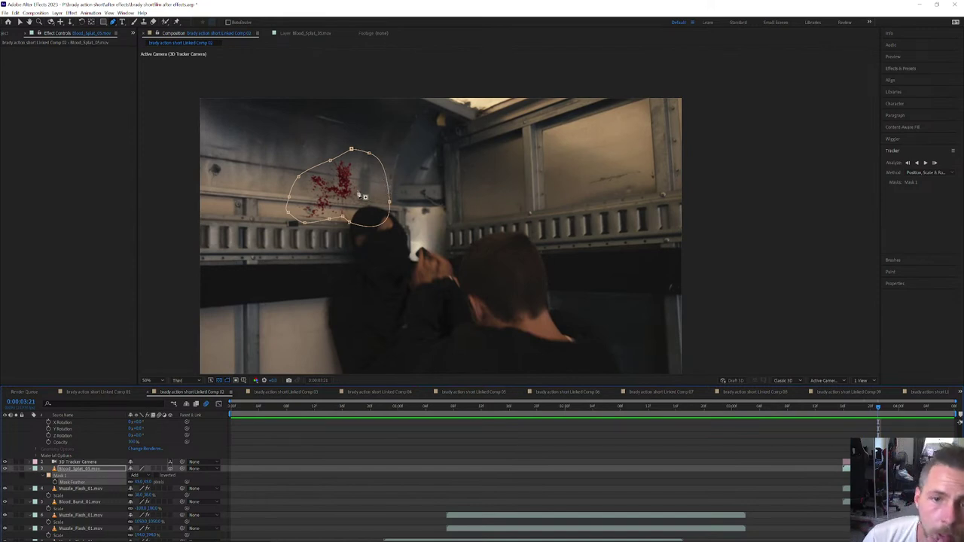
pyautogui.scroll(-2, 393, 224)
pyautogui.scroll(2, 433, 222)
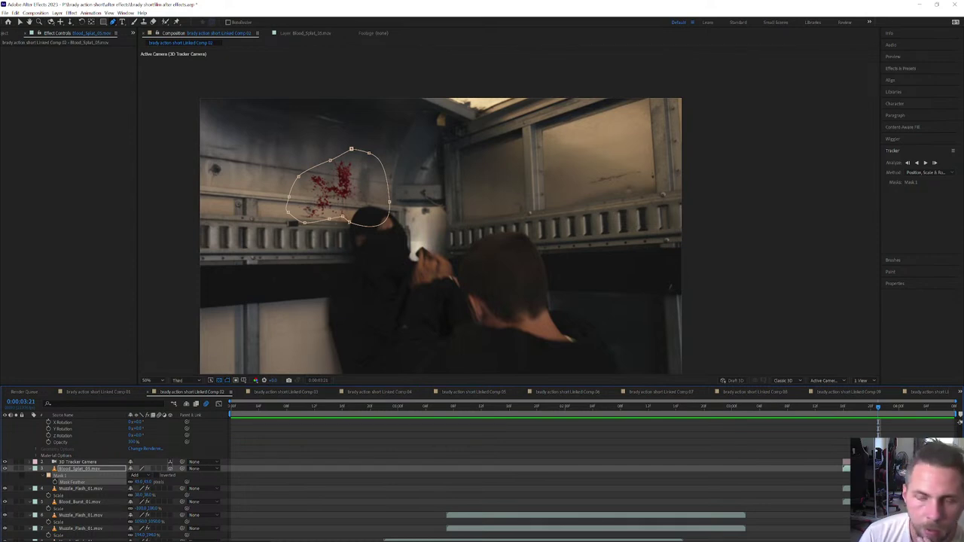
# Step: Set the masked blood splat layer's blending mode to Overlay
pyautogui.click(79, 468)
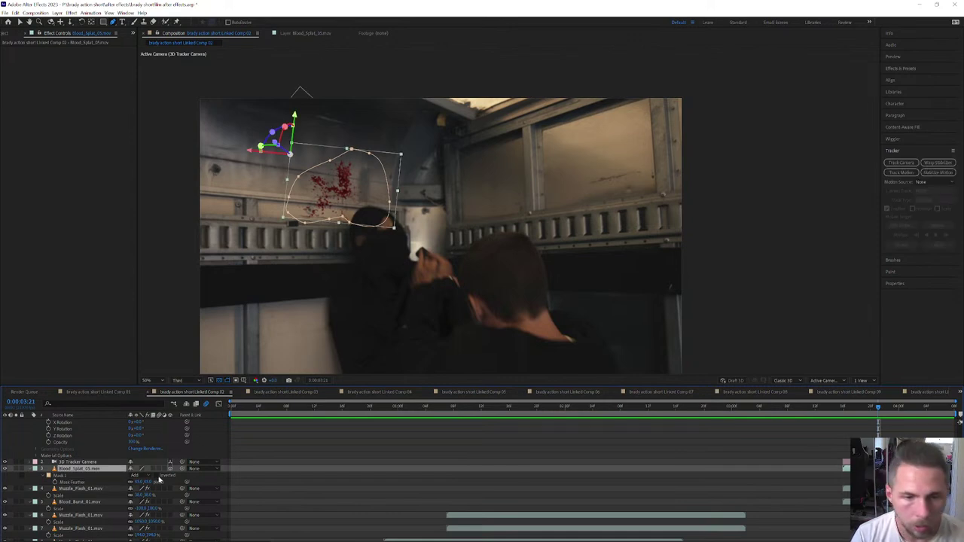
pyautogui.press('F4')
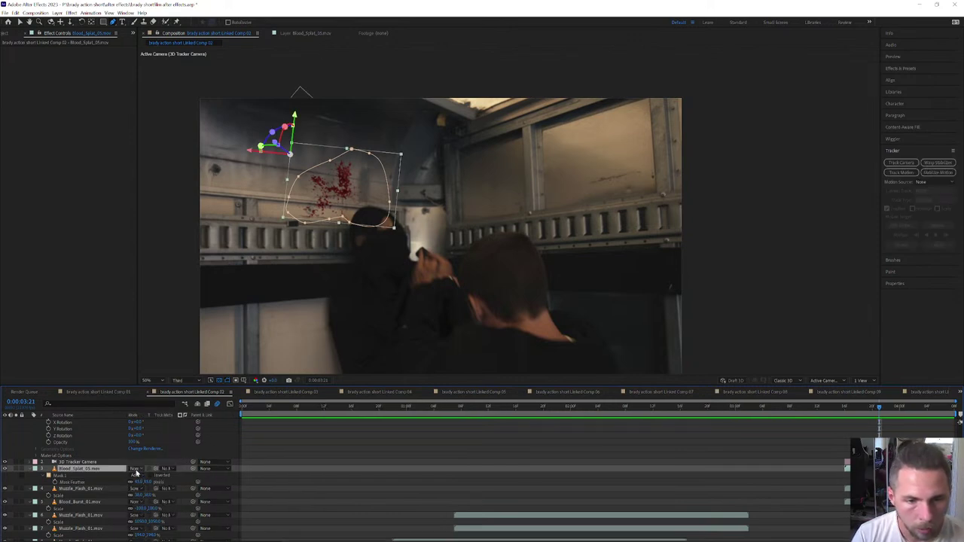
pyautogui.click(136, 470)
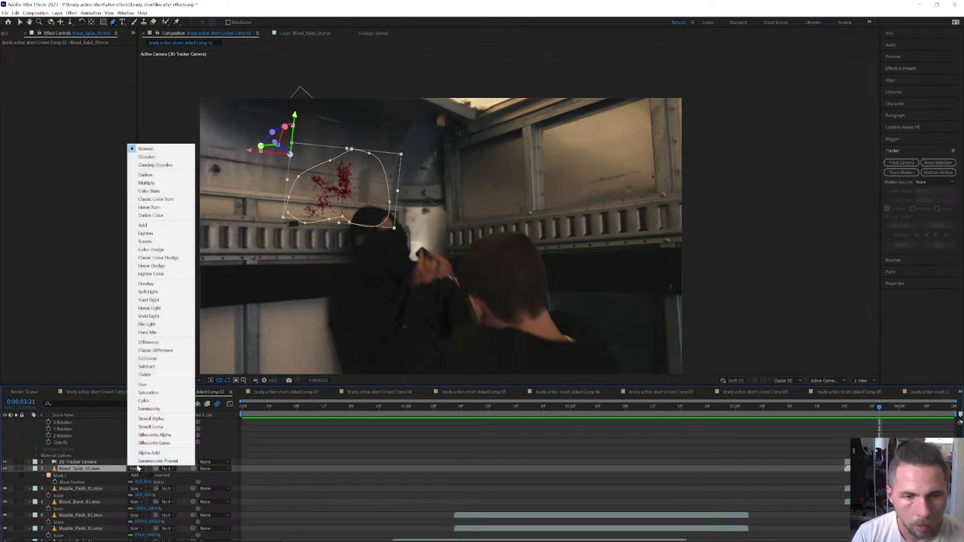
pyautogui.click(156, 284)
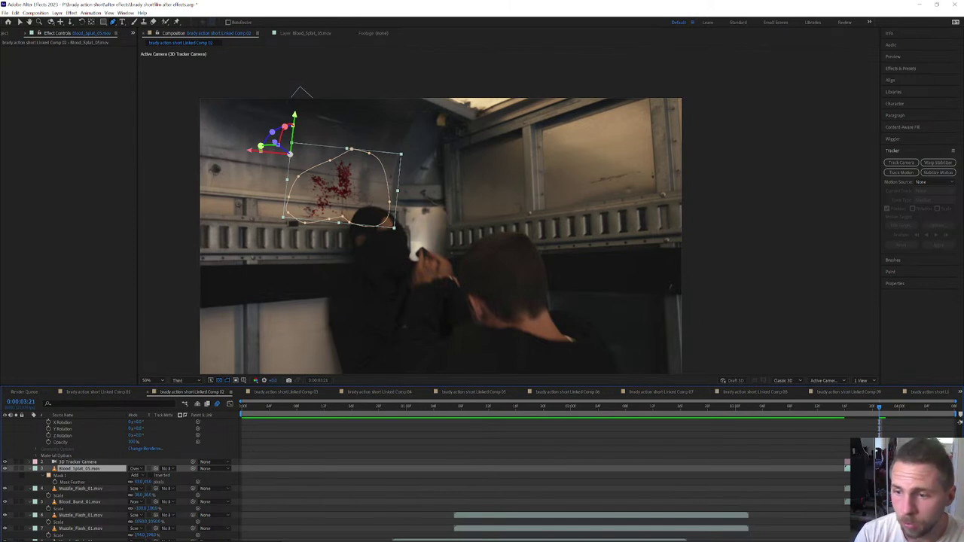
# Step: Set the blood splat layer's opacity to 80% and preview the frames where it appears
pyautogui.press('t')
pyautogui.click(134, 476)
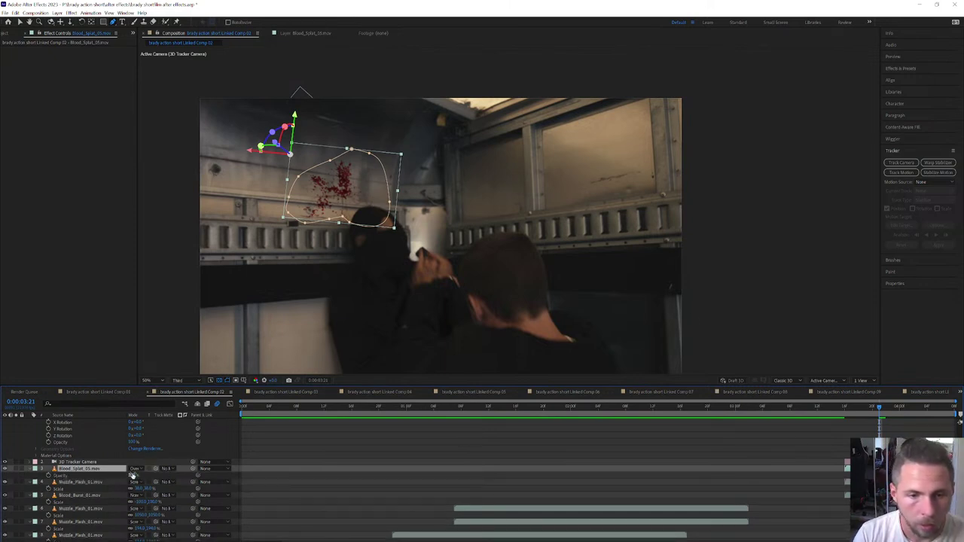
pyautogui.write('80')
pyautogui.press('Return')
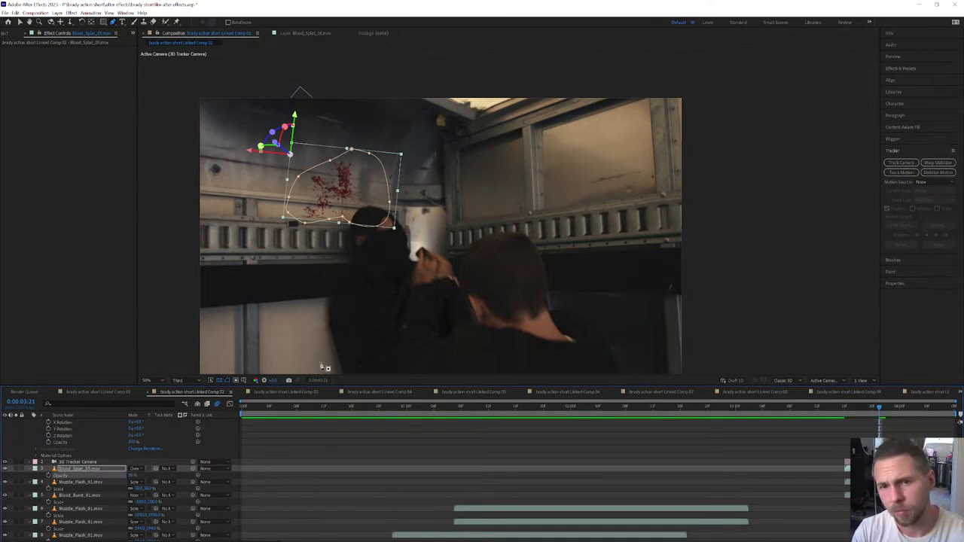
pyautogui.scroll(-2, 474, 281)
pyautogui.scroll(2, 470, 279)
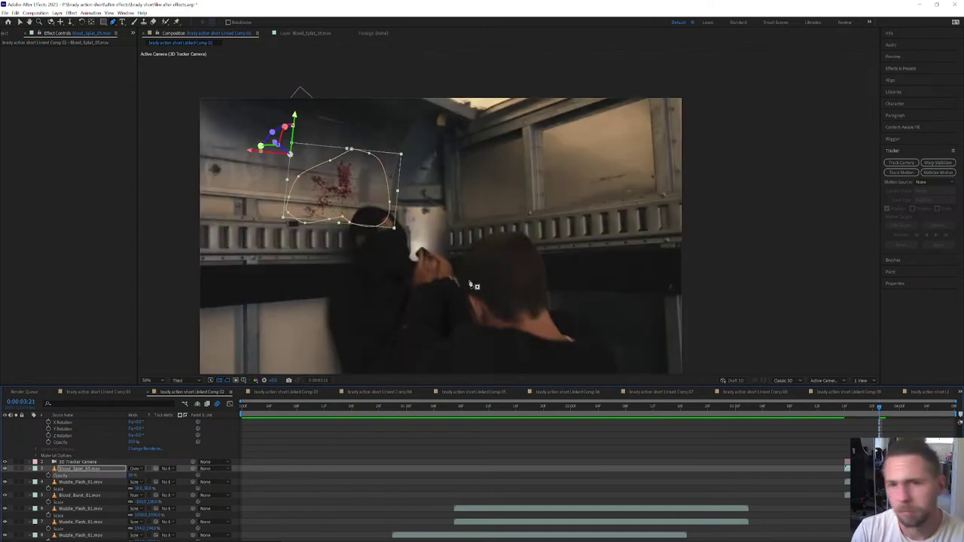
pyautogui.click(839, 414)
pyautogui.press('space')
pyautogui.press('space')
pyautogui.moveTo(839, 415); pyautogui.dragTo(864, 422)
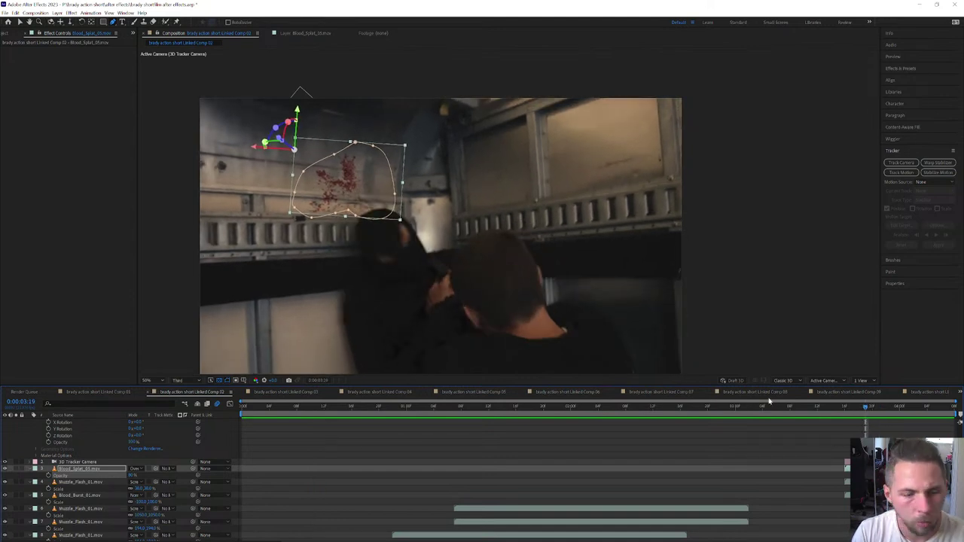
# Step: Try a far larger scale on the blood splat layer at 0:00:03:19
pyautogui.press('s')
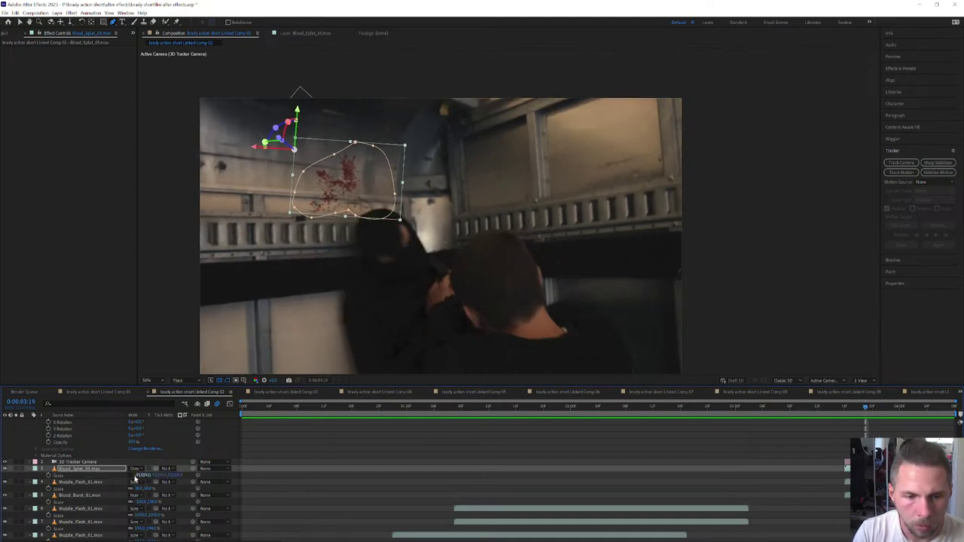
pyautogui.moveTo(140, 477); pyautogui.dragTo(215, 493)
pyautogui.click(143, 476)
pyautogui.click(142, 475)
pyautogui.write('0')
pyautogui.press('Return')
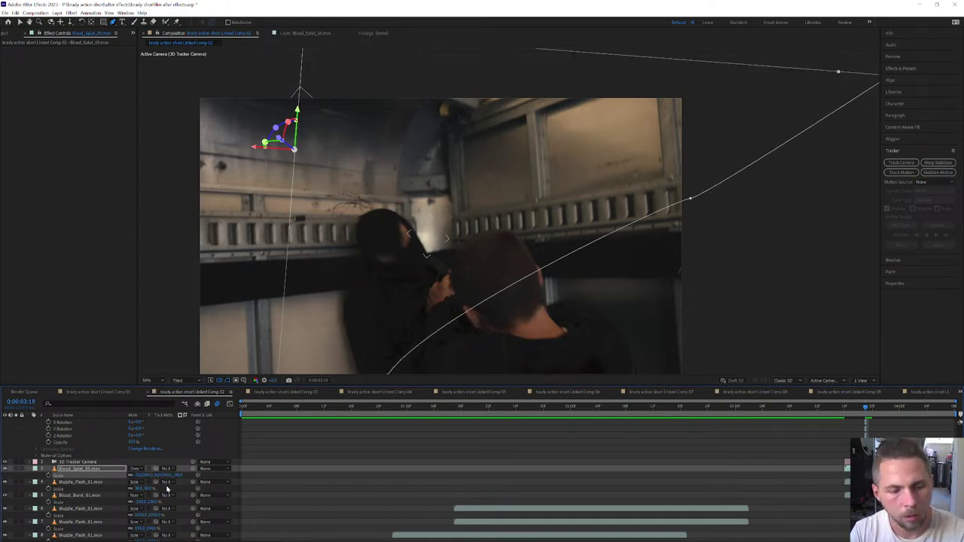
pyautogui.hotkey('ctrl', 'z')
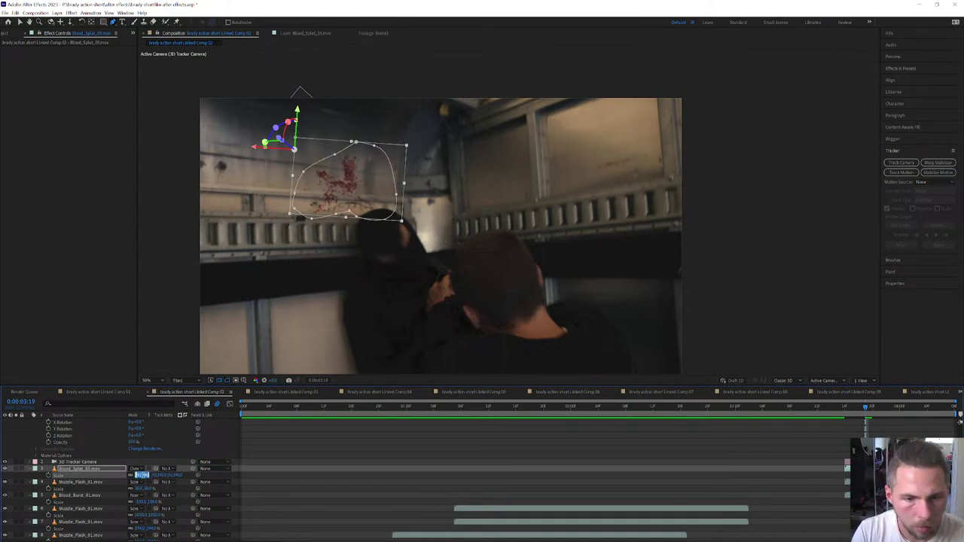
# Step: Enlarge the blood splat layer slightly through its scale value and move it a little higher on the wall
pyautogui.click(142, 476)
pyautogui.press('BackSpace')
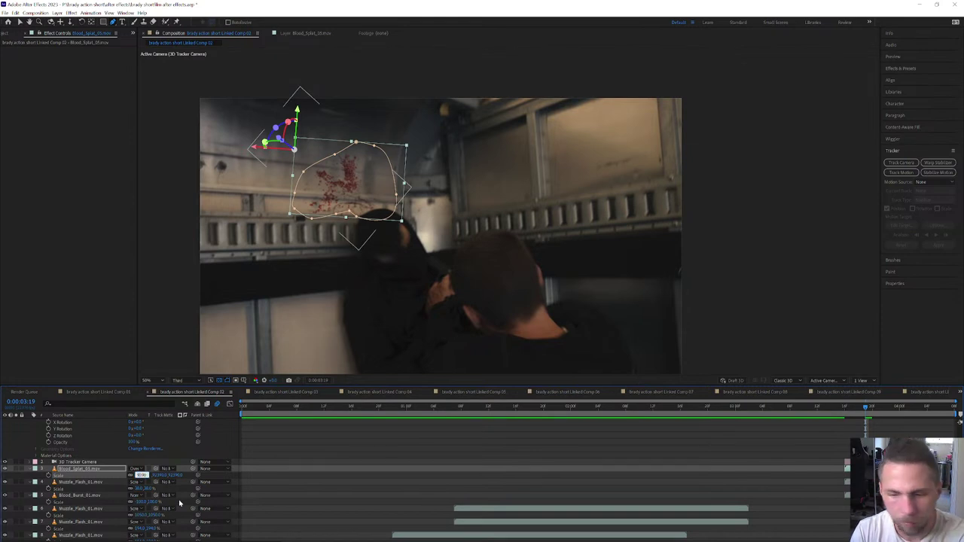
pyautogui.write('6')
pyautogui.press('Return')
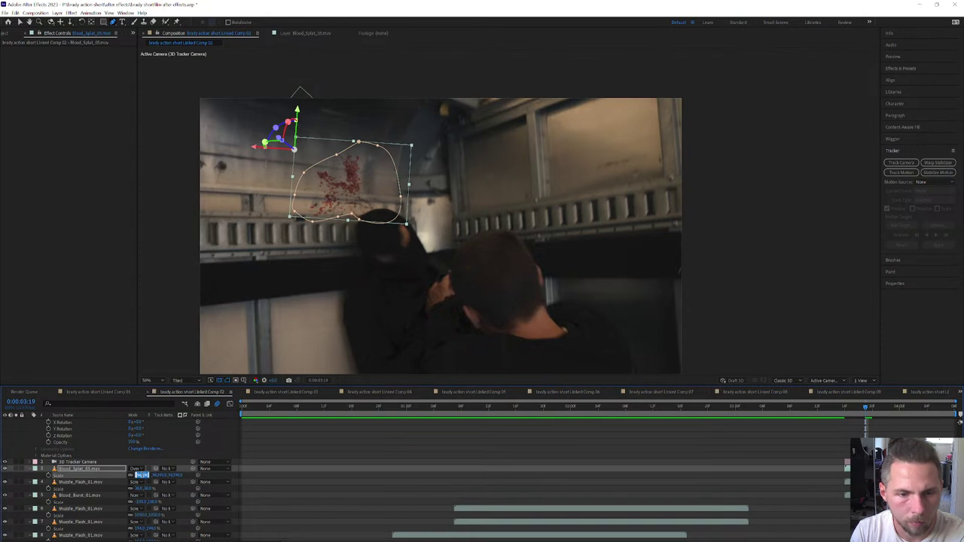
pyautogui.press('Return')
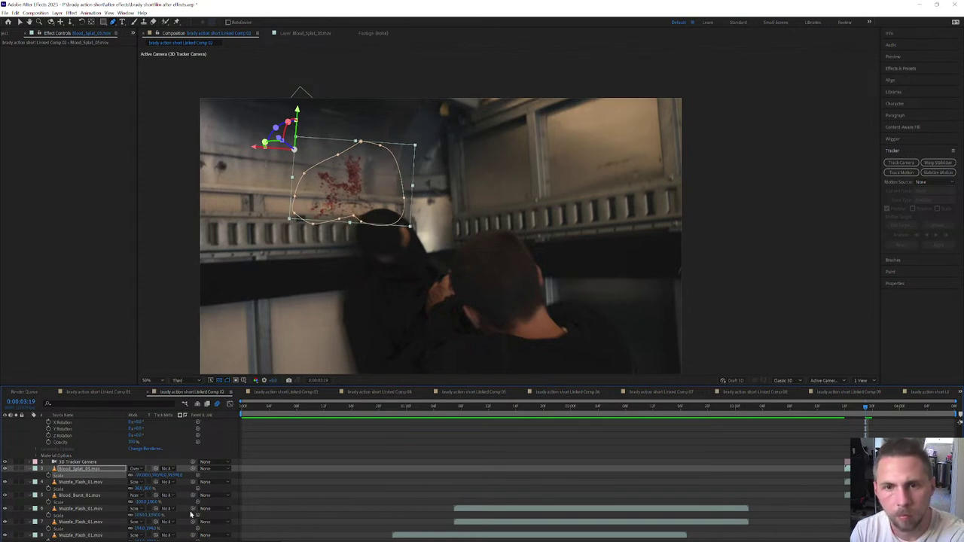
pyautogui.press('v')
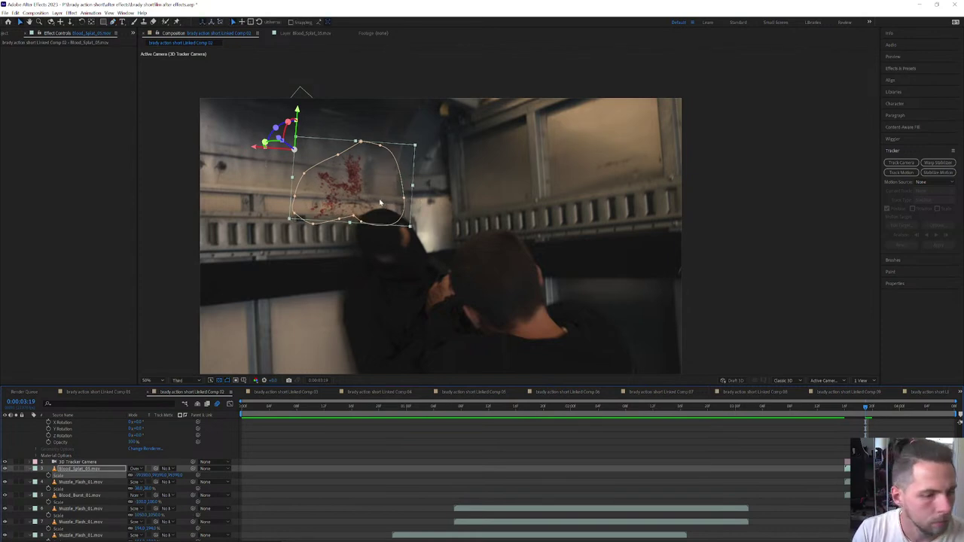
pyautogui.moveTo(381, 203); pyautogui.dragTo(377, 188)
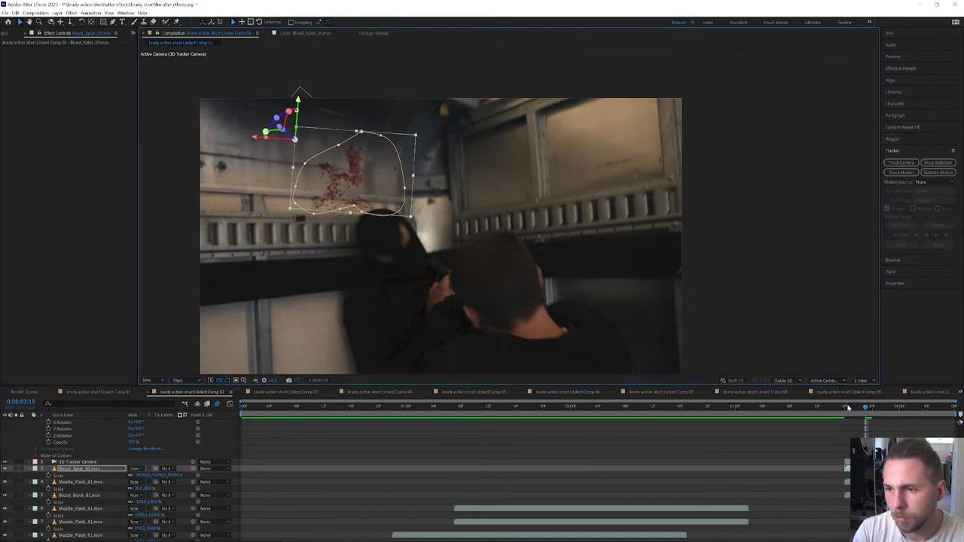
# Step: Play back the end of the shot and examine how the blood splat tracks with the wall up to 0:00:04:05
pyautogui.click(832, 407)
pyautogui.press('space')
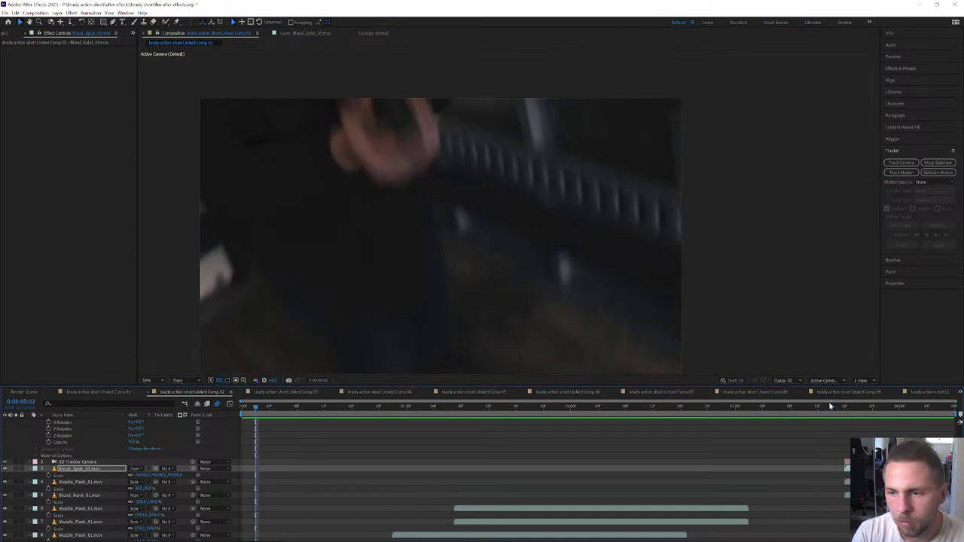
pyautogui.press('space')
pyautogui.press('space')
pyautogui.press('space')
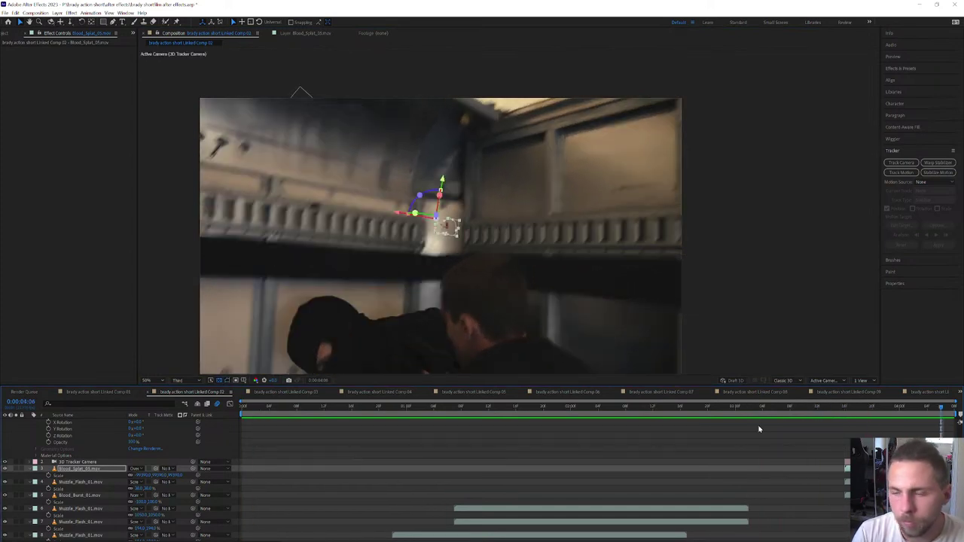
pyautogui.click(936, 410)
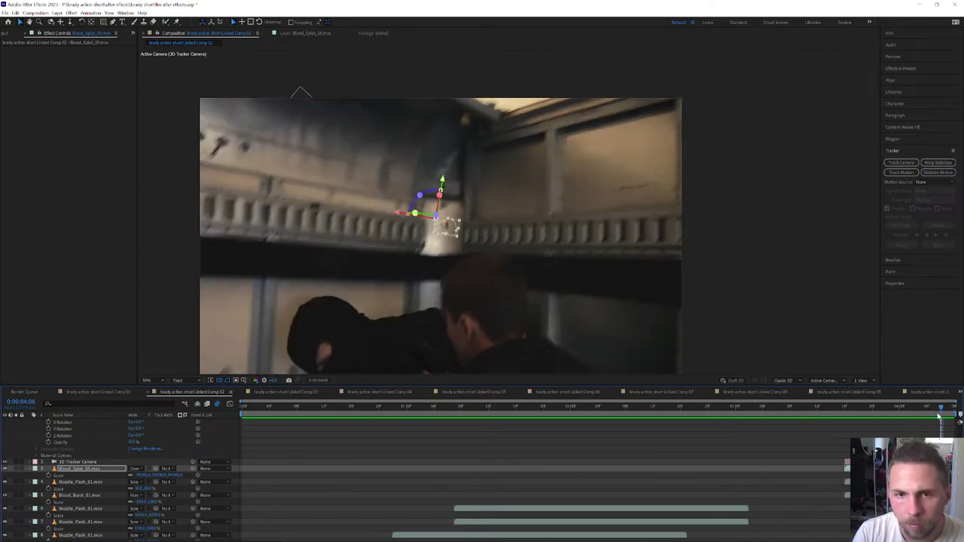
pyautogui.moveTo(939, 417); pyautogui.dragTo(936, 418)
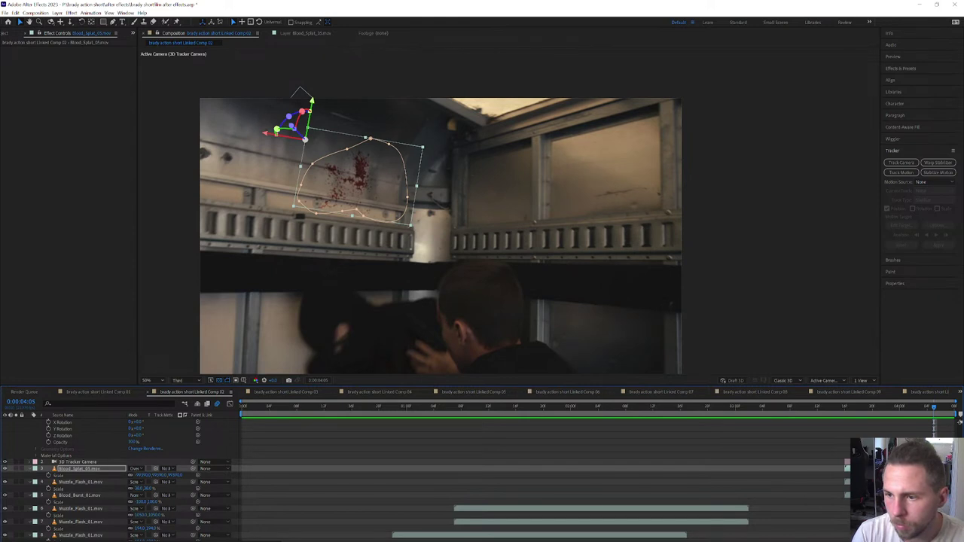
# Step: Duplicate the blood splat layer, make the copy a 2D layer and set its scale to 100%
pyautogui.hotkey('ctrl', 'd')
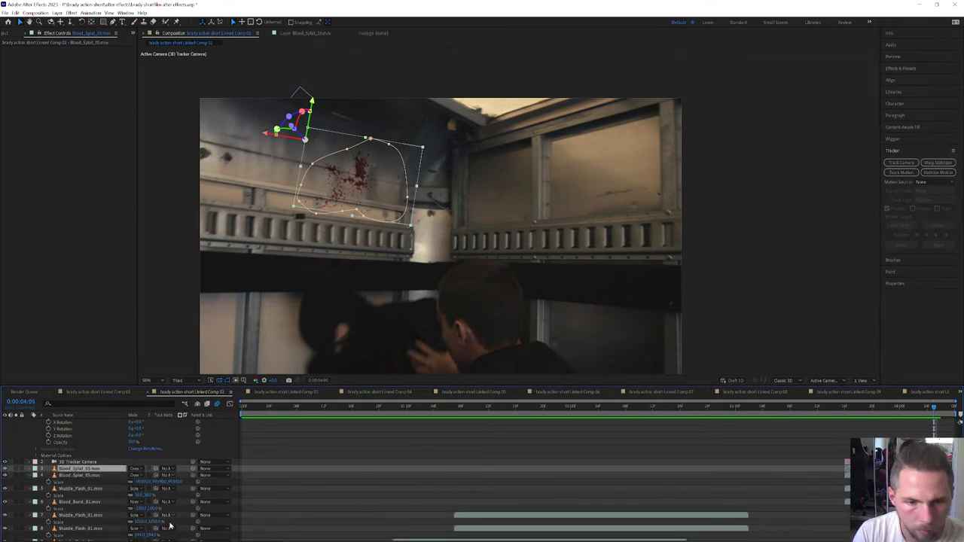
pyautogui.press('F4')
pyautogui.click(170, 472)
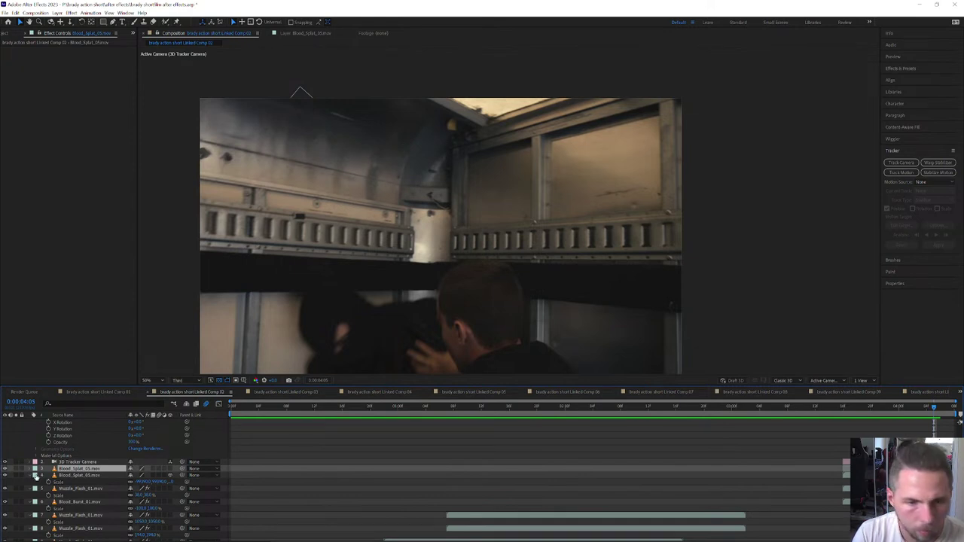
pyautogui.press('s')
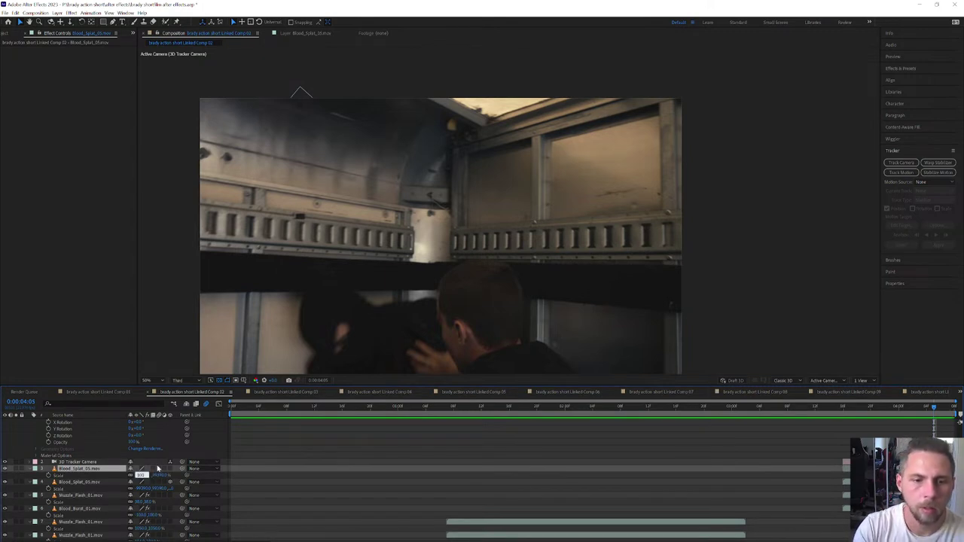
pyautogui.press('Return')
pyautogui.click(79, 469)
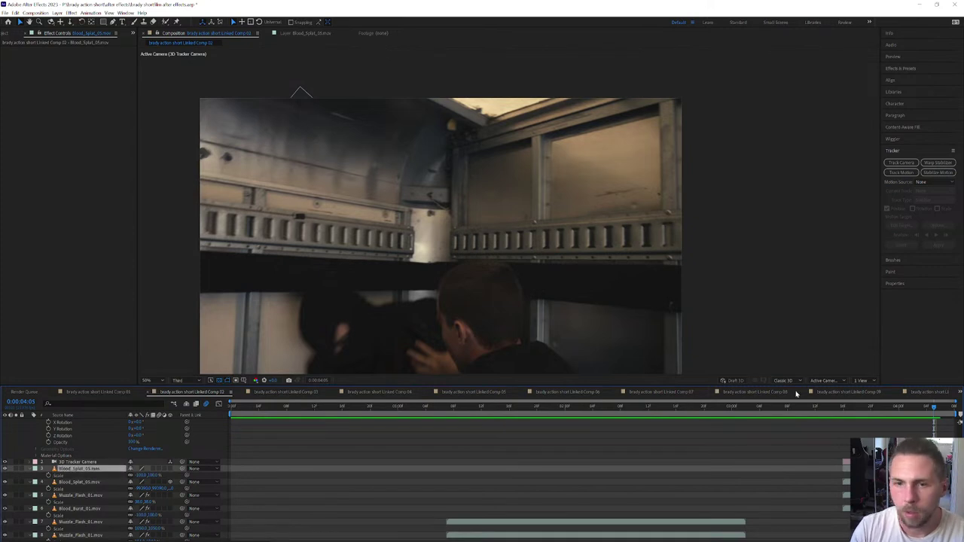
# Step: Try to reposition the duplicated blood layer on the wall, undo the move, and step back to 0:00:04:04
pyautogui.scroll(-6, 566, 283)
pyautogui.scroll(6, 566, 285)
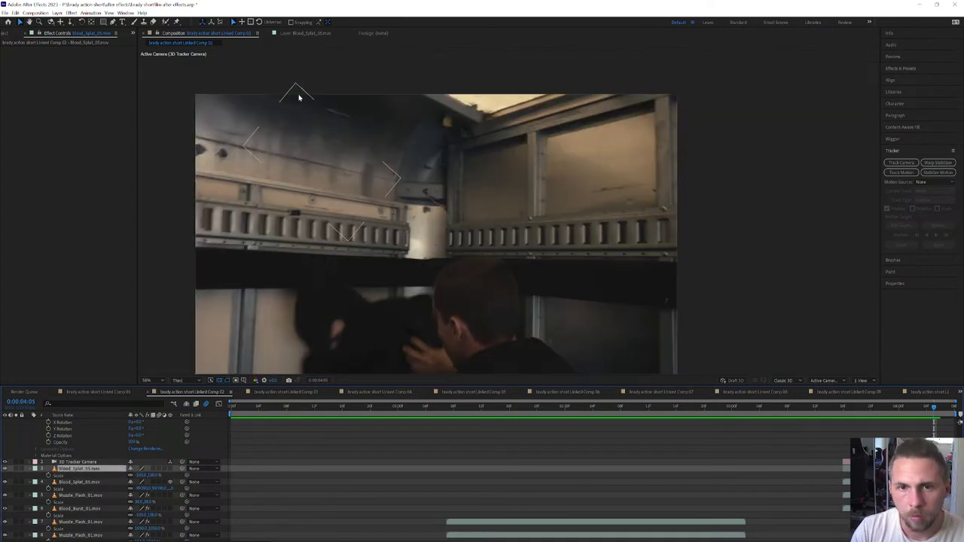
pyautogui.moveTo(299, 98); pyautogui.dragTo(329, 123)
pyautogui.hotkey('ctrl', 'z')
pyautogui.moveTo(936, 412)
pyautogui.mouseDown()
pyautogui.moveTo(946, 412)
pyautogui.moveTo(930, 412)
pyautogui.mouseUp()
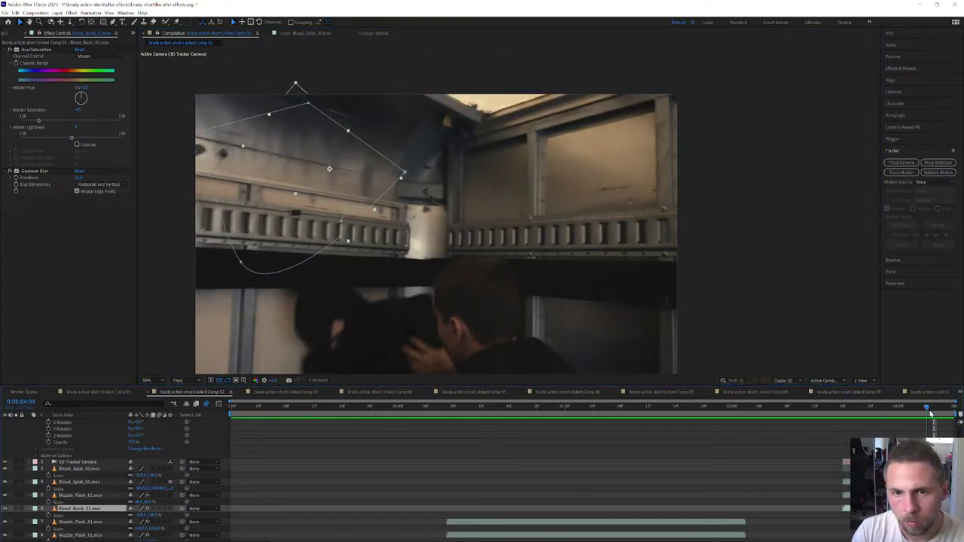
# Step: Reset the duplicated 2D blood splat layer's position to 0, 0 to bring it into the frame
pyautogui.press('pageup')
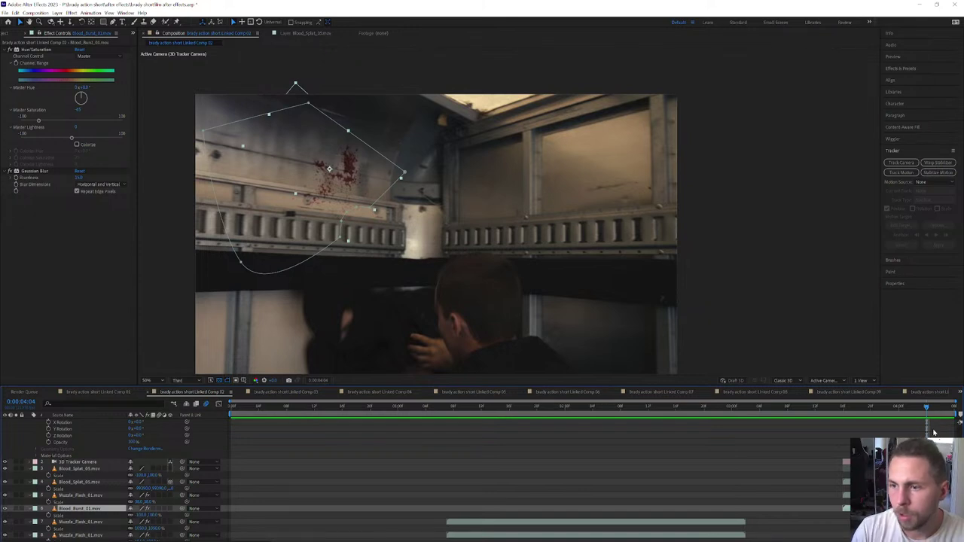
pyautogui.moveTo(930, 413)
pyautogui.mouseDown()
pyautogui.moveTo(944, 413)
pyautogui.moveTo(926, 414)
pyautogui.mouseUp()
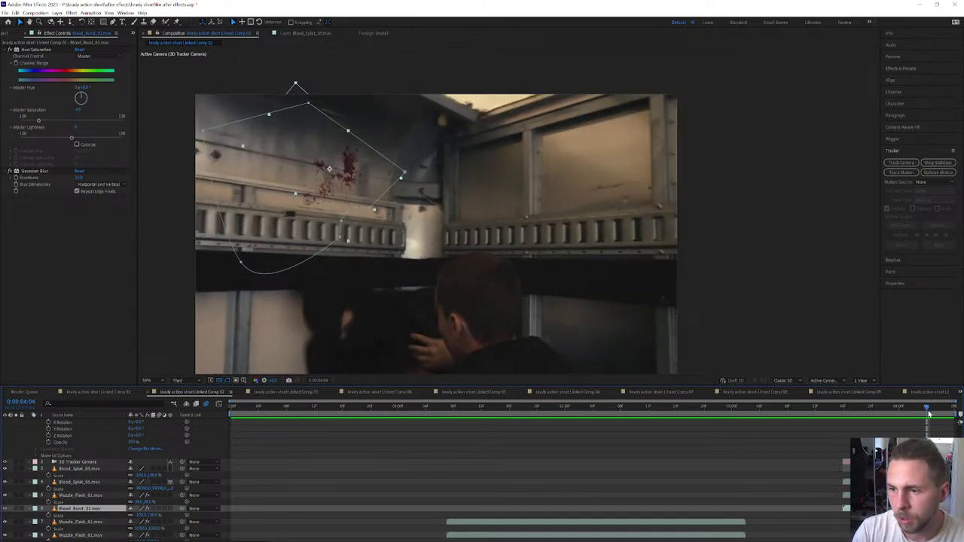
pyautogui.moveTo(930, 412); pyautogui.dragTo(951, 420)
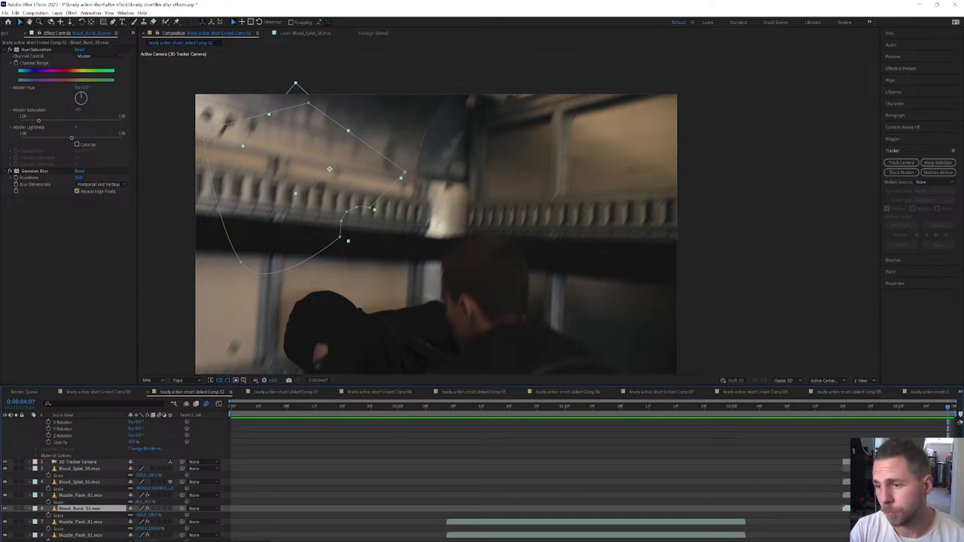
pyautogui.click(846, 468)
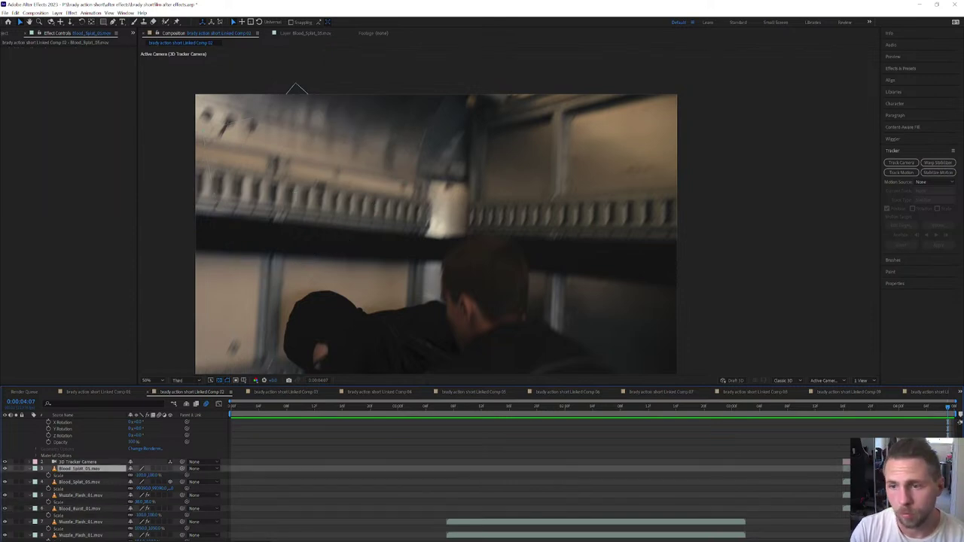
pyautogui.scroll(-10, 761, 295)
pyautogui.scroll(8, 742, 298)
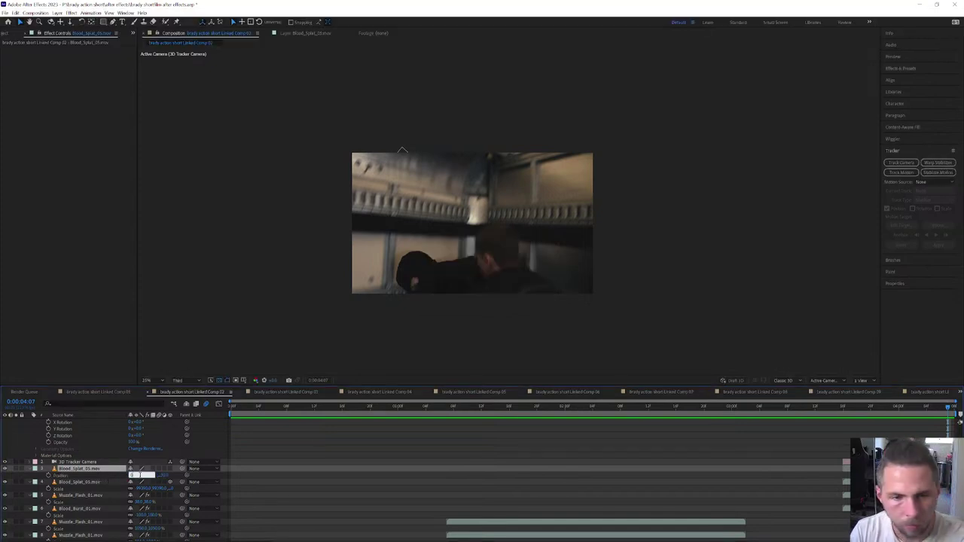
pyautogui.click(161, 478)
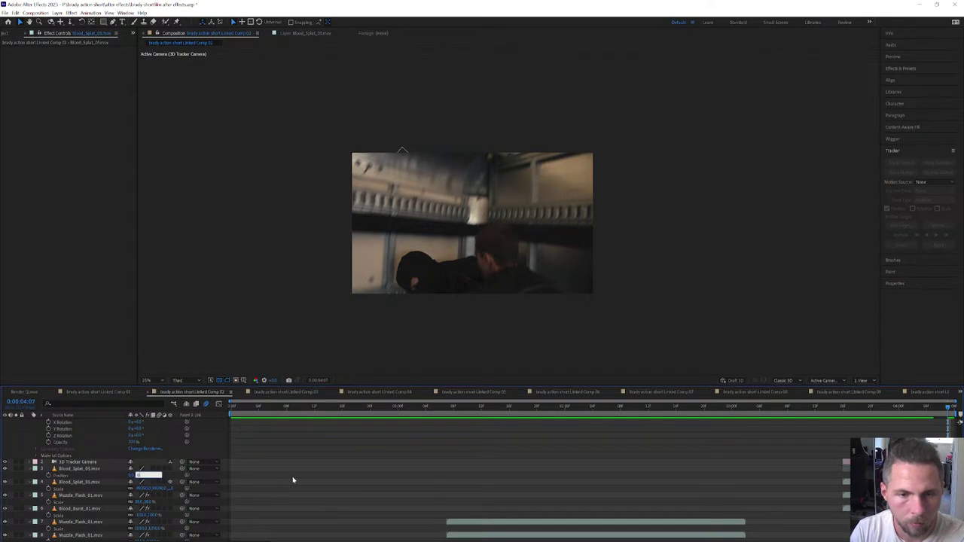
pyautogui.press('Return')
pyautogui.click(371, 161)
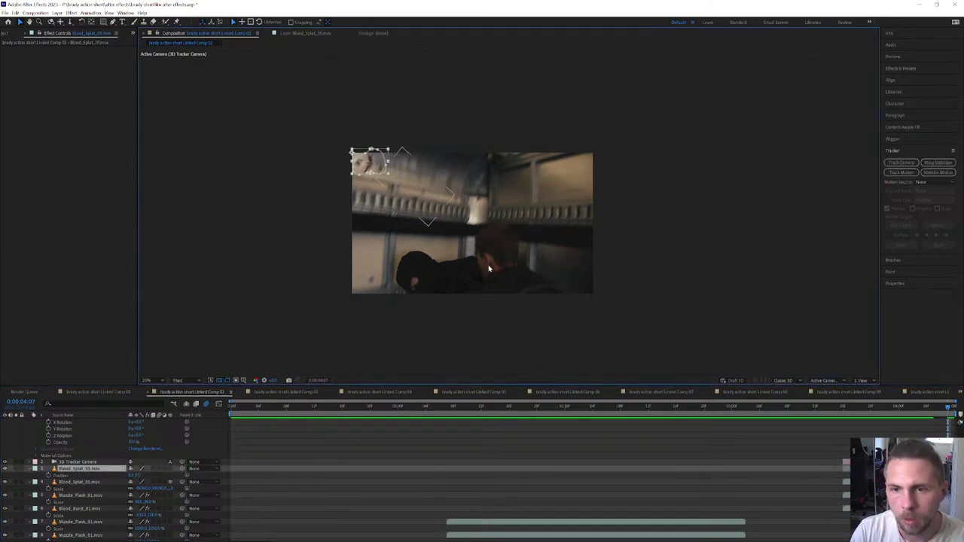
# Step: Move the blood splat copy at 0:00:04:05 from the frame's corner onto the wall where the original splat sits
pyautogui.click(936, 415)
pyautogui.press('.')
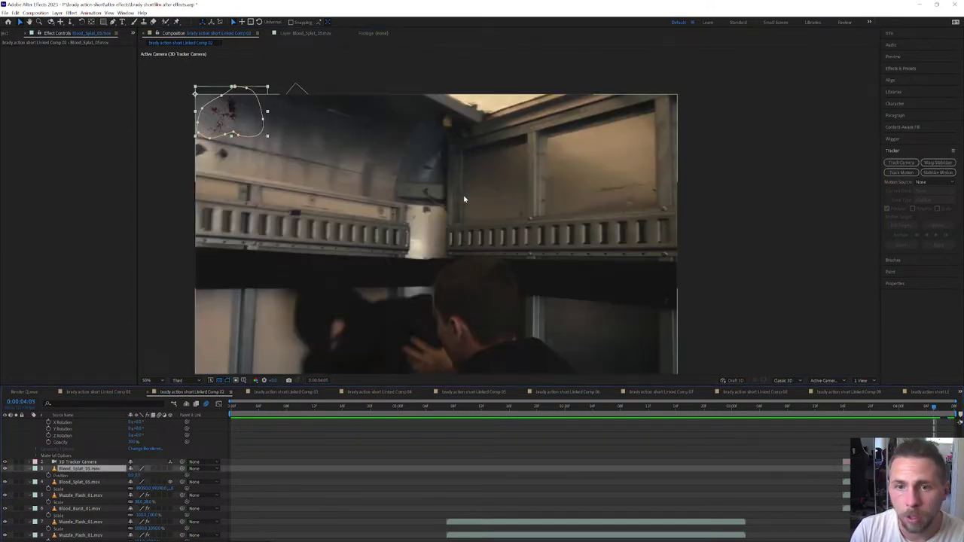
pyautogui.moveTo(238, 114); pyautogui.dragTo(367, 173)
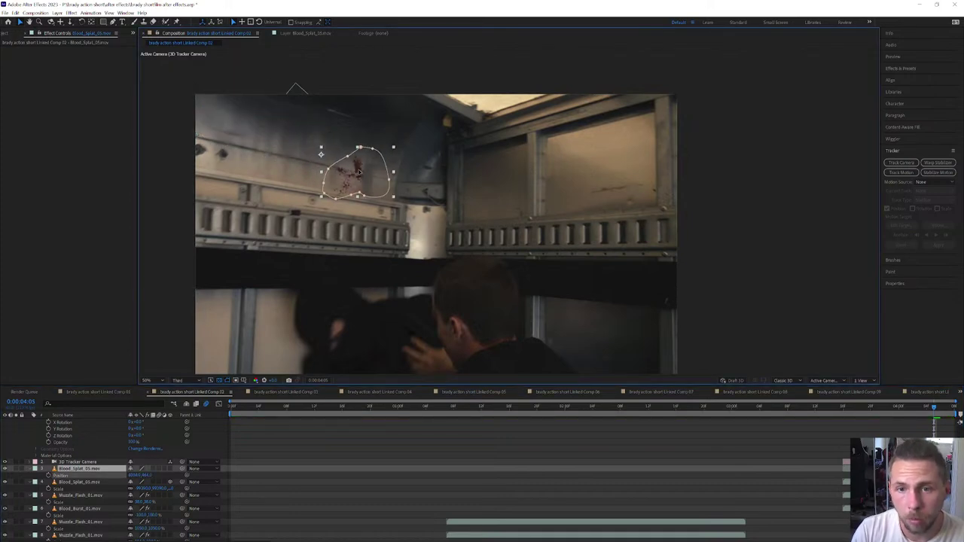
pyautogui.moveTo(930, 409); pyautogui.dragTo(932, 409)
# Step: Scale the blood splat copy up to about 146% and recentre it on the wall at 0:00:04:05
pyautogui.press('s')
pyautogui.moveTo(140, 476); pyautogui.dragTo(180, 476)
pyautogui.moveTo(933, 410); pyautogui.dragTo(935, 416)
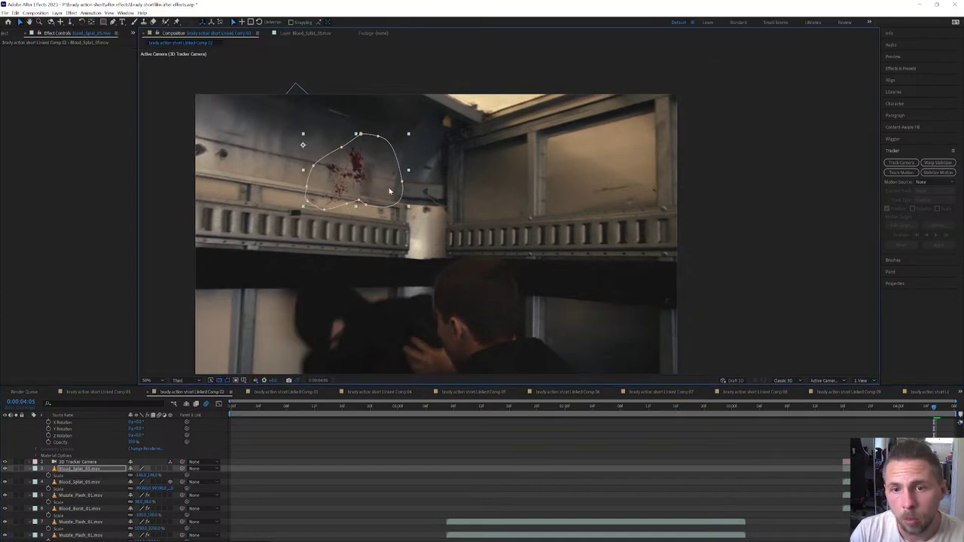
pyautogui.click(361, 178)
pyautogui.moveTo(935, 408)
pyautogui.mouseDown()
pyautogui.moveTo(919, 407)
pyautogui.moveTo(934, 408)
pyautogui.mouseUp()
# Step: Start position keyframing on the blood splat copy at 0:00:04:05 and compare its placement with the following frame
pyautogui.press('p')
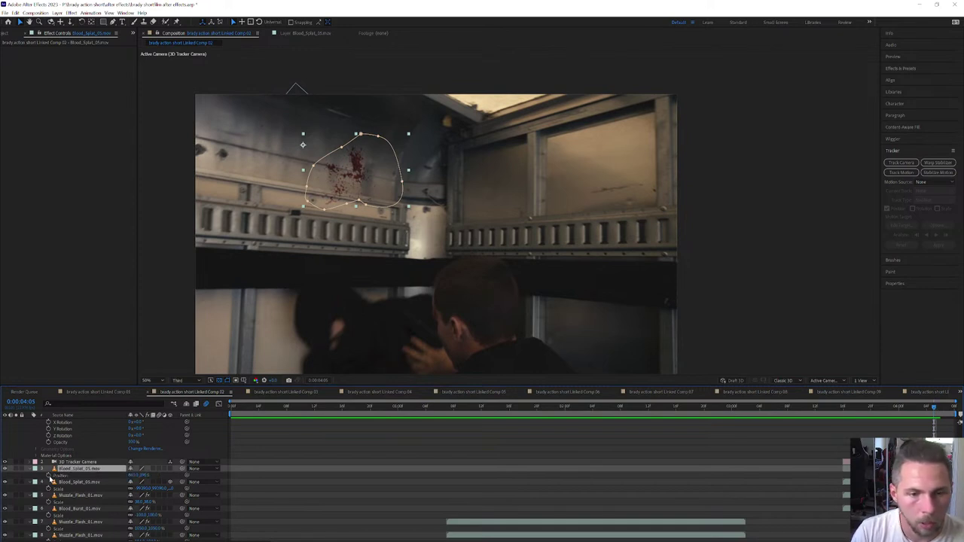
pyautogui.click(49, 477)
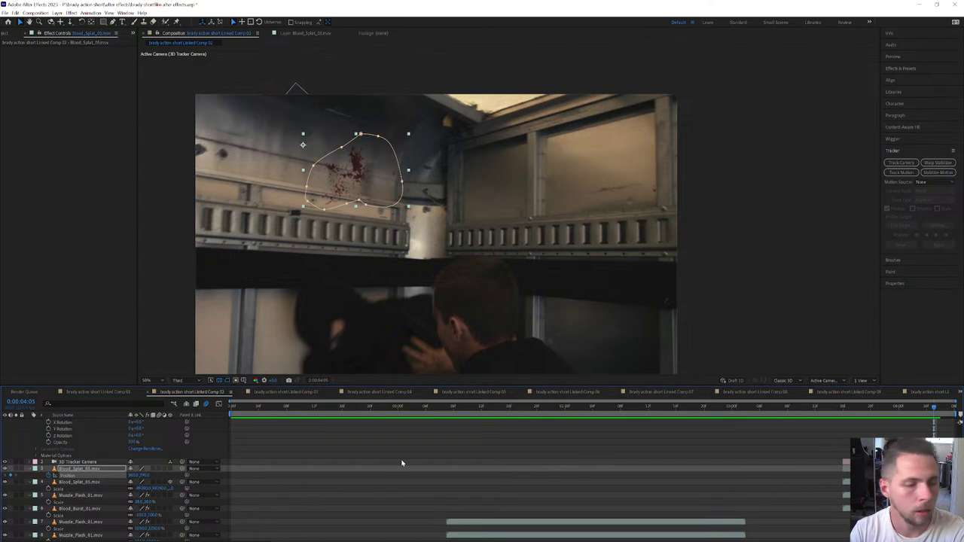
pyautogui.press('pagedown')
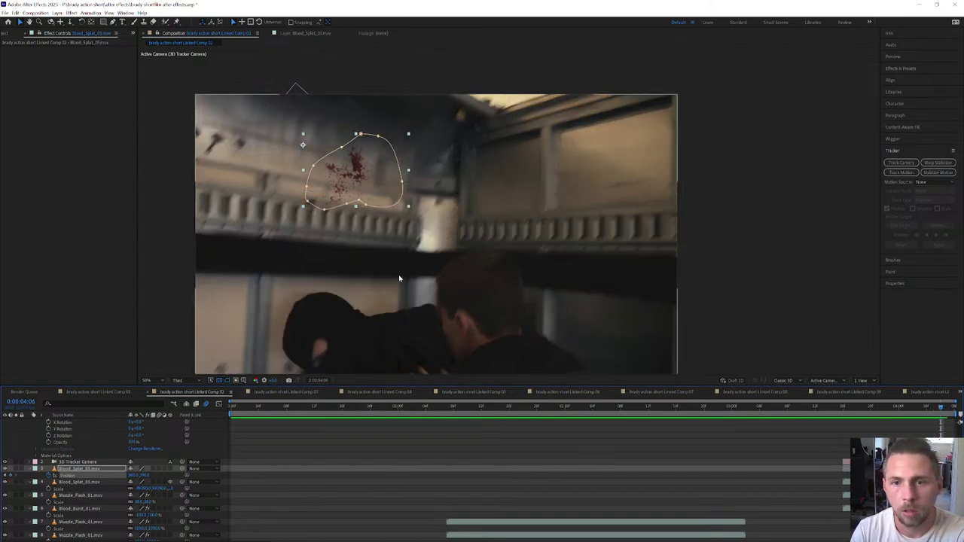
pyautogui.press('pageup')
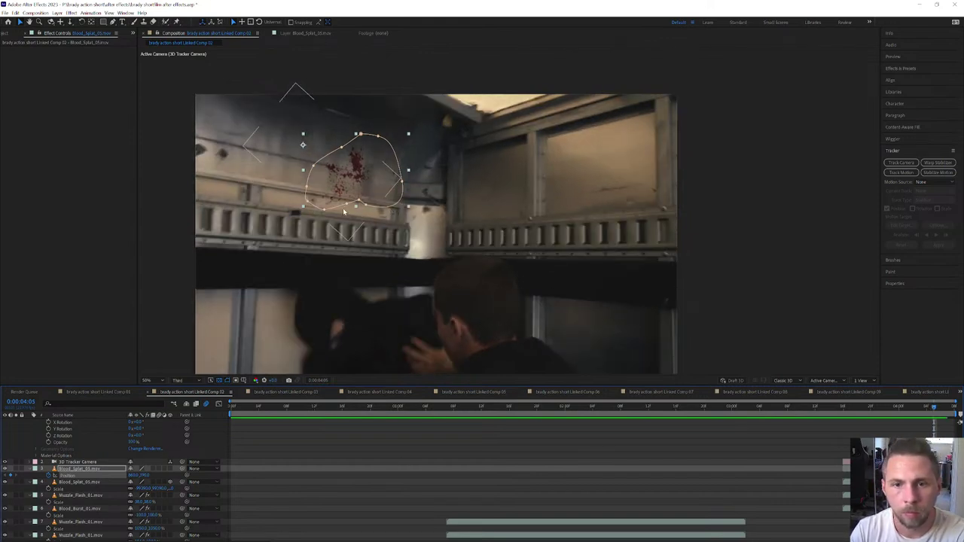
# Step: Keyframe the blood splat copy's position frame by frame at 0:00:04:06 and 0:00:04:07 so it follows the moving wall
pyautogui.press('.')
pyautogui.moveTo(270, 216); pyautogui.dragTo(445, 242)
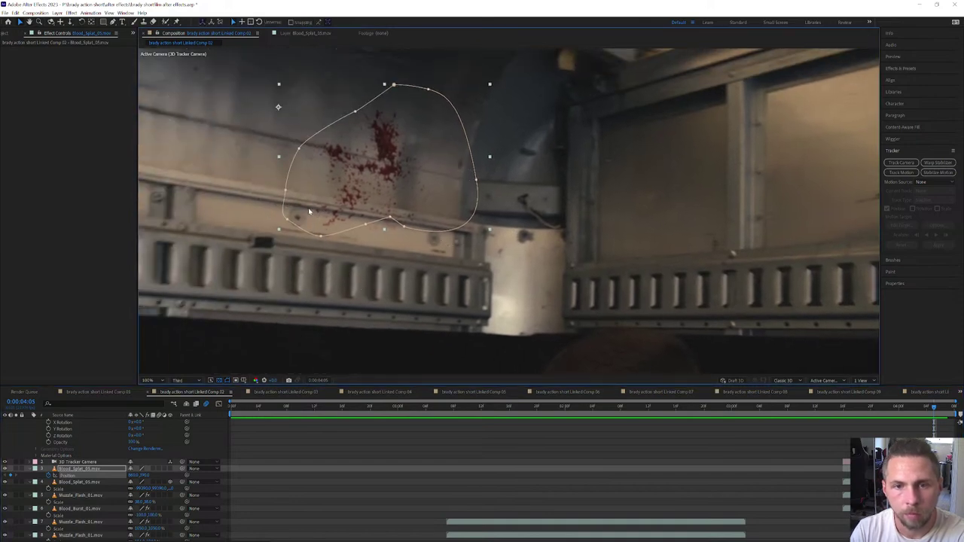
pyautogui.scroll(3, 308, 212)
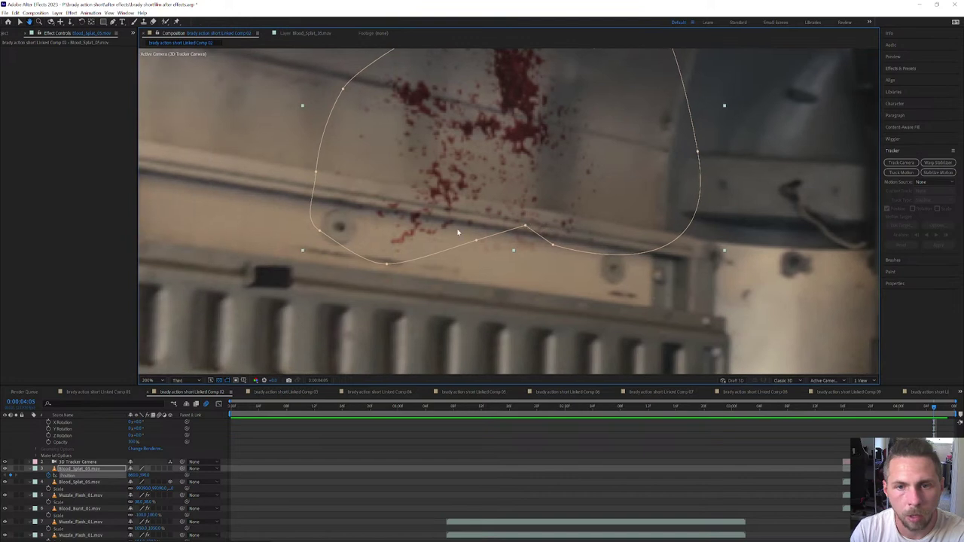
pyautogui.press('pagedown')
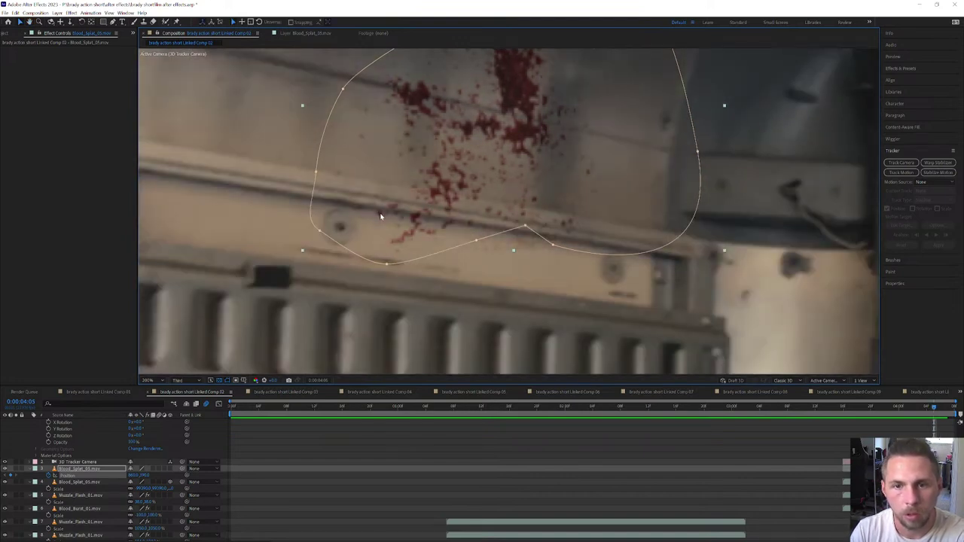
pyautogui.moveTo(366, 224); pyautogui.dragTo(478, 106)
pyautogui.press('pagedown')
pyautogui.scroll(-1, 473, 118)
pyautogui.press('pagedown')
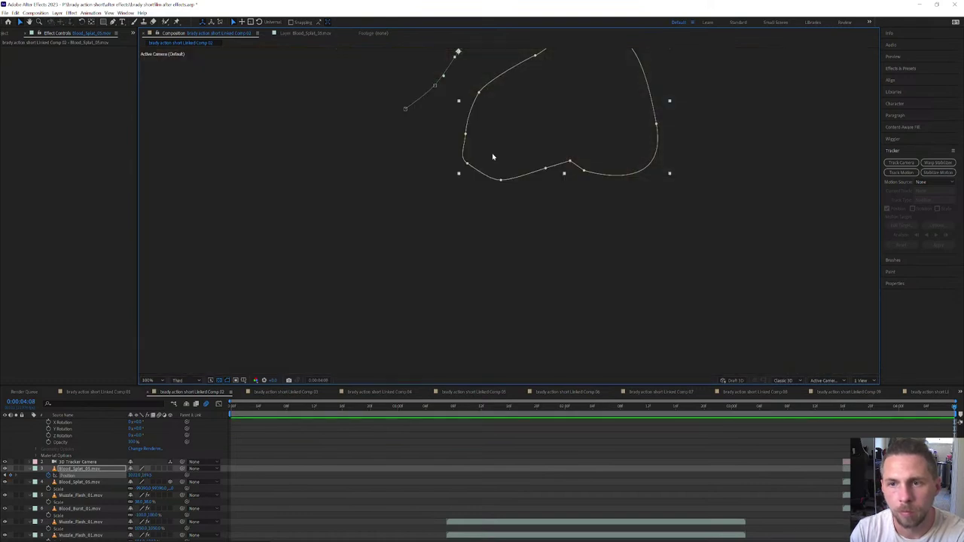
# Step: Return to 0:00:04:05 and enable motion blur on both blood splat layers
pyautogui.press('pageup')
pyautogui.press('pageup')
pyautogui.press('pageup')
pyautogui.press('pageup')
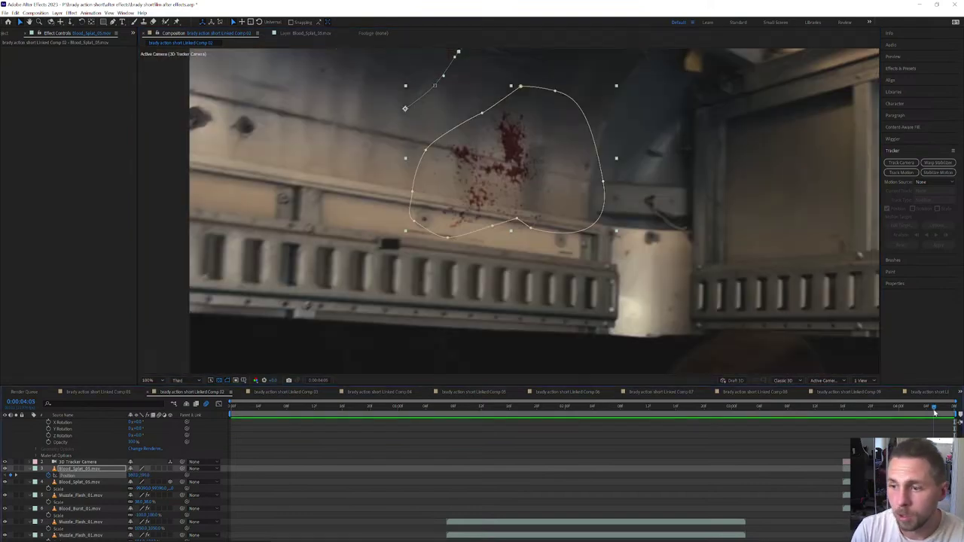
pyautogui.moveTo(931, 413)
pyautogui.mouseDown()
pyautogui.moveTo(949, 416)
pyautogui.moveTo(935, 417)
pyautogui.mouseUp()
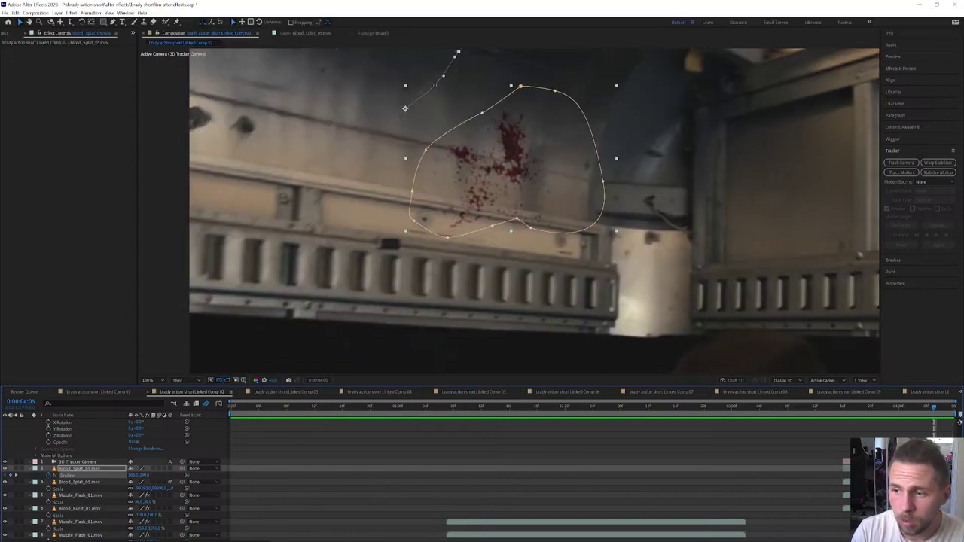
pyautogui.keyDown('shift'); pyautogui.click(846, 482); pyautogui.keyUp('shift')
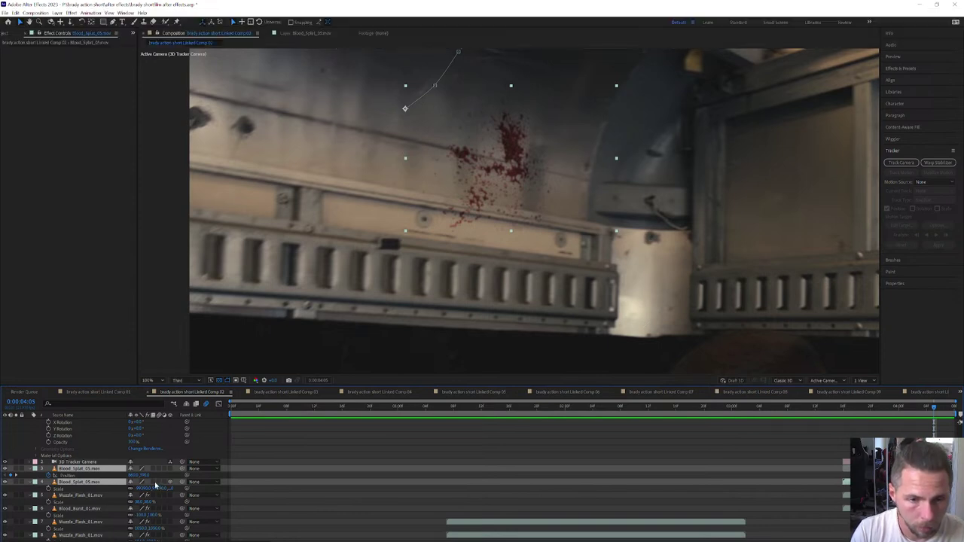
pyautogui.click(159, 483)
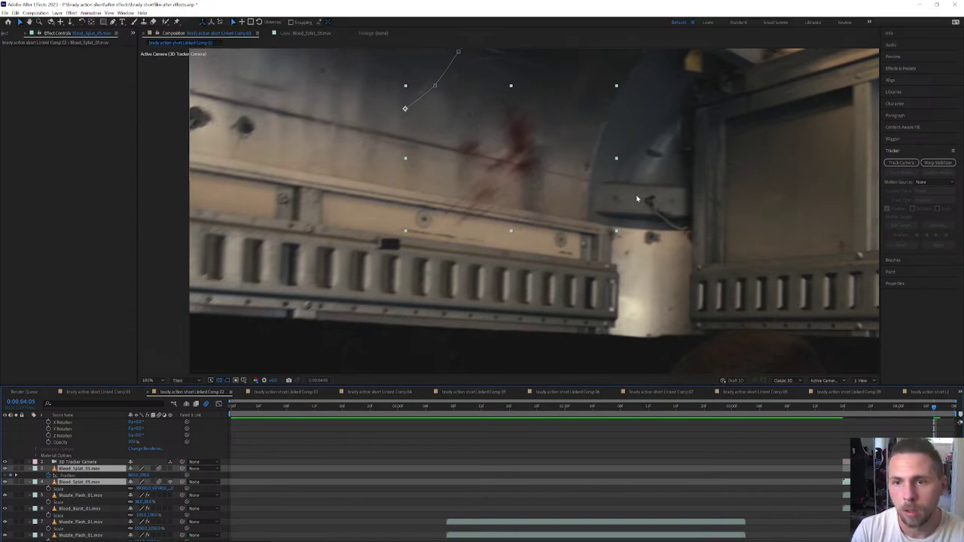
pyautogui.press(',')
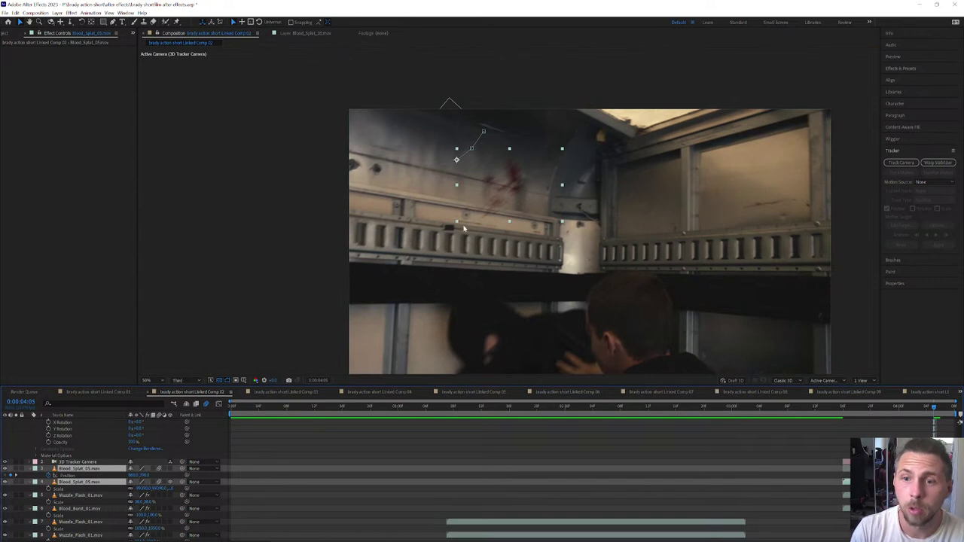
# Step: Review the end of the shot, nudge the keyframed blood splat copy slightly higher on the wall, and replay it
pyautogui.press('space')
pyautogui.press('space')
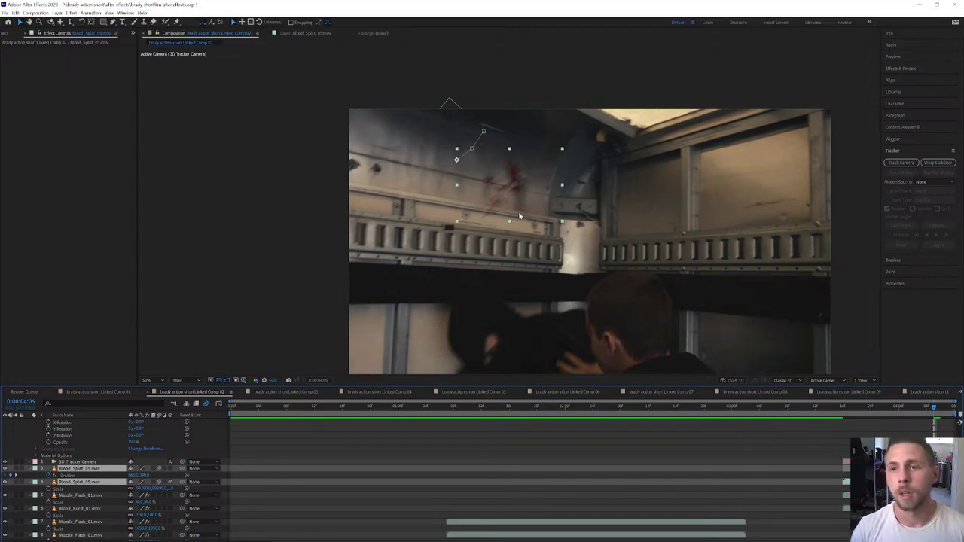
pyautogui.moveTo(833, 415); pyautogui.dragTo(948, 421)
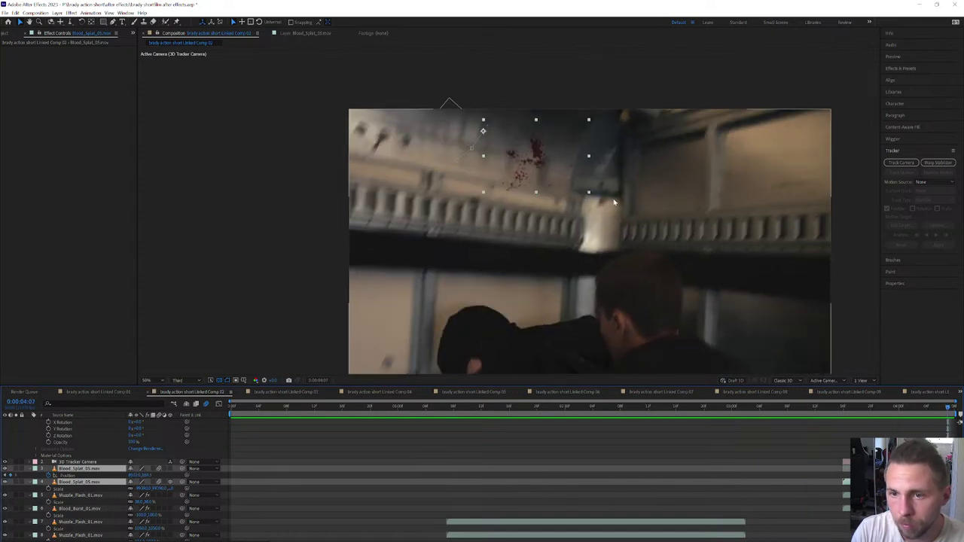
pyautogui.press('pagedown')
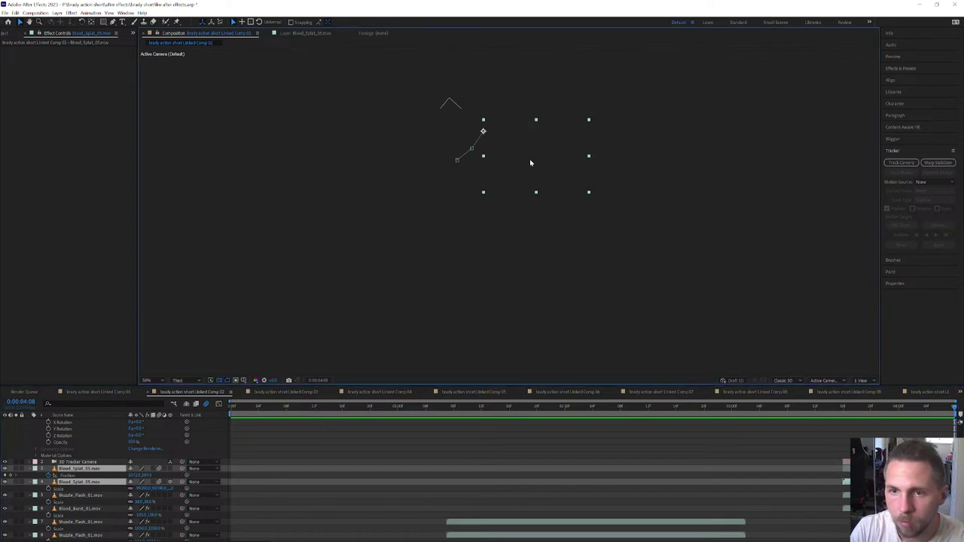
pyautogui.click(479, 137)
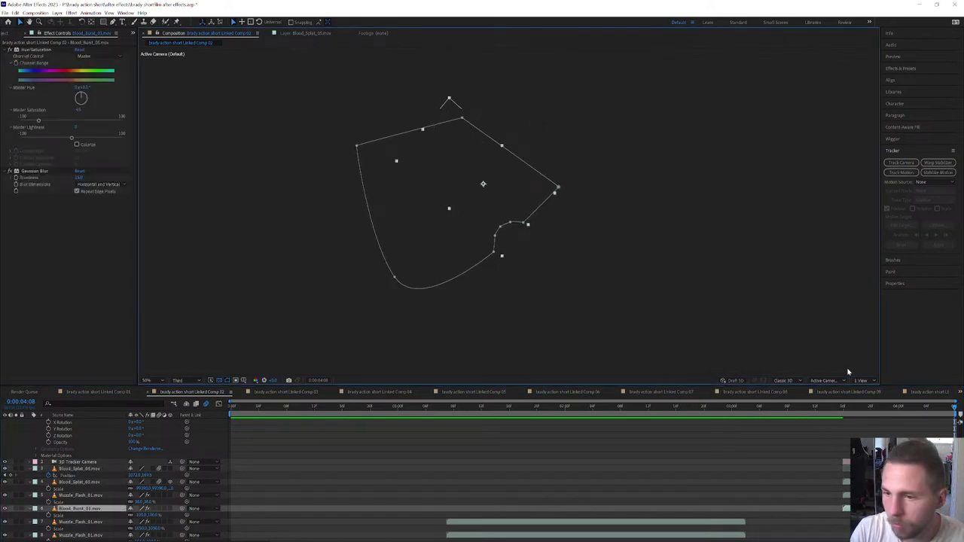
pyautogui.click(535, 114)
pyautogui.moveTo(565, 174); pyautogui.dragTo(573, 160)
pyautogui.moveTo(924, 407)
pyautogui.mouseDown()
pyautogui.moveTo(960, 410)
pyautogui.moveTo(912, 413)
pyautogui.moveTo(935, 418)
pyautogui.moveTo(928, 419)
pyautogui.mouseUp()
pyautogui.press('space')
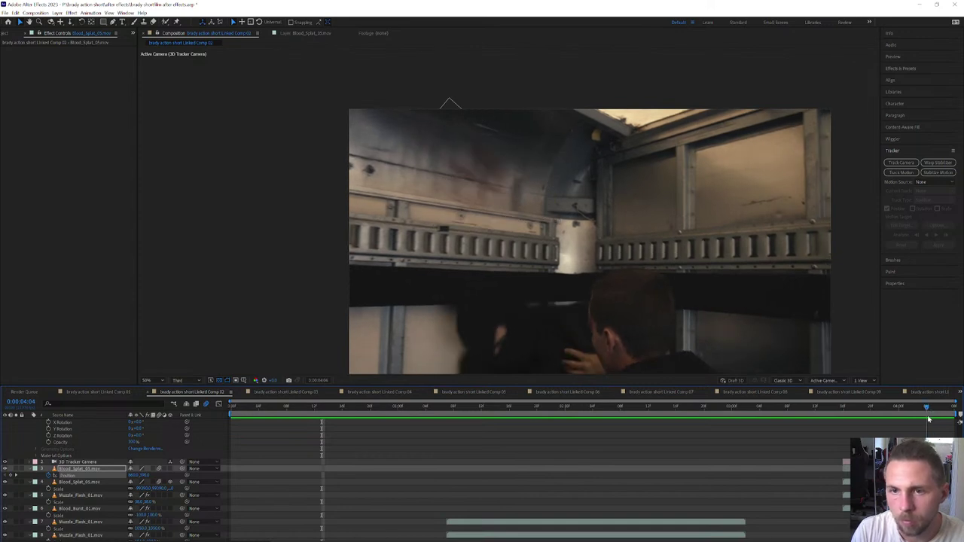
# Step: Compare the splat across frames 0:00:04:03 to 0:00:04:05 and duplicate the 3D blood splat layer
pyautogui.click(497, 189)
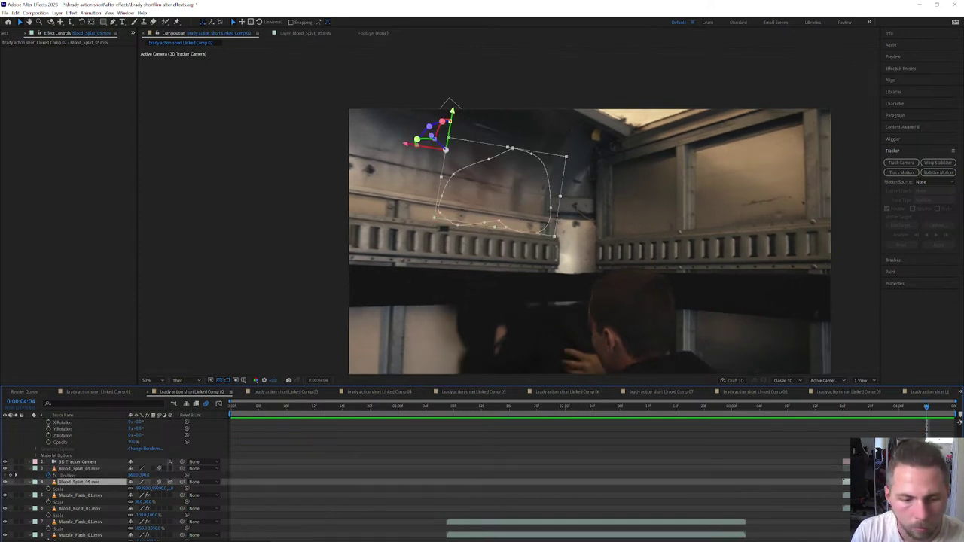
pyautogui.press('s')
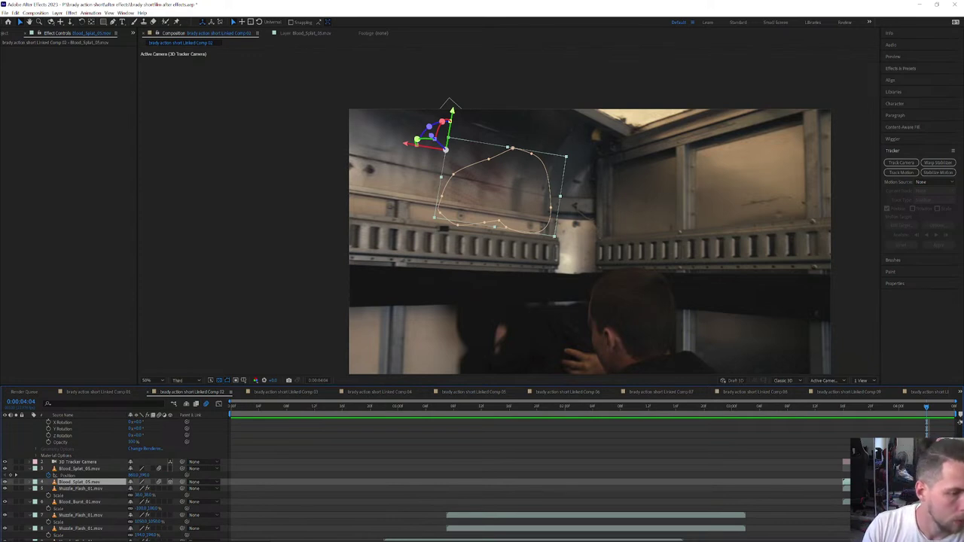
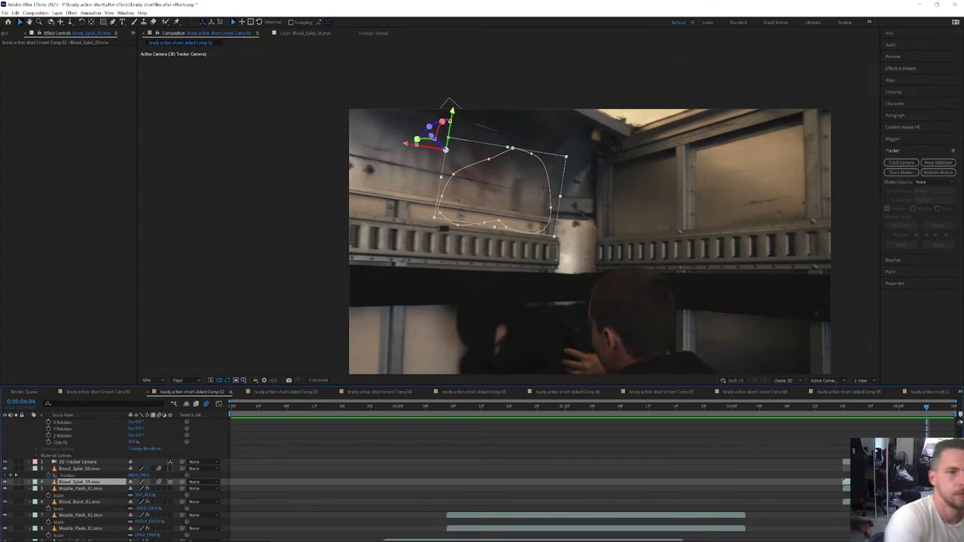
pyautogui.moveTo(929, 409)
pyautogui.mouseDown()
pyautogui.moveTo(911, 415)
pyautogui.moveTo(928, 423)
pyautogui.mouseUp()
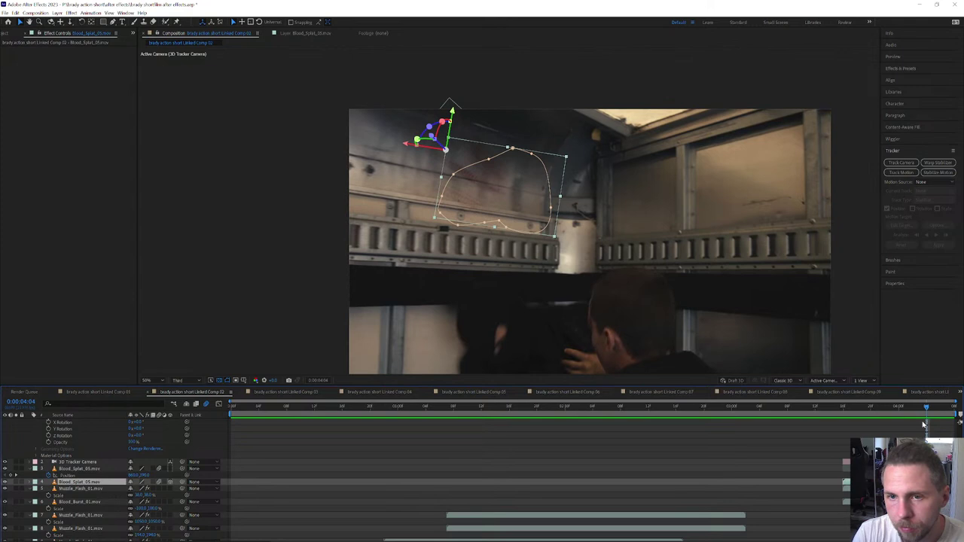
pyautogui.press('pageup')
pyautogui.press('pagedown')
pyautogui.press('pagedown')
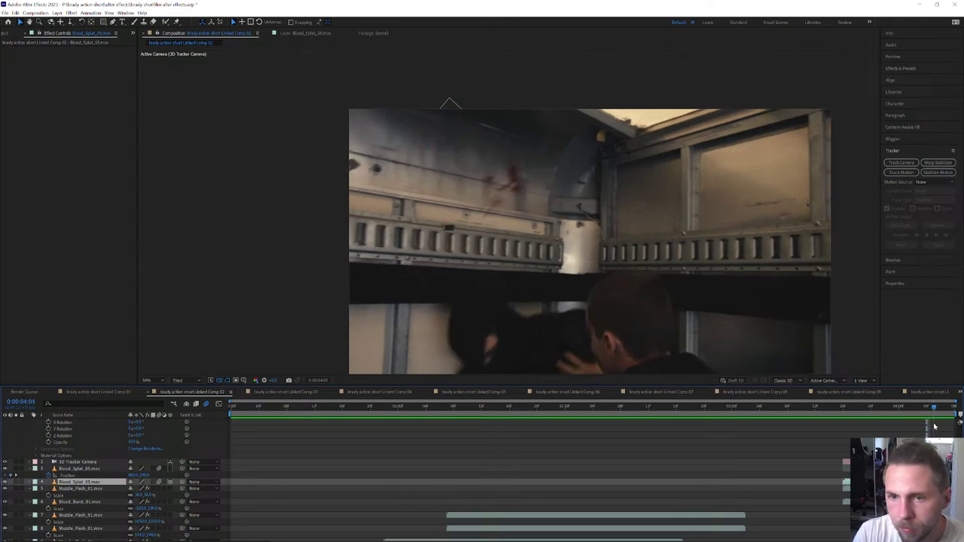
pyautogui.press('pageup')
pyautogui.press('pageup')
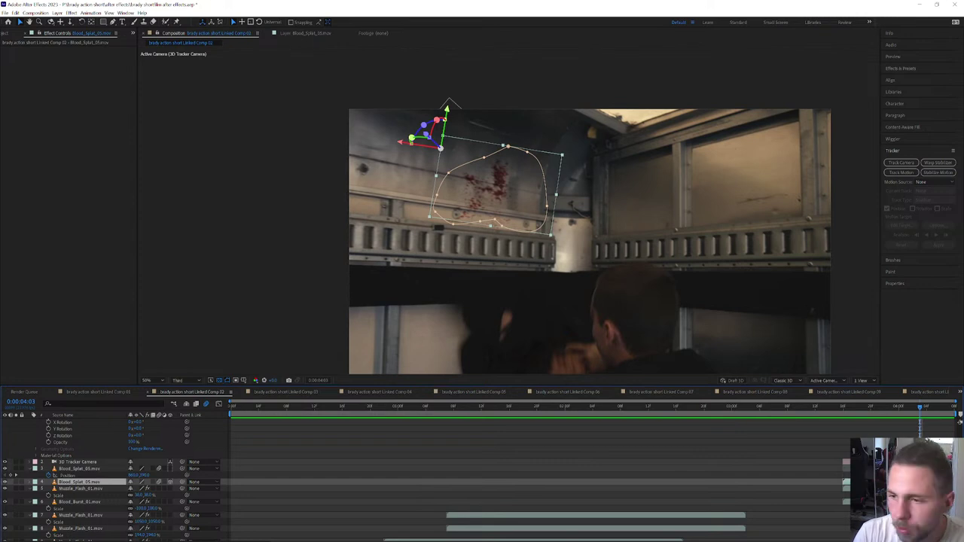
pyautogui.hotkey('ctrl', 'd')
pyautogui.moveTo(923, 410); pyautogui.dragTo(936, 413)
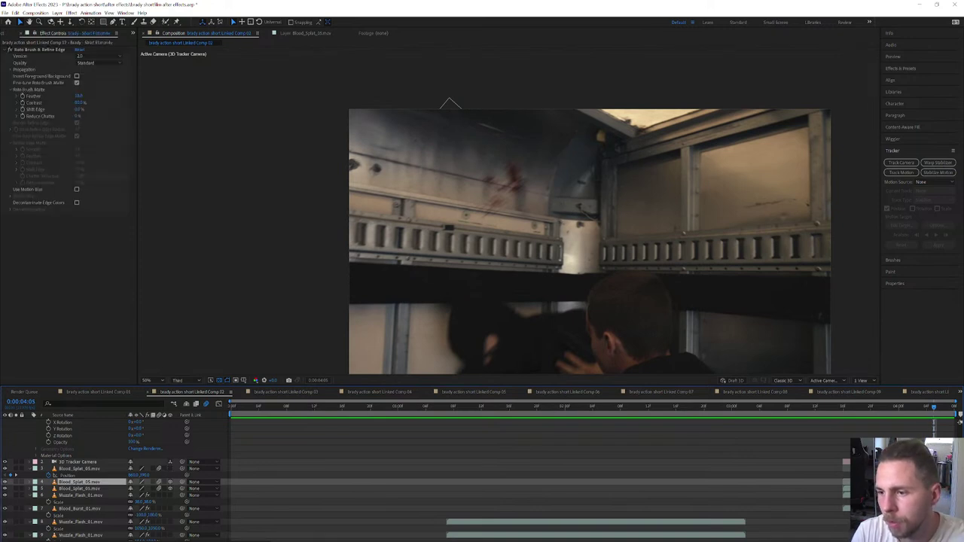
# Step: Delete the extra 3D blood splat duplicate and select the hand-keyframed blood splat copy
pyautogui.press('Delete')
pyautogui.click(77, 461)
pyautogui.click(79, 469)
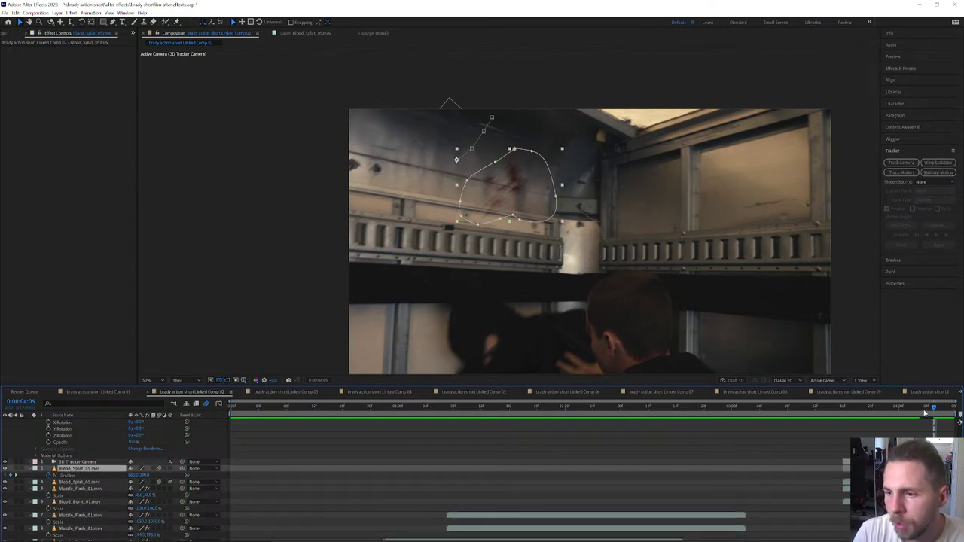
# Step: Reposition the hand-keyframed blood splat copy at 0:00:04:03 so it lines up with the tracked splat on the wall
pyautogui.moveTo(935, 413); pyautogui.dragTo(919, 414)
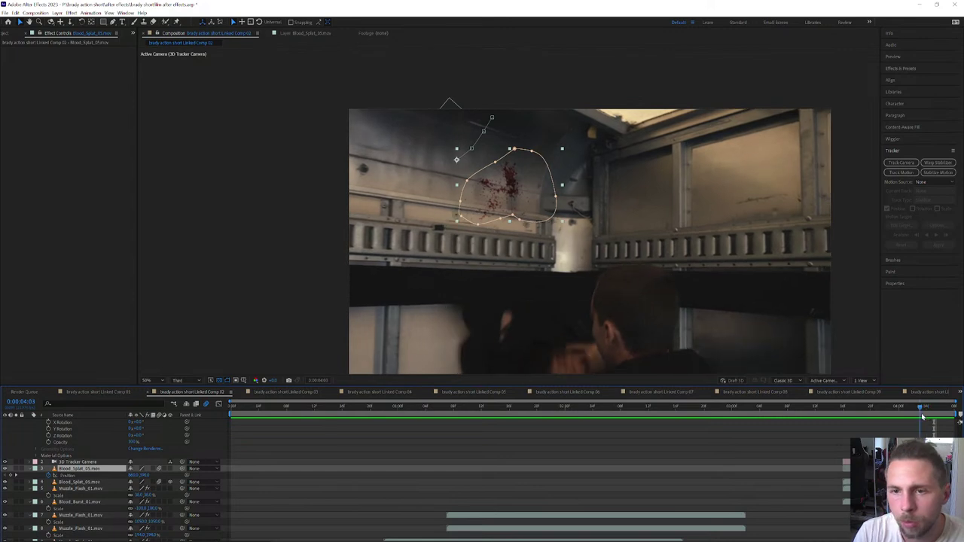
pyautogui.moveTo(920, 419)
pyautogui.mouseDown()
pyautogui.moveTo(931, 423)
pyautogui.moveTo(920, 422)
pyautogui.mouseUp()
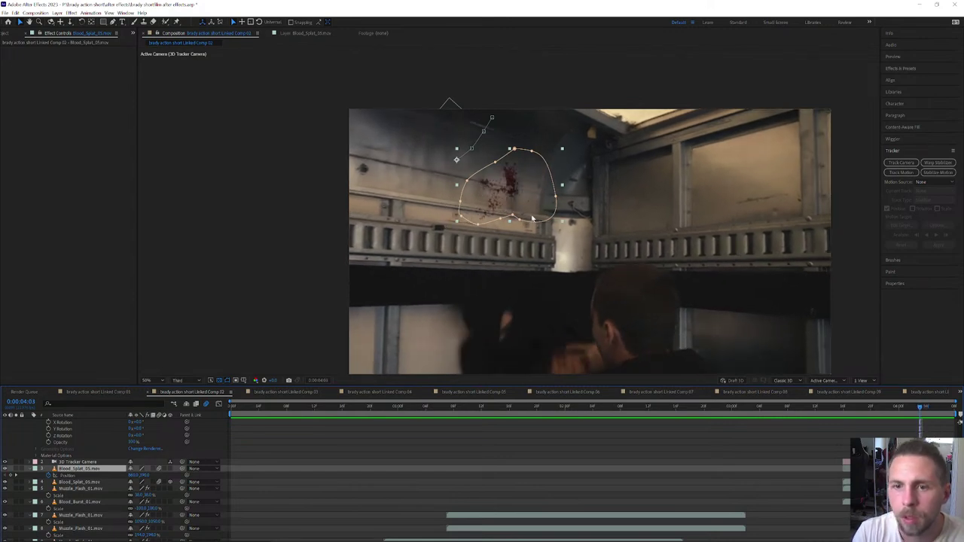
pyautogui.scroll(2, 516, 205)
pyautogui.moveTo(484, 183); pyautogui.dragTo(465, 165)
pyautogui.moveTo(925, 409)
pyautogui.mouseDown()
pyautogui.moveTo(934, 408)
pyautogui.moveTo(920, 409)
pyautogui.mouseUp()
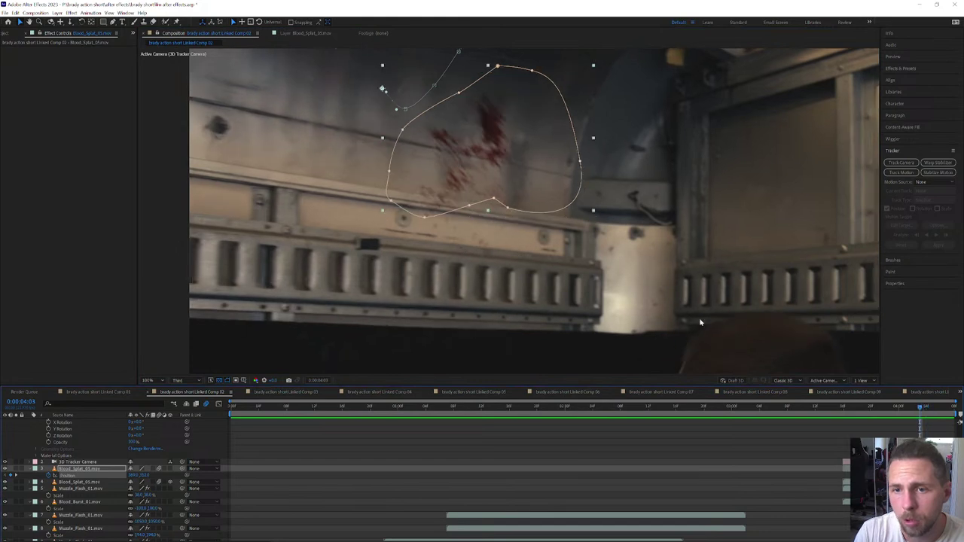
pyautogui.moveTo(458, 159); pyautogui.dragTo(461, 161)
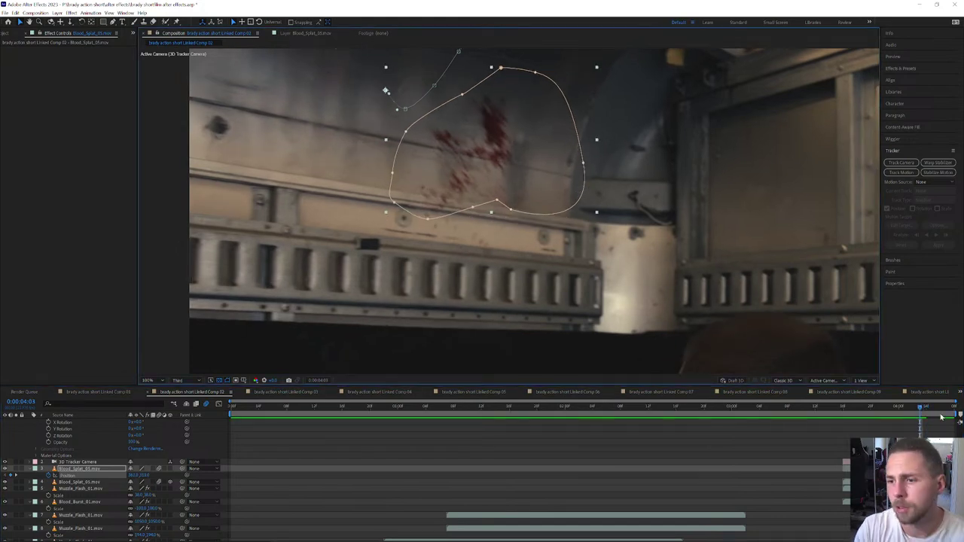
# Step: Replay the shot from about 0:00:03:13 and compare the splat at frames 0:00:04:01 and 0:00:04:02
pyautogui.moveTo(924, 408); pyautogui.dragTo(836, 411)
pyautogui.scroll(-1, 741, 286)
pyautogui.press('space')
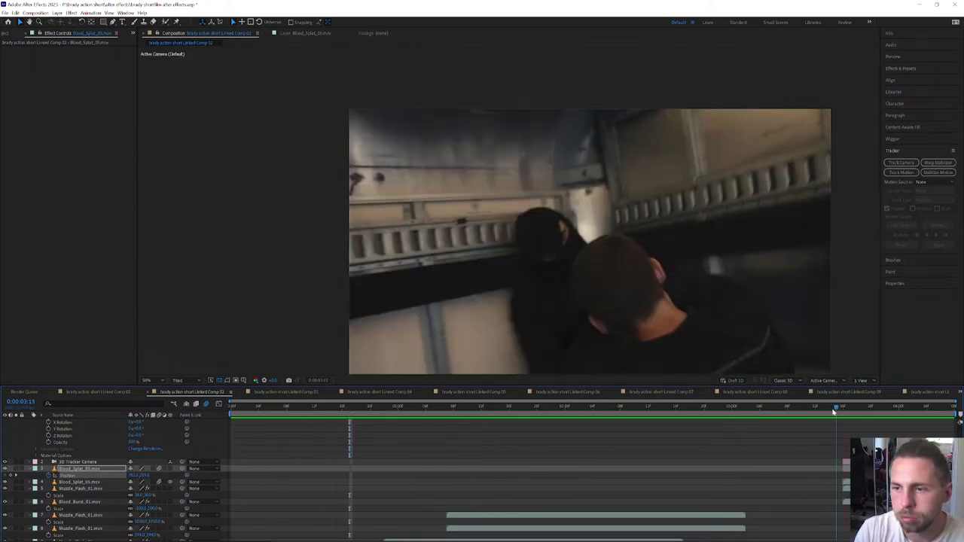
pyautogui.click(826, 411)
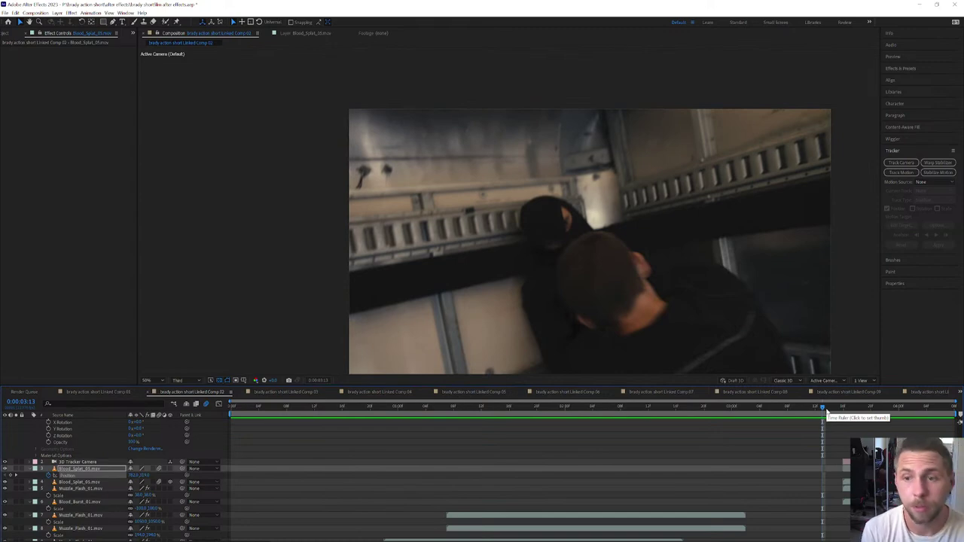
pyautogui.press('space')
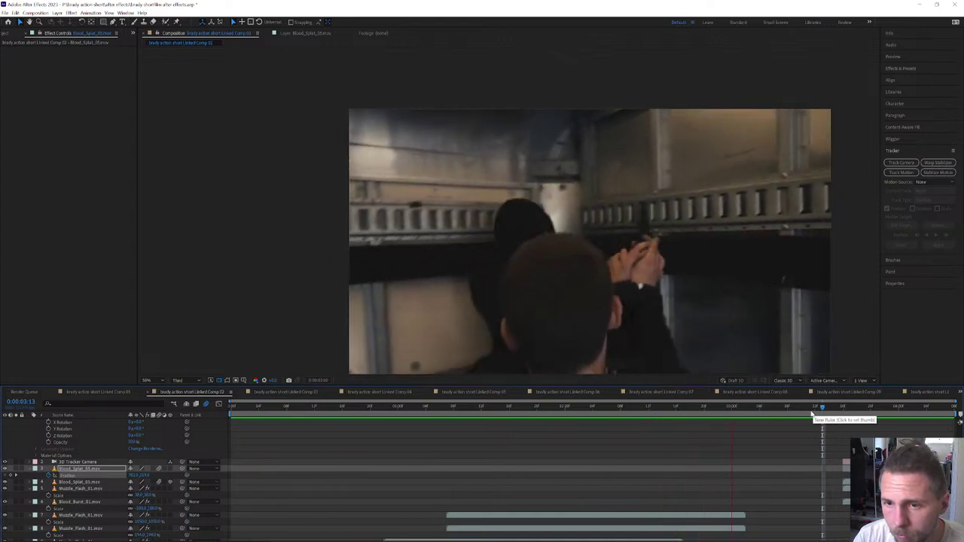
pyautogui.press('space')
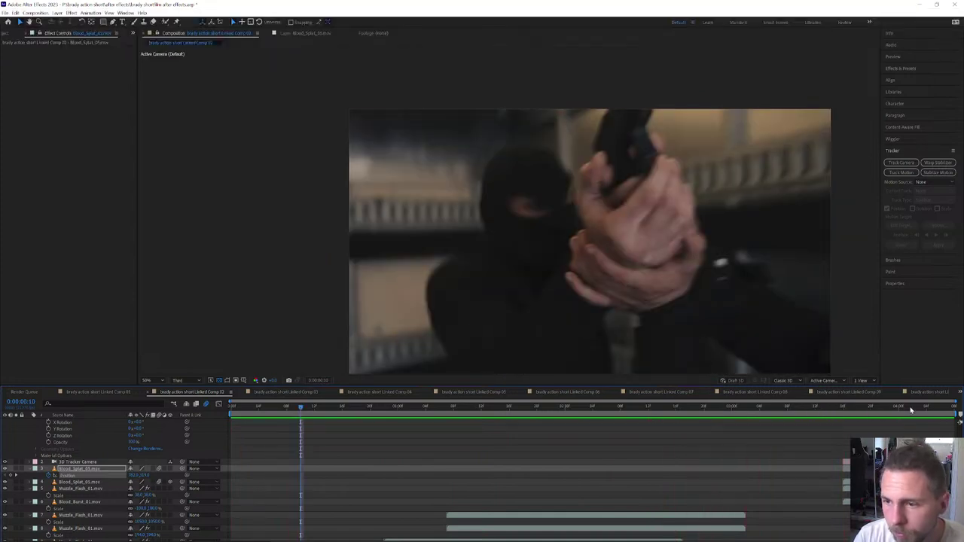
pyautogui.click(911, 408)
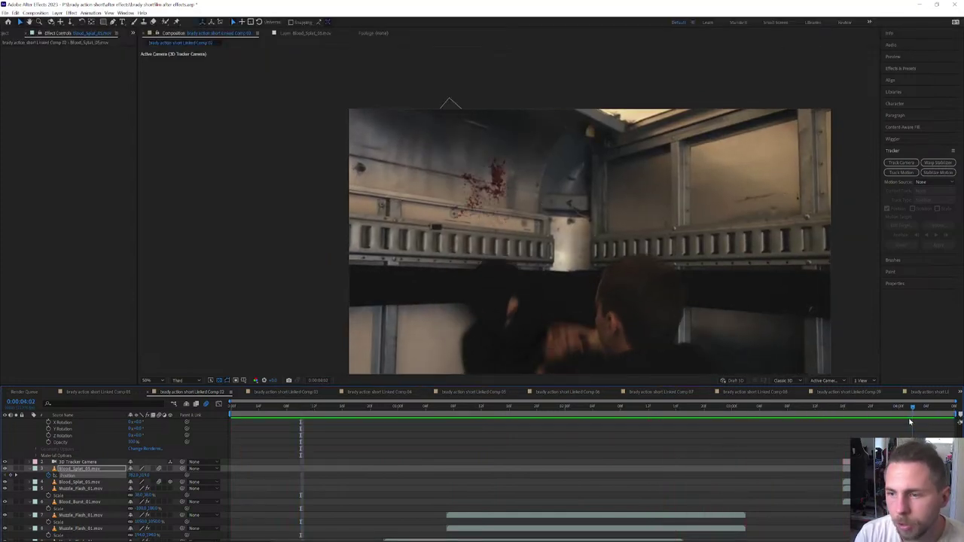
pyautogui.moveTo(910, 422); pyautogui.dragTo(906, 422)
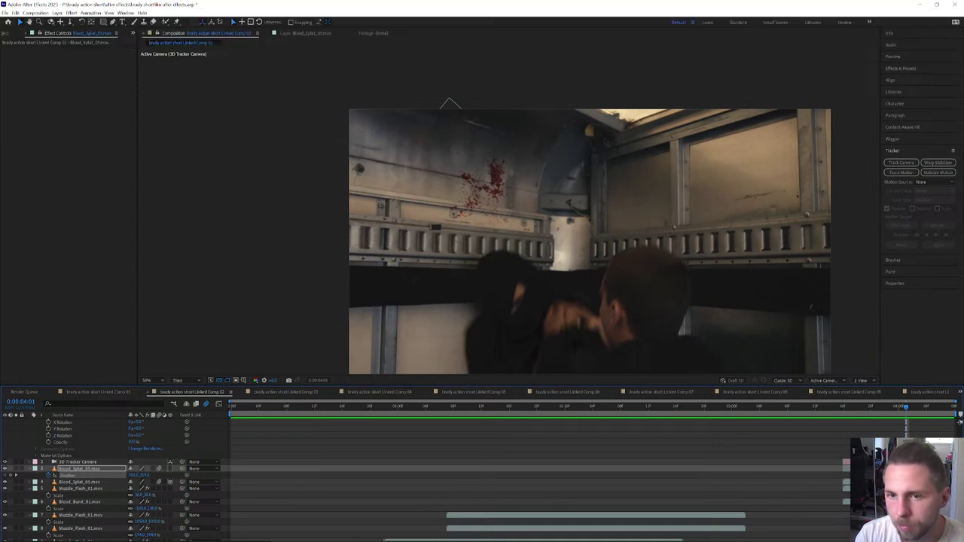
pyautogui.moveTo(913, 412)
pyautogui.mouseDown()
pyautogui.moveTo(947, 415)
pyautogui.moveTo(914, 417)
pyautogui.mouseUp()
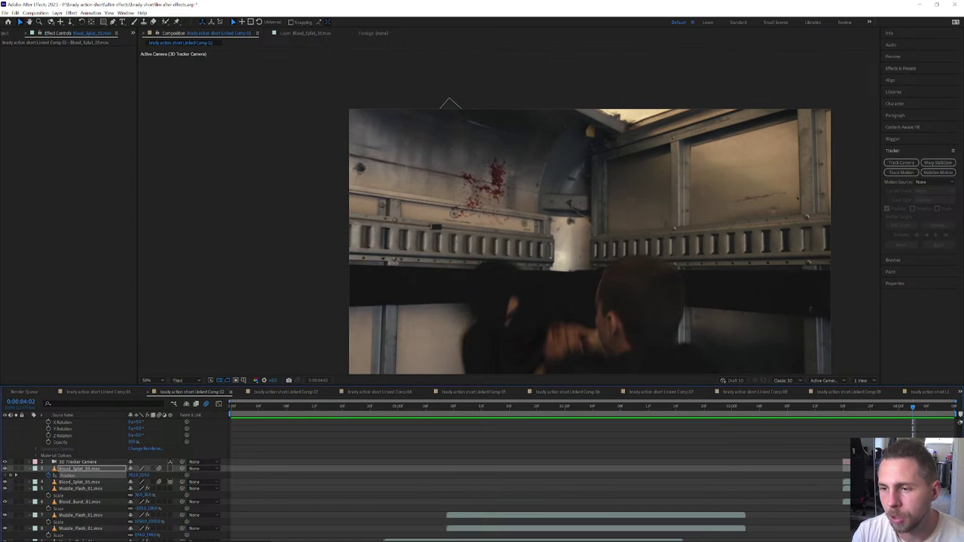
# Step: Delete the 3D Tracker Camera and the hand-keyframed blood splat copy
pyautogui.click(83, 461)
pyautogui.press('Delete')
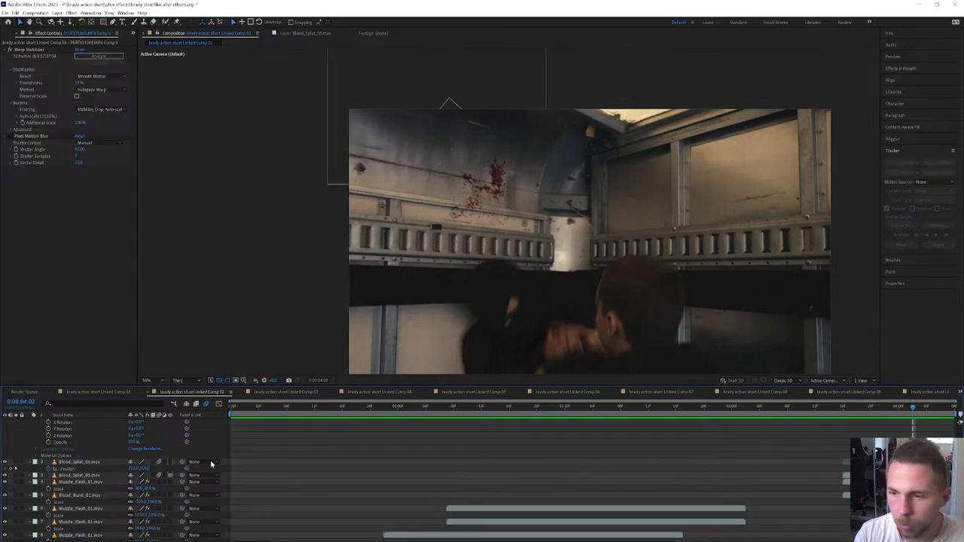
pyautogui.click(79, 462)
pyautogui.press('Delete')
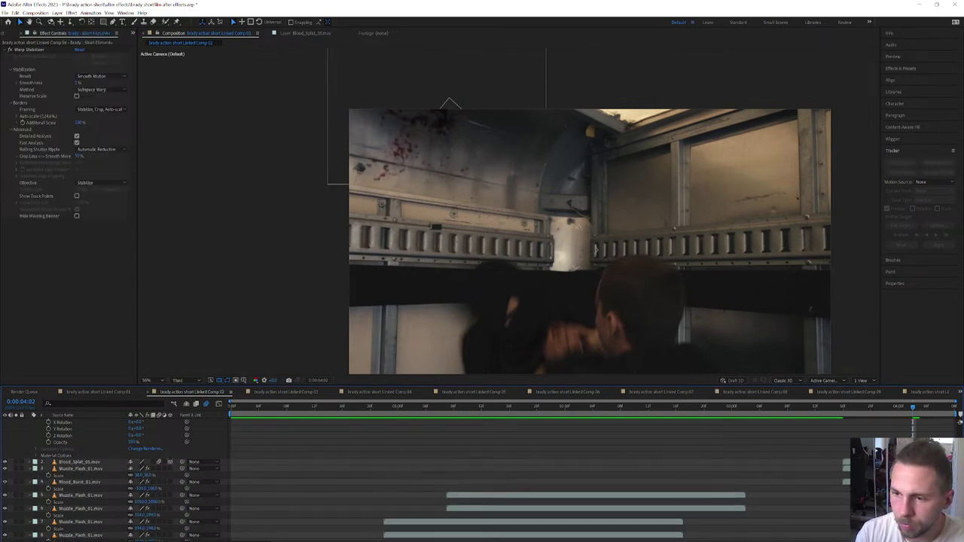
# Step: Select the remaining blood splat layer and turn it back into a 2D layer
pyautogui.click(80, 462)
pyautogui.moveTo(849, 412); pyautogui.dragTo(869, 422)
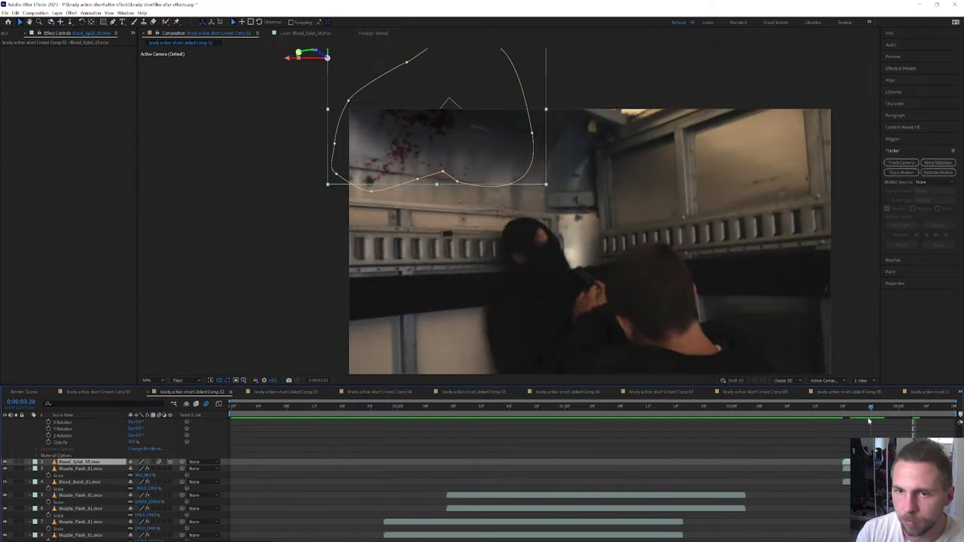
pyautogui.click(170, 463)
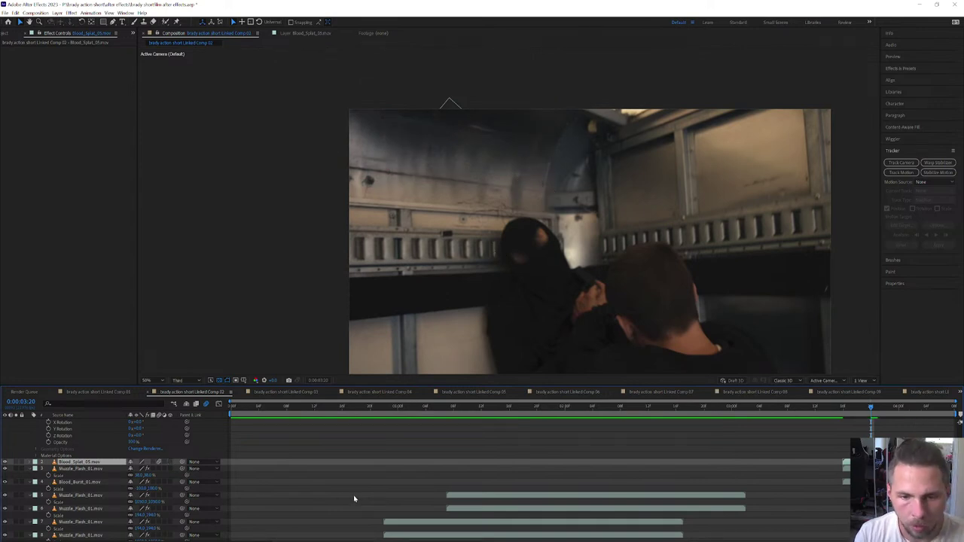
pyautogui.scroll(-4, 350, 498)
pyautogui.scroll(5, 347, 497)
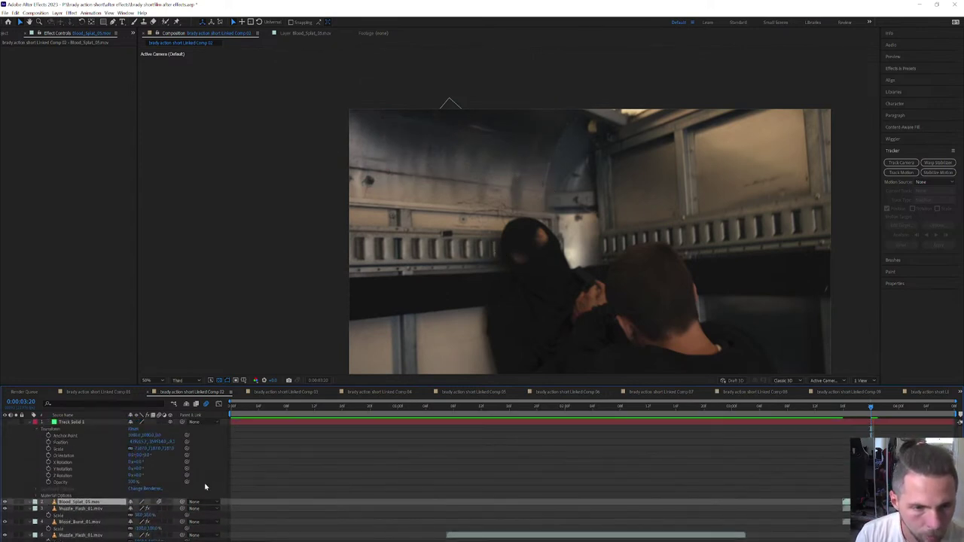
pyautogui.scroll(-2, 297, 500)
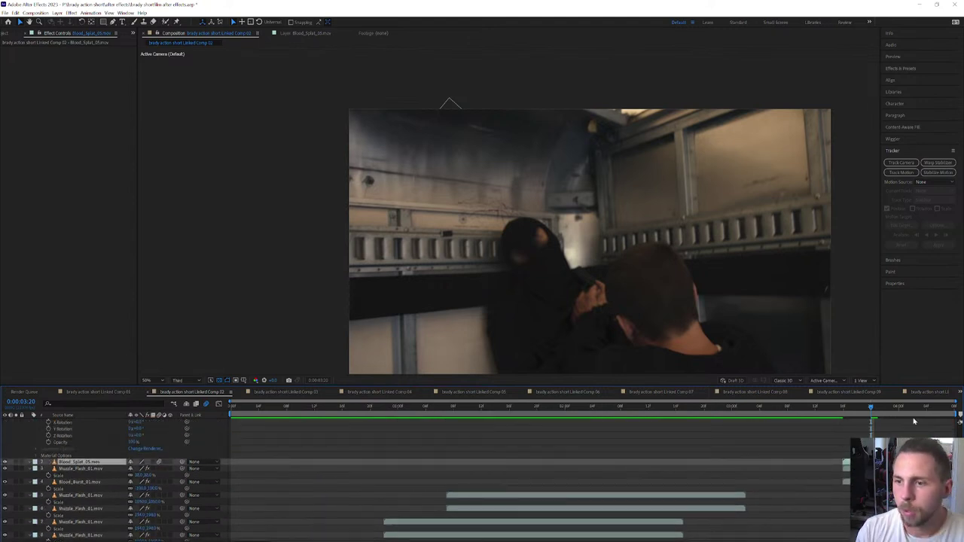
# Step: At 0:00:04:00, set the blood splat layer's scale to 100%
pyautogui.moveTo(854, 408); pyautogui.dragTo(899, 419)
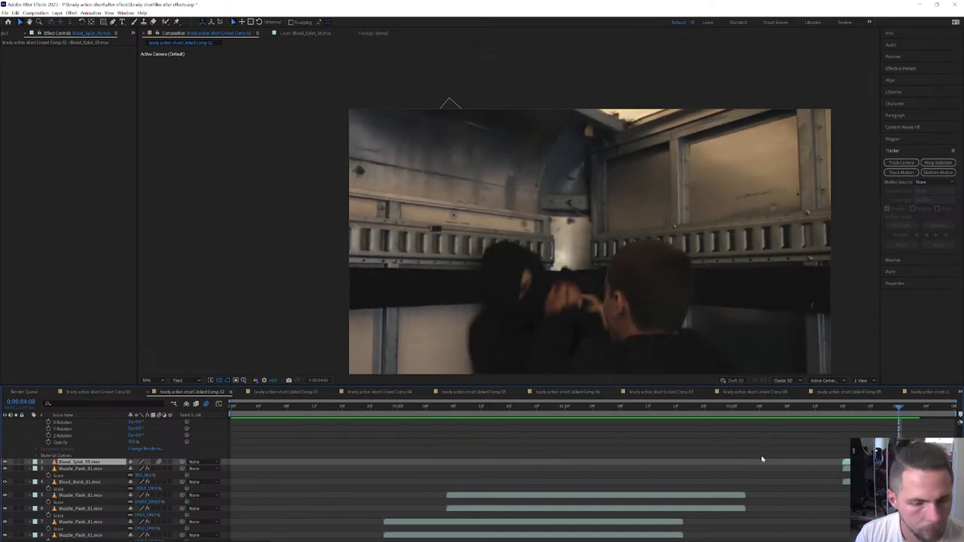
pyautogui.press('s')
pyautogui.click(142, 469)
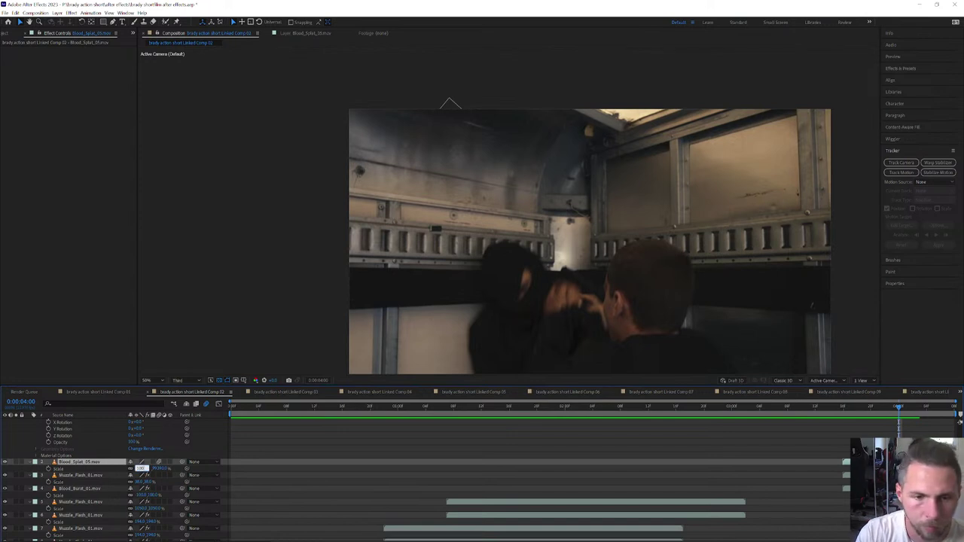
pyautogui.press('Return')
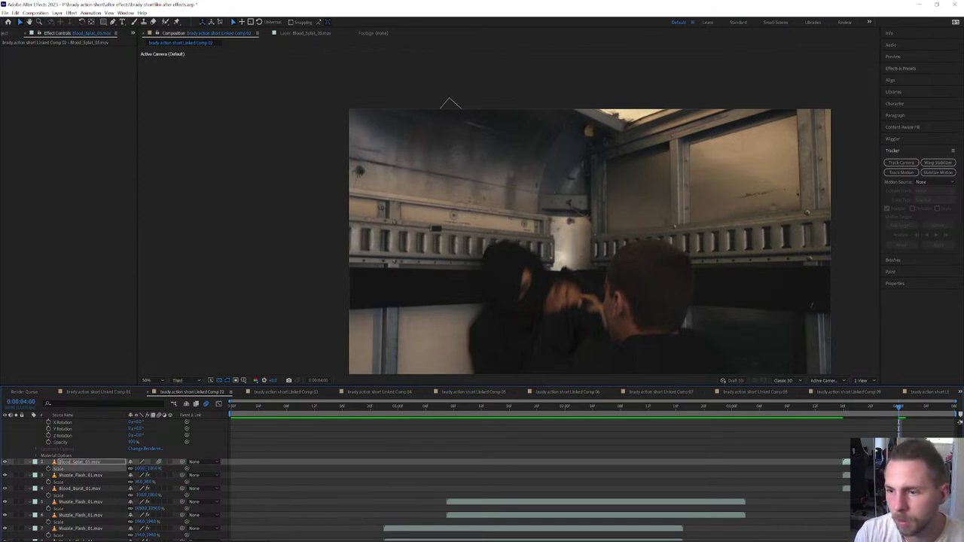
# Step: Set the blood splat layer's position to 0, 0 to bring it back to the frame
pyautogui.press('p')
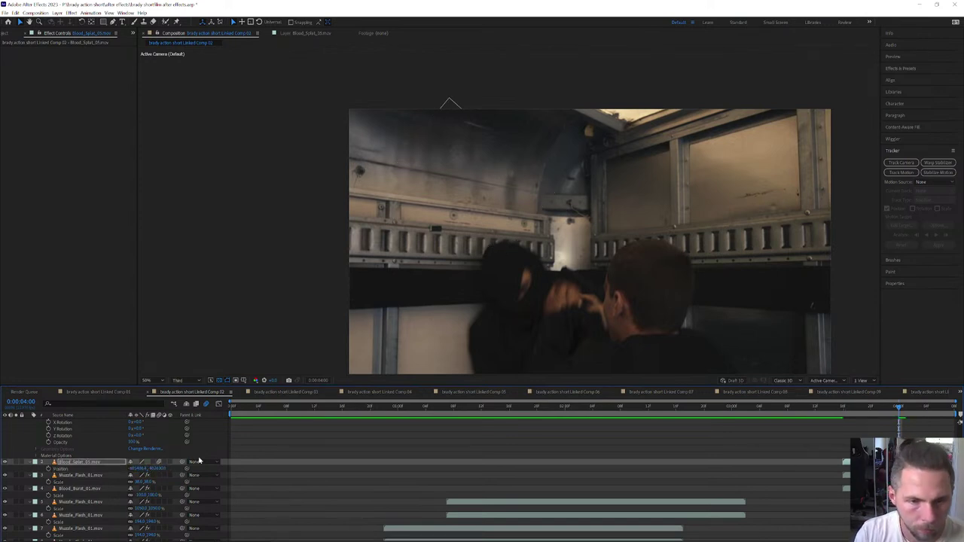
pyautogui.click(138, 468)
pyautogui.write('0')
pyautogui.press('Return')
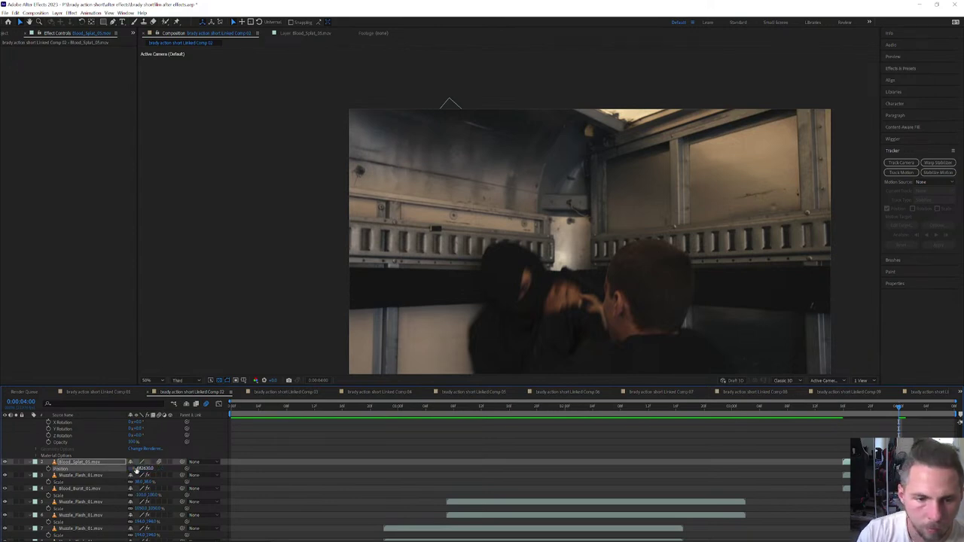
pyautogui.click(147, 468)
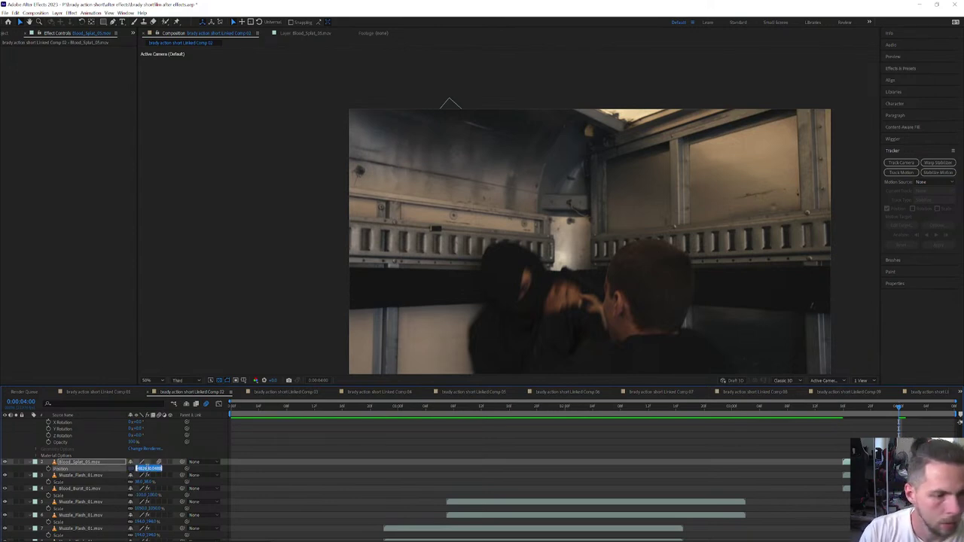
pyautogui.write('0')
pyautogui.press('Tab')
pyautogui.write('0')
pyautogui.press('Return')
# Step: Move the blood splat onto the van's upper back wall and enlarge it to about 160% scale
pyautogui.moveTo(317, 102); pyautogui.dragTo(494, 200)
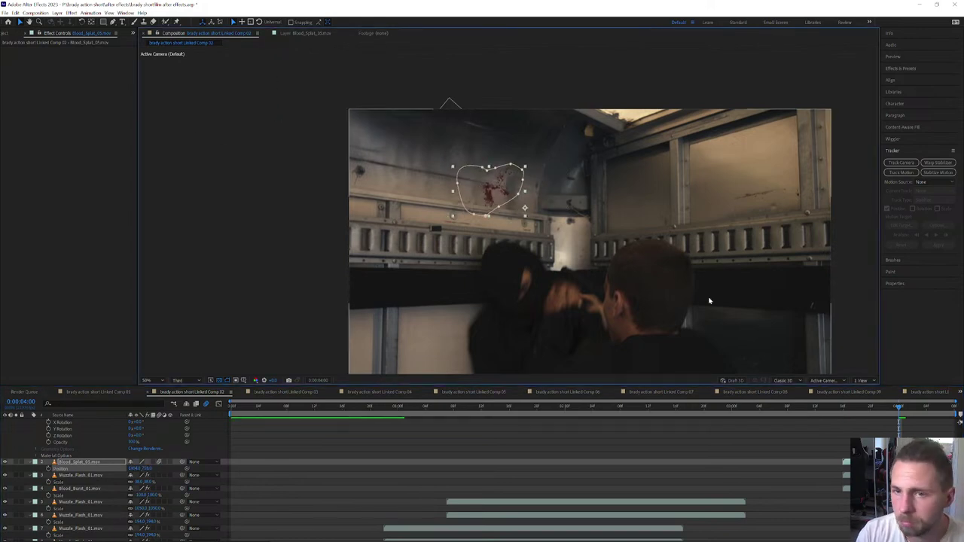
pyautogui.press('s')
pyautogui.moveTo(140, 468); pyautogui.dragTo(185, 468)
pyautogui.moveTo(489, 162); pyautogui.dragTo(509, 167)
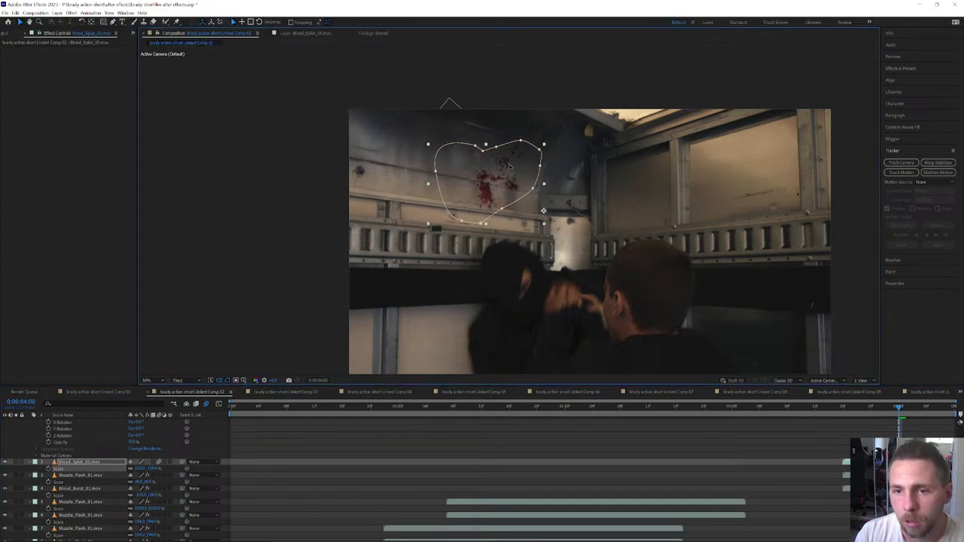
pyautogui.scroll(2, 514, 198)
pyautogui.scroll(1, 513, 197)
pyautogui.scroll(-1, 518, 212)
# Step: At 0:00:03:16, start a motion track on the top short film footage layer with position and rotation enabled
pyautogui.moveTo(845, 411)
pyautogui.mouseDown()
pyautogui.moveTo(884, 428)
pyautogui.moveTo(845, 424)
pyautogui.mouseUp()
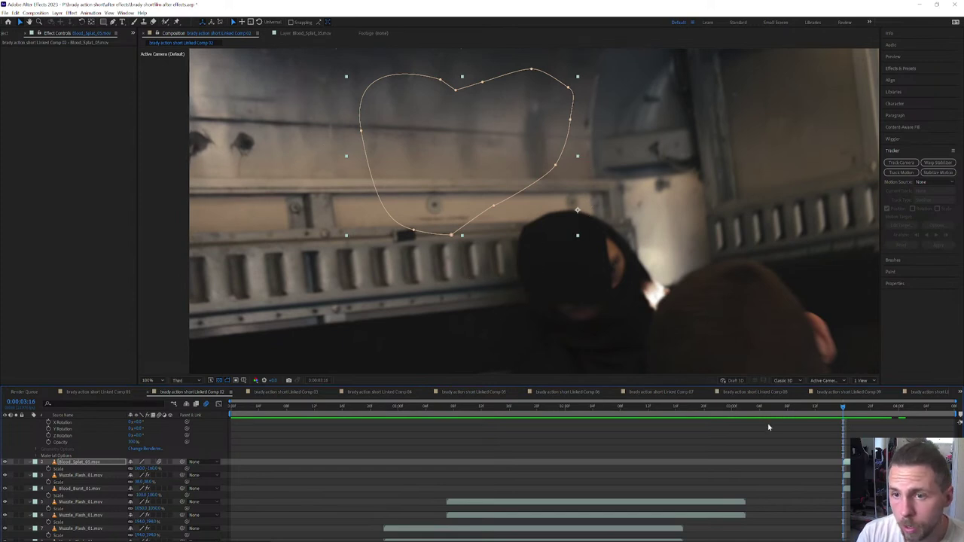
pyautogui.scroll(-5, 766, 424)
pyautogui.click(671, 288)
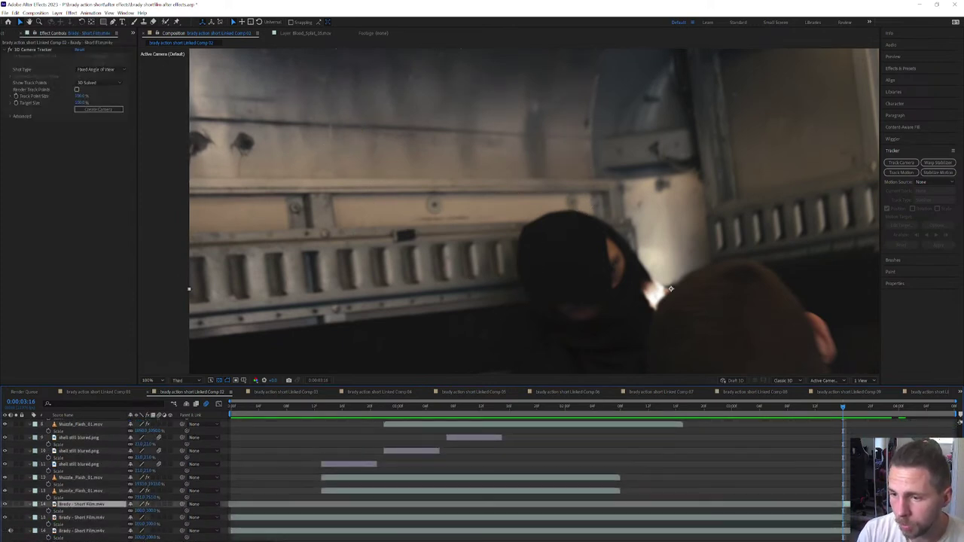
pyautogui.click(905, 174)
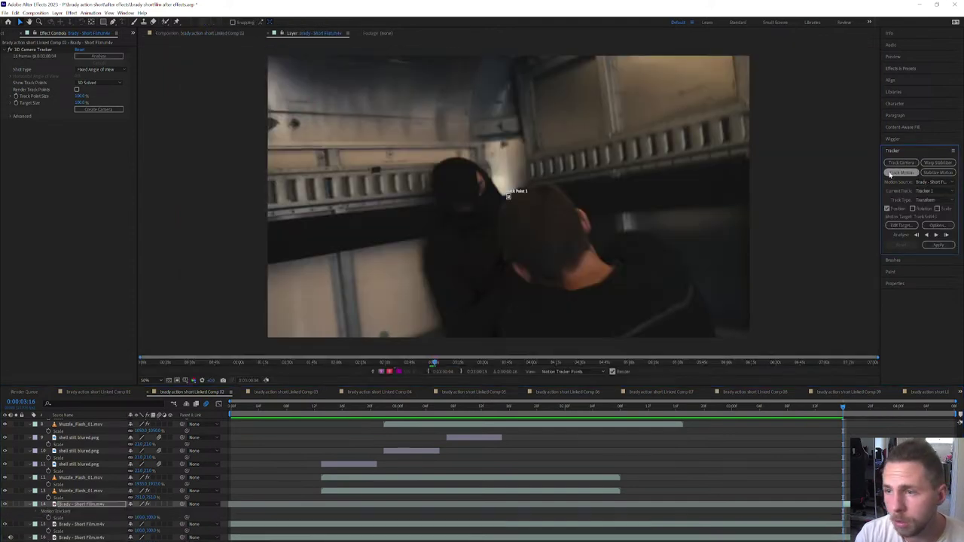
pyautogui.click(912, 209)
# Step: Place Track Point 1 on the dark spot on the upper van wall and enlarge its tracking region
pyautogui.scroll(4, 513, 195)
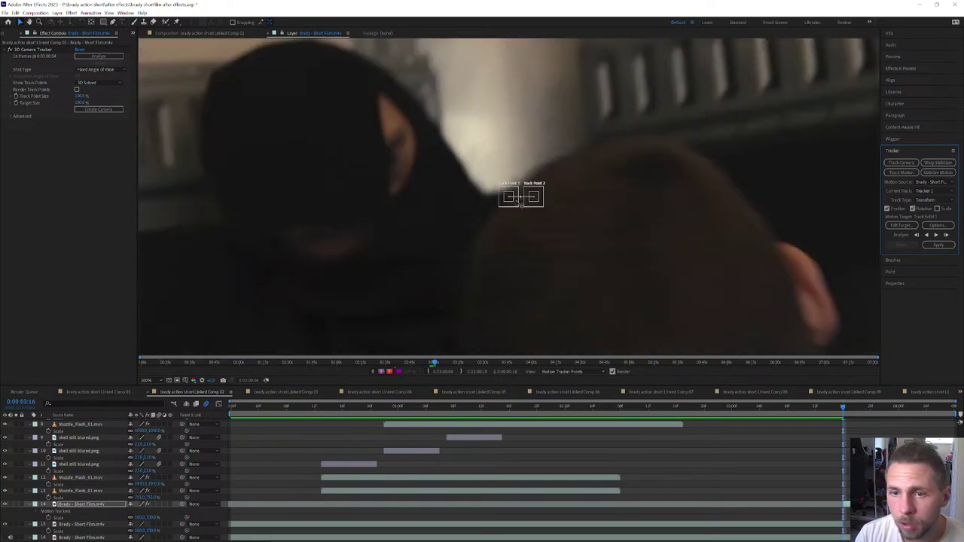
pyautogui.moveTo(510, 202); pyautogui.dragTo(261, 144)
pyautogui.scroll(1, 260, 144)
pyautogui.moveTo(523, 209); pyautogui.dragTo(553, 236)
pyautogui.press(',')
pyautogui.press(',')
# Step: Place Track Point 2 on the dark spot atop the white corner column and widen its search region
pyautogui.moveTo(632, 268); pyautogui.dragTo(424, 219)
pyautogui.moveTo(743, 299); pyautogui.dragTo(719, 192)
pyautogui.press('.')
pyautogui.press('.')
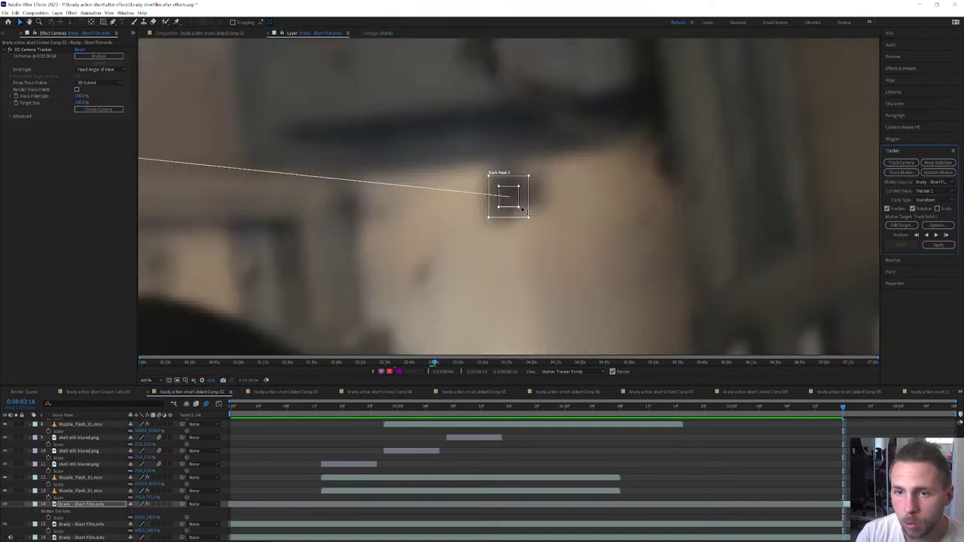
pyautogui.moveTo(518, 208); pyautogui.dragTo(572, 229)
pyautogui.press(',')
pyautogui.press(',')
pyautogui.press(',')
pyautogui.press(',')
pyautogui.press(',')
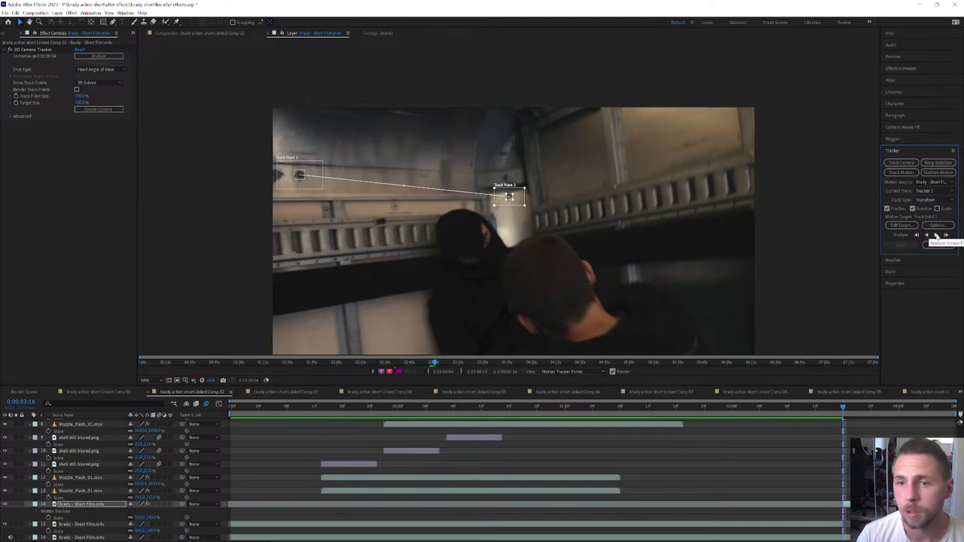
# Step: Analyze the track forward frame by frame to 0:00:03:18 and shrink Track Point 1's search region
pyautogui.click(943, 236)
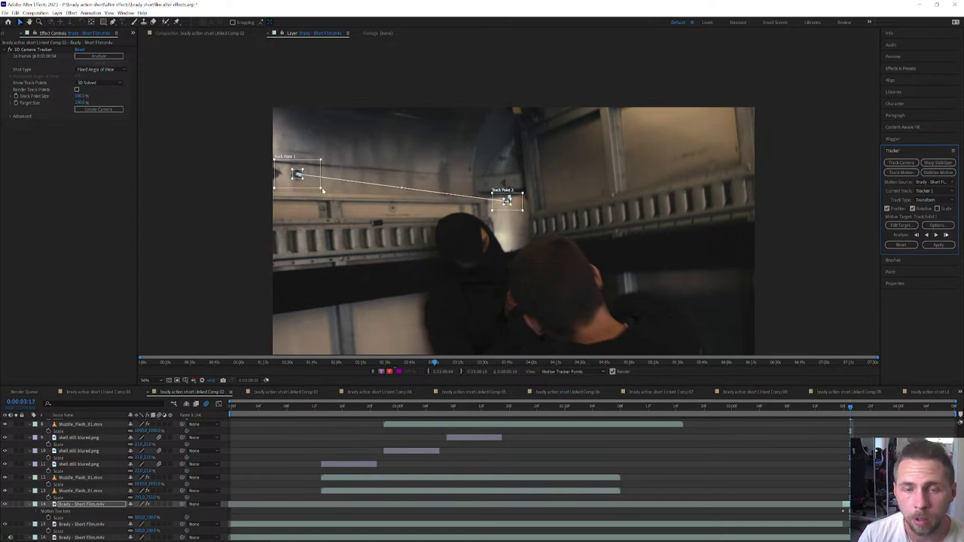
pyautogui.press('pagedown')
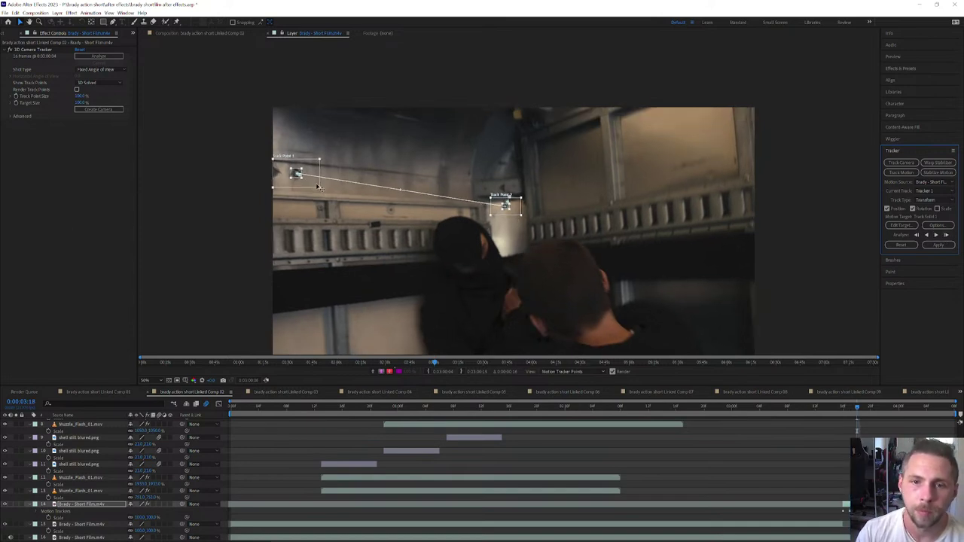
pyautogui.moveTo(318, 186); pyautogui.dragTo(311, 185)
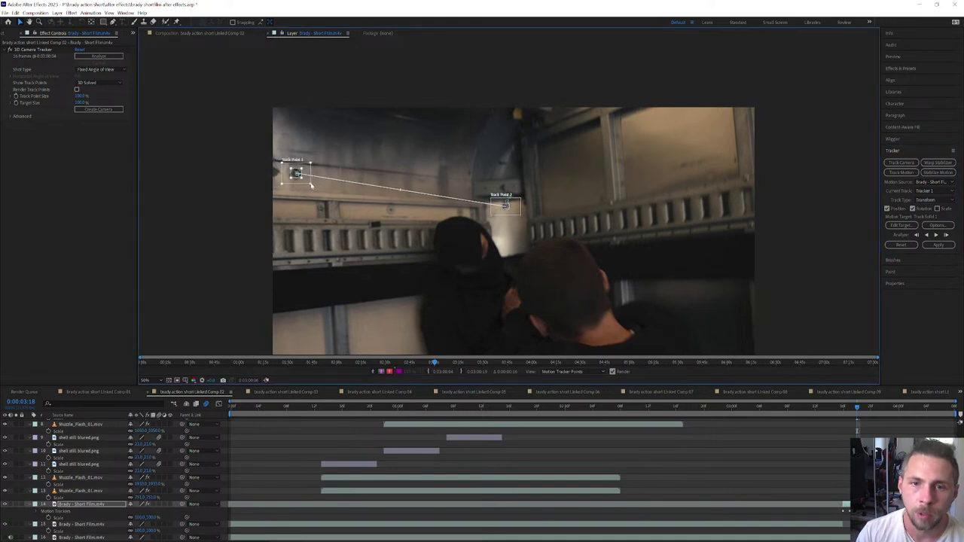
# Step: Shrink Track Point 2's search region slightly and analyze the track forward frame by frame to 0:00:03:23
pyautogui.moveTo(521, 214); pyautogui.dragTo(518, 215)
pyautogui.click(946, 234)
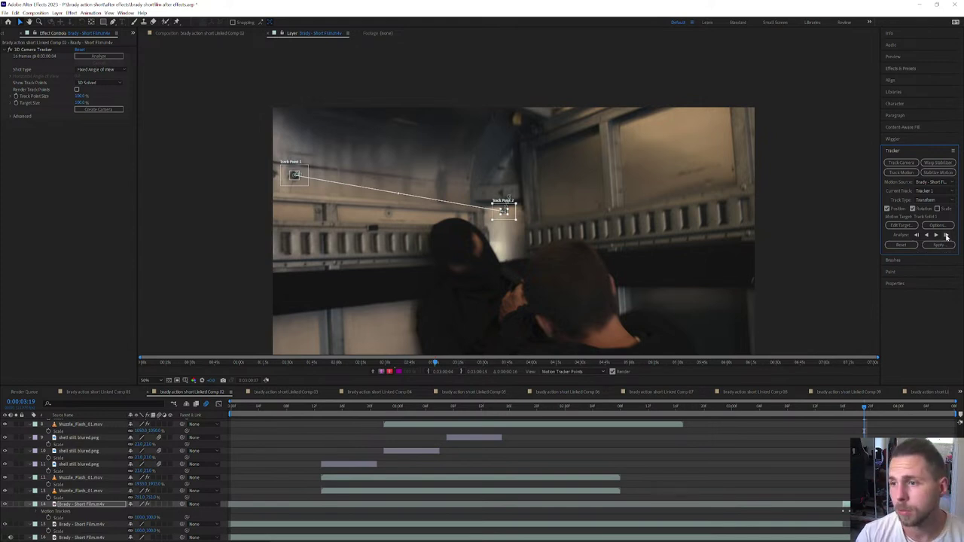
pyautogui.press('pagedown')
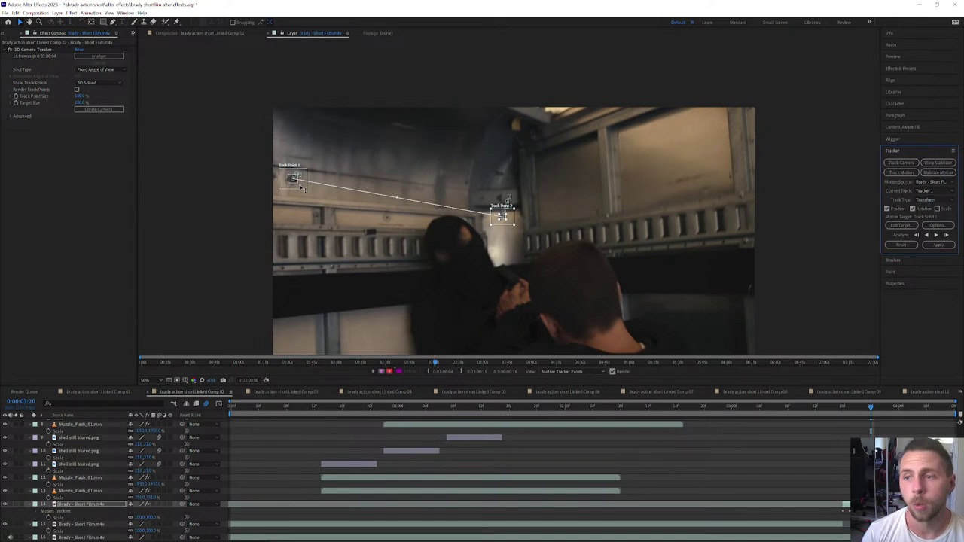
pyautogui.click(947, 236)
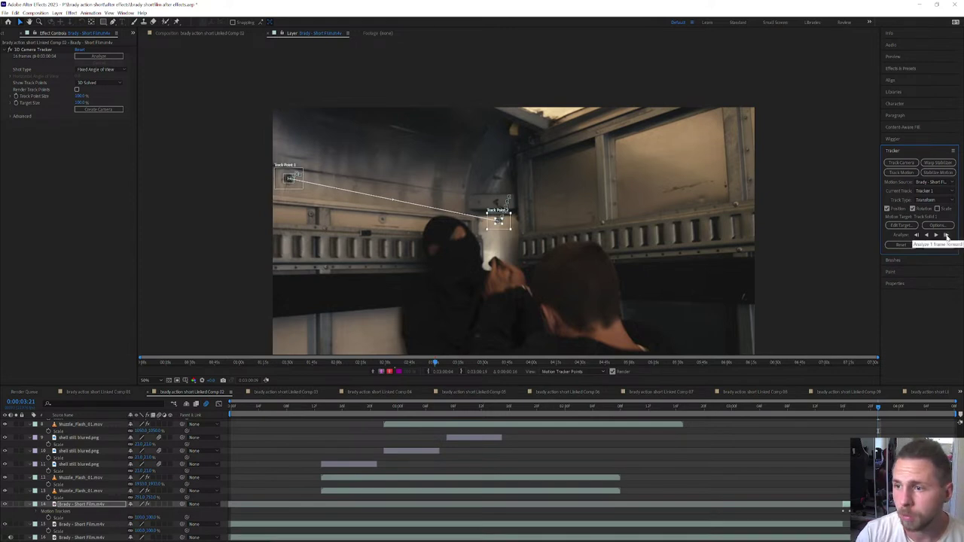
pyautogui.click(948, 236)
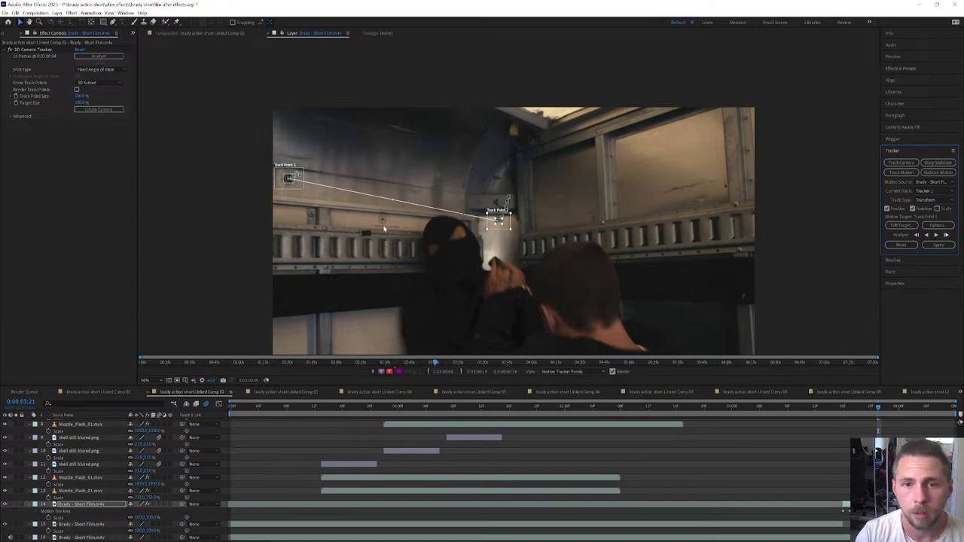
pyautogui.hotkey('ctrl', 'alt', 'pagedown')
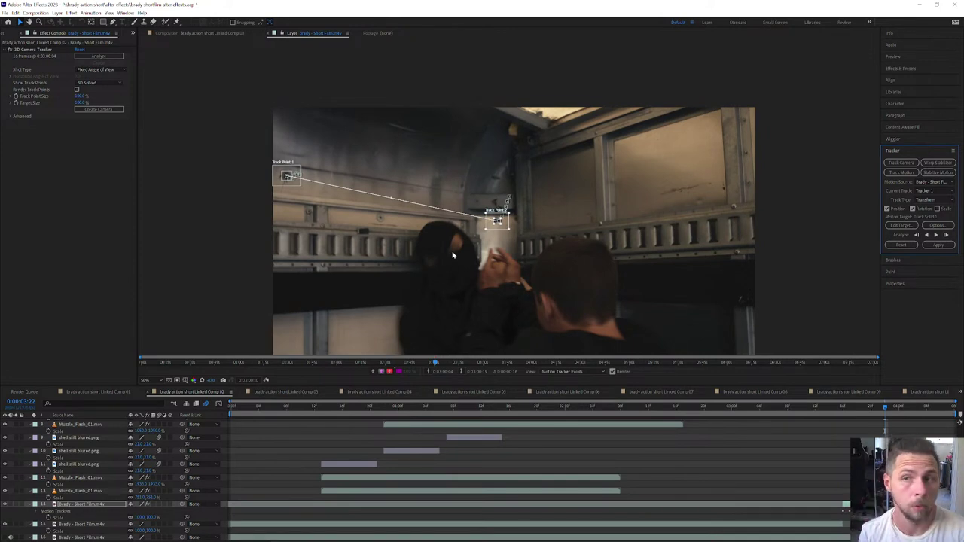
pyautogui.click(948, 235)
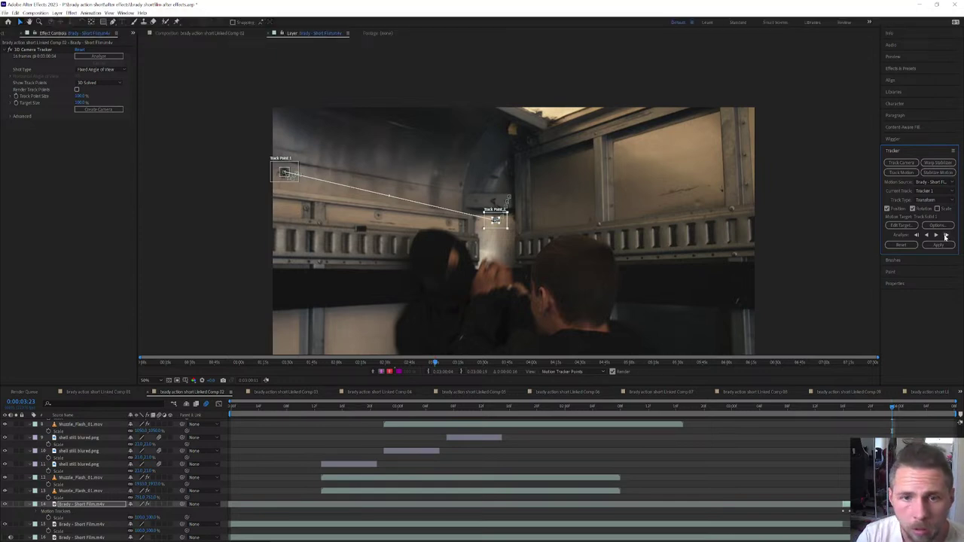
# Step: Continue analyzing both track points forward one frame at a time to 0:00:04:06
pyautogui.scroll(-1, 552, 249)
pyautogui.scroll(1, 494, 277)
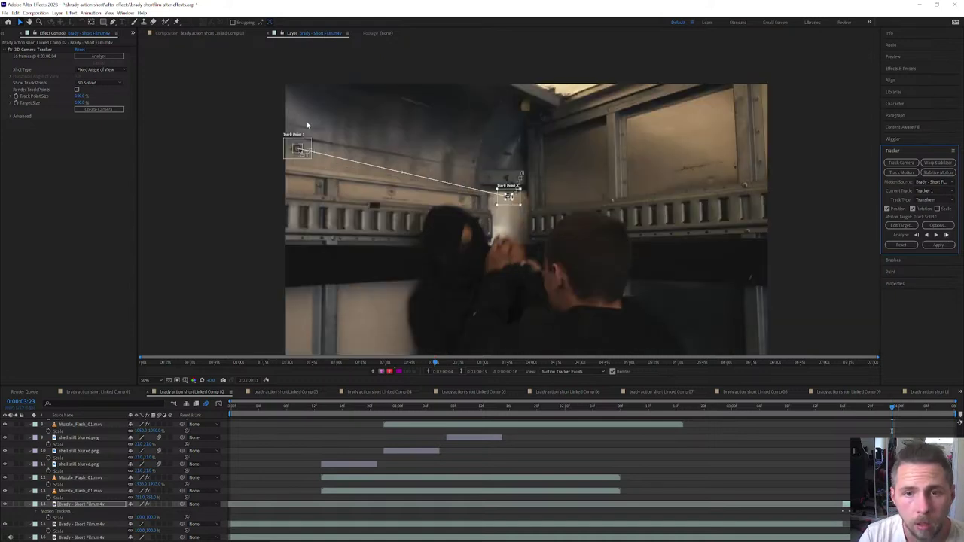
pyautogui.press('pagedown')
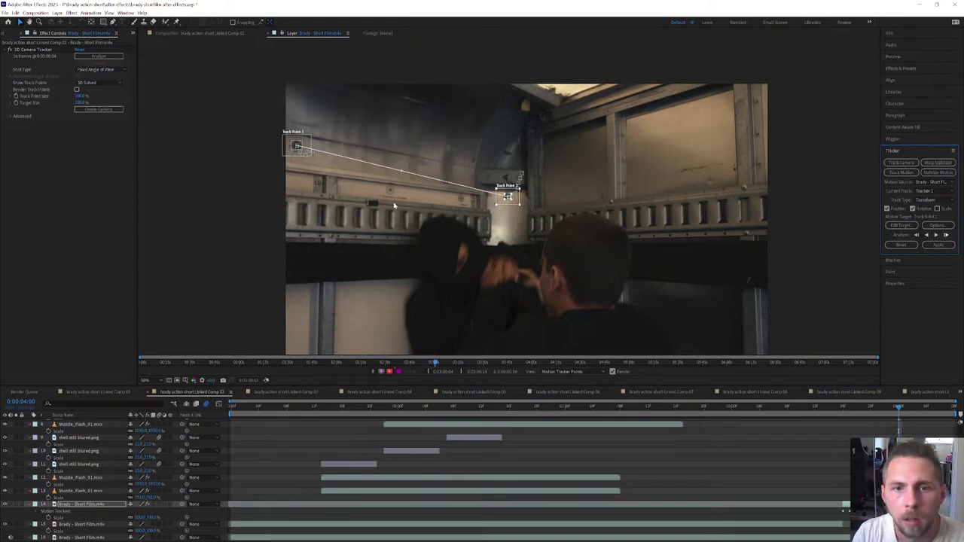
pyautogui.press('pagedown')
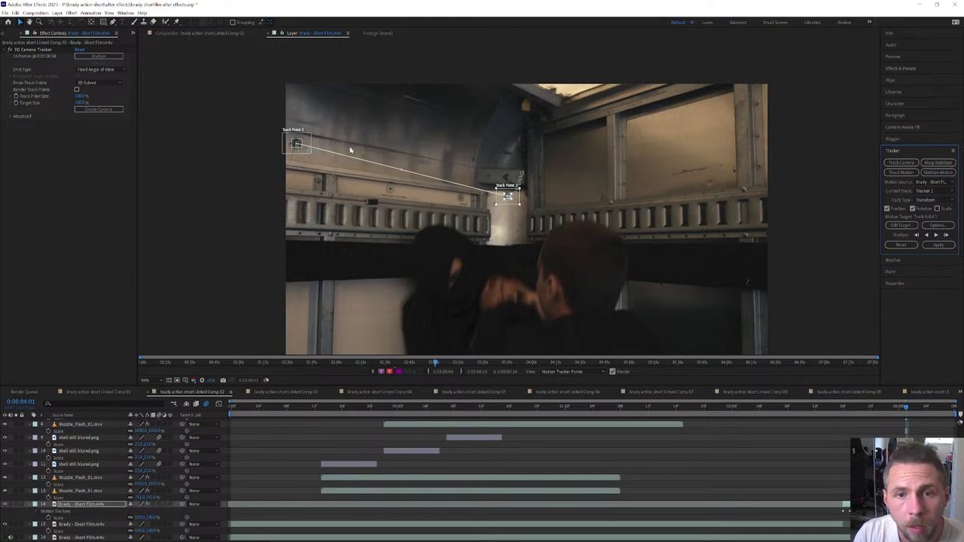
pyautogui.click(947, 235)
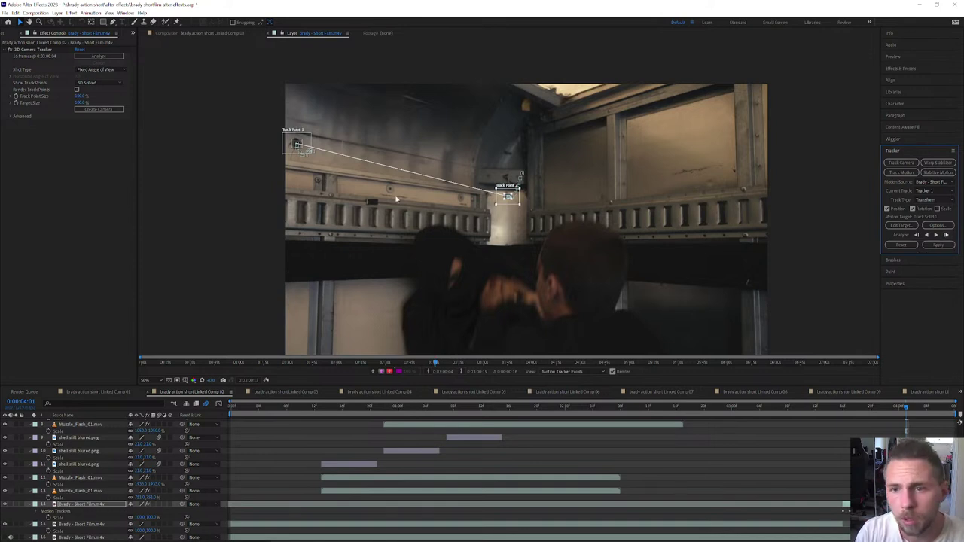
pyautogui.press('pagedown')
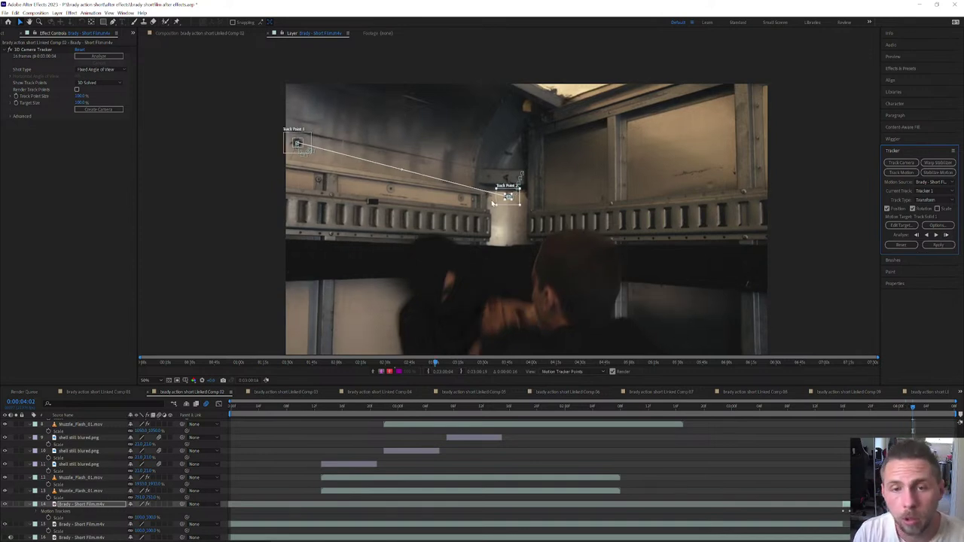
pyautogui.click(947, 236)
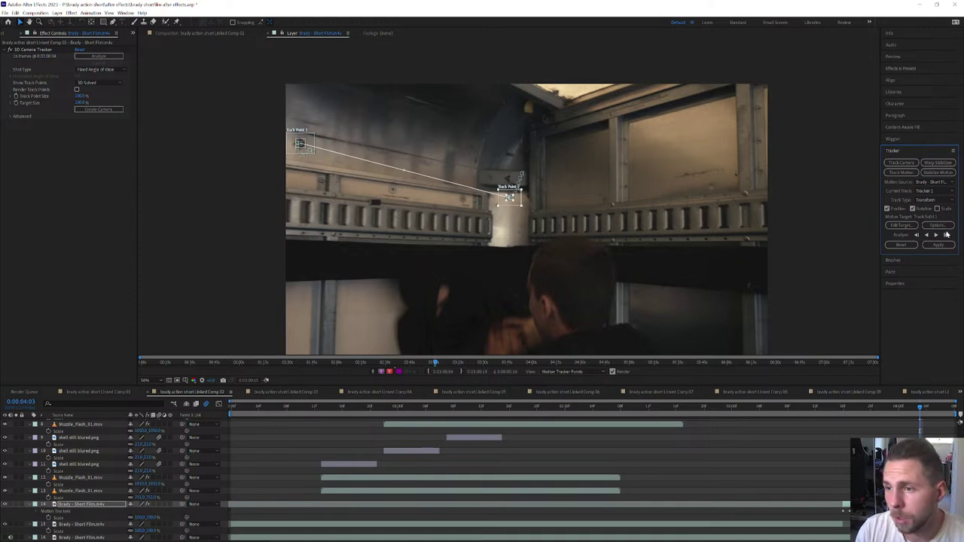
pyautogui.click(947, 234)
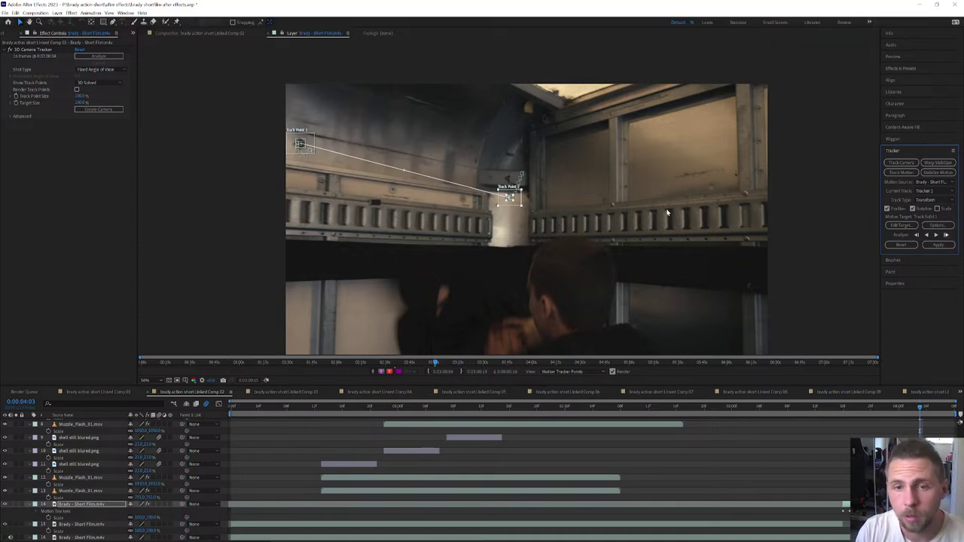
pyautogui.click(948, 236)
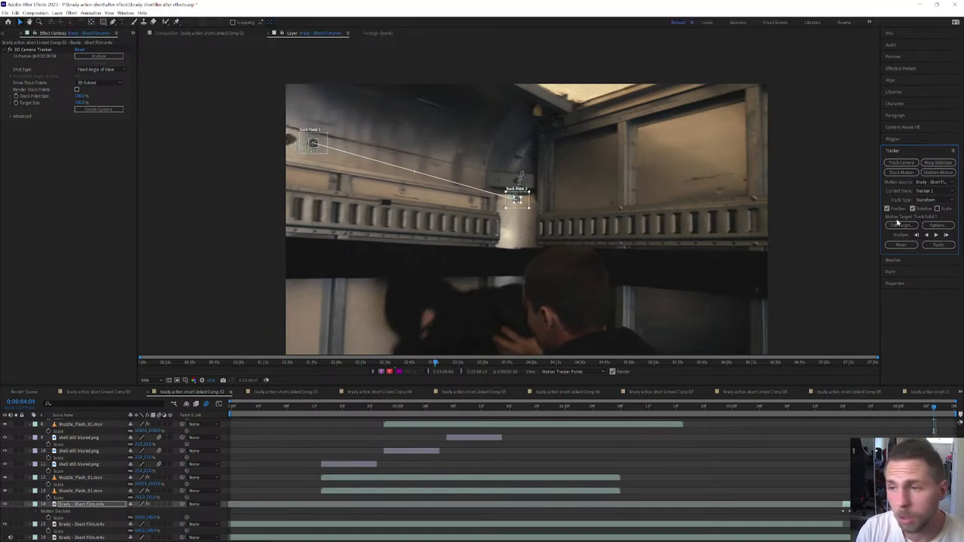
pyautogui.click(943, 235)
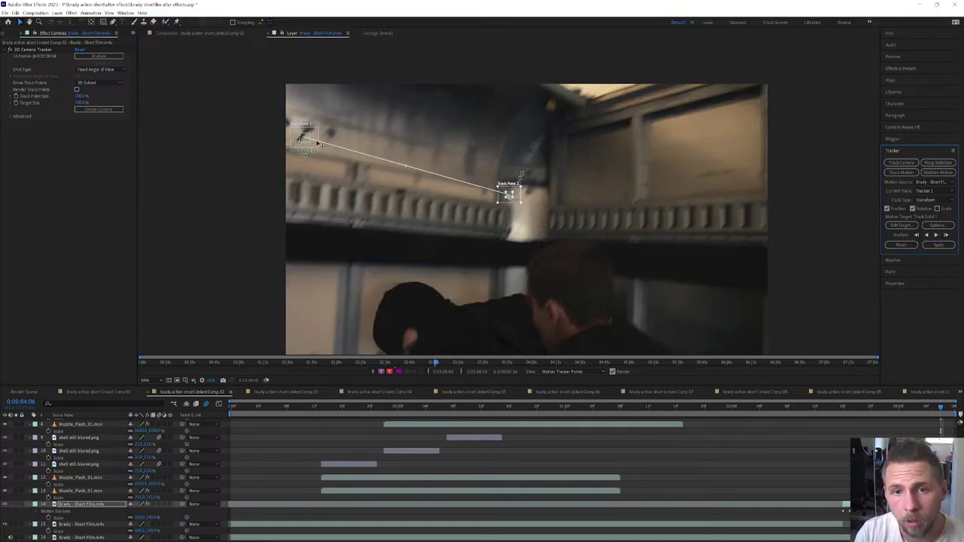
# Step: At 0:00:04:06, move Track Point 1 back onto its dark wall spot and Track Point 2 onto the spot atop the white column
pyautogui.scroll(1, 317, 143)
pyautogui.moveTo(316, 143); pyautogui.dragTo(494, 237)
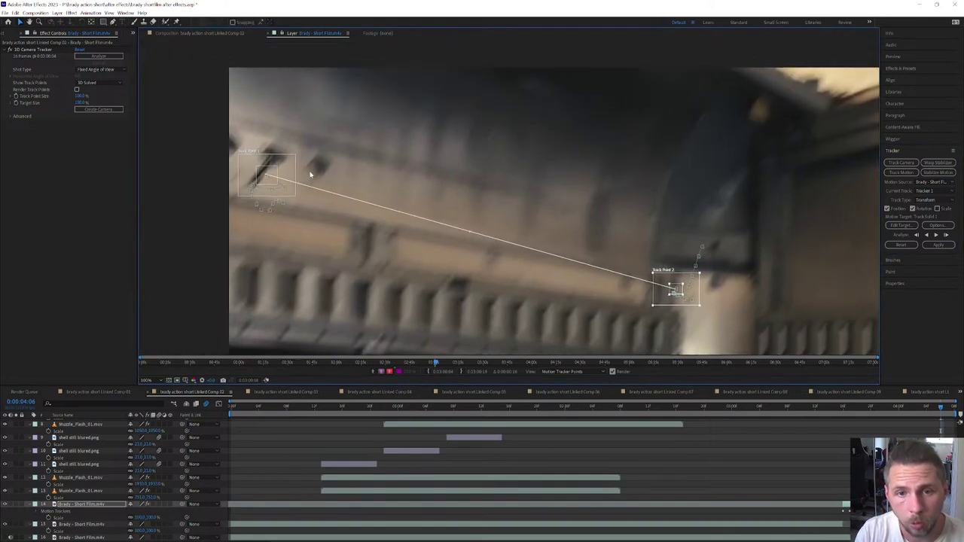
pyautogui.moveTo(288, 173); pyautogui.dragTo(345, 167)
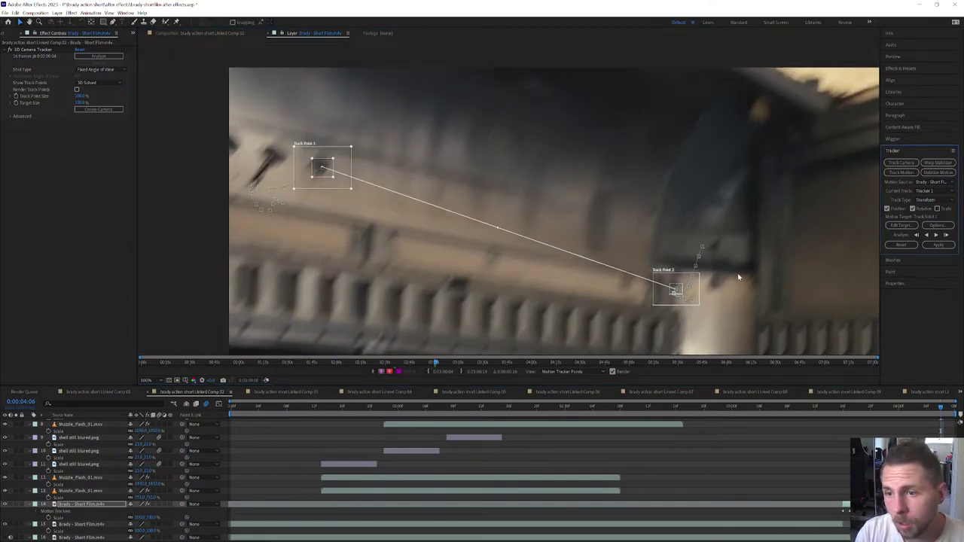
pyautogui.moveTo(695, 295); pyautogui.dragTo(735, 285)
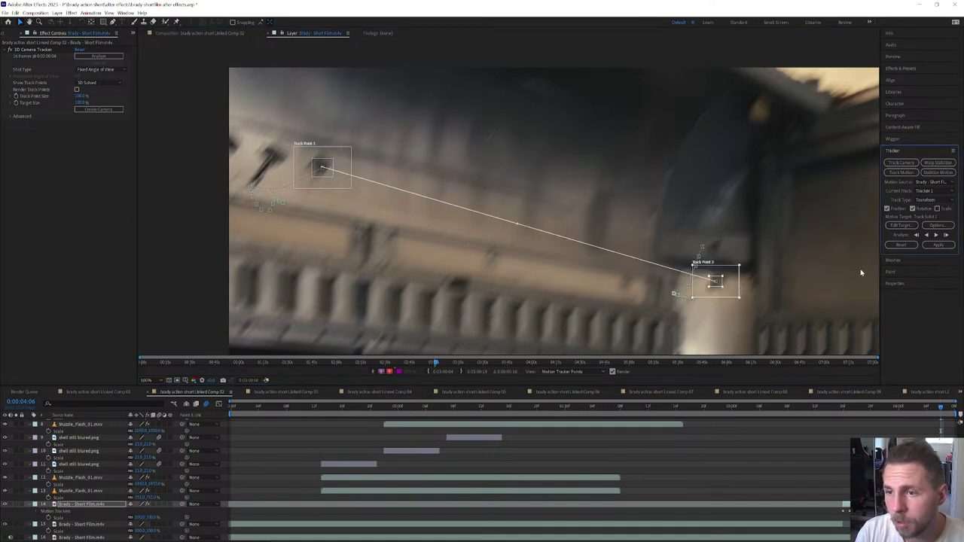
# Step: Analyze one frame forward to 0:00:04:07 and realign both track points with the blurred wall and column spots
pyautogui.click(946, 236)
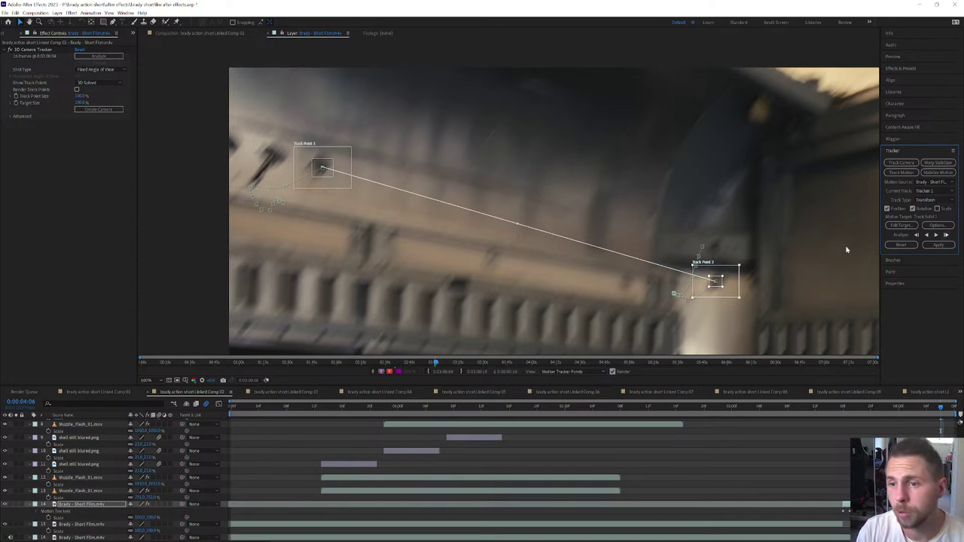
pyautogui.moveTo(720, 305); pyautogui.dragTo(758, 262)
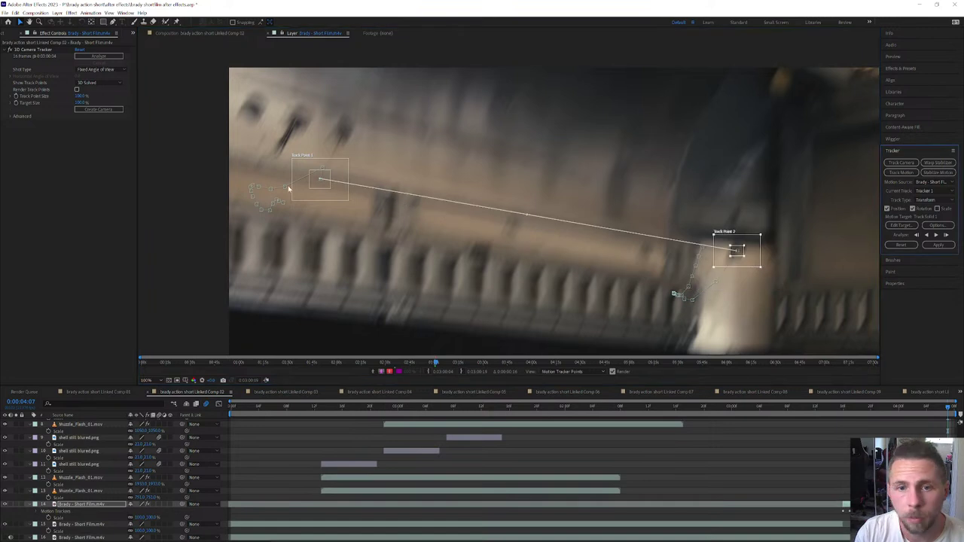
pyautogui.moveTo(339, 193); pyautogui.dragTo(364, 149)
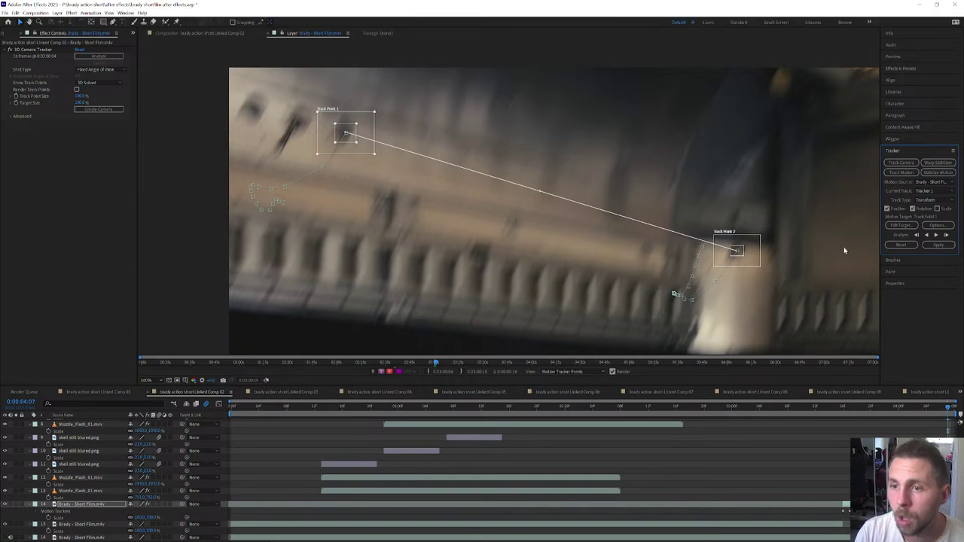
pyautogui.scroll(-2, 530, 196)
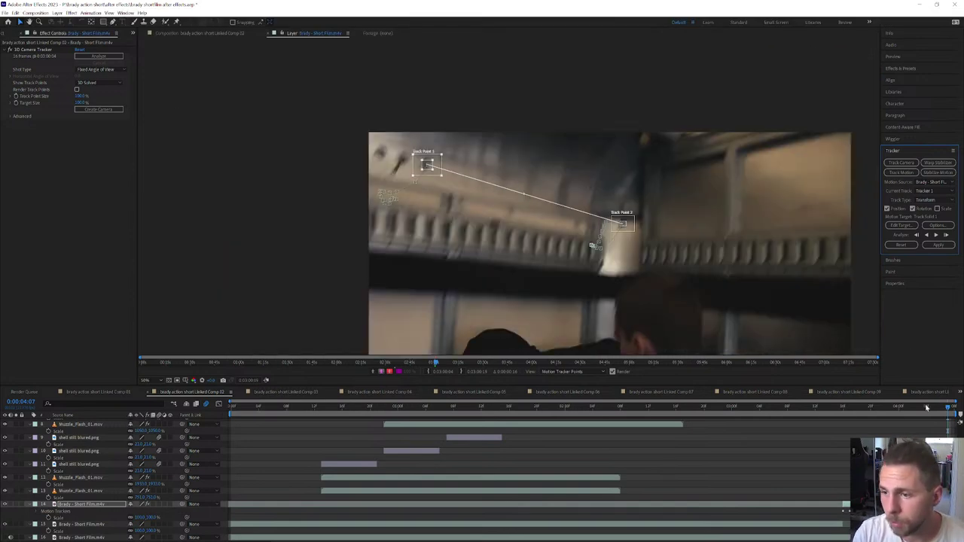
pyautogui.moveTo(947, 408)
pyautogui.mouseDown()
pyautogui.moveTo(845, 435)
pyautogui.moveTo(948, 416)
pyautogui.mouseUp()
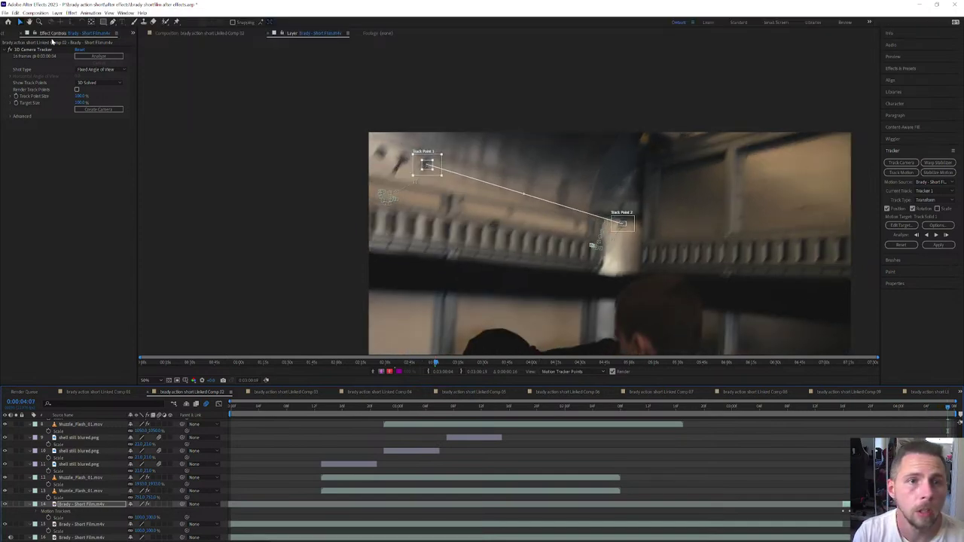
# Step: Create a new null object layer above the tracked footage layer
pyautogui.click(59, 12)
pyautogui.moveTo(66, 22)
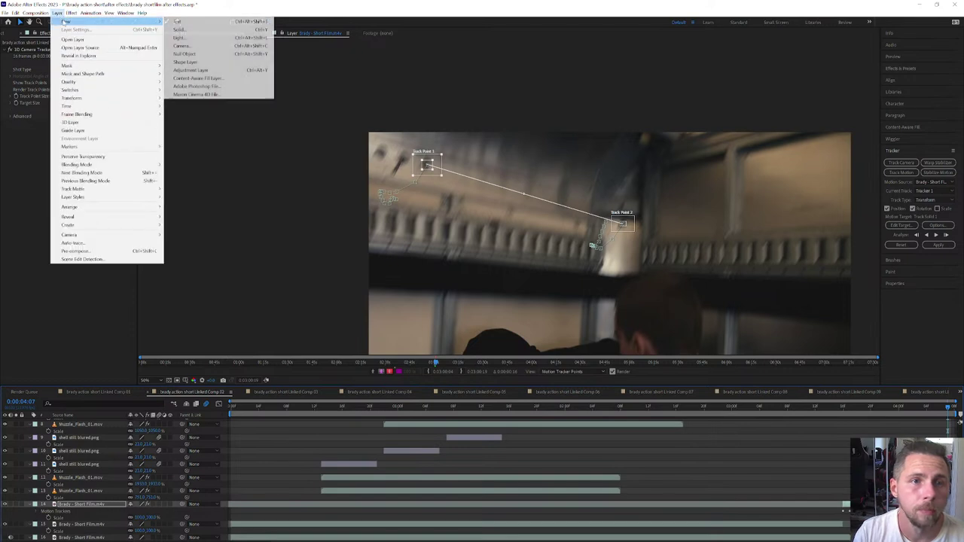
pyautogui.click(198, 53)
# Step: Set the new null as the motion target and apply the track to it in the X and Y dimensions
pyautogui.click(902, 225)
pyautogui.click(266, 231)
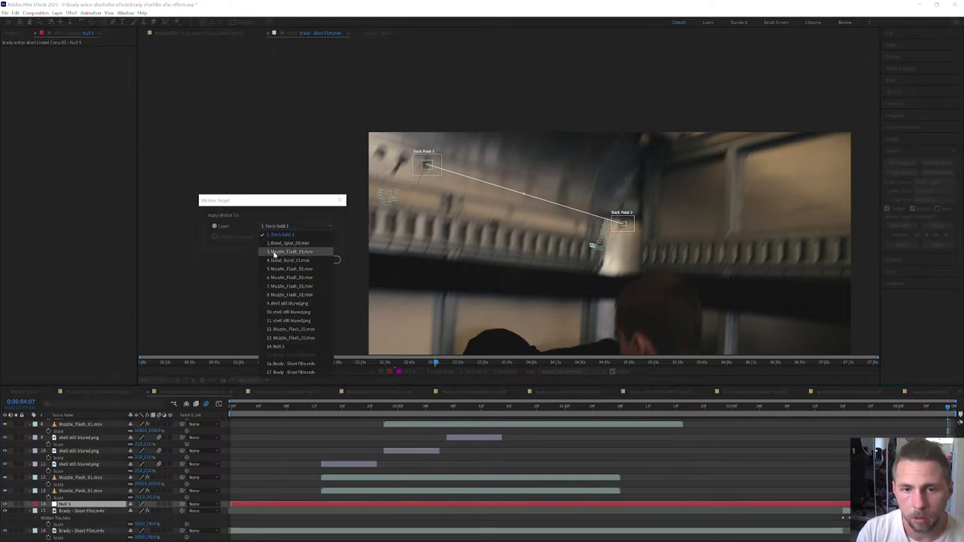
pyautogui.click(284, 350)
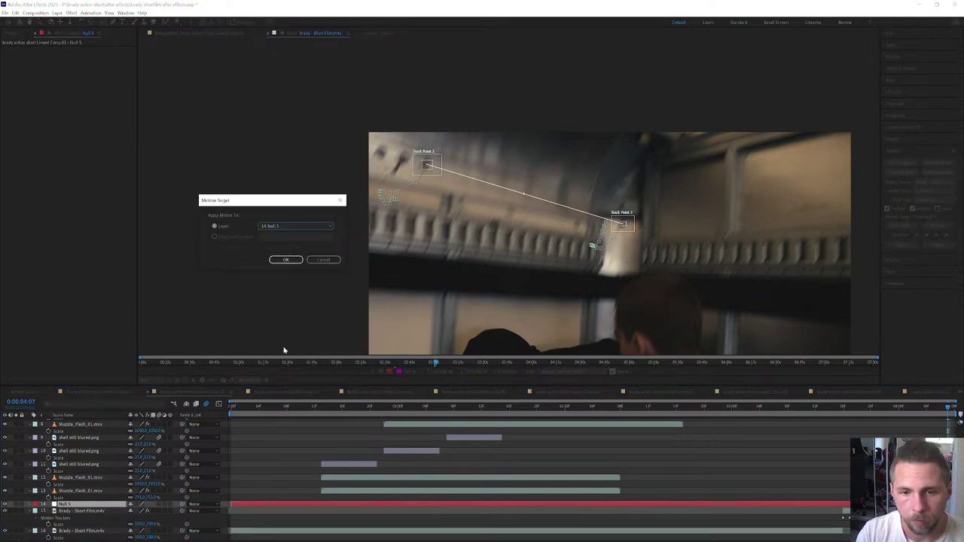
pyautogui.click(288, 260)
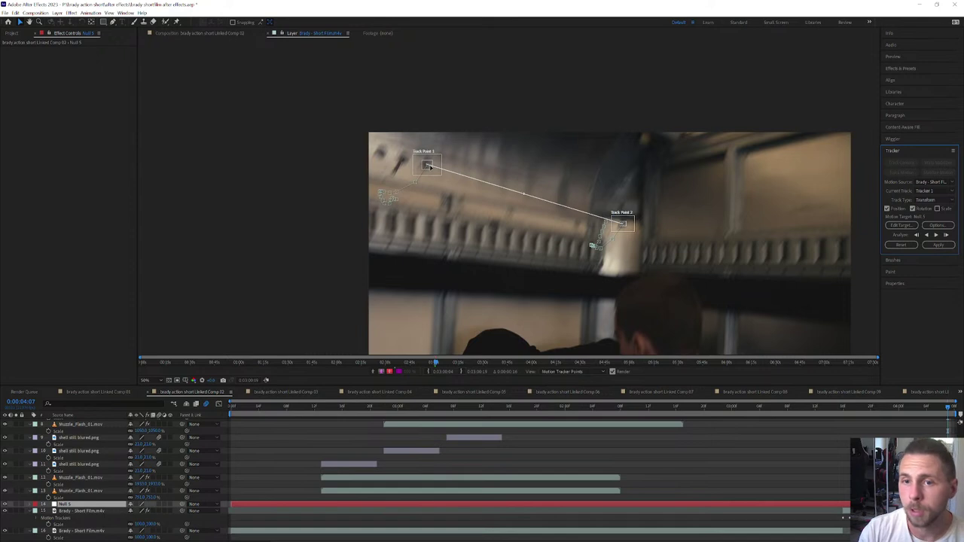
pyautogui.click(942, 247)
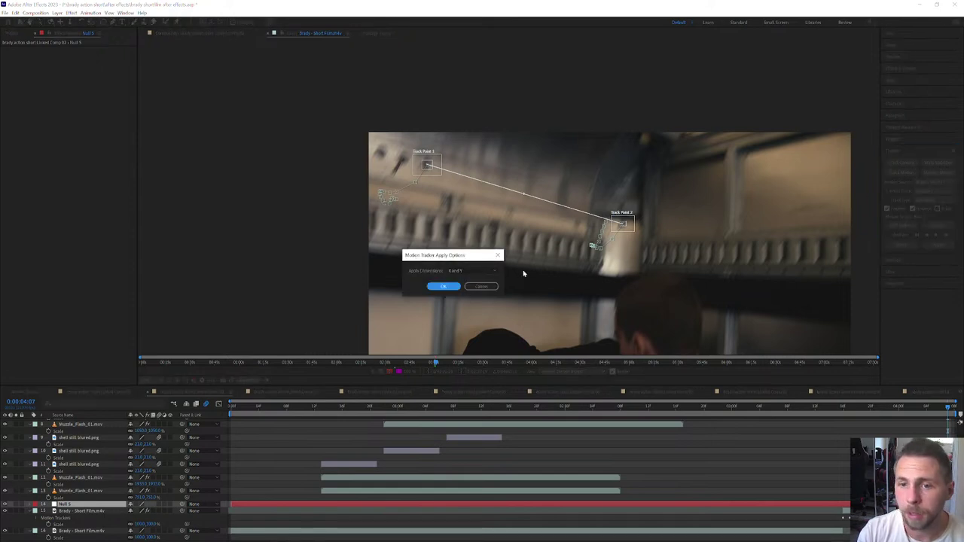
pyautogui.click(445, 288)
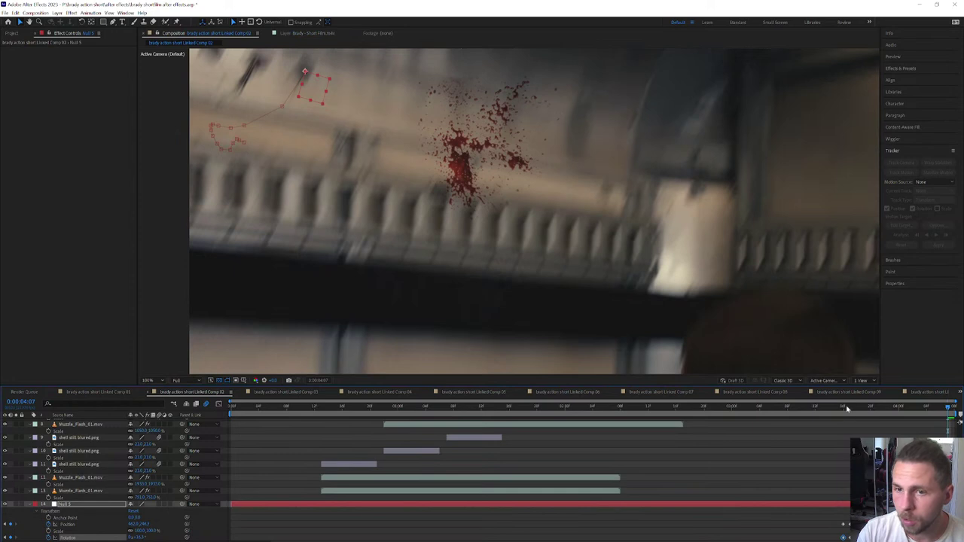
# Step: Split the tracked null layer at 0:00:03:16 and delete the portion before that frame
pyautogui.click(837, 408)
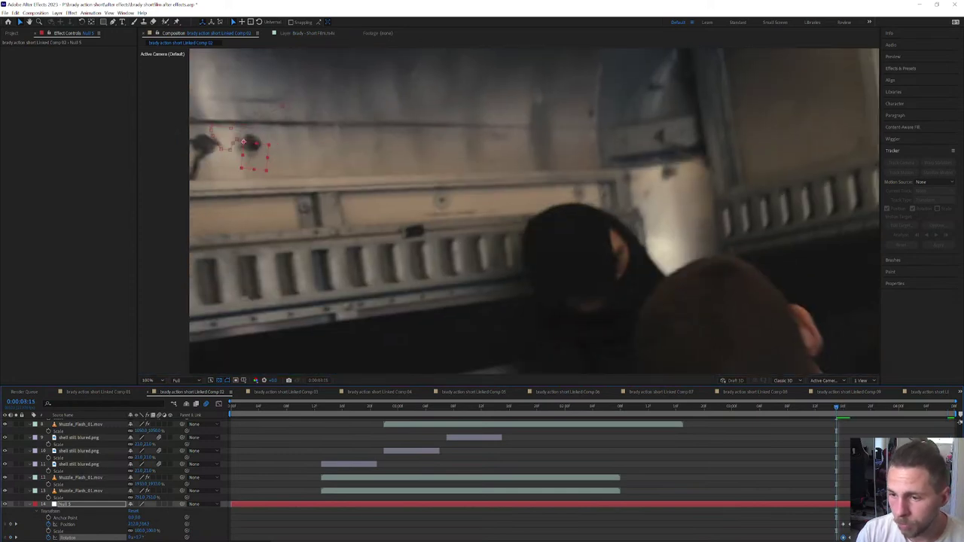
pyautogui.click(847, 513)
pyautogui.click(842, 409)
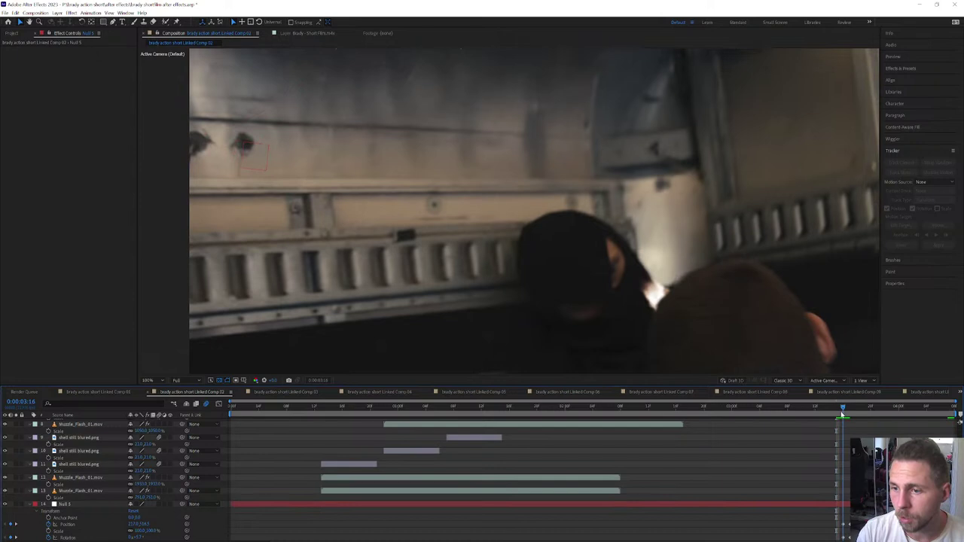
pyautogui.click(846, 504)
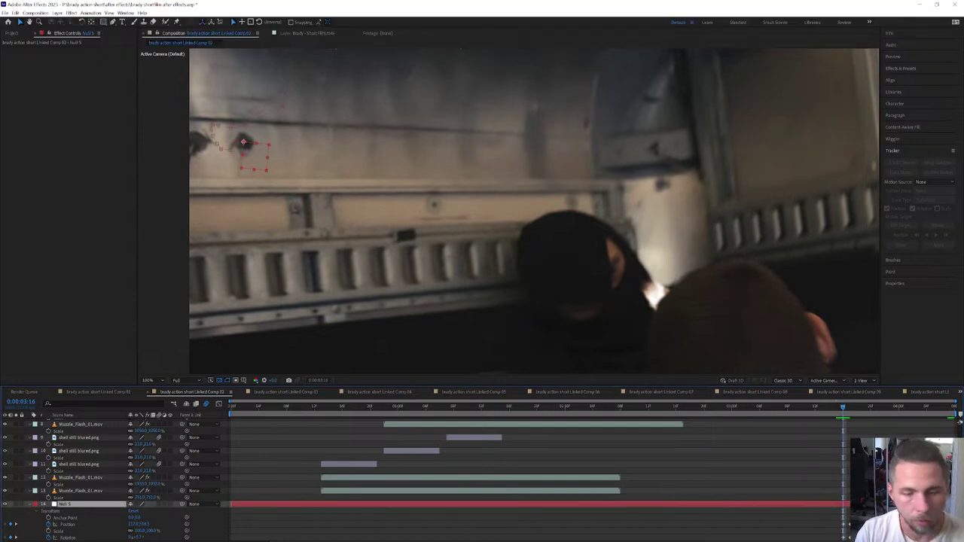
pyautogui.hotkey('ctrl', 'shift', 'd')
pyautogui.click(836, 511)
pyautogui.press('Delete')
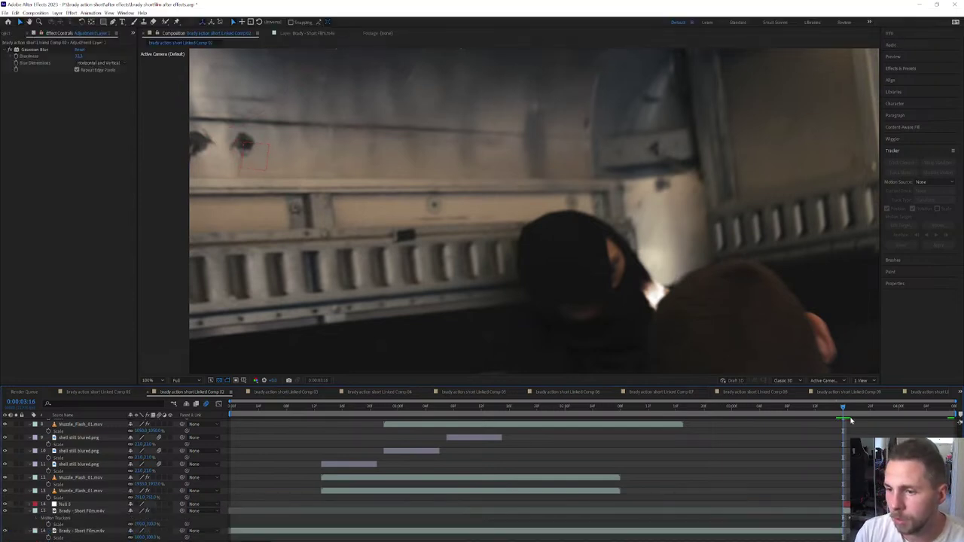
# Step: Parent the Blood_Splat_05, Muzzle_Flash_01 and Blood_Burst_01 layers that start at 0:00:03:16 to the tracked Null 5
pyautogui.click(846, 504)
pyautogui.scroll(8, 846, 504)
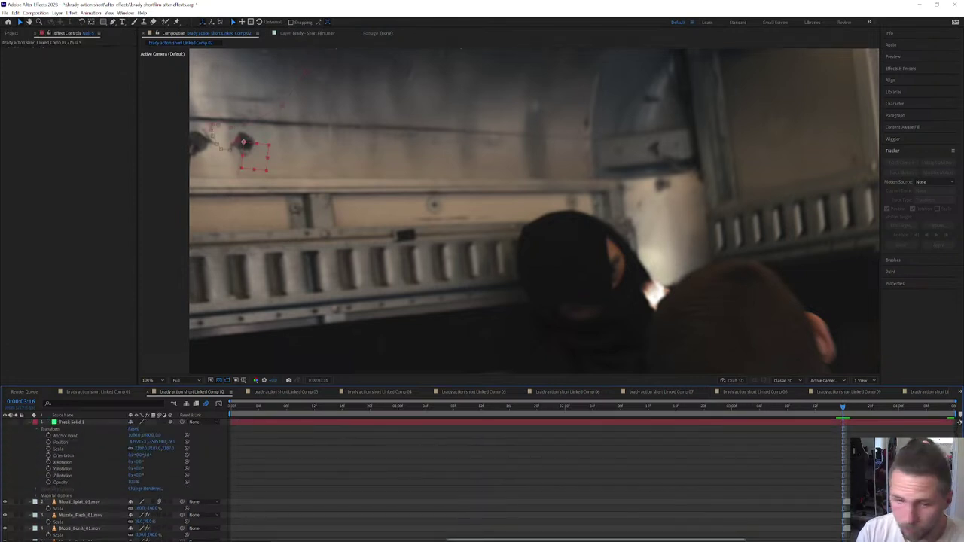
pyautogui.click(82, 503)
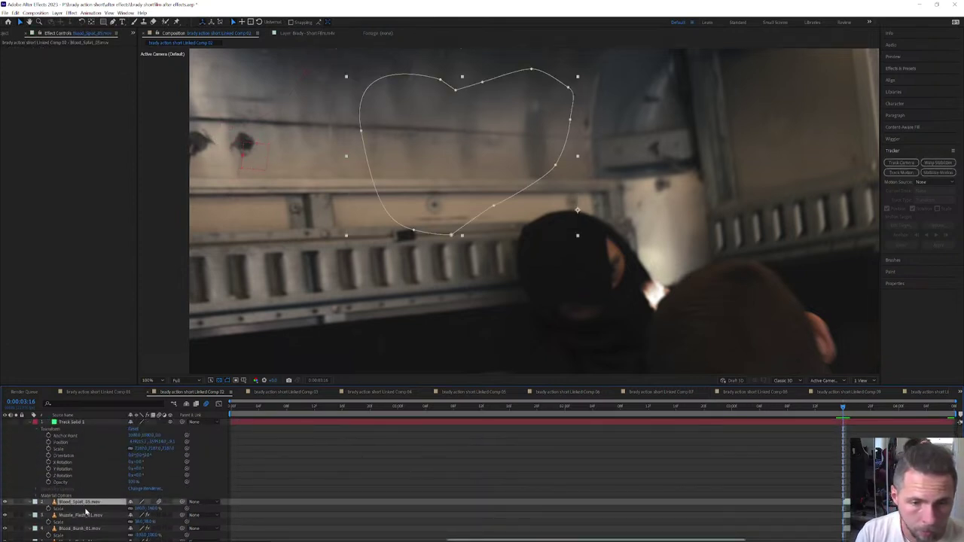
pyautogui.keyDown('shift'); pyautogui.click(85, 517); pyautogui.keyUp('shift')
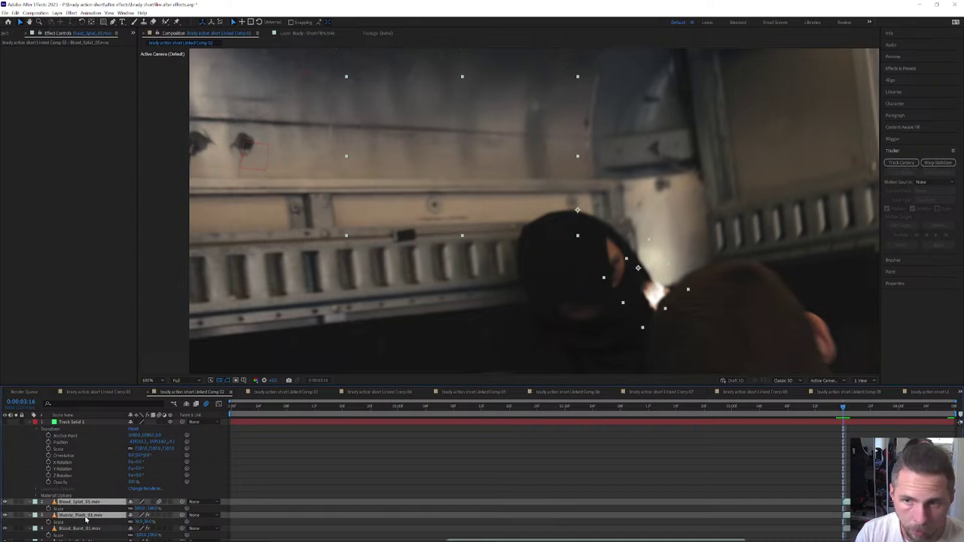
pyautogui.keyDown('shift'); pyautogui.click(94, 529); pyautogui.keyUp('shift')
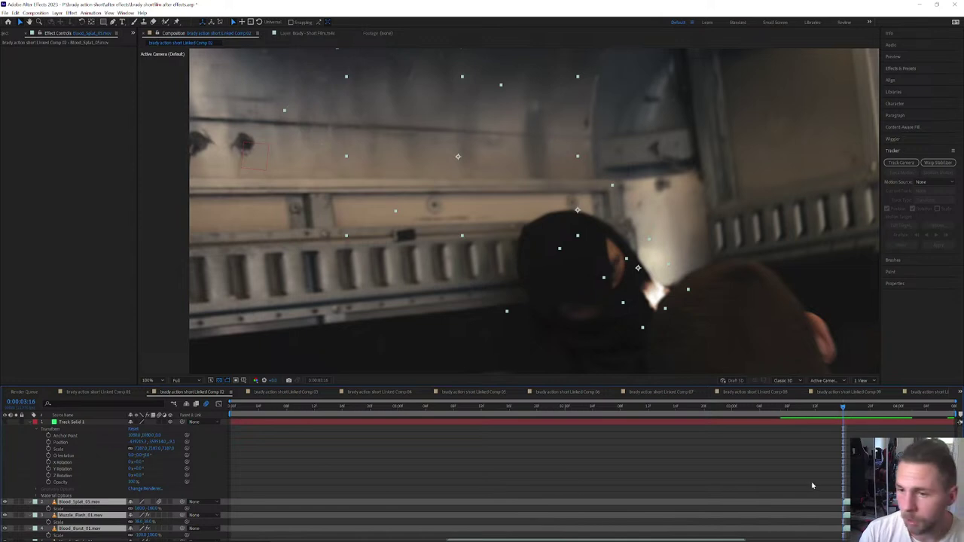
pyautogui.scroll(-5, 452, 479)
pyautogui.moveTo(183, 449)
pyautogui.mouseDown()
pyautogui.moveTo(653, 456)
pyautogui.moveTo(813, 539)
pyautogui.moveTo(844, 510)
pyautogui.moveTo(838, 526)
pyautogui.moveTo(807, 540)
pyautogui.moveTo(289, 432)
pyautogui.moveTo(168, 426)
pyautogui.moveTo(182, 443)
pyautogui.mouseUp()
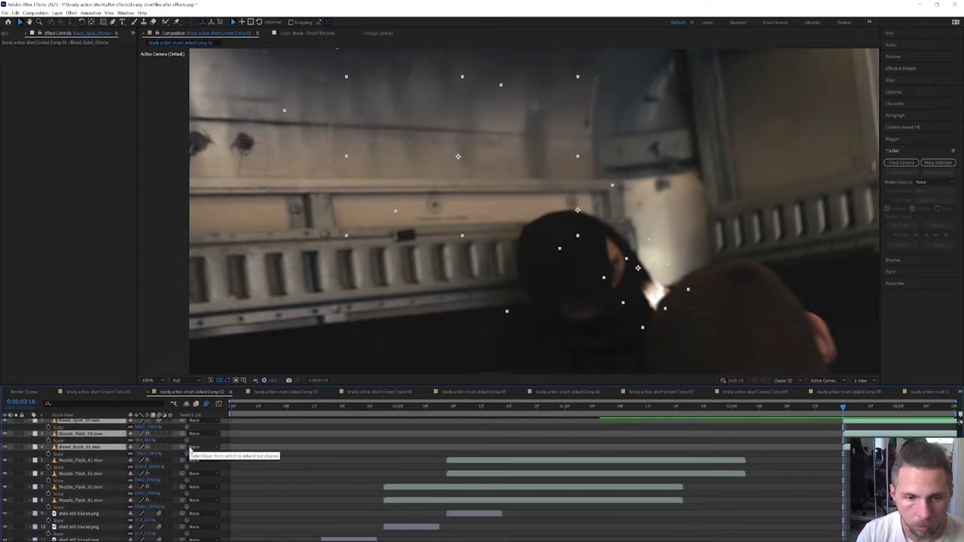
pyautogui.click(195, 447)
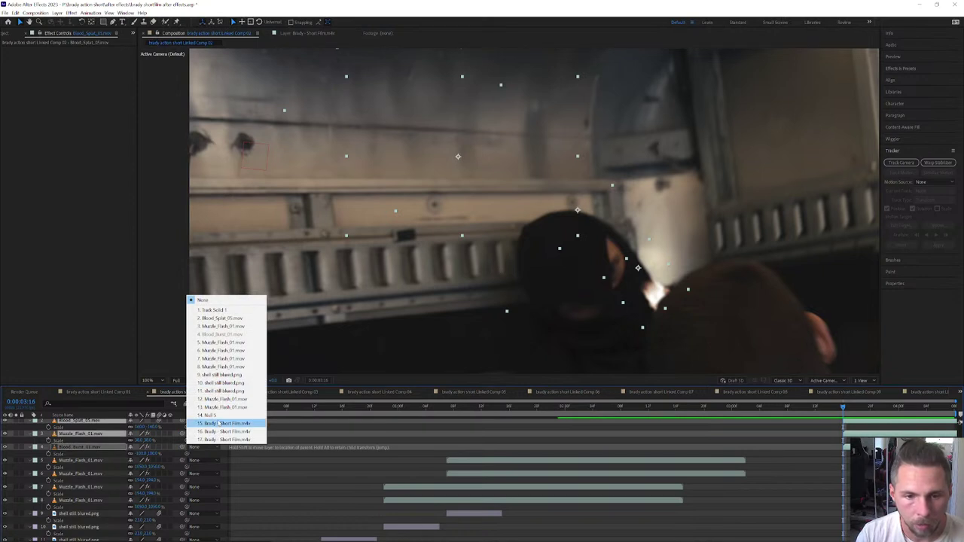
pyautogui.click(208, 416)
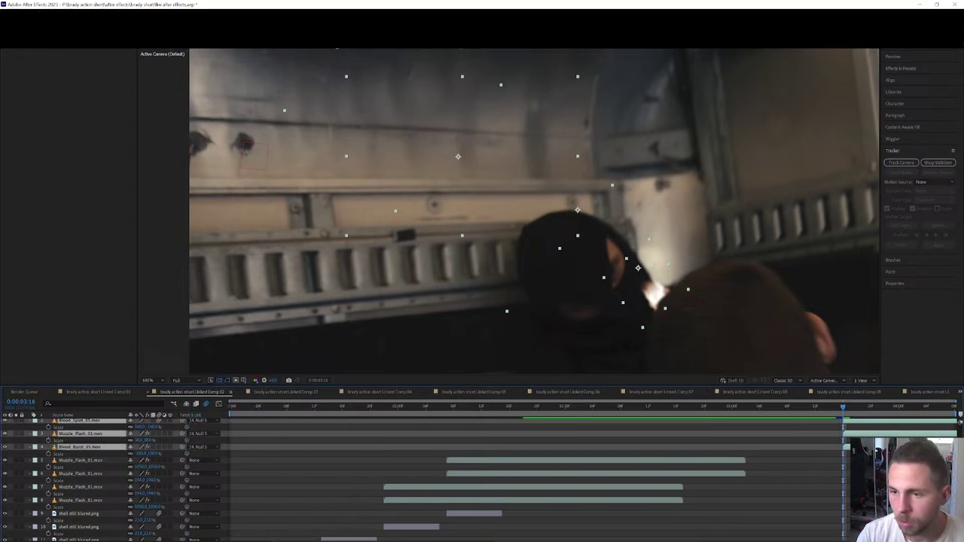
# Step: Scrub the tracked section up to 0:00:04:07 and play the composition from the start to check how the blood sticks to the wall
pyautogui.moveTo(852, 411); pyautogui.dragTo(959, 430)
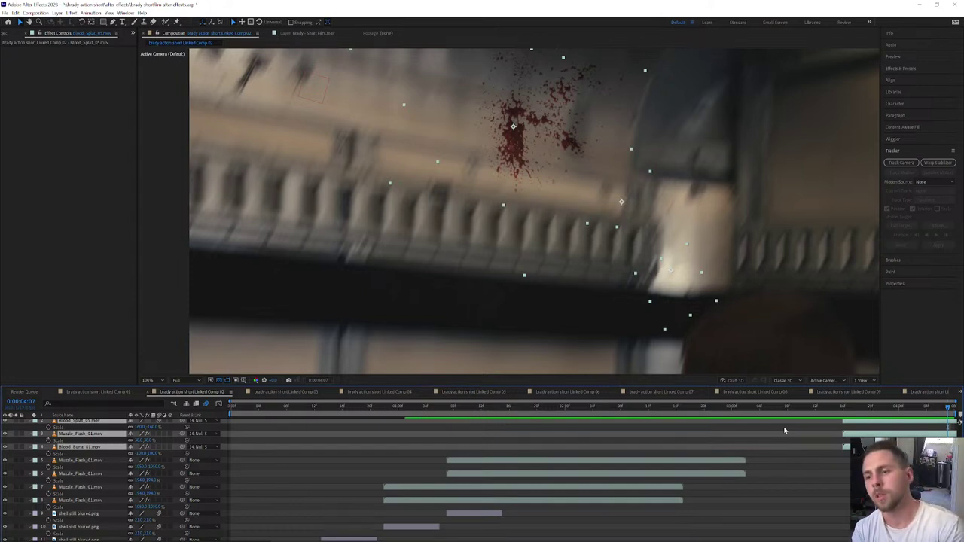
pyautogui.click(849, 411)
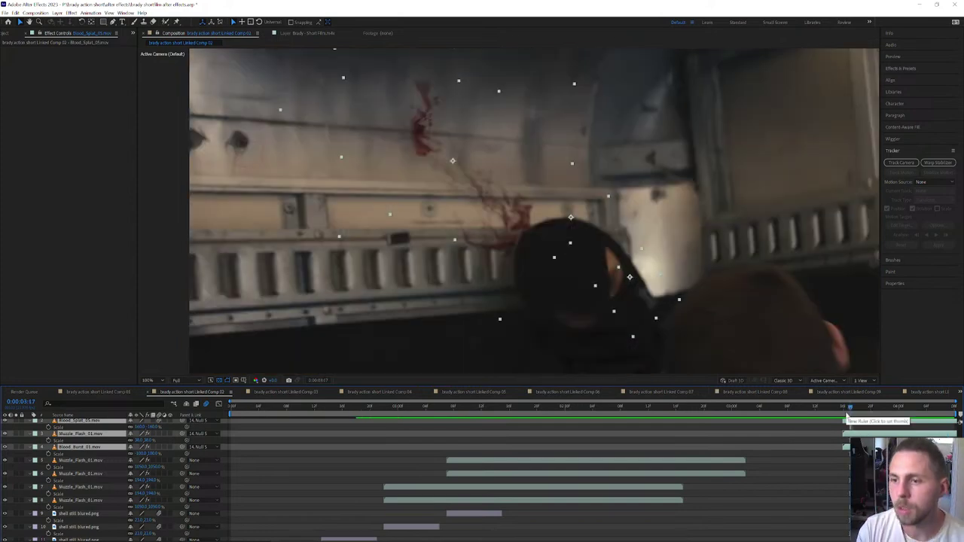
pyautogui.click(839, 409)
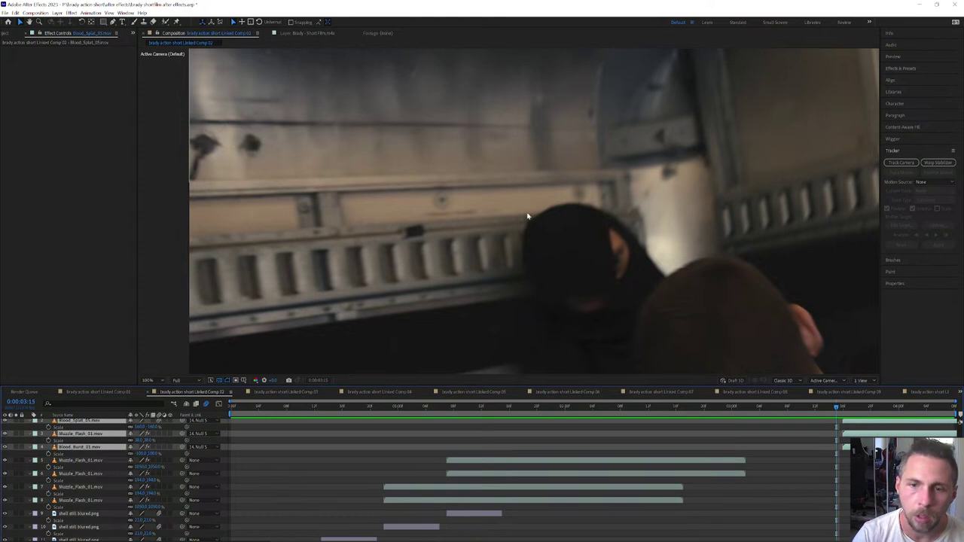
pyautogui.scroll(-2, 527, 218)
pyautogui.click(233, 407)
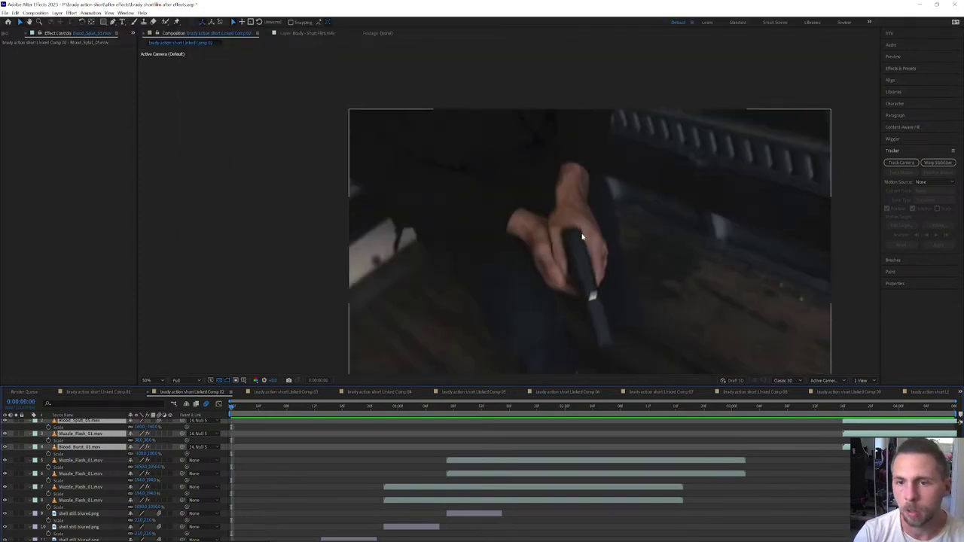
pyautogui.scroll(-2, 683, 263)
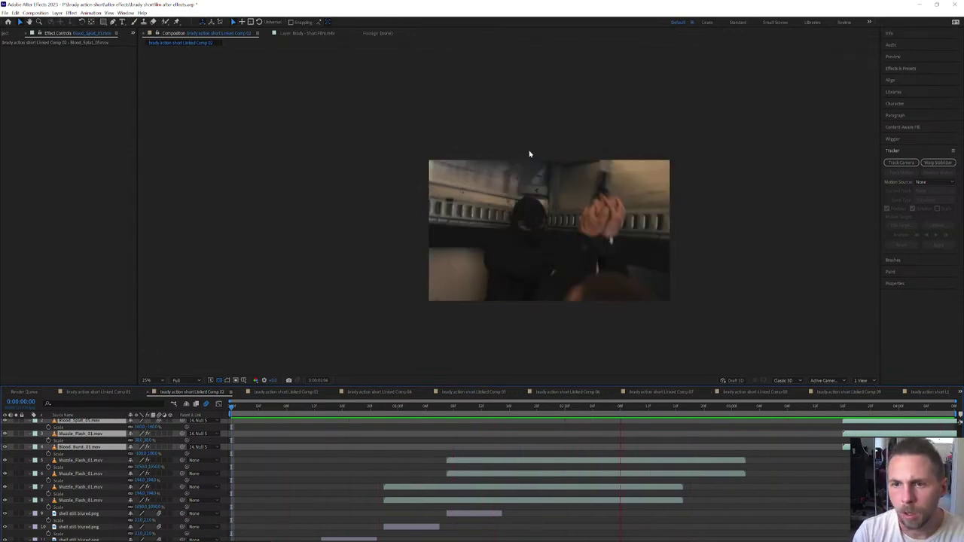
pyautogui.scroll(1, 525, 176)
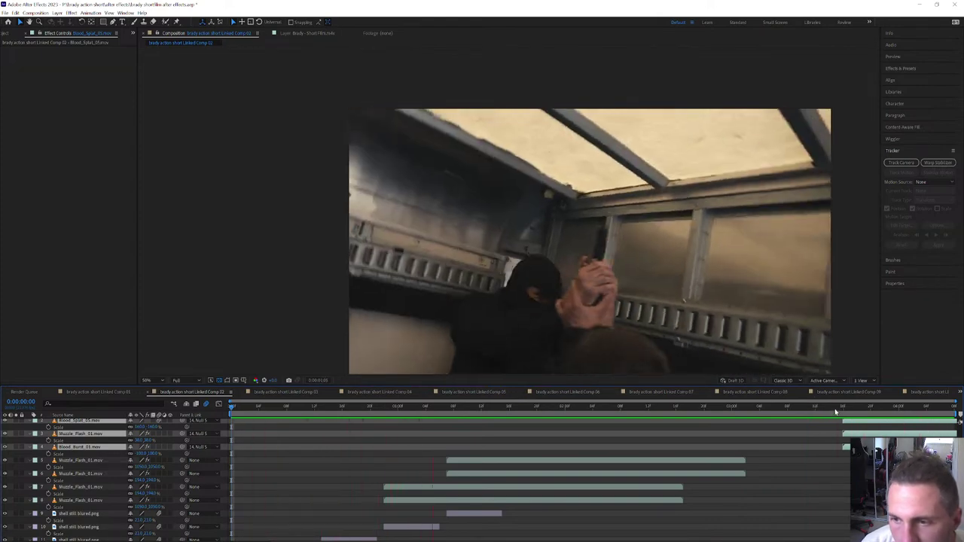
# Step: Examine the Blood_Splat_05 layer frame by frame around 0:00:03:17 and replay the shot from 0:00:03:10 to judge its tracking
pyautogui.click(849, 413)
pyautogui.moveTo(848, 413)
pyautogui.mouseDown()
pyautogui.moveTo(867, 407)
pyautogui.moveTo(851, 414)
pyautogui.mouseUp()
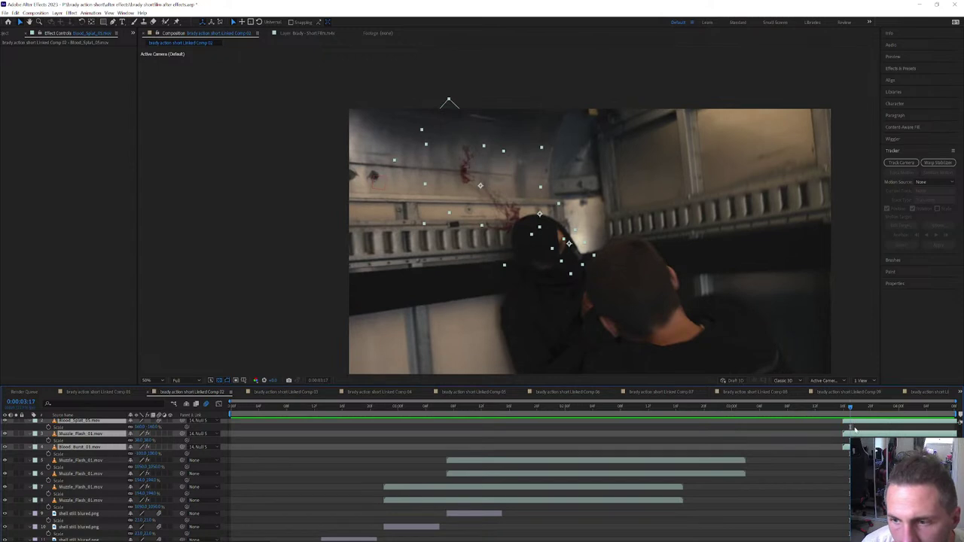
pyautogui.scroll(1, 482, 478)
pyautogui.hotkey('ctrl', 'shift', 'a')
pyautogui.click(846, 461)
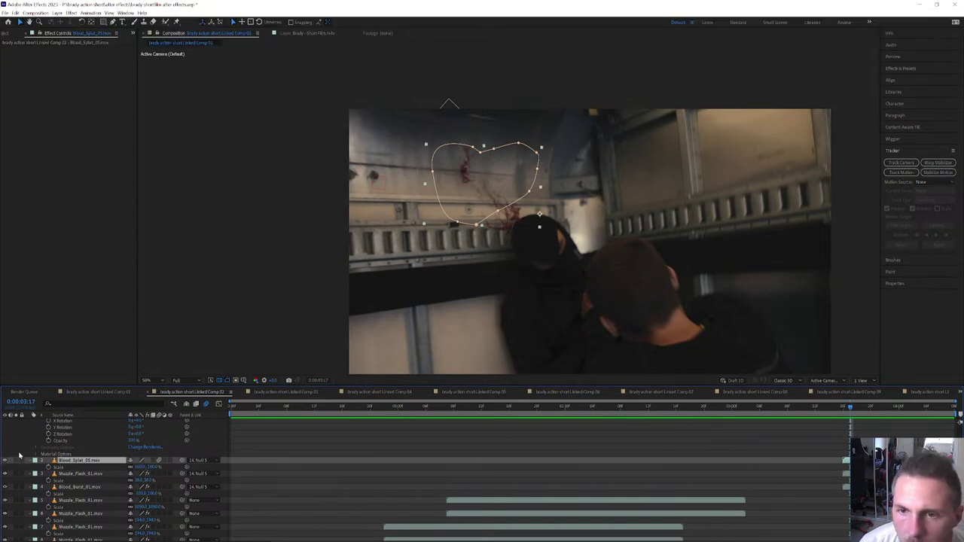
pyautogui.moveTo(853, 409); pyautogui.dragTo(856, 410)
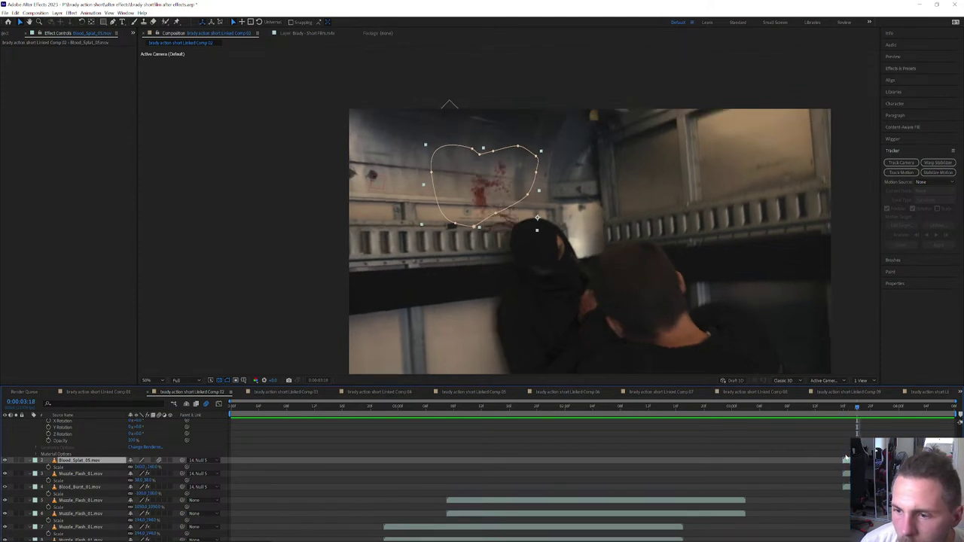
pyautogui.click(837, 409)
pyautogui.press('space')
pyautogui.press('space')
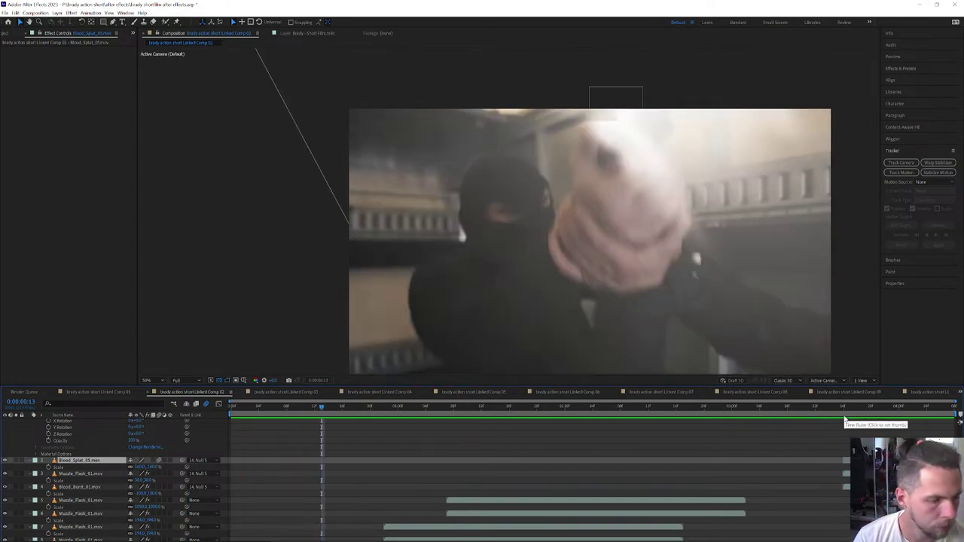
pyautogui.press('space')
pyautogui.moveTo(845, 415); pyautogui.dragTo(879, 428)
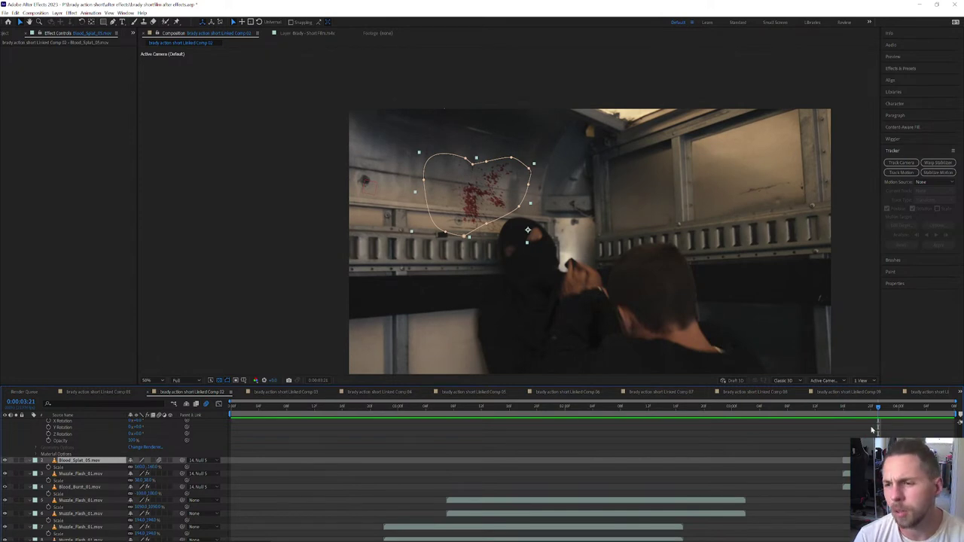
pyautogui.moveTo(876, 412); pyautogui.dragTo(839, 412)
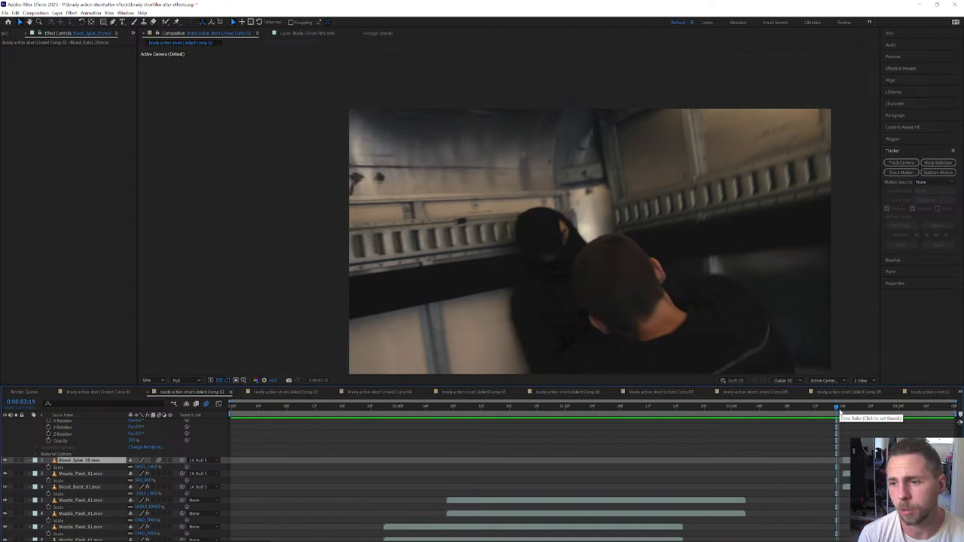
pyautogui.moveTo(840, 411); pyautogui.dragTo(802, 409)
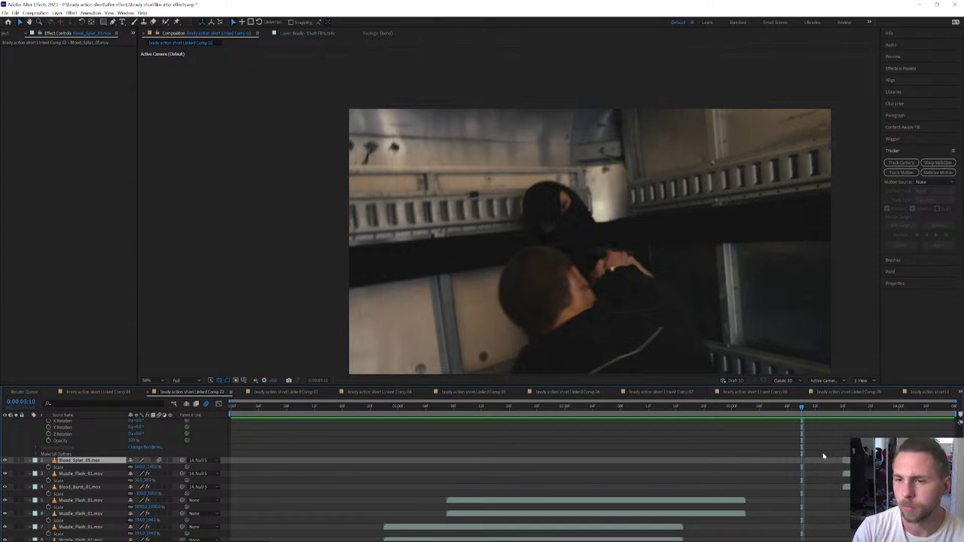
pyautogui.press('space')
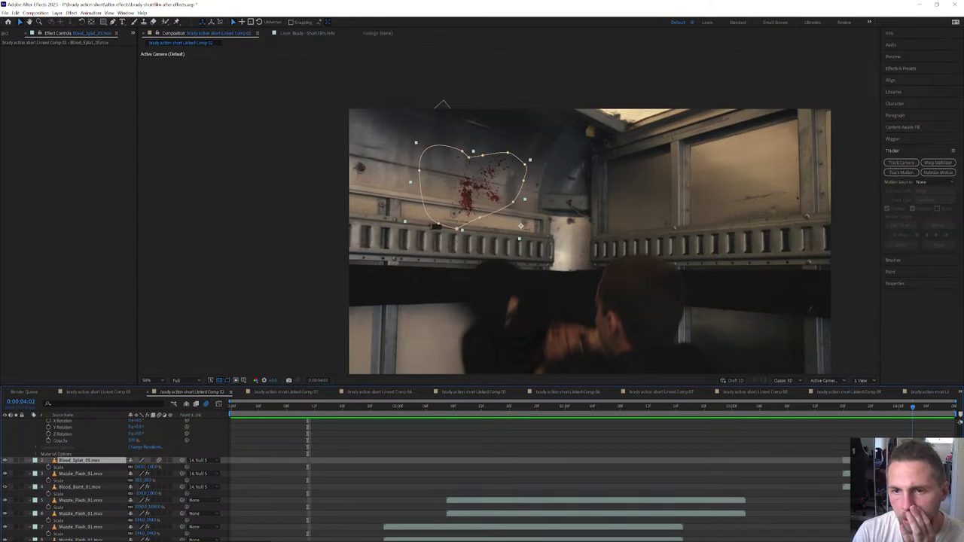
# Step: Reveal the keyframes of Null 5 and delete its Position and Rotation keyframes at 0:00:04:01
pyautogui.scroll(-2, 482, 482)
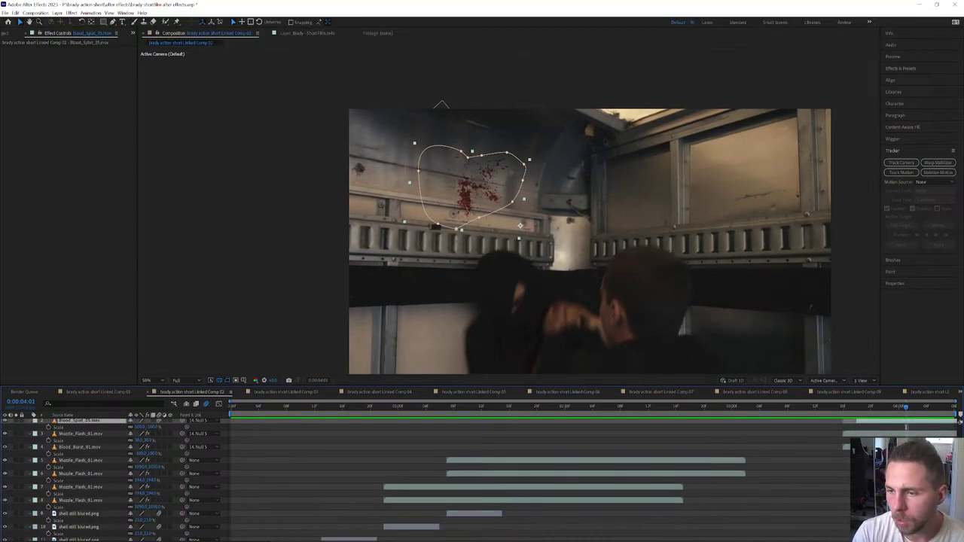
pyautogui.scroll(-4, 482, 482)
pyautogui.click(65, 491)
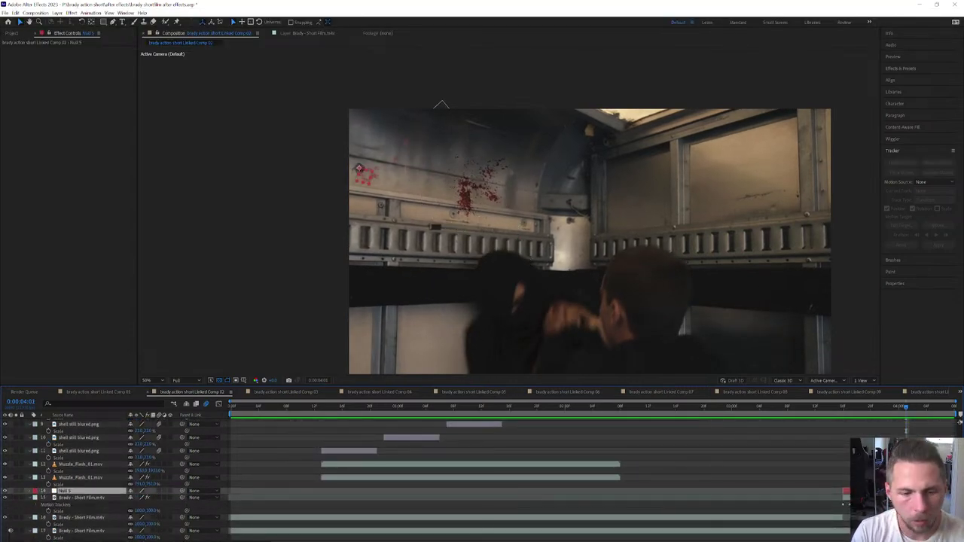
pyautogui.press('u')
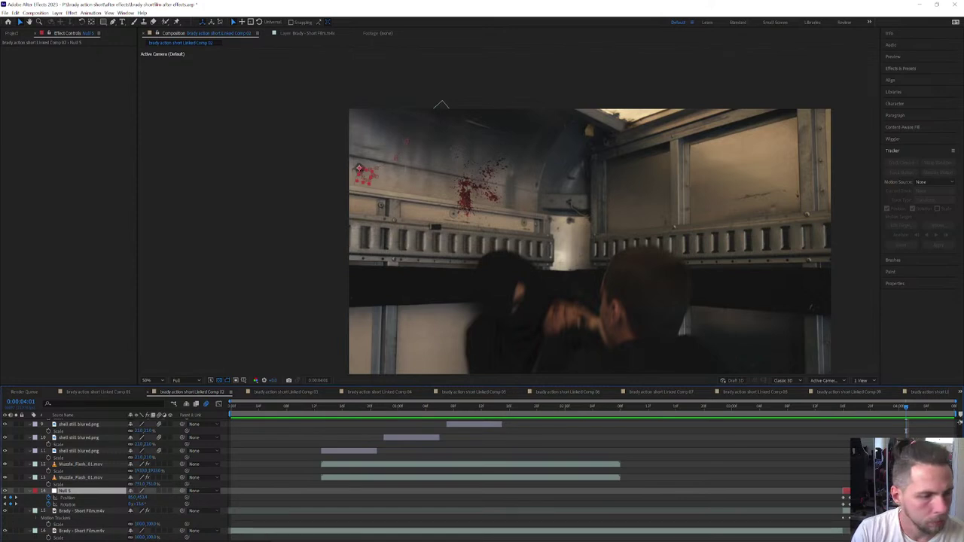
pyautogui.press('=')
pyautogui.press('=')
pyautogui.press('=')
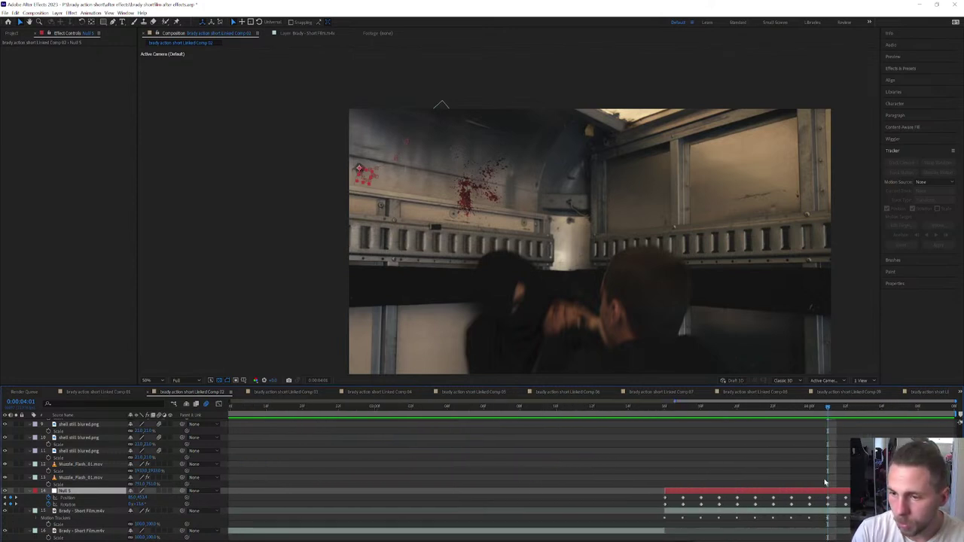
pyautogui.moveTo(834, 495); pyautogui.dragTo(830, 503)
pyautogui.click(829, 503)
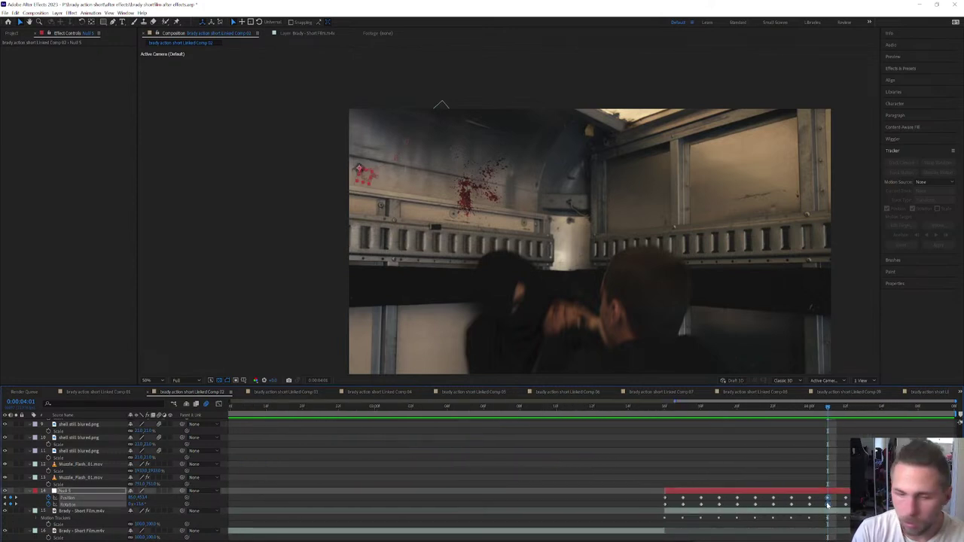
pyautogui.press('Delete')
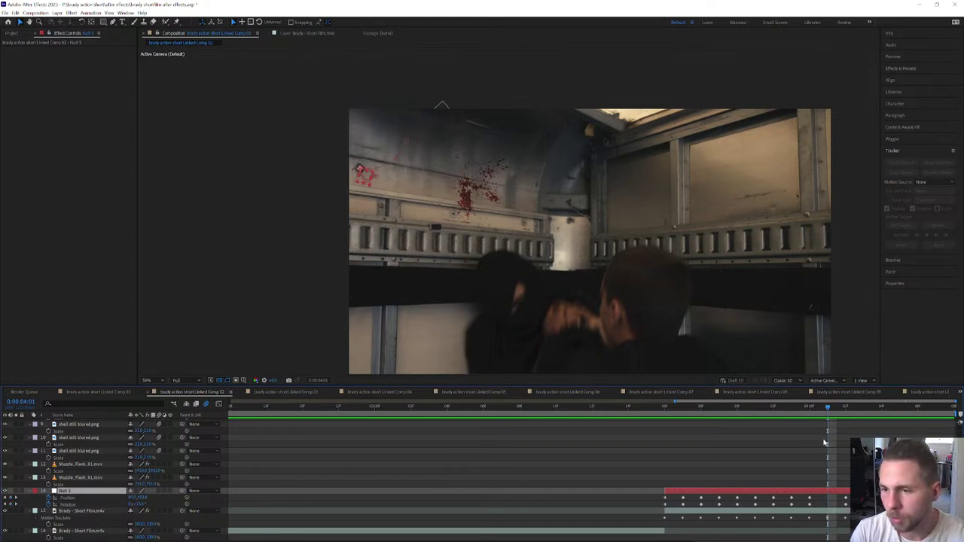
# Step: Replay the shot to check the smoothness of the blood splat's motion after 0:00:03:16
pyautogui.moveTo(838, 424); pyautogui.dragTo(666, 436)
pyautogui.press('space')
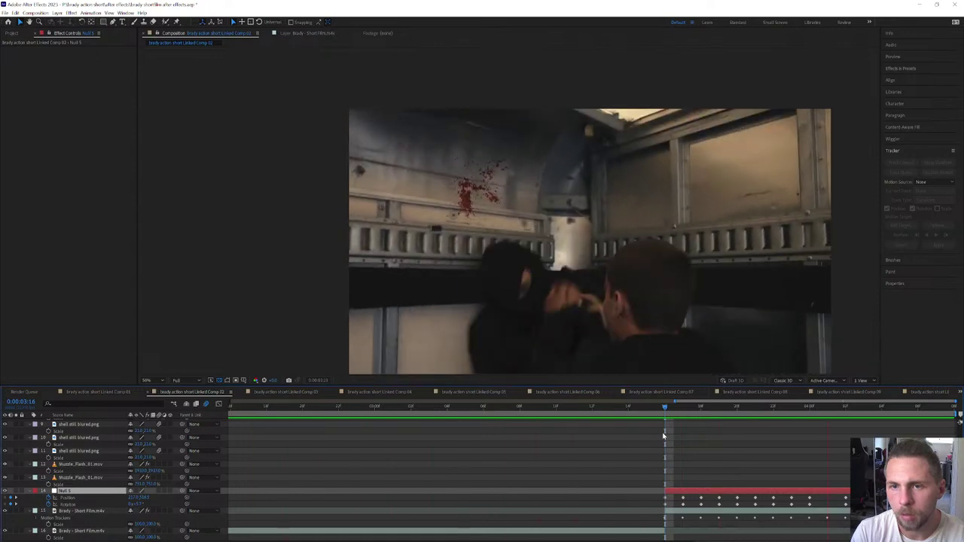
pyautogui.press('space')
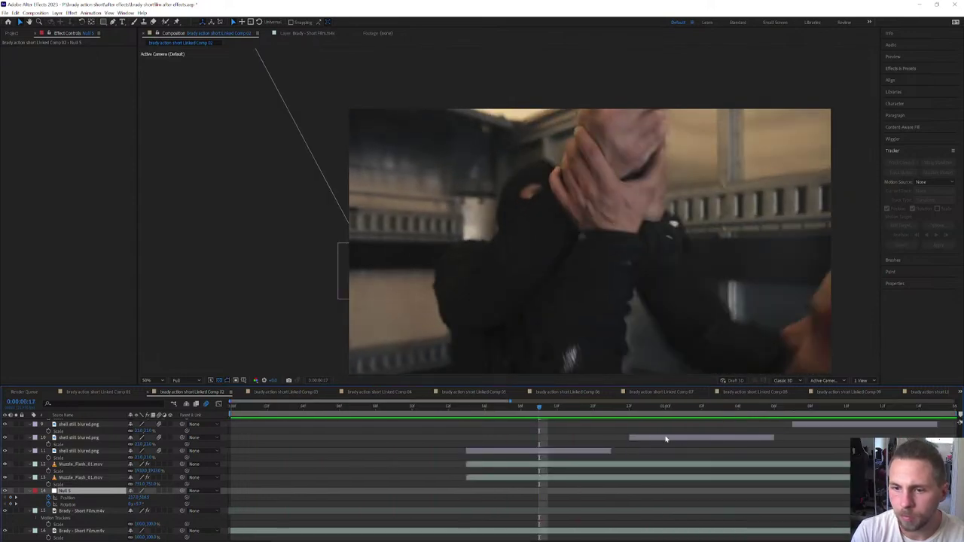
pyautogui.moveTo(791, 408); pyautogui.dragTo(847, 409)
pyautogui.scroll(4, 846, 444)
pyautogui.scroll(-1, 847, 444)
pyautogui.scroll(2, 482, 482)
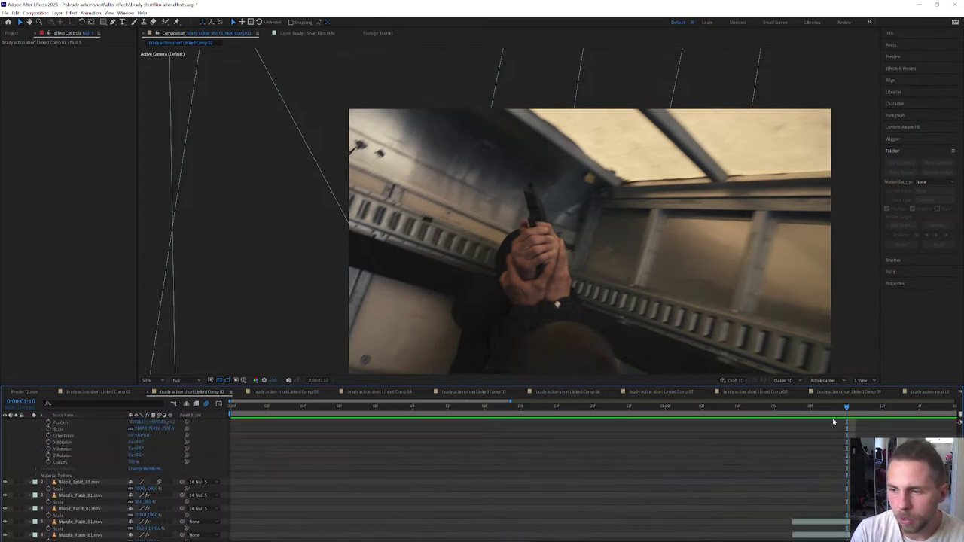
pyautogui.press('space')
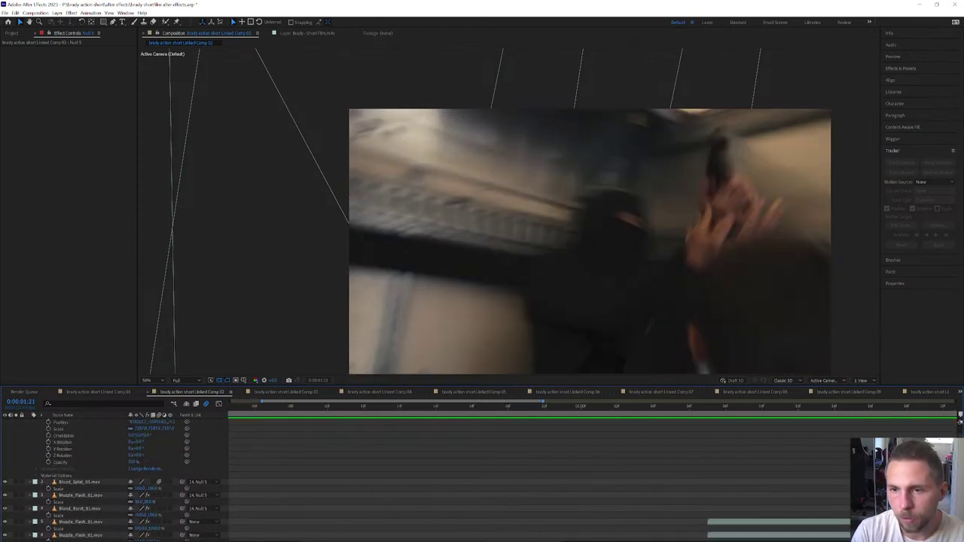
# Step: Nudge Null 5 slightly to the left at 0:00:04:03 to realign it with the dark spot on the van wall
pyautogui.scroll(-5, 814, 455)
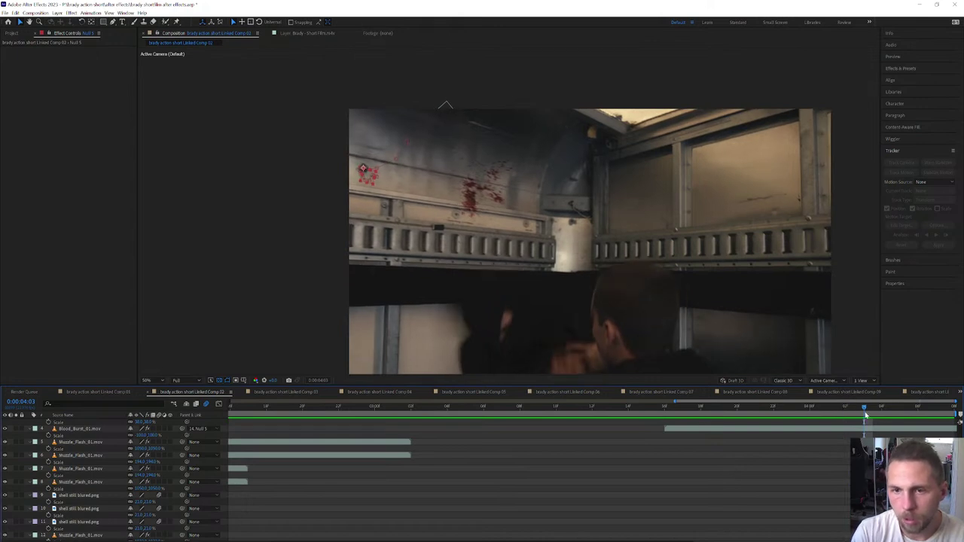
pyautogui.moveTo(861, 418)
pyautogui.mouseDown()
pyautogui.moveTo(850, 417)
pyautogui.moveTo(861, 420)
pyautogui.mouseUp()
pyautogui.scroll(-3, 854, 450)
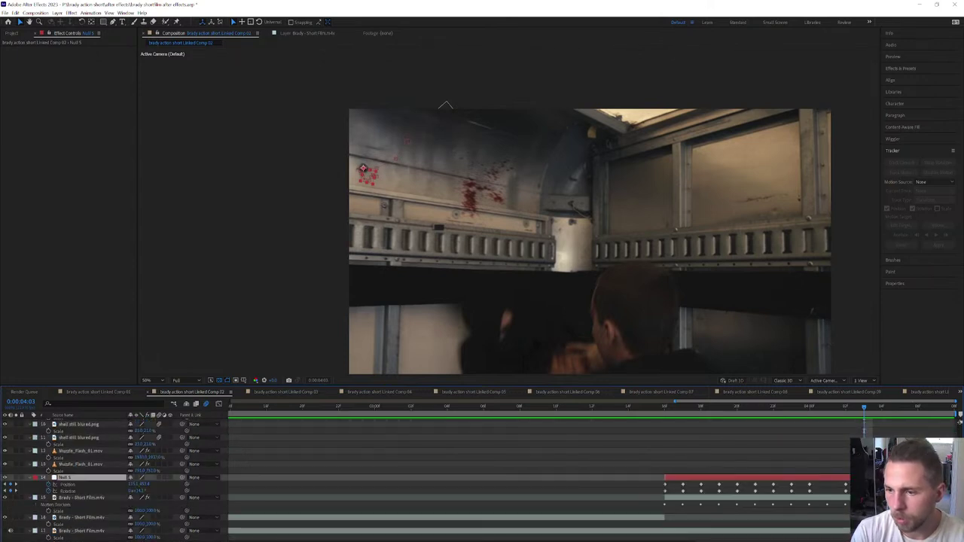
pyautogui.press('.')
pyautogui.press('.')
pyautogui.press('.')
pyautogui.press('.')
pyautogui.moveTo(325, 196); pyautogui.dragTo(674, 311)
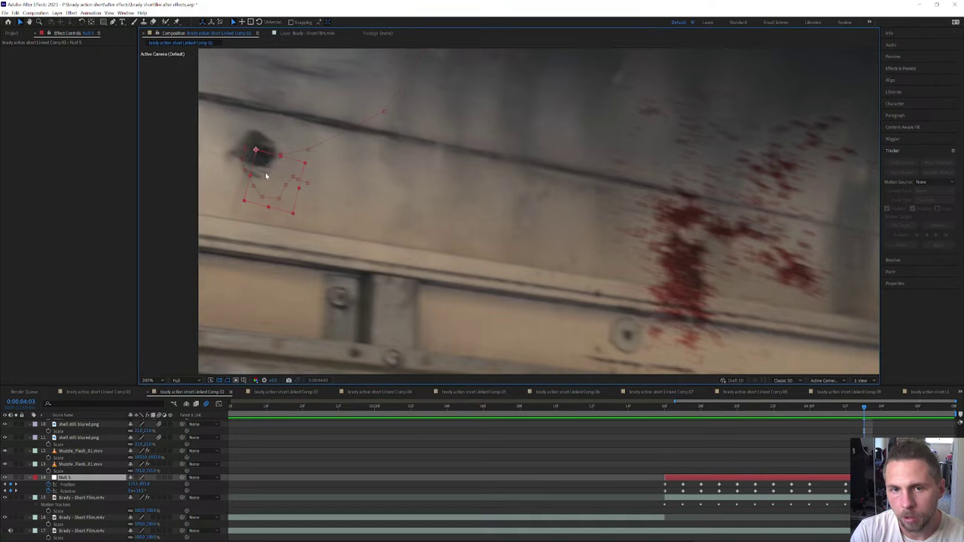
pyautogui.press('Left')
pyautogui.press('Left')
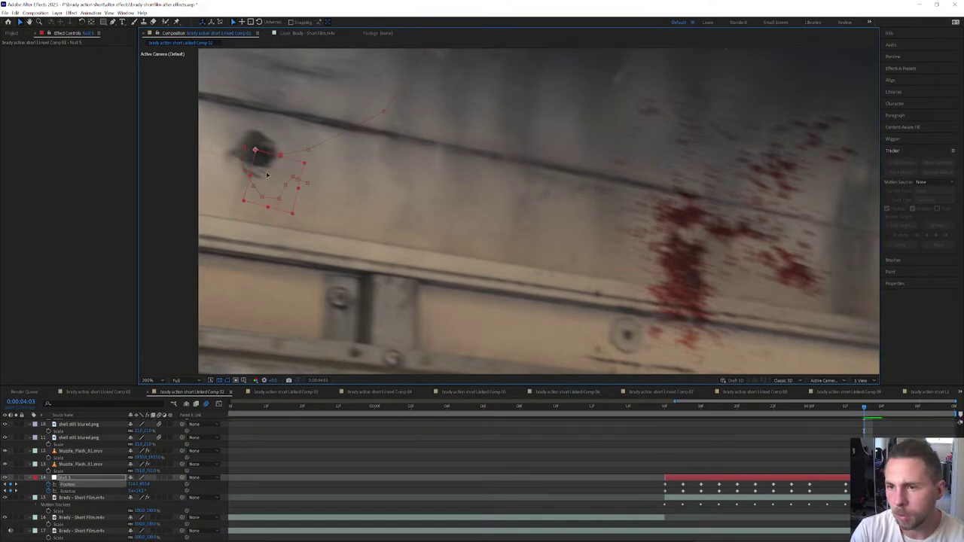
# Step: Nudge Null 5 slightly to the left at 0:00:04:04 to follow the dark spot on the van wall
pyautogui.press('space')
pyautogui.press('space')
pyautogui.press('space')
pyautogui.press('space')
pyautogui.press('pagedown')
pyautogui.press('pageup')
pyautogui.press('pagedown')
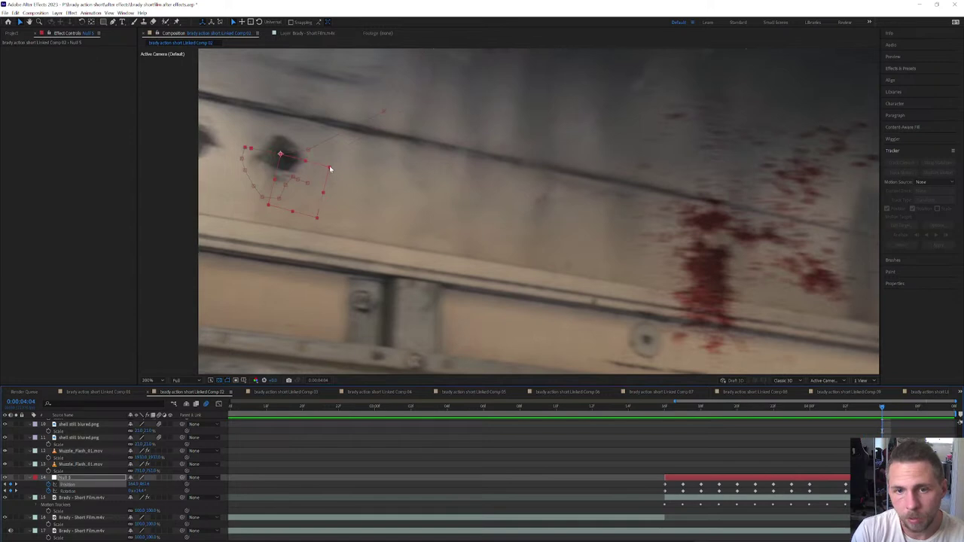
pyautogui.moveTo(308, 205); pyautogui.dragTo(301, 202)
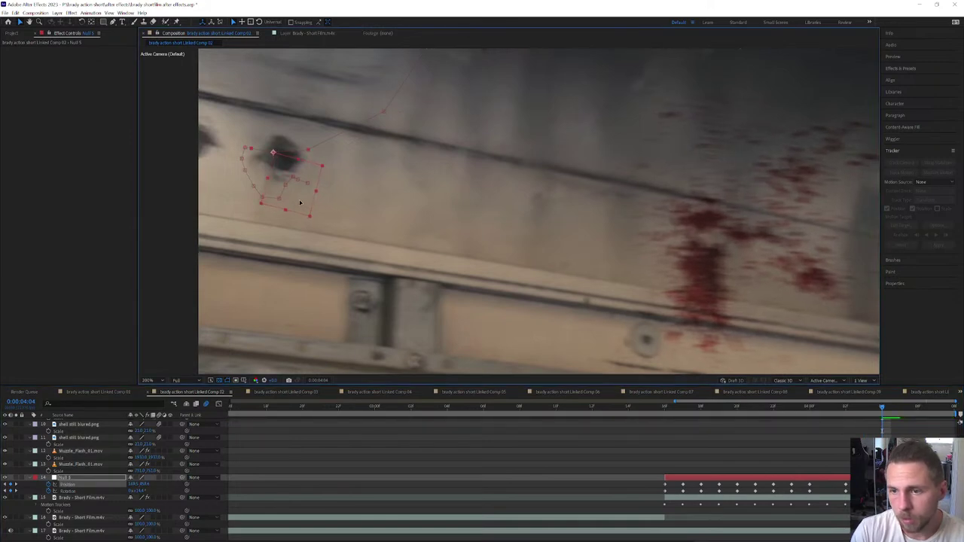
# Step: Shift Null 5 slightly left at 0:00:04:06 and slightly up and right at 0:00:04:08 to continue its motion path
pyautogui.hotkey('alt', 'pagedown')
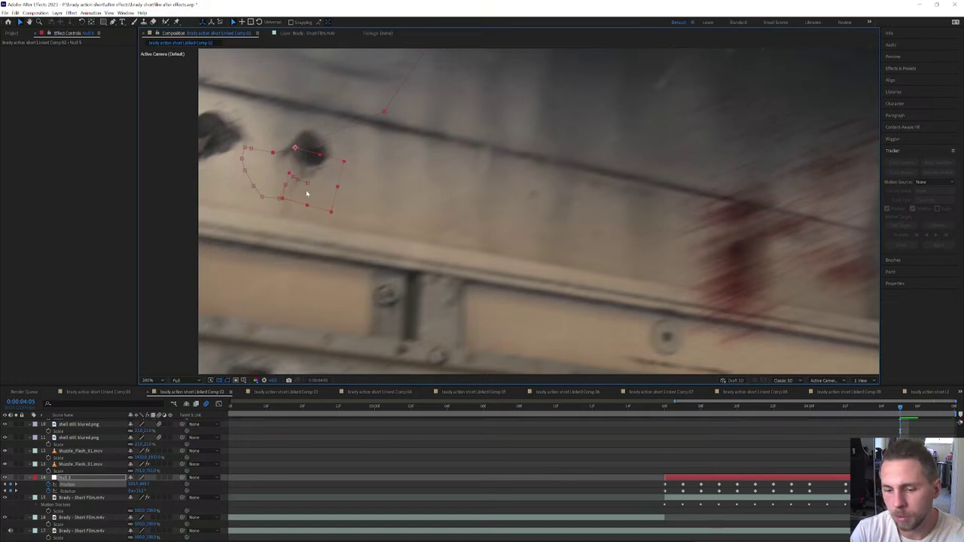
pyautogui.hotkey('alt', 'pagedown')
pyautogui.moveTo(397, 147); pyautogui.dragTo(381, 142)
pyautogui.press('pagedown')
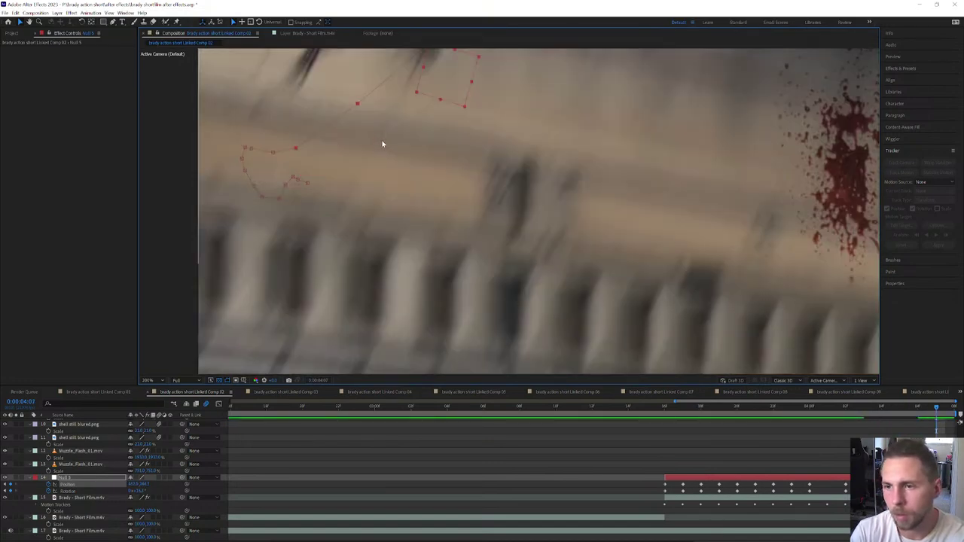
pyautogui.scroll(-1, 381, 143)
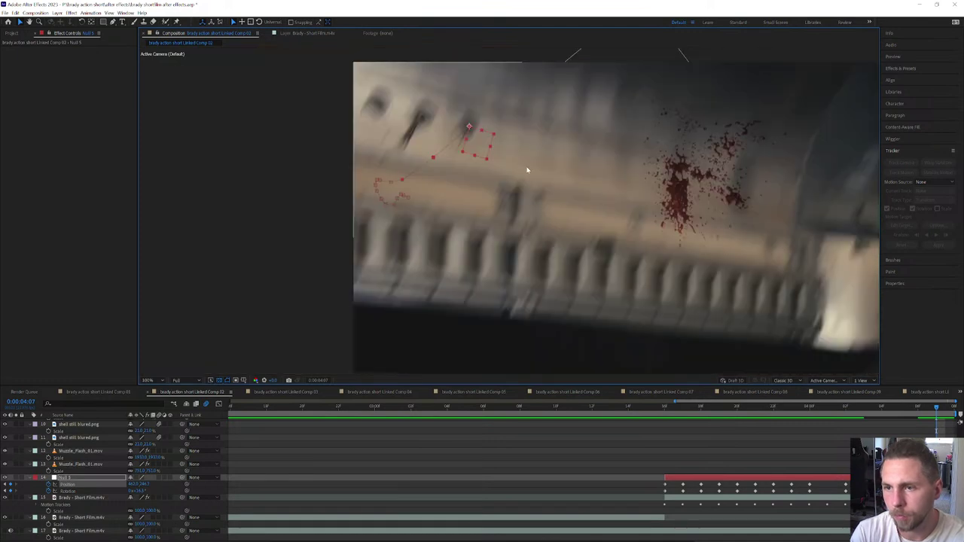
pyautogui.hotkey('alt', 'pagedown')
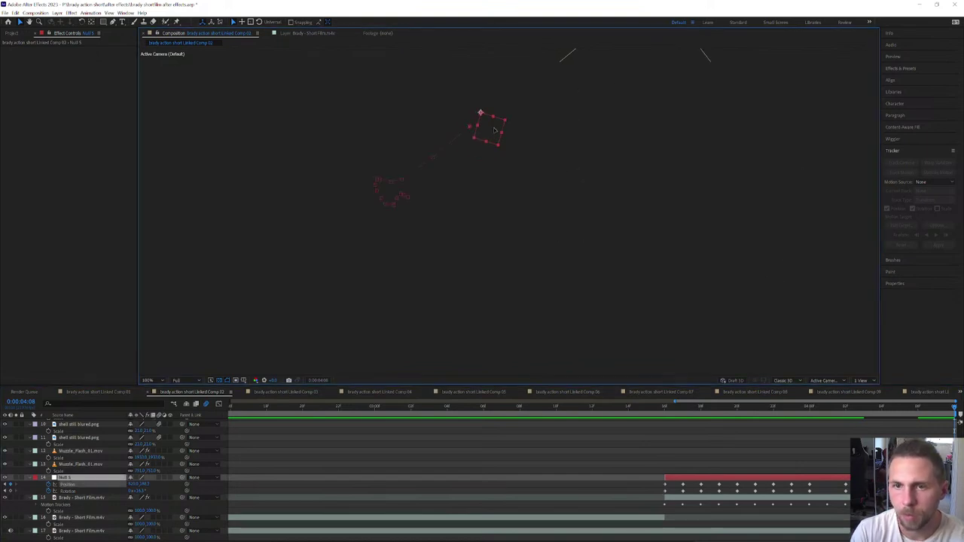
pyautogui.moveTo(496, 130); pyautogui.dragTo(495, 127)
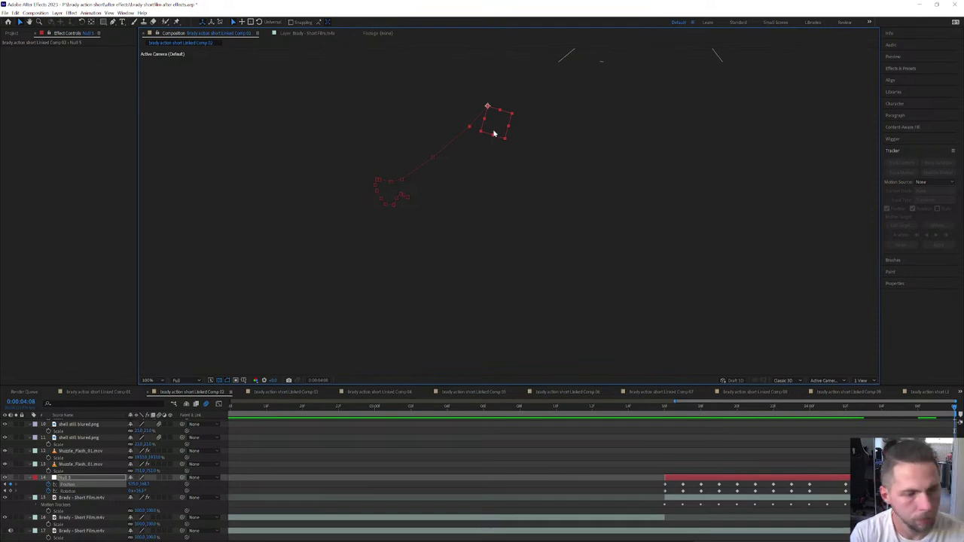
# Step: Replay the shot from 0:00:03:15 to judge the adjusted null tracking
pyautogui.moveTo(670, 408); pyautogui.dragTo(647, 406)
pyautogui.scroll(-1, 641, 275)
pyautogui.press('space')
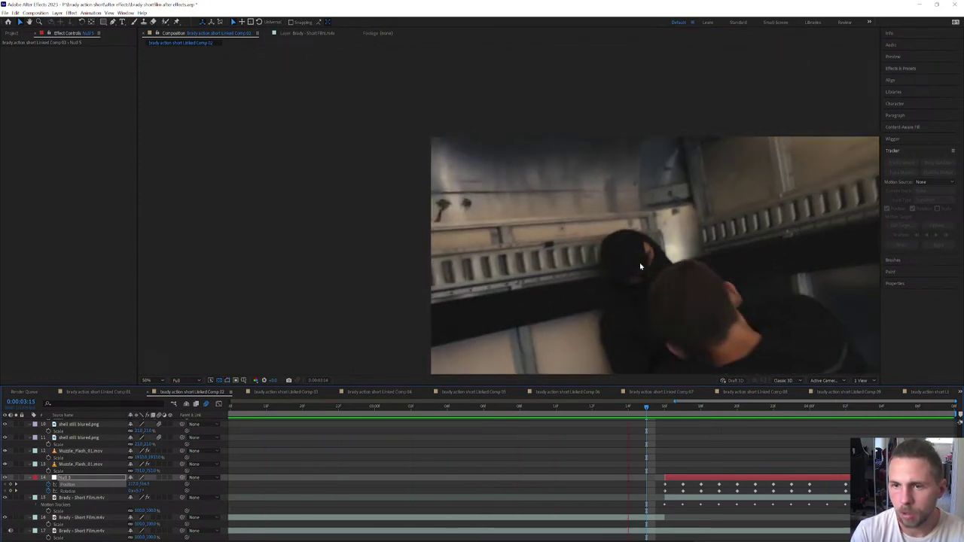
pyautogui.press('space')
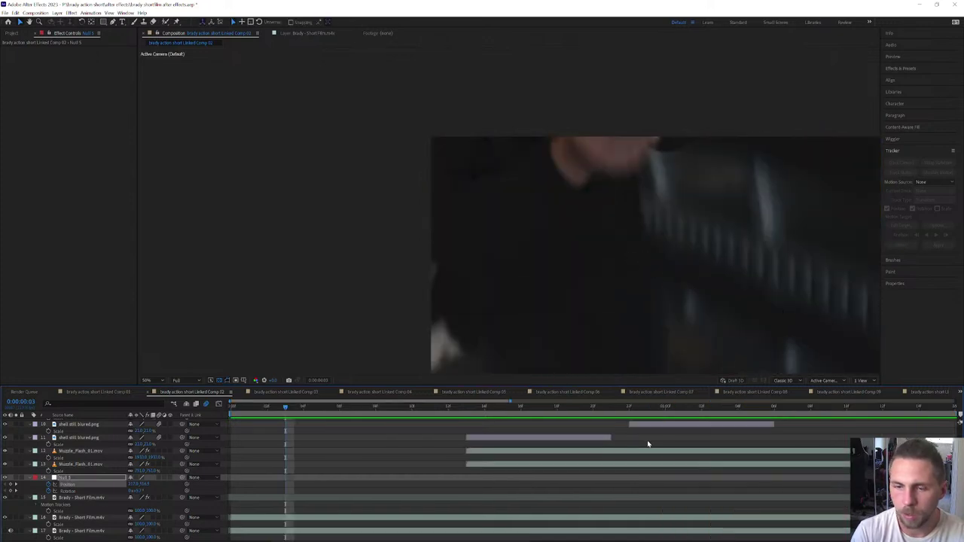
# Step: Move Null 5 up and to the left at 0:00:04:07 to correct the blood splat's position on the wall
pyautogui.scroll(5, 648, 443)
pyautogui.scroll(-4, 540, 475)
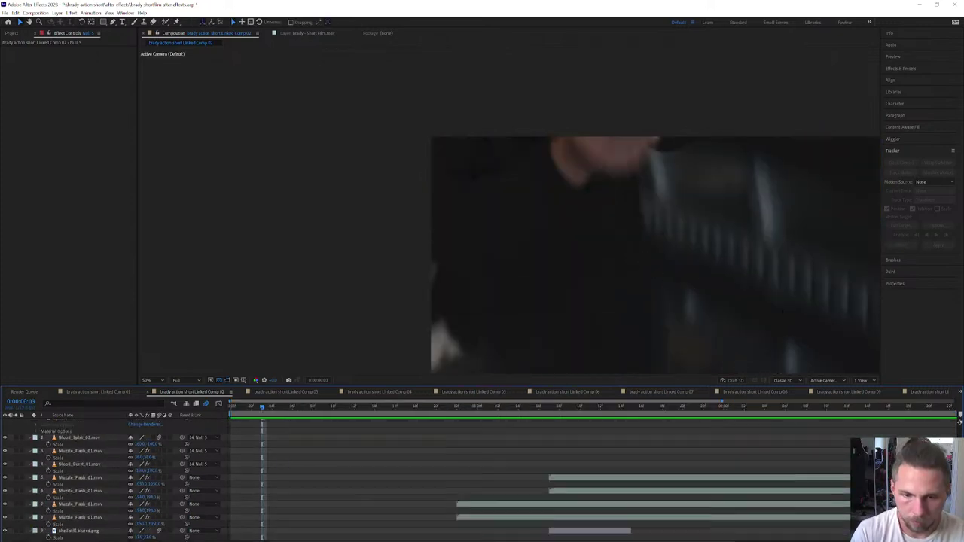
pyautogui.moveTo(838, 412); pyautogui.dragTo(944, 436)
pyautogui.press('pageup')
pyautogui.press('pagedown')
pyautogui.scroll(-1, 481, 480)
pyautogui.scroll(-3, 960, 424)
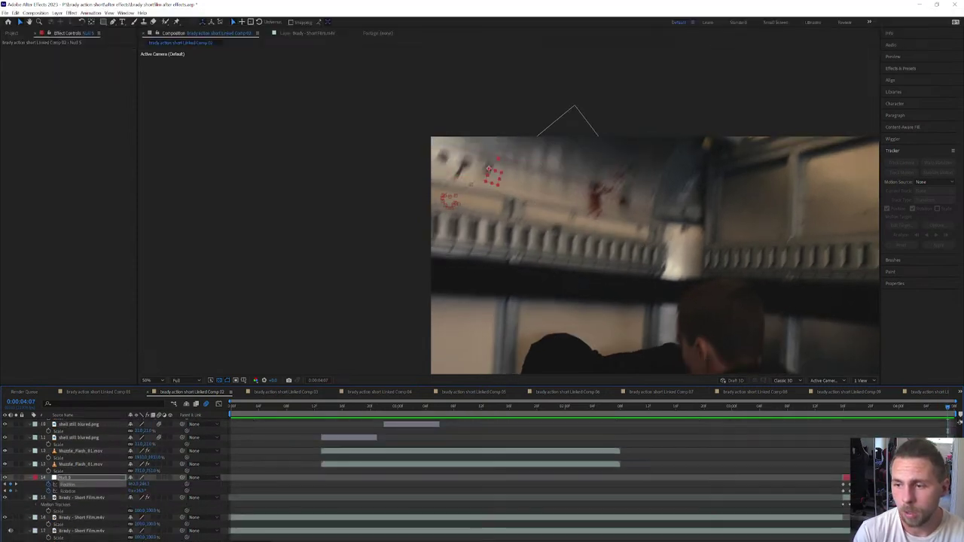
pyautogui.scroll(2, 542, 226)
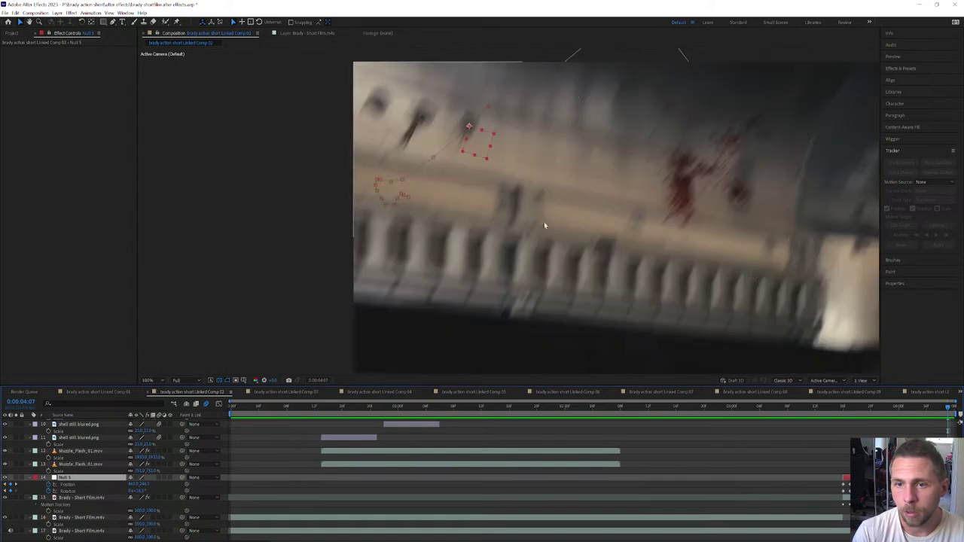
pyautogui.moveTo(478, 148); pyautogui.dragTo(467, 138)
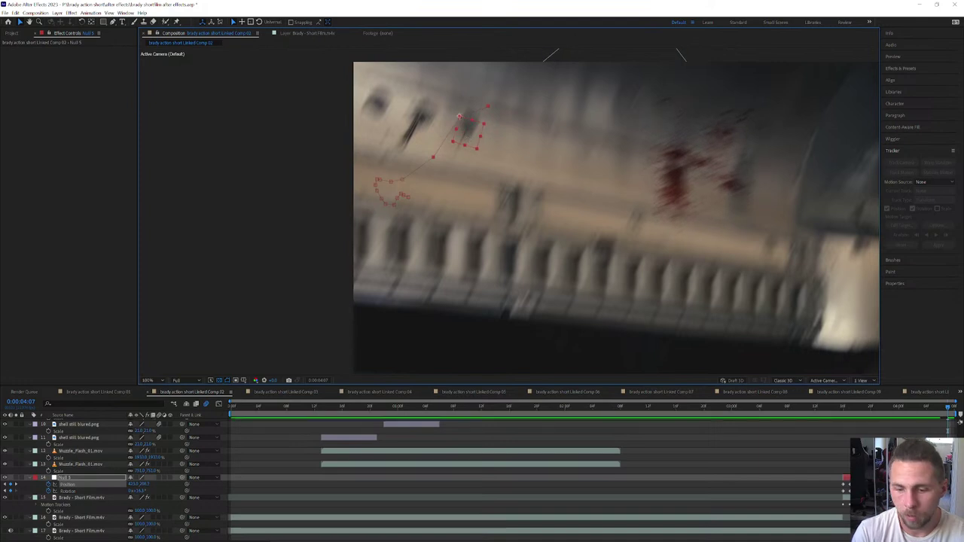
# Step: Nudge Null 5 a little further up and left at 0:00:04:07 and replay the end of the shot
pyautogui.press('pageup')
pyautogui.press('space')
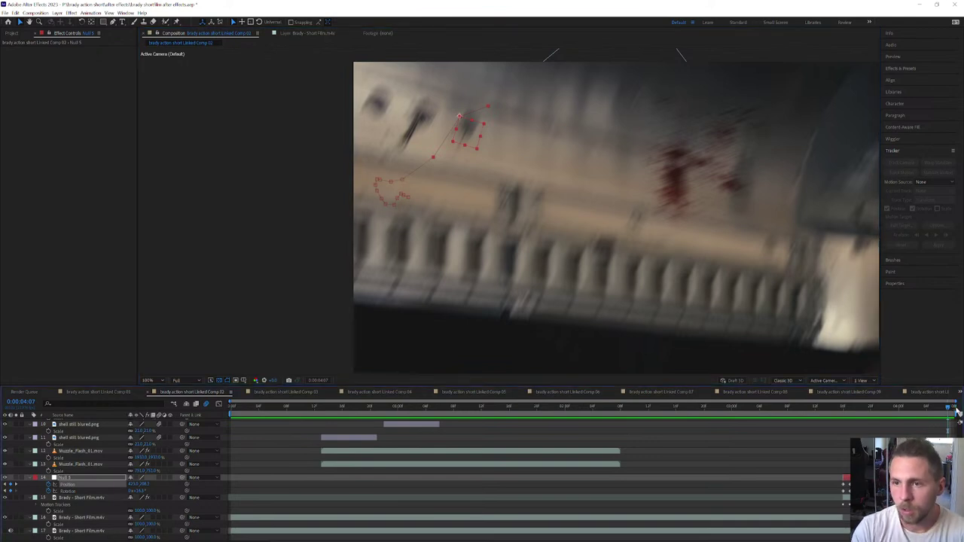
pyautogui.moveTo(949, 409)
pyautogui.mouseDown()
pyautogui.moveTo(934, 409)
pyautogui.moveTo(949, 413)
pyautogui.mouseUp()
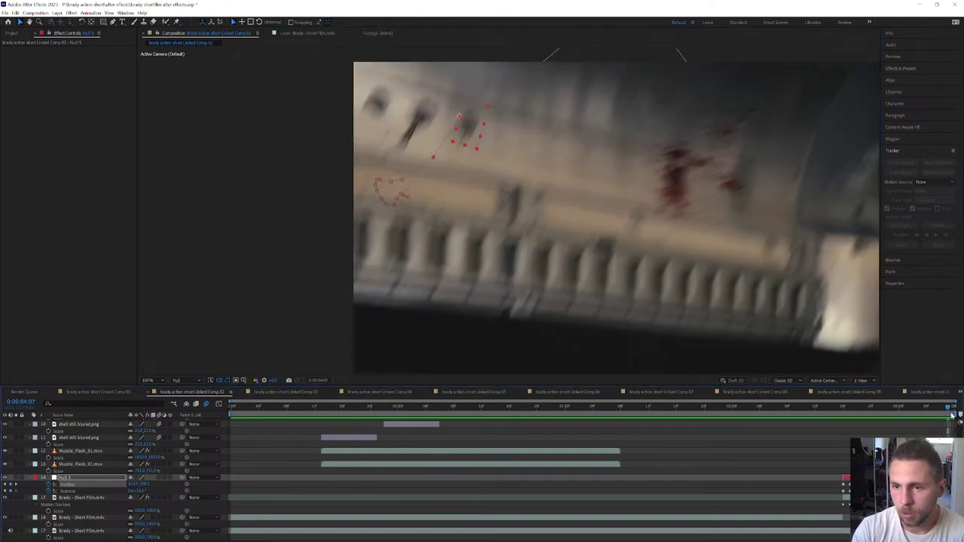
pyautogui.moveTo(468, 138); pyautogui.dragTo(466, 137)
pyautogui.moveTo(949, 409); pyautogui.dragTo(844, 409)
pyautogui.press('space')
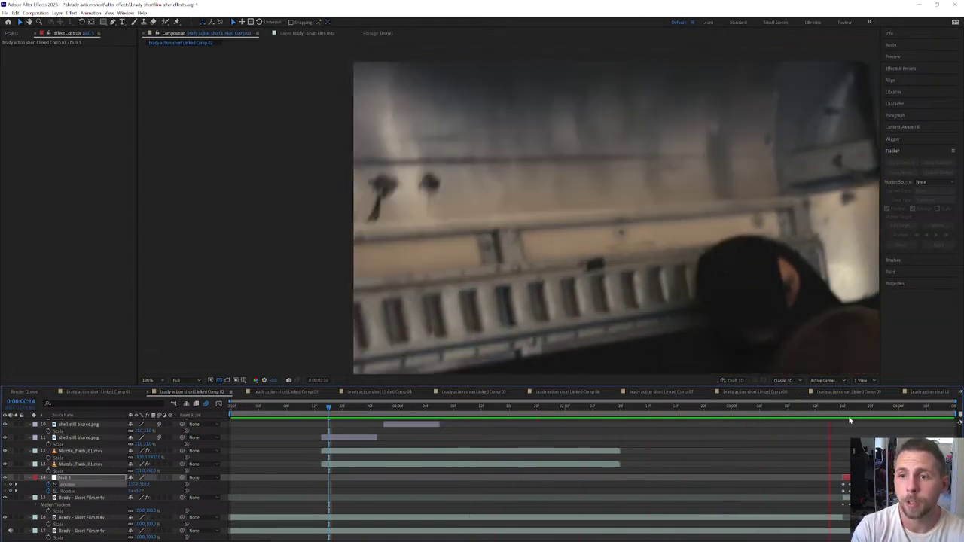
pyautogui.press('space')
# Step: Move the Blood_Splat_05 layer higher on the van wall at 0:00:03:19 and replay the result
pyautogui.moveTo(838, 409); pyautogui.dragTo(865, 416)
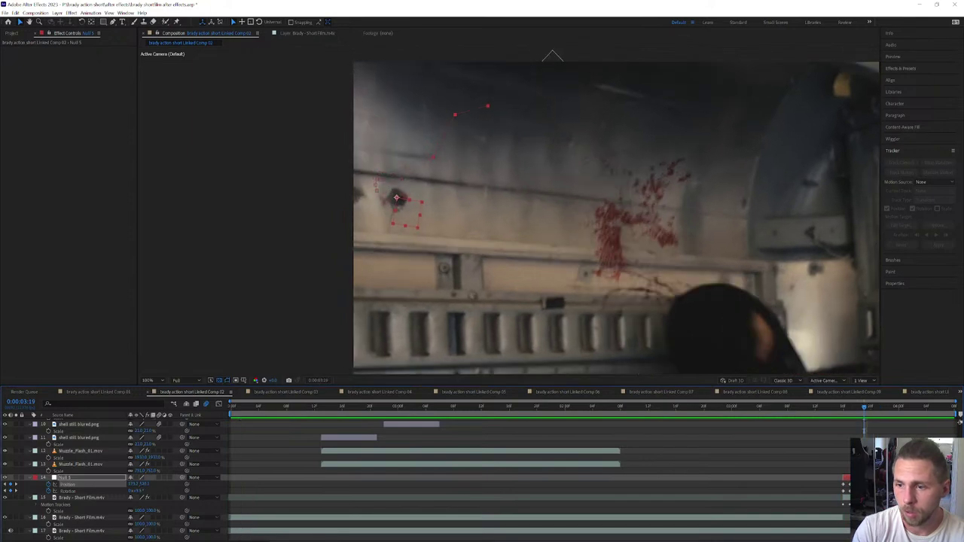
pyautogui.click(82, 498)
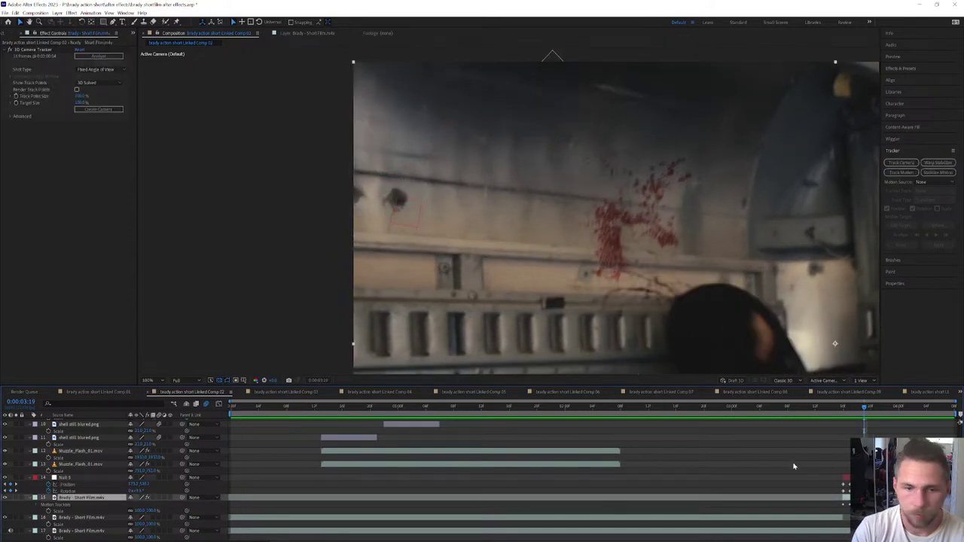
pyautogui.scroll(5, 802, 457)
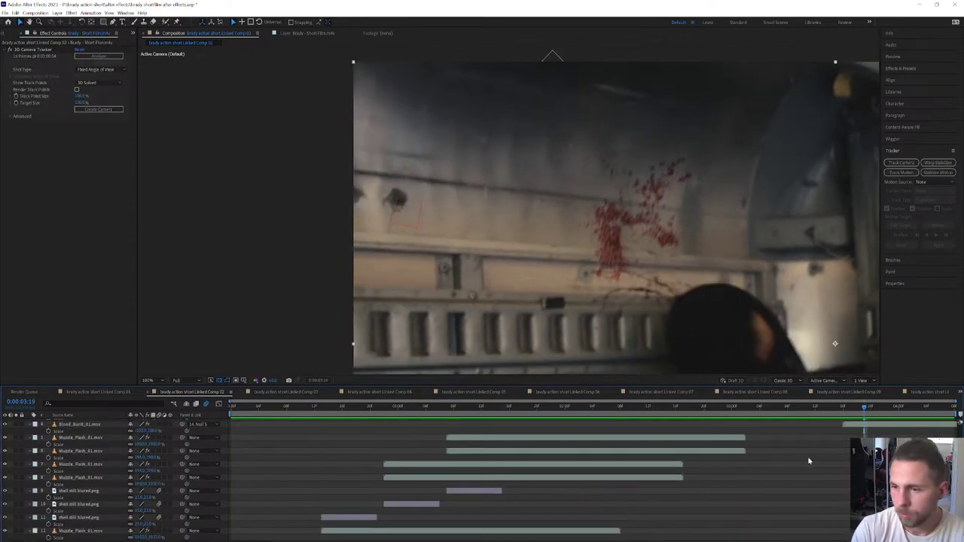
pyautogui.click(726, 288)
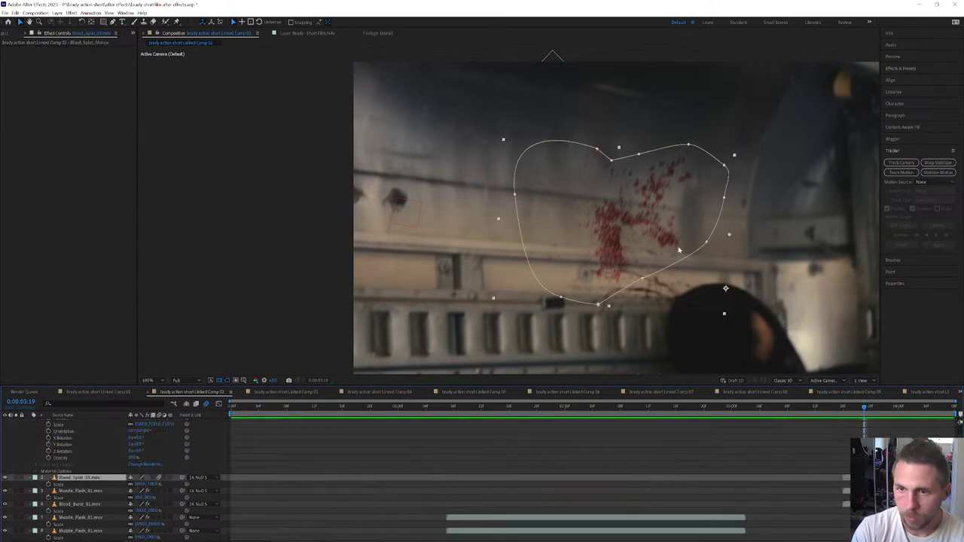
pyautogui.moveTo(678, 250); pyautogui.dragTo(644, 201)
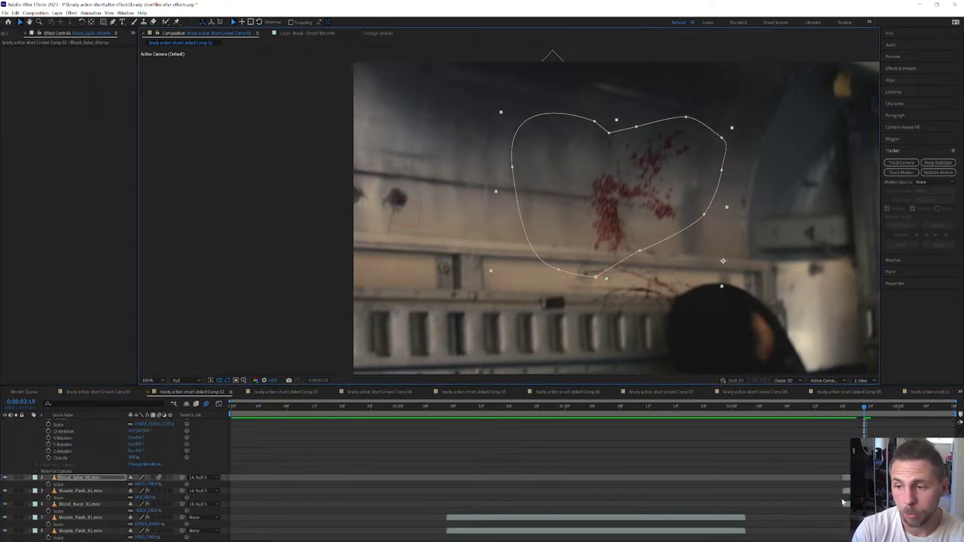
pyautogui.click(838, 413)
pyautogui.press('space')
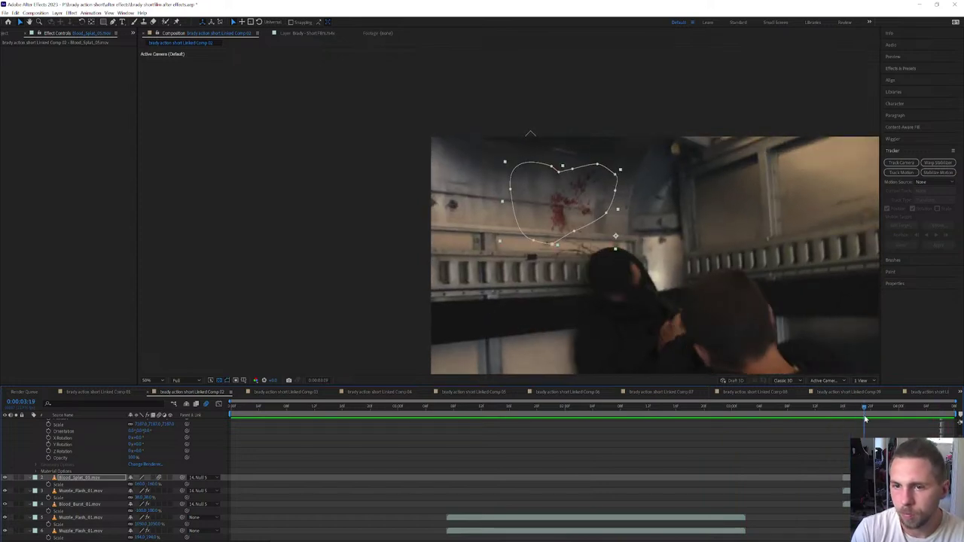
# Step: Pull the upper-right points of the Blood_Splat_05 mask inward at 0:00:03:21 to trim the splatter, and increase the mask feather
pyautogui.moveTo(889, 425)
pyautogui.mouseDown()
pyautogui.moveTo(846, 423)
pyautogui.moveTo(877, 433)
pyautogui.mouseUp()
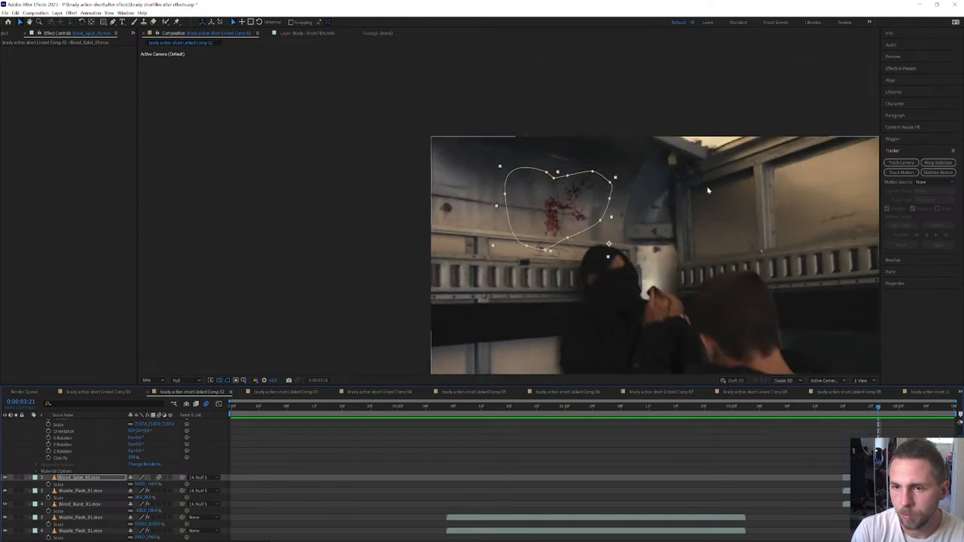
pyautogui.moveTo(593, 171); pyautogui.dragTo(596, 223)
pyautogui.moveTo(570, 178); pyautogui.dragTo(569, 197)
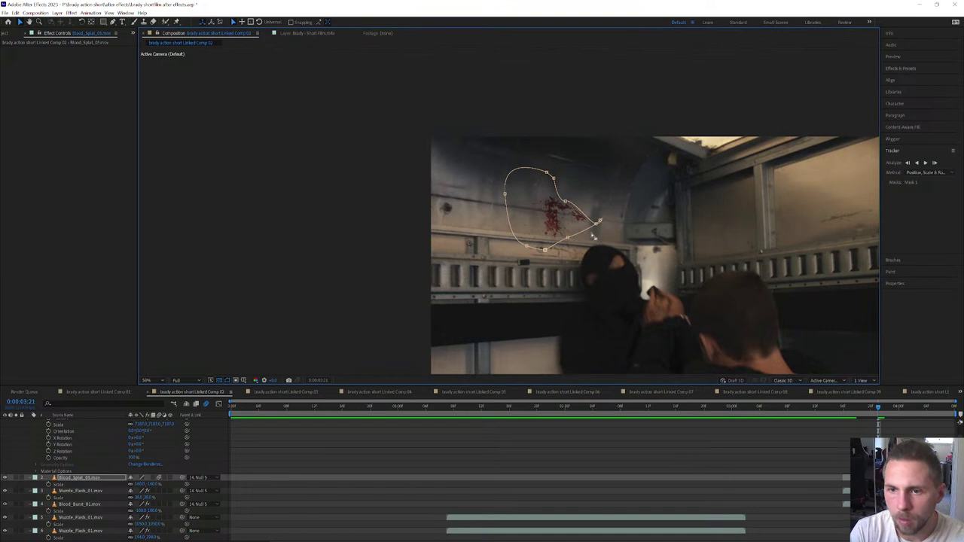
pyautogui.press('f')
pyautogui.moveTo(137, 491); pyautogui.dragTo(154, 491)
# Step: Replay the shot from just before the blood splat appears and inspect the masked splatter at 0:00:03:22
pyautogui.moveTo(859, 408); pyautogui.dragTo(812, 410)
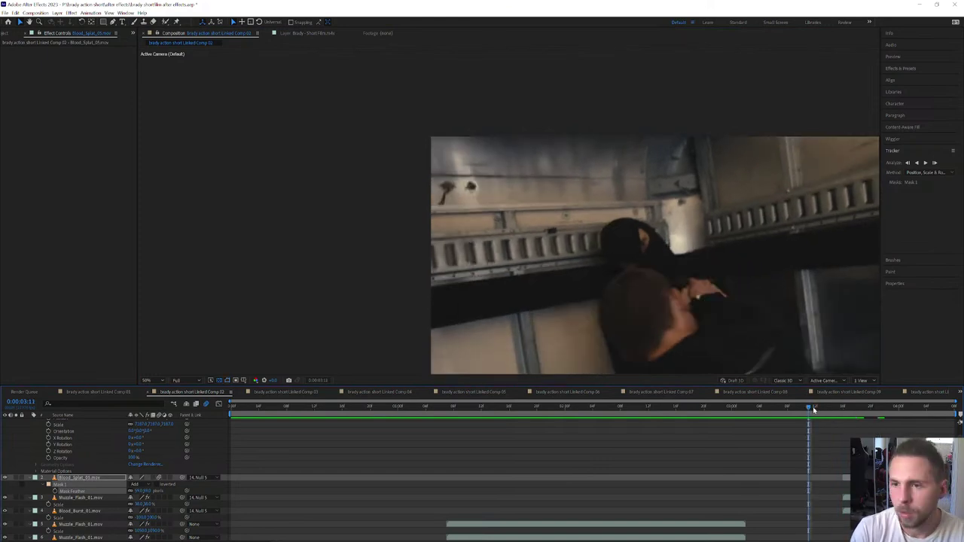
pyautogui.press('space')
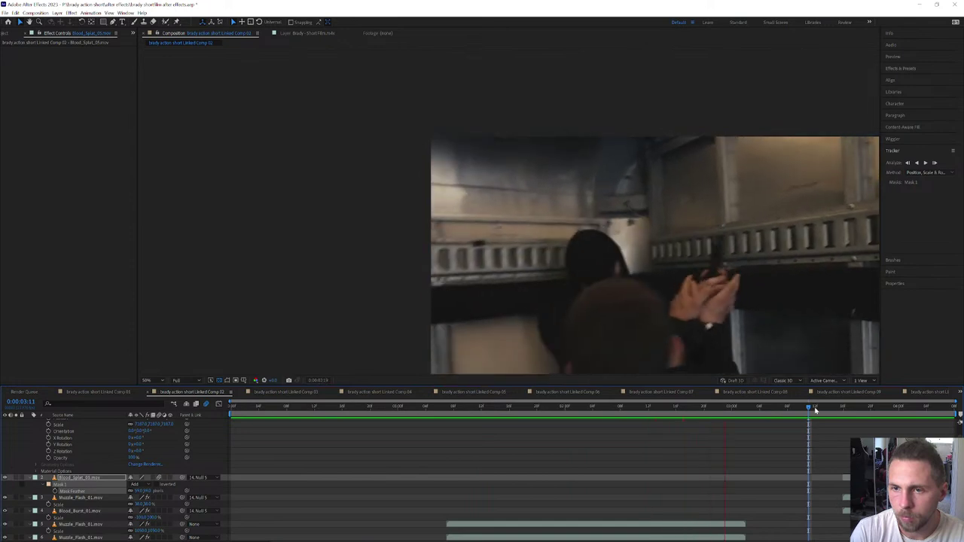
pyautogui.press('space')
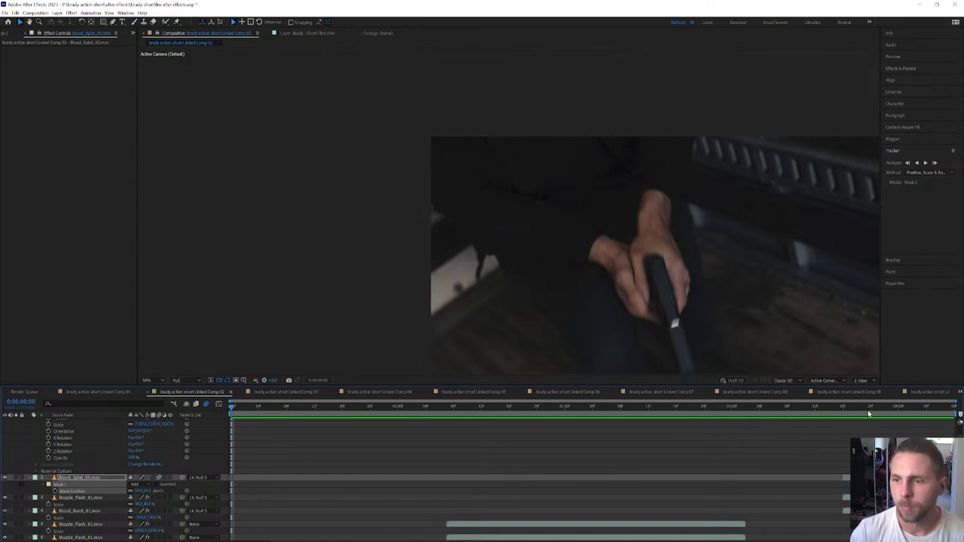
pyautogui.moveTo(851, 417); pyautogui.dragTo(883, 413)
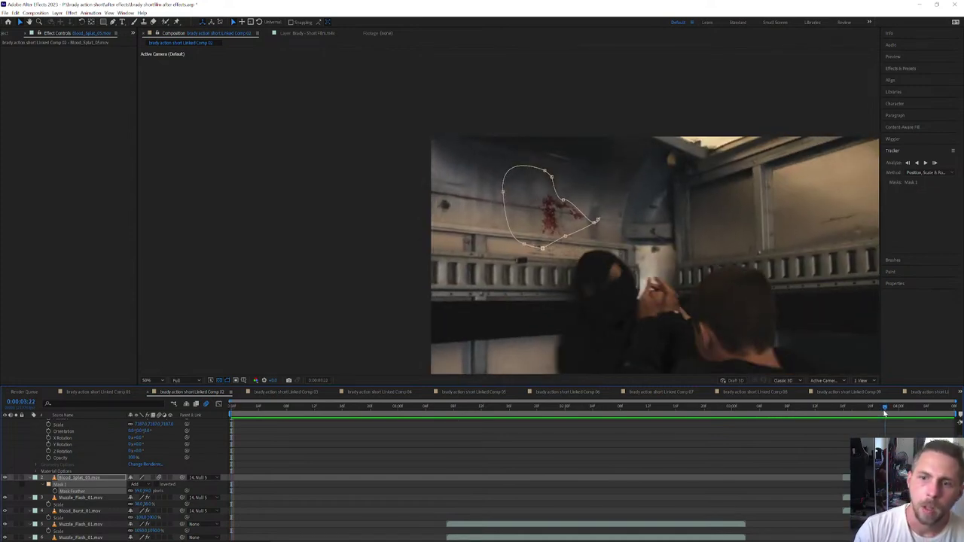